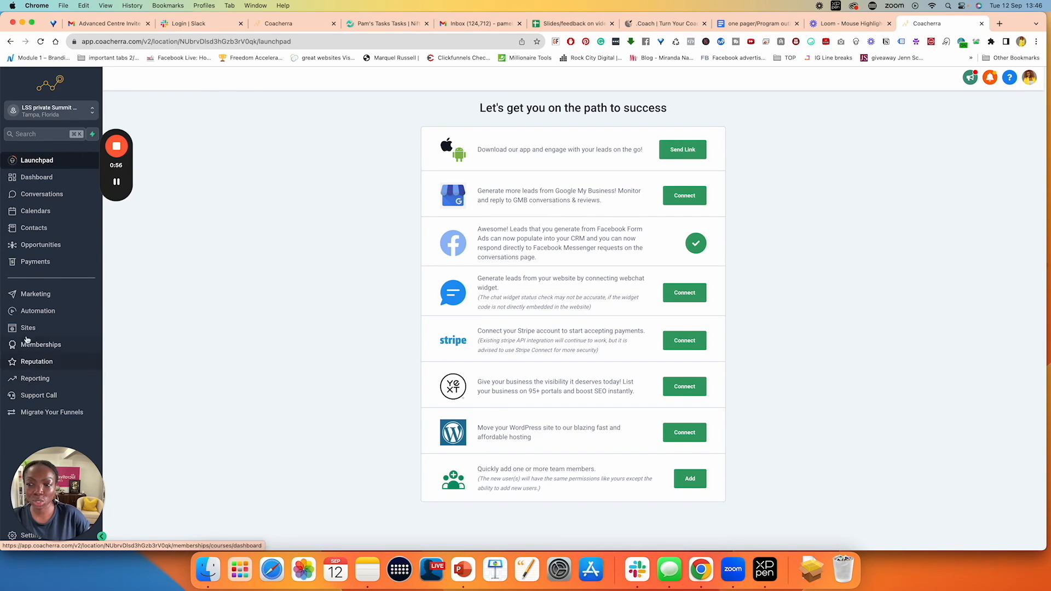
- Open the Site Details page in the course settings of Memberships
{"action": "left_click", "coordinate": [46, 345]}
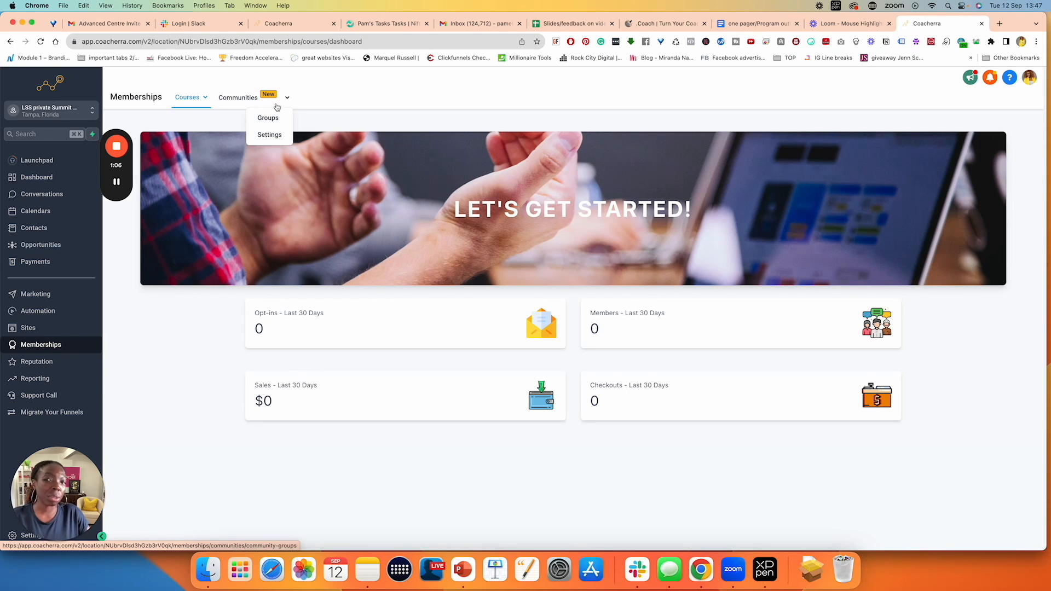
{"action": "mouse_move", "coordinate": [200, 98]}
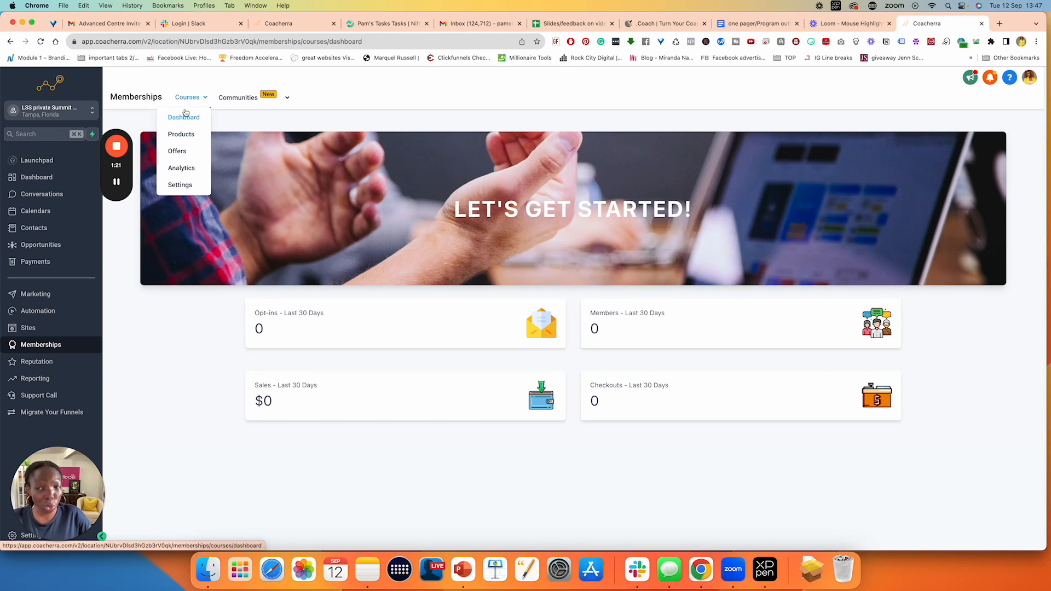
{"action": "left_click", "coordinate": [180, 186]}
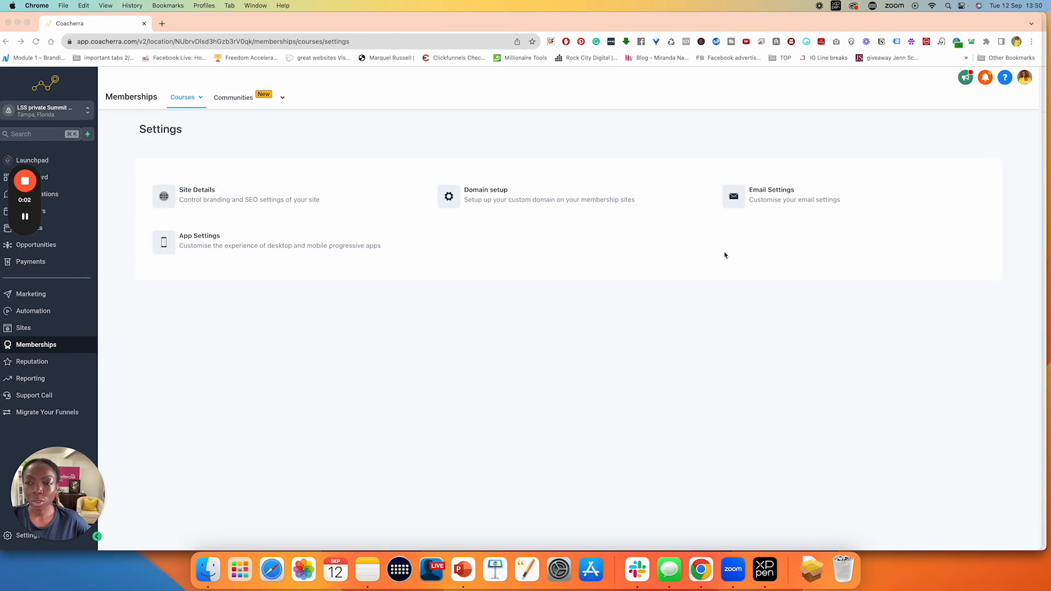
{"action": "left_click", "coordinate": [198, 190]}
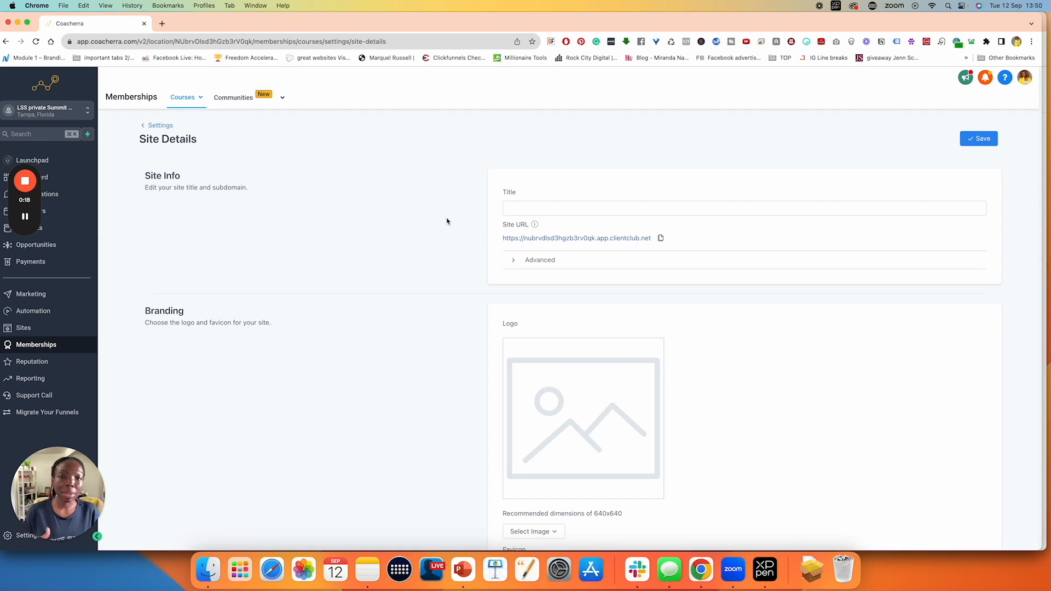
- Set the membership site's title to "The Lucrative Lady Academy"
{"action": "left_click", "coordinate": [620, 207]}
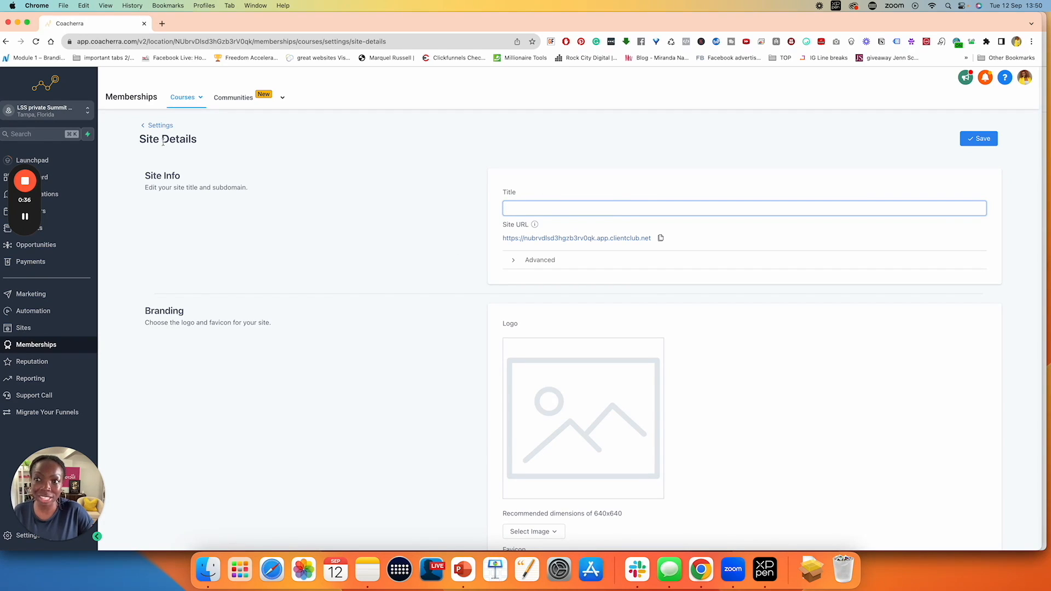
{"action": "left_click_drag", "start_coordinate": [141, 138], "coordinate": [218, 146]}
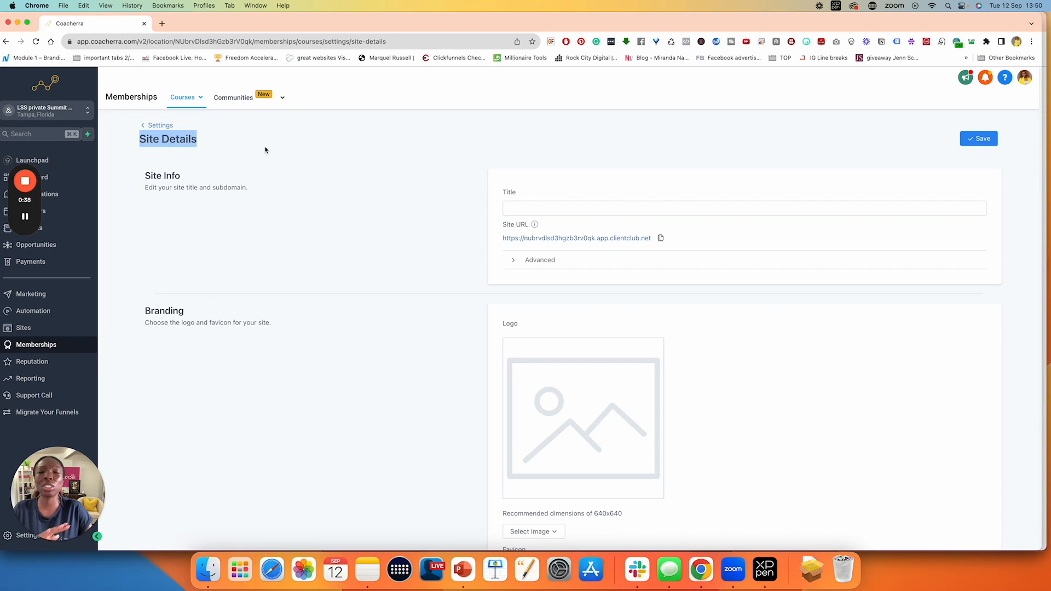
{"action": "left_click", "coordinate": [536, 207]}
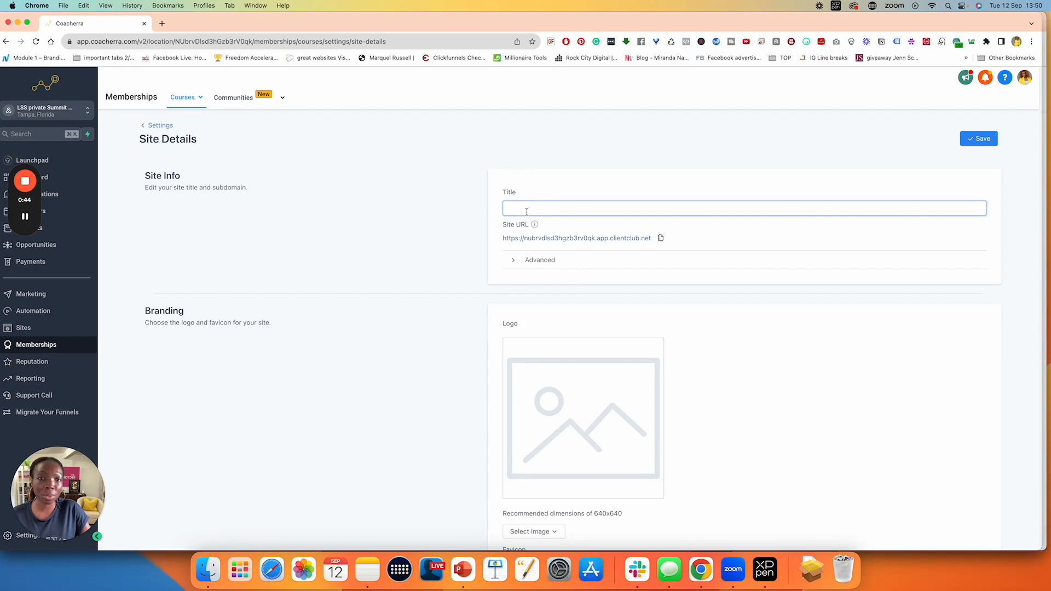
{"action": "mouse_move", "coordinate": [535, 225]}
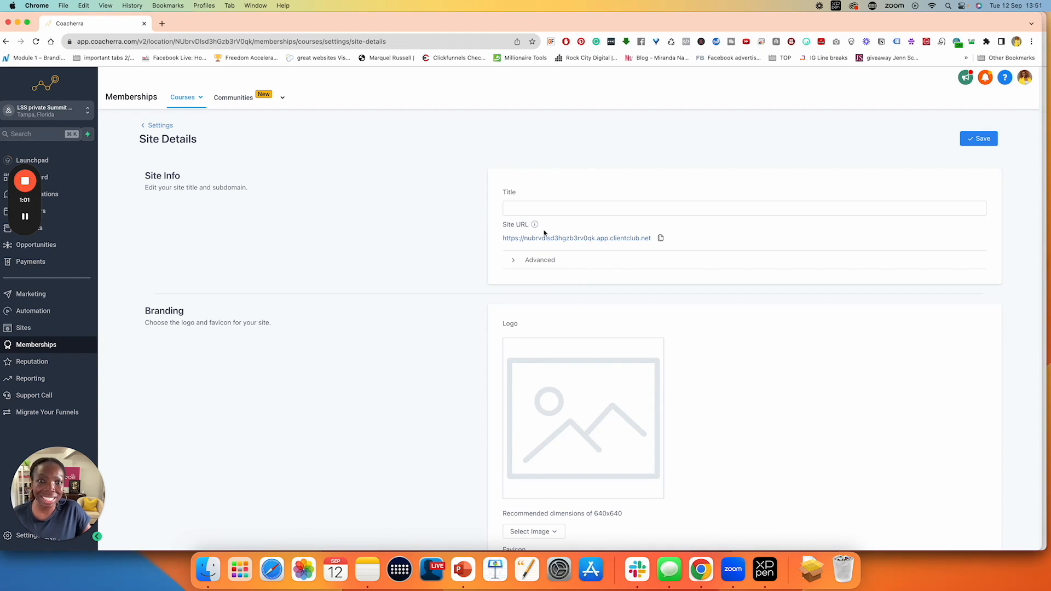
{"action": "left_click", "coordinate": [521, 207]}
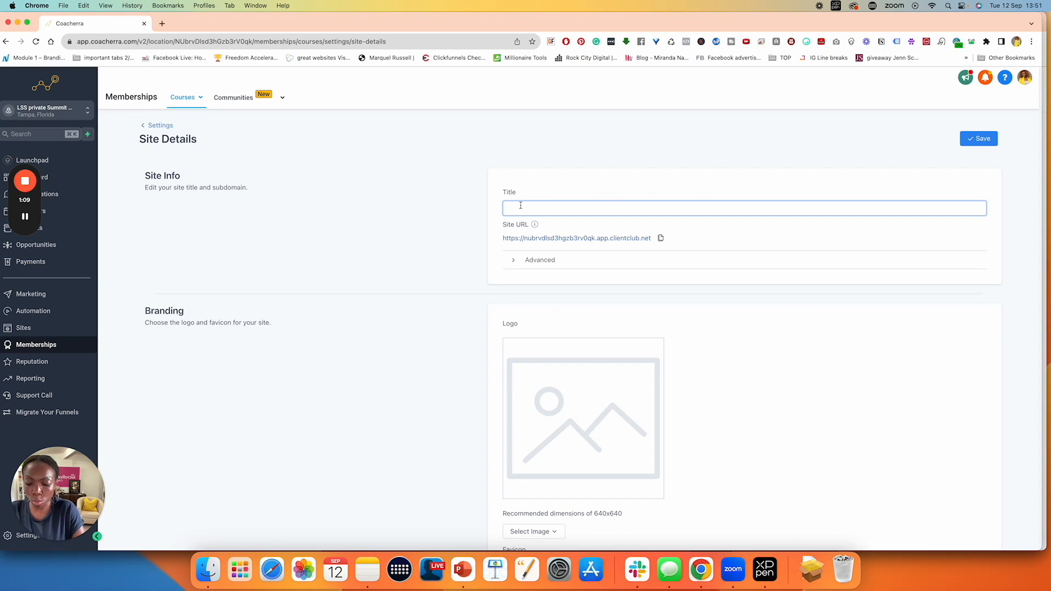
{"action": "type", "text": "The Lucrative Lady Academy"}
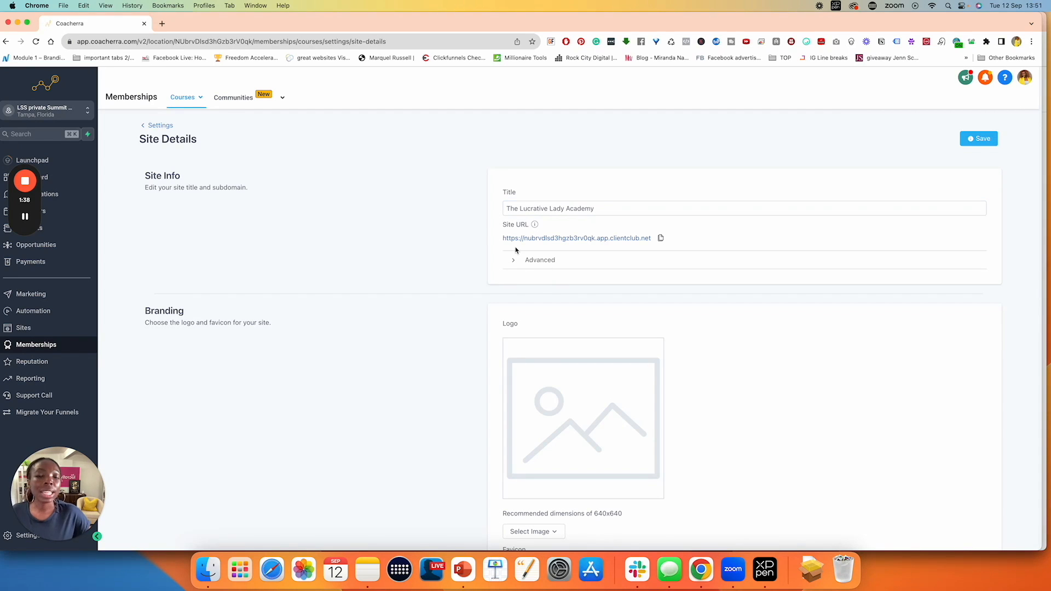
- Examine the advanced site options for custom JS, custom CSS and tracking code, and collapse them again
{"action": "left_click", "coordinate": [513, 260]}
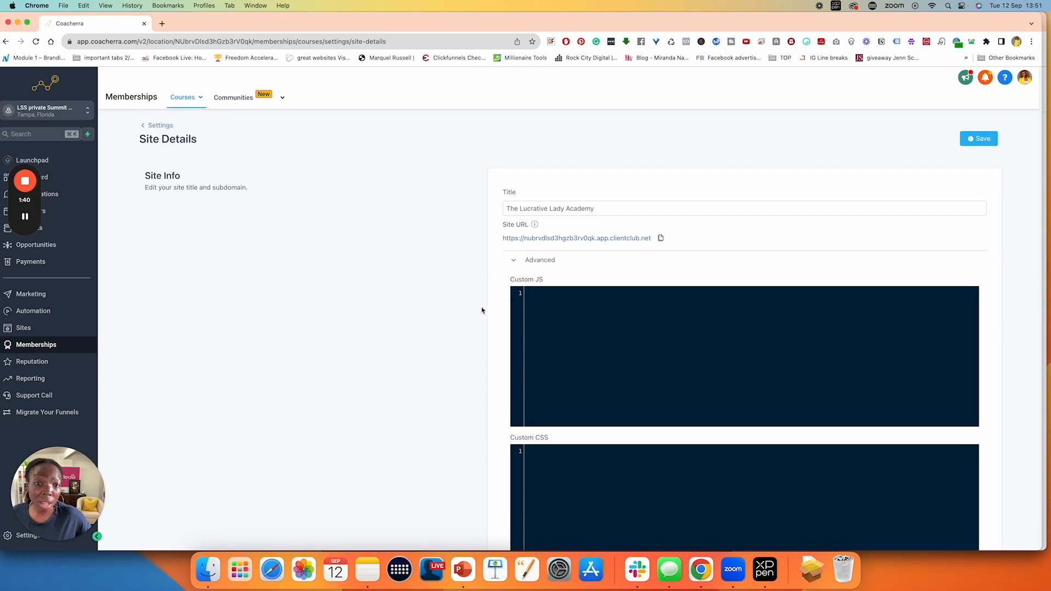
{"action": "scroll", "coordinate": [477, 304], "scroll_direction": "down", "scroll_amount": 2}
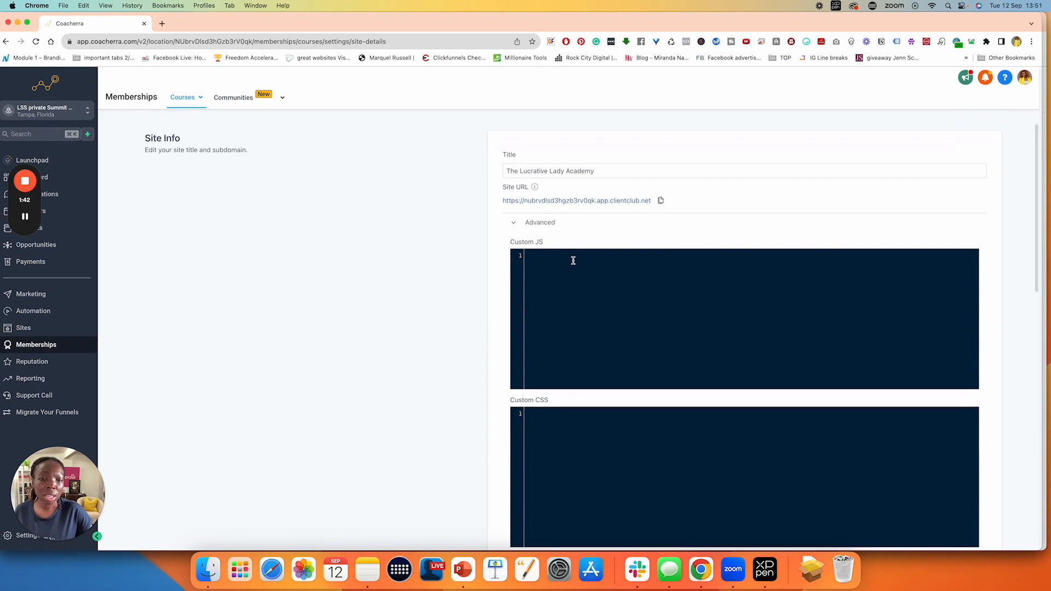
{"action": "scroll", "coordinate": [571, 283], "scroll_direction": "down", "scroll_amount": 5}
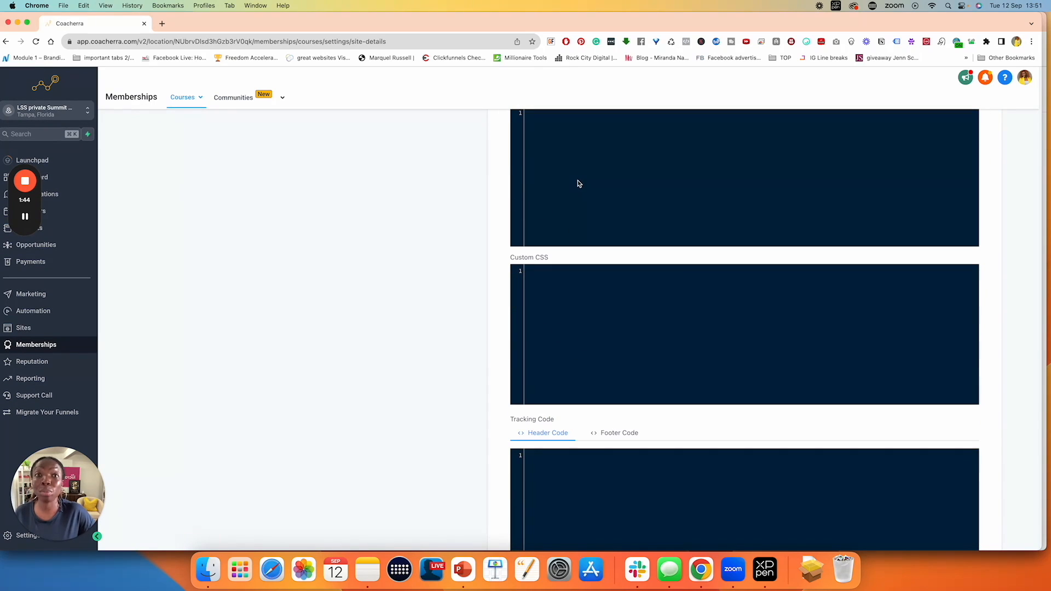
{"action": "scroll", "coordinate": [594, 277], "scroll_direction": "down", "scroll_amount": 7}
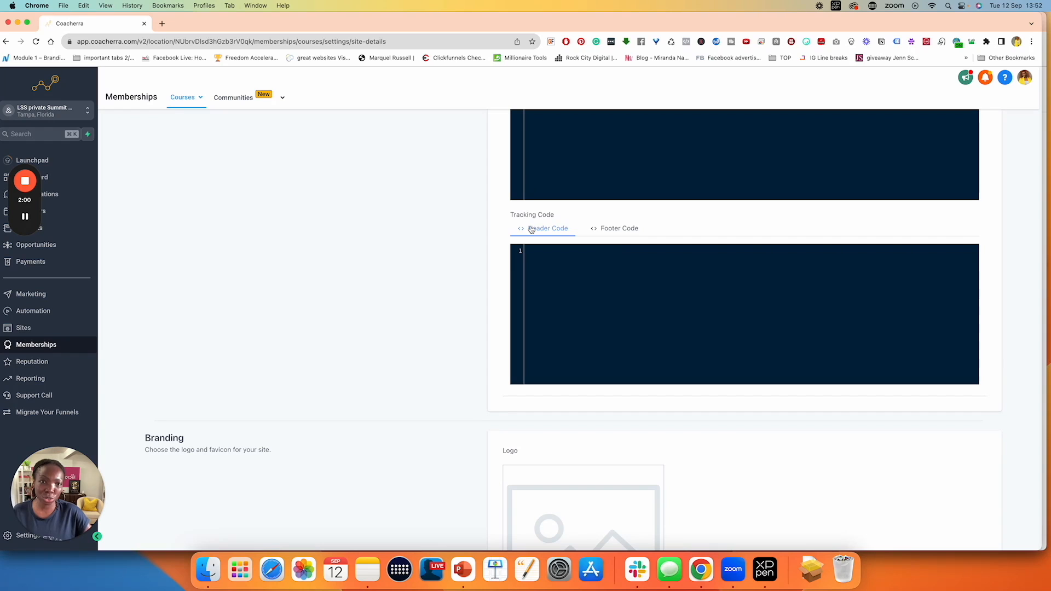
{"action": "scroll", "coordinate": [470, 218], "scroll_direction": "up", "scroll_amount": 3}
{"action": "scroll", "coordinate": [470, 218], "scroll_direction": "up", "scroll_amount": 9}
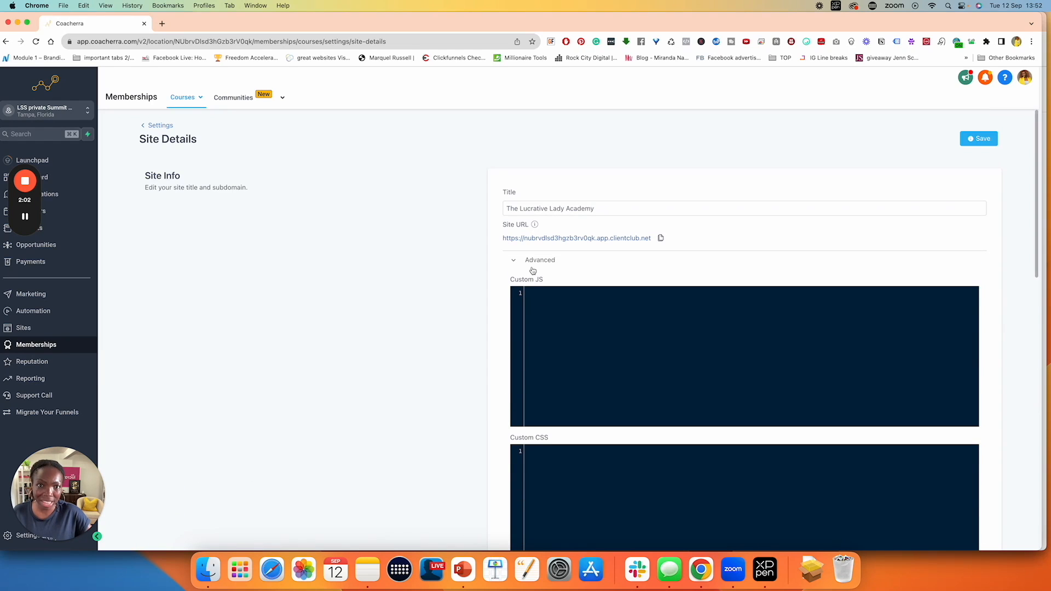
{"action": "left_click", "coordinate": [515, 260]}
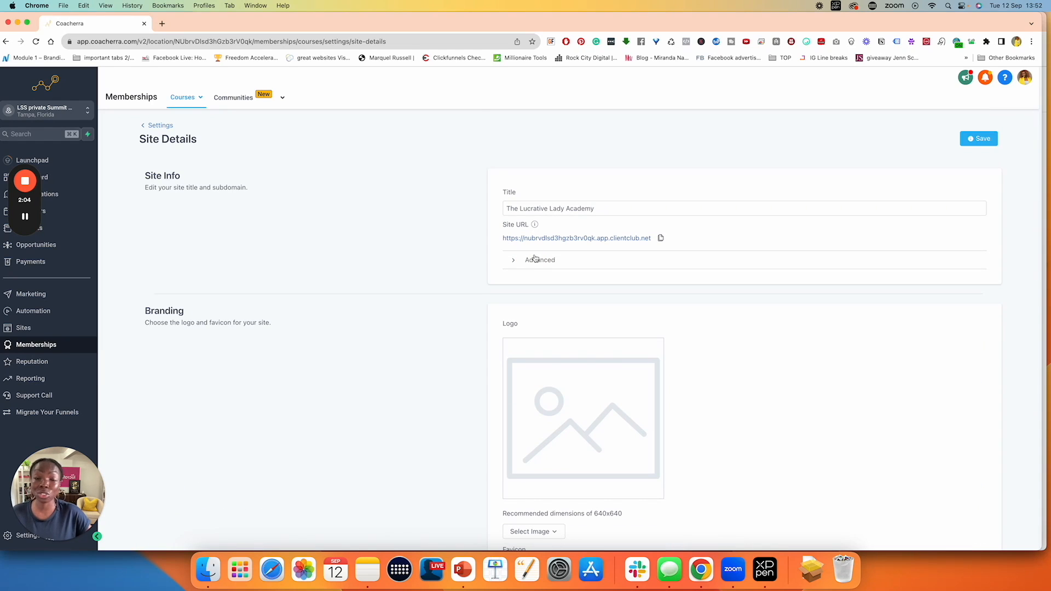
- Examine the logo and favicon upload options with their recommended dimensions, and the download setting for original videos
{"action": "scroll", "coordinate": [476, 280], "scroll_direction": "down", "scroll_amount": 3}
{"action": "left_click_drag", "start_coordinate": [142, 227], "coordinate": [225, 227]}
{"action": "left_click", "coordinate": [284, 228]}
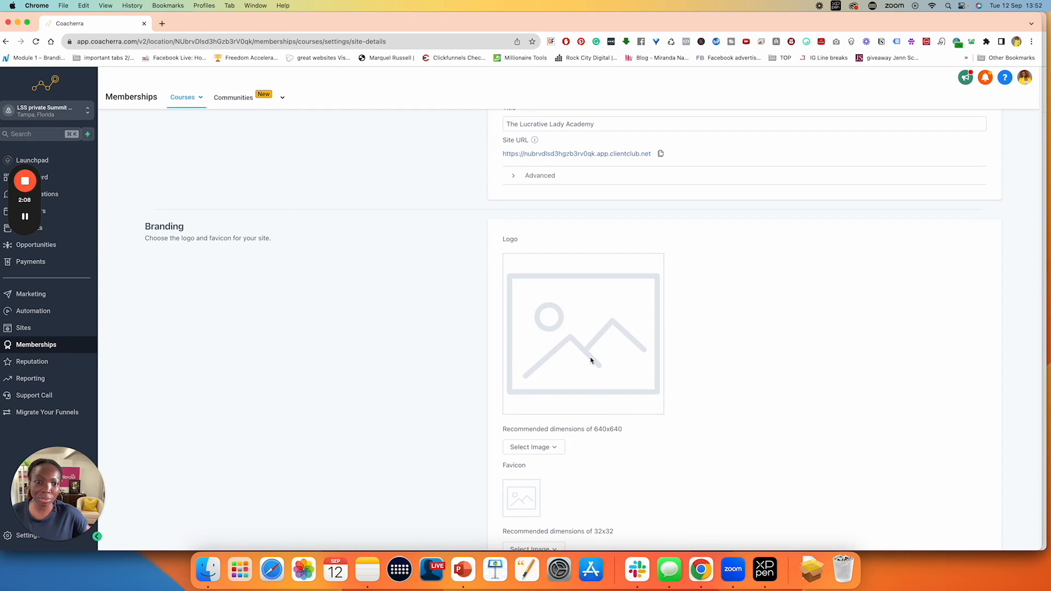
{"action": "scroll", "coordinate": [559, 349], "scroll_direction": "down", "scroll_amount": 4}
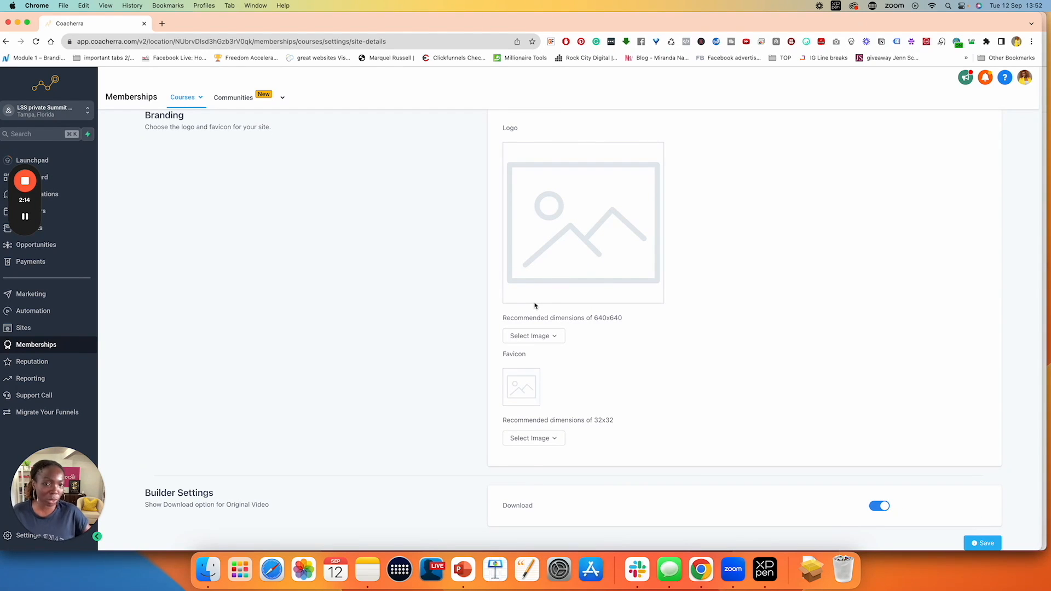
{"action": "left_click", "coordinate": [557, 337]}
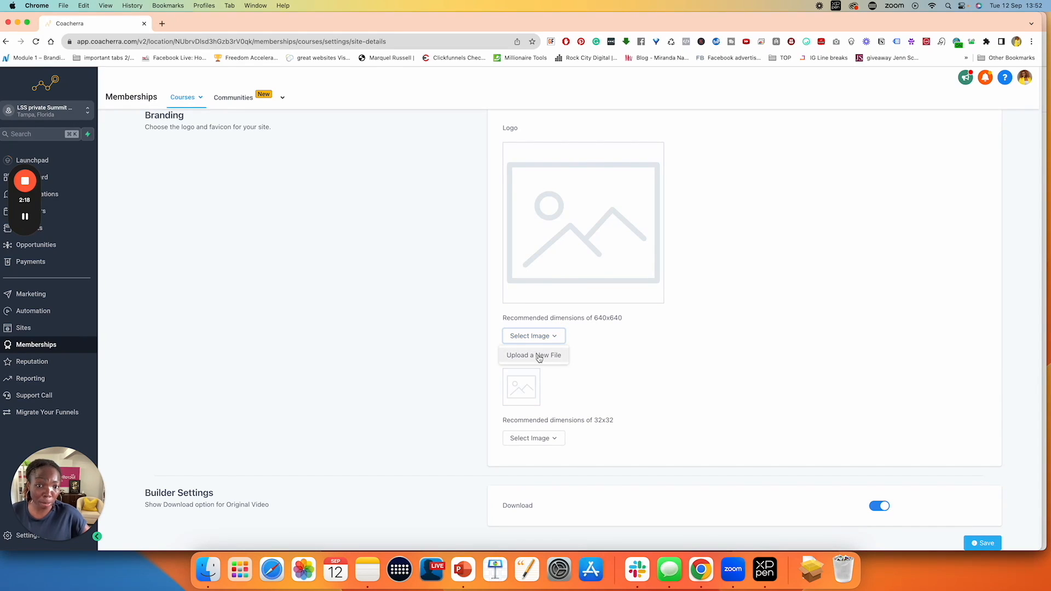
{"action": "left_click", "coordinate": [607, 351]}
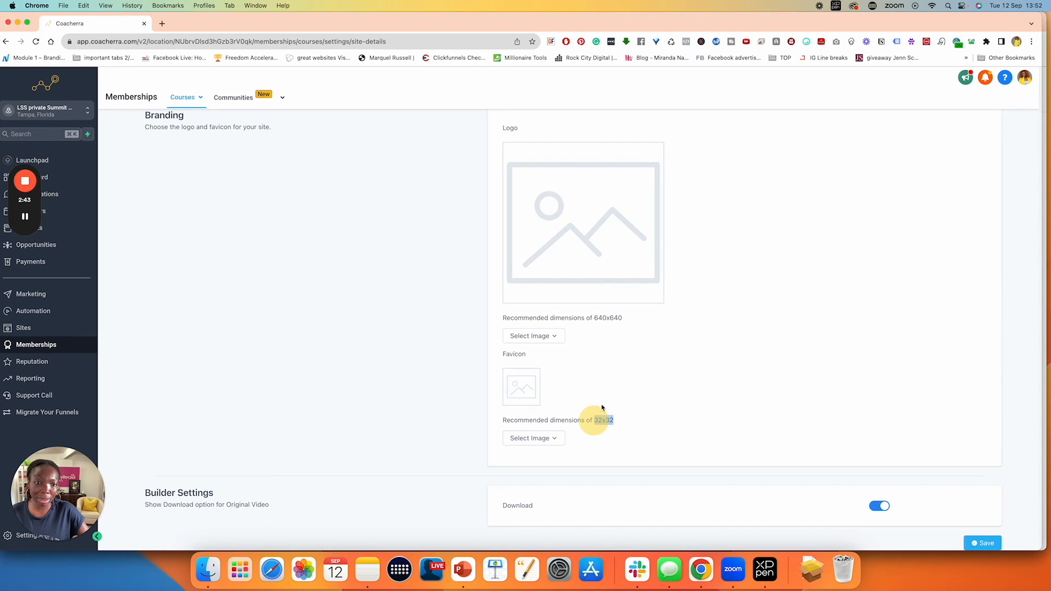
{"action": "left_click_drag", "start_coordinate": [624, 318], "coordinate": [596, 320]}
{"action": "left_click", "coordinate": [603, 319]}
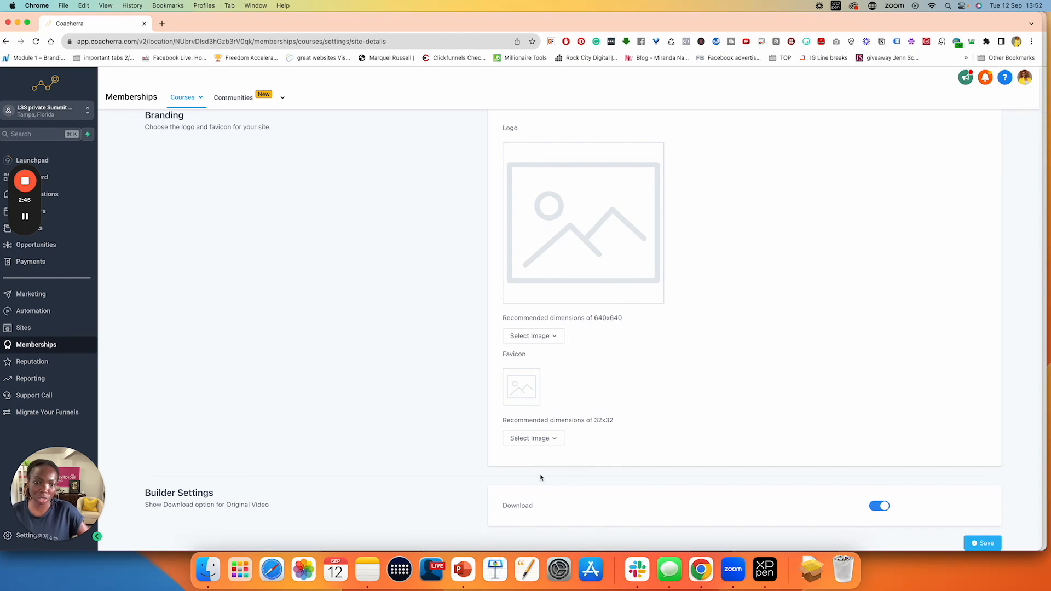
{"action": "left_click_drag", "start_coordinate": [142, 497], "coordinate": [228, 493]}
{"action": "left_click", "coordinate": [171, 517]}
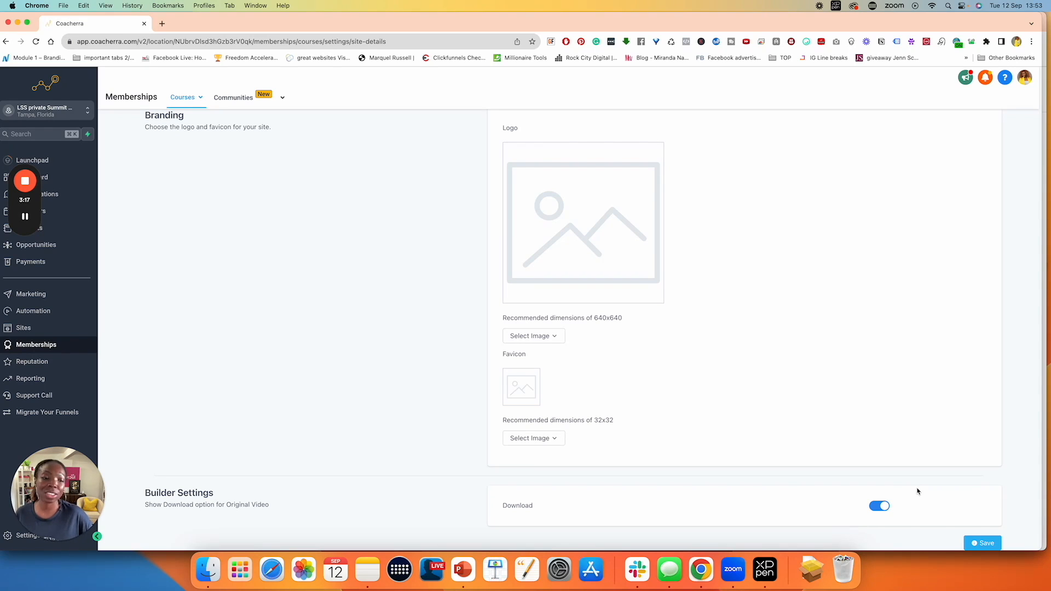
{"action": "scroll", "coordinate": [898, 509], "scroll_direction": "up", "scroll_amount": 1}
{"action": "scroll", "coordinate": [888, 521], "scroll_direction": "down", "scroll_amount": 1}
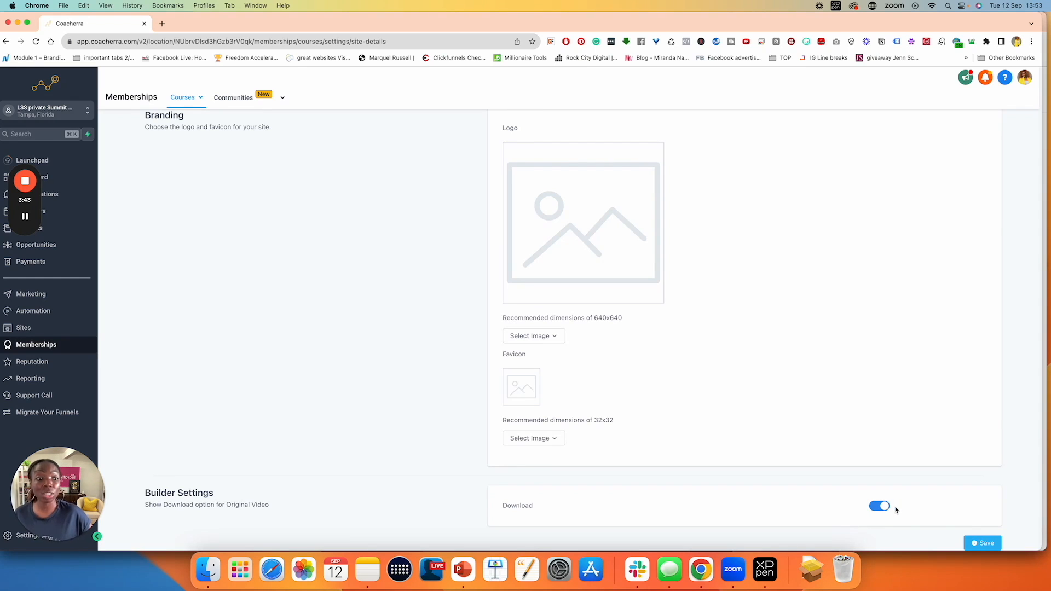
- Review the Site Details page and save the updated site information
{"action": "scroll", "coordinate": [896, 510], "scroll_direction": "up", "scroll_amount": 2}
{"action": "scroll", "coordinate": [896, 510], "scroll_direction": "up", "scroll_amount": 2}
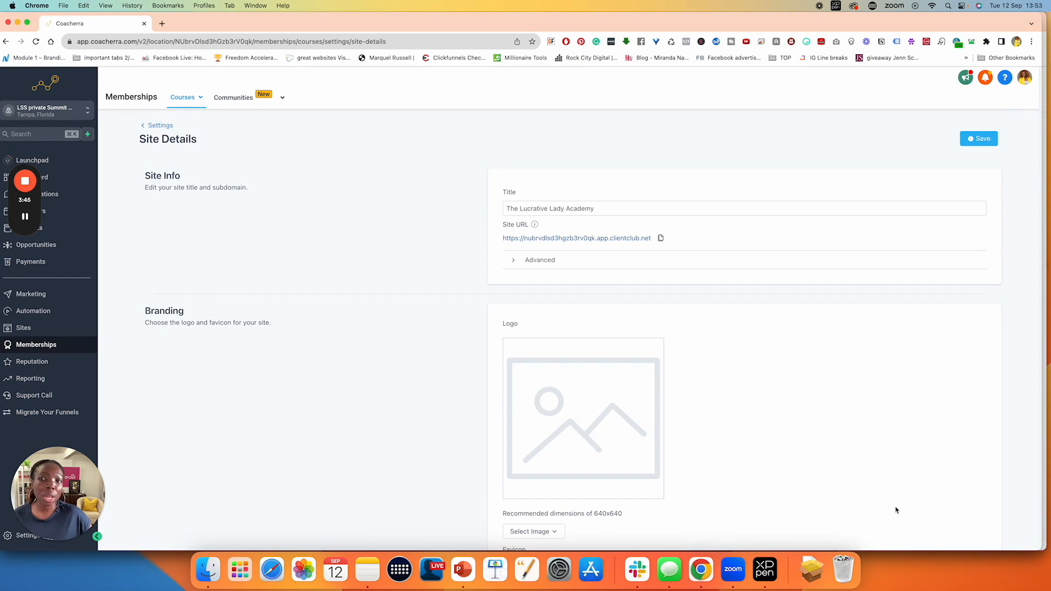
{"action": "scroll", "coordinate": [896, 510], "scroll_direction": "down", "scroll_amount": 4}
{"action": "left_click", "coordinate": [986, 542]}
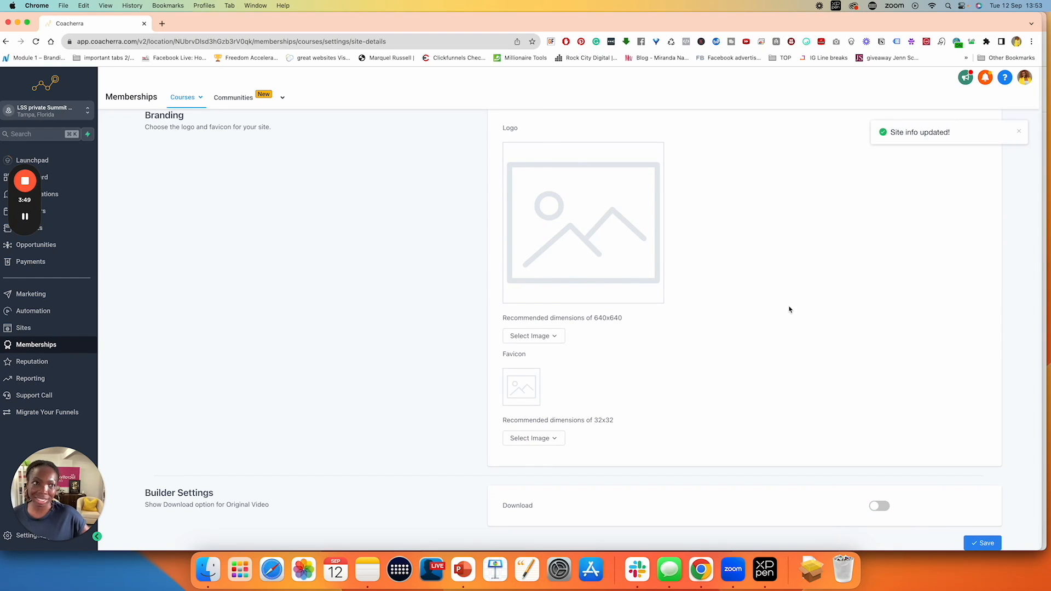
- Return to the course settings overview and open the Domain setup page
{"action": "scroll", "coordinate": [195, 225], "scroll_direction": "up", "scroll_amount": 4}
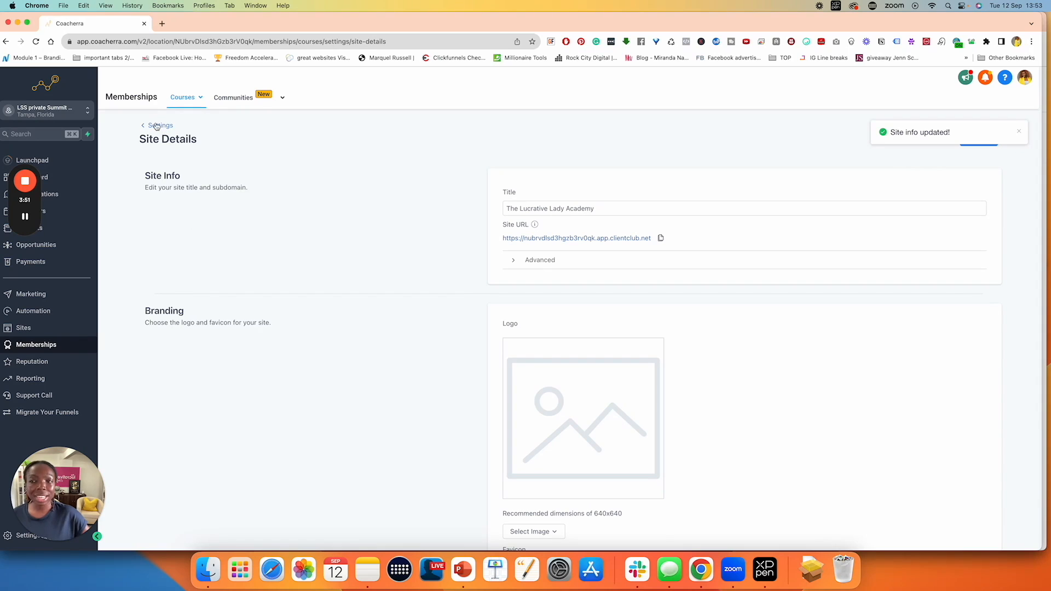
{"action": "left_click", "coordinate": [156, 127]}
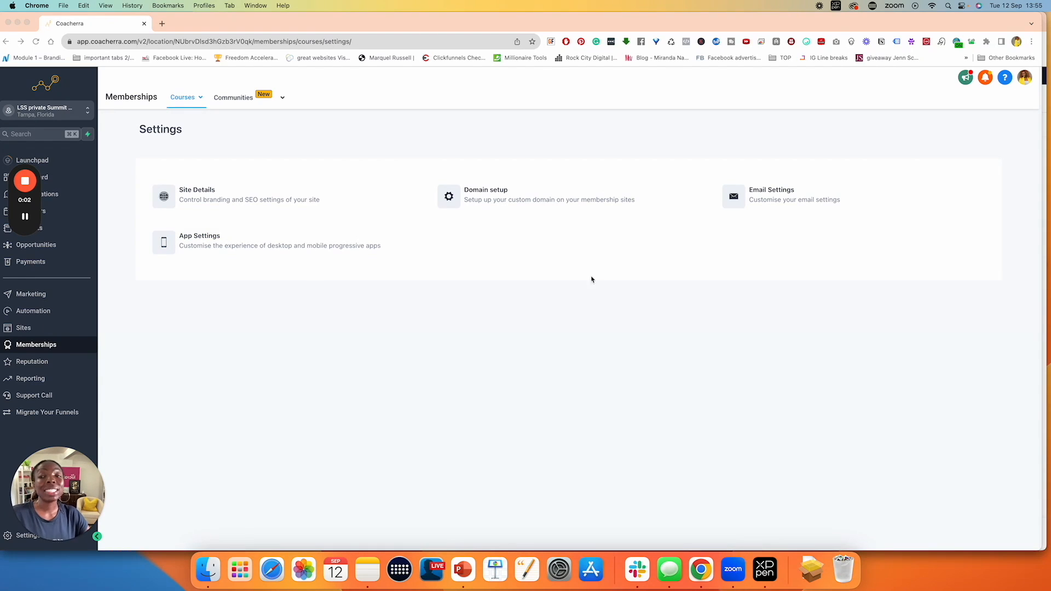
{"action": "left_click", "coordinate": [485, 195]}
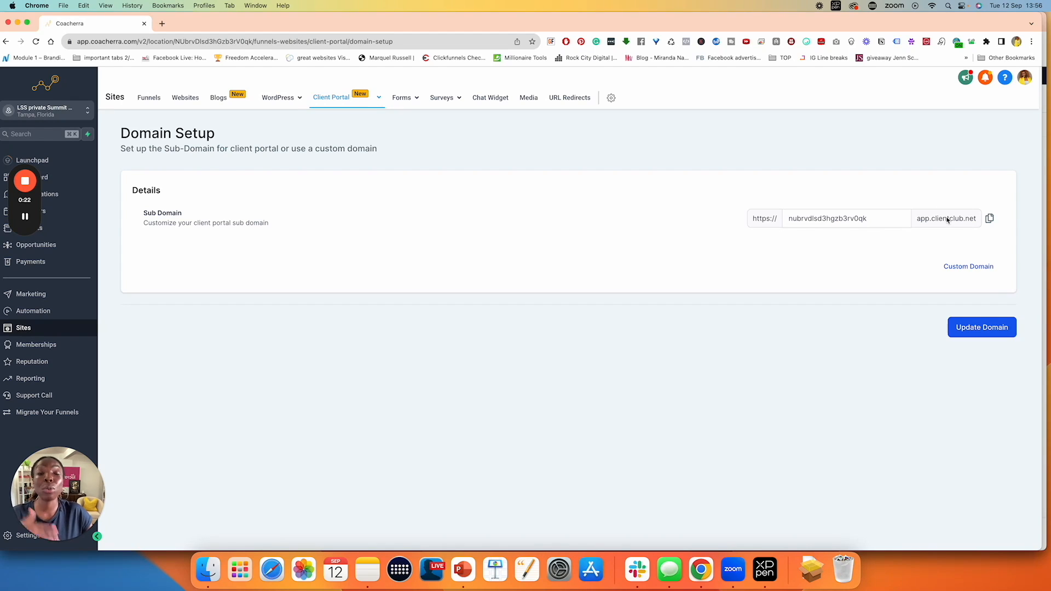
- Examine the client portal's subdomain field and its description on the Domain Setup page
{"action": "left_click", "coordinate": [871, 219]}
{"action": "left_click_drag", "start_coordinate": [870, 219], "coordinate": [787, 219]}
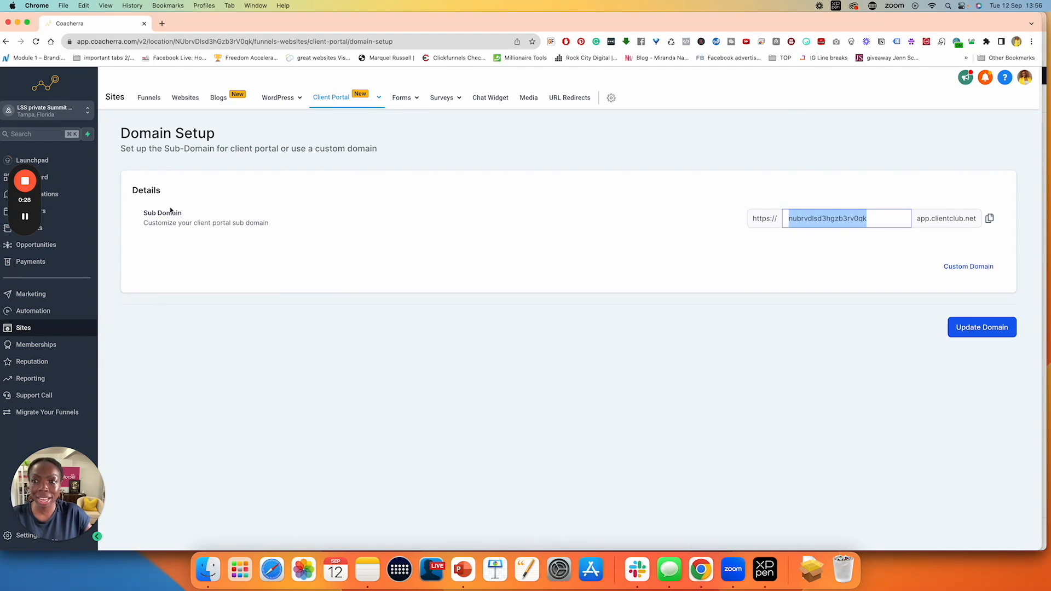
{"action": "left_click_drag", "start_coordinate": [142, 213], "coordinate": [279, 223]}
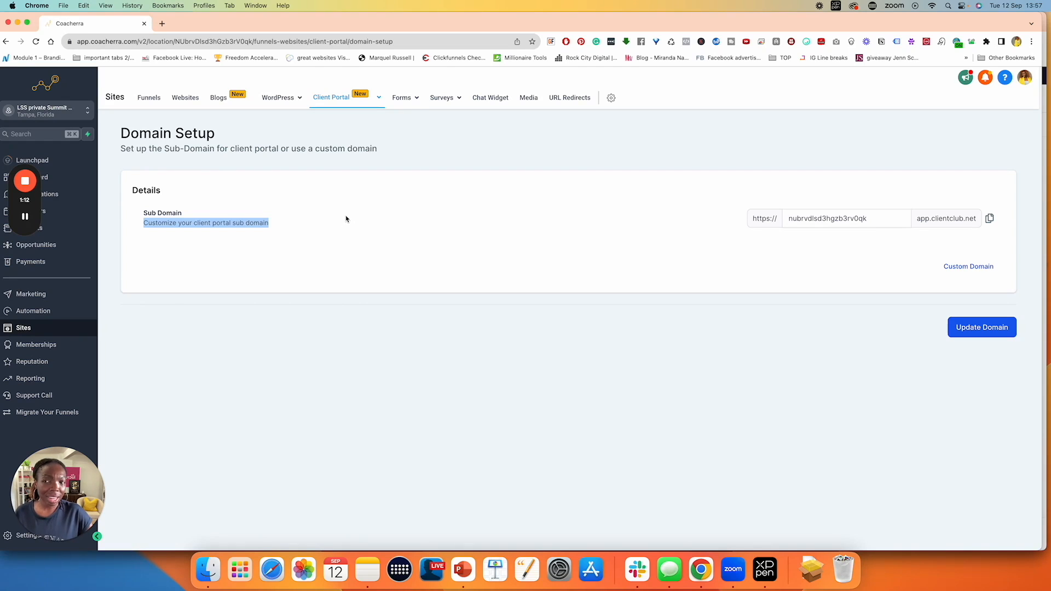
{"action": "left_click", "coordinate": [346, 219]}
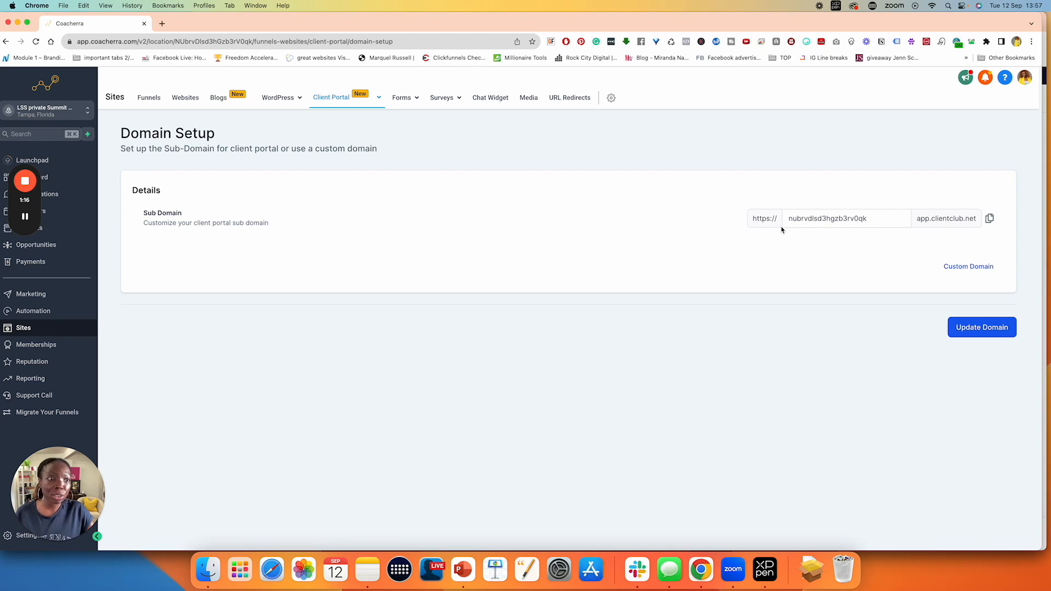
{"action": "left_click", "coordinate": [874, 219]}
{"action": "left_click_drag", "start_coordinate": [871, 218], "coordinate": [788, 219]}
{"action": "left_click", "coordinate": [817, 245]}
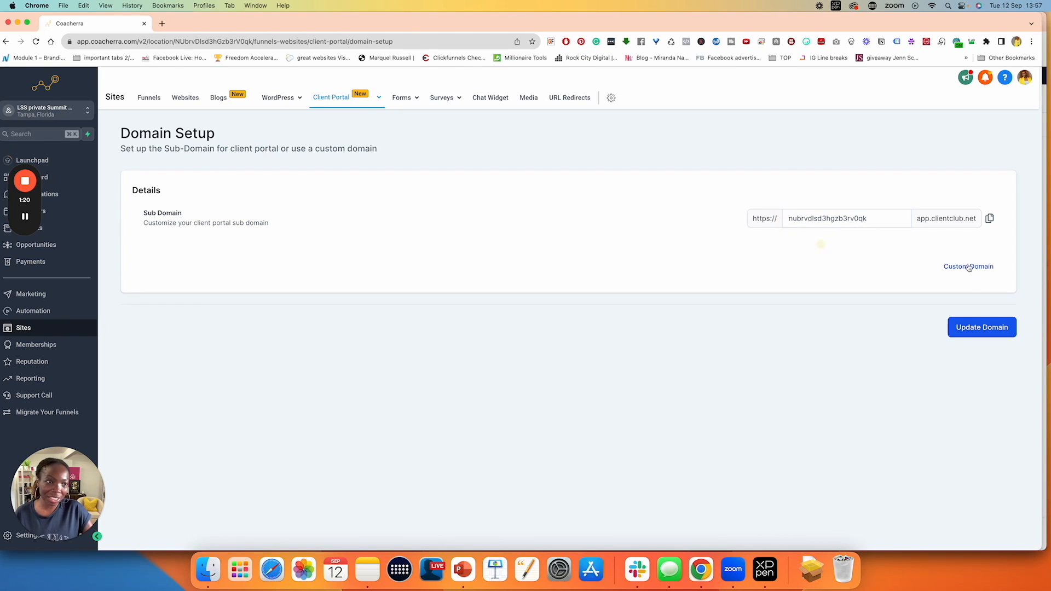
- Show the custom domain options for the client portal and examine the CNAME record entry
{"action": "left_click", "coordinate": [964, 268]}
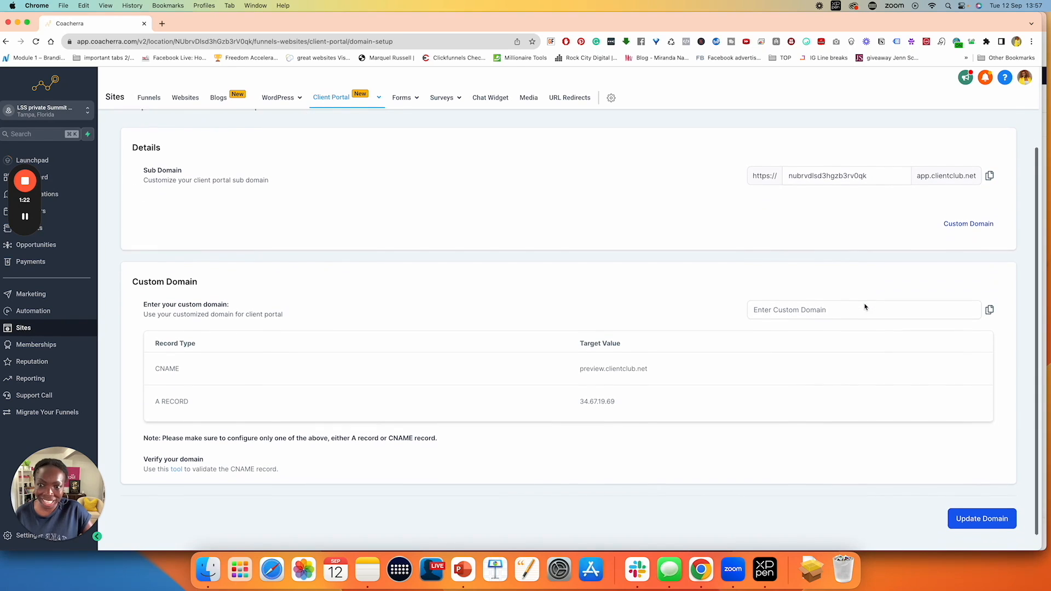
{"action": "scroll", "coordinate": [864, 305], "scroll_direction": "down", "scroll_amount": 2}
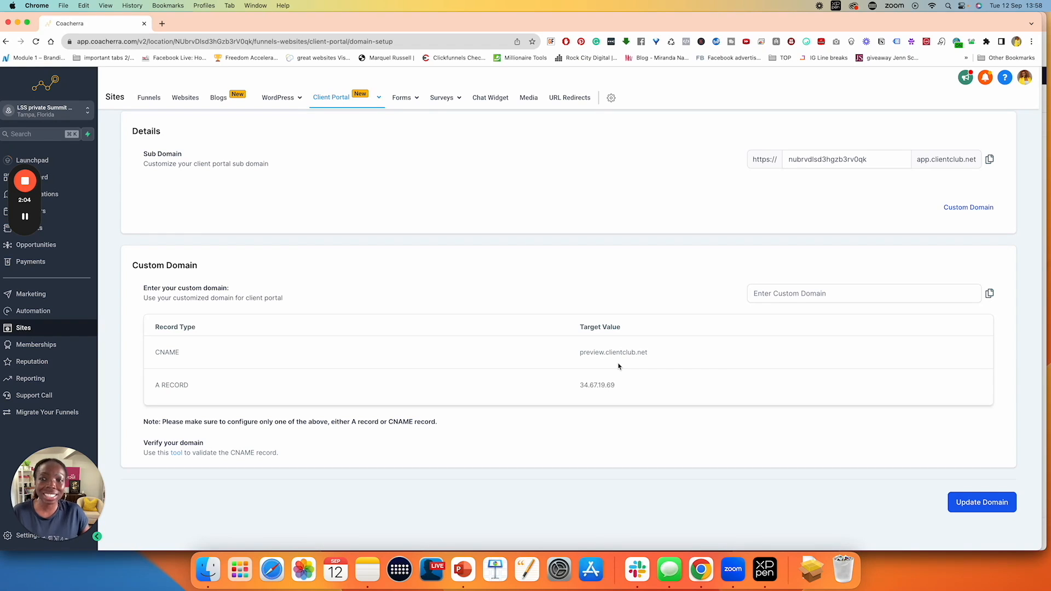
{"action": "left_click_drag", "start_coordinate": [181, 353], "coordinate": [147, 356]}
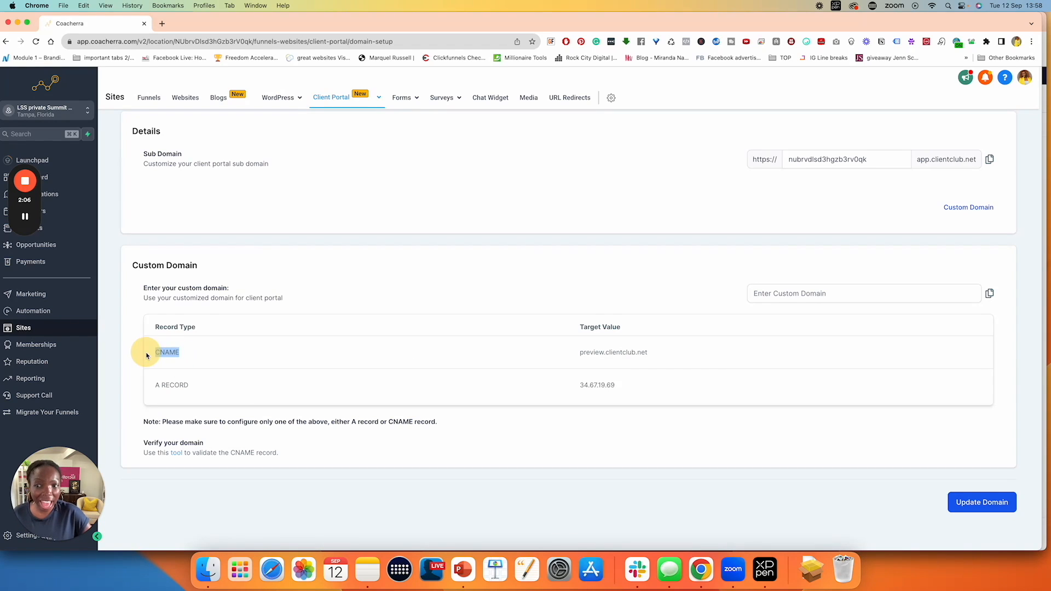
- Examine the note on configuring only one DNS record type and the domain verification section under Custom Domain
{"action": "left_click_drag", "start_coordinate": [203, 391], "coordinate": [465, 422]}
{"action": "left_click", "coordinate": [146, 433]}
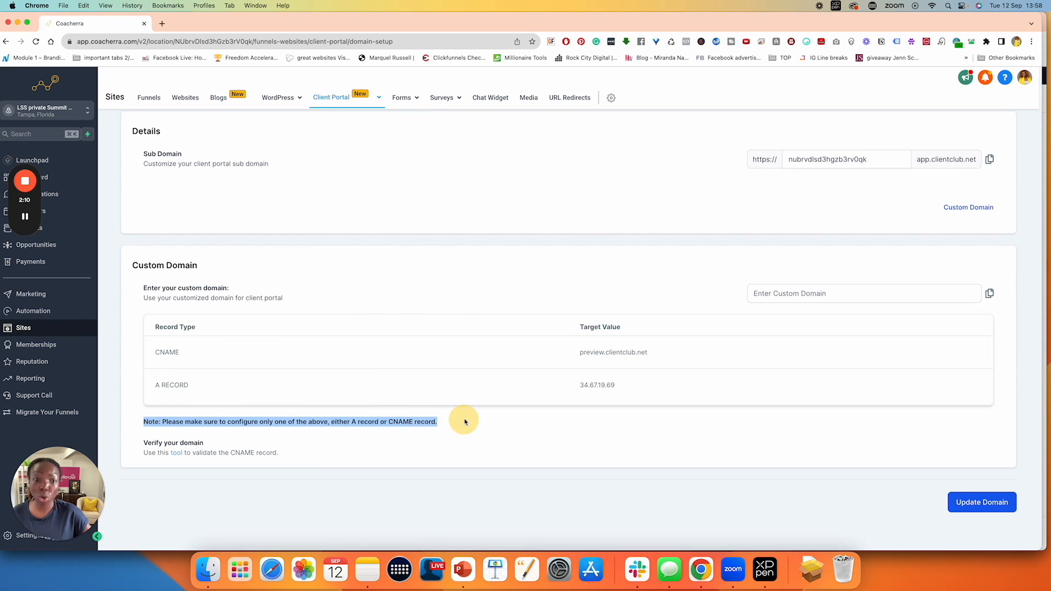
{"action": "left_click", "coordinate": [172, 440]}
{"action": "left_click_drag", "start_coordinate": [144, 443], "coordinate": [210, 441]}
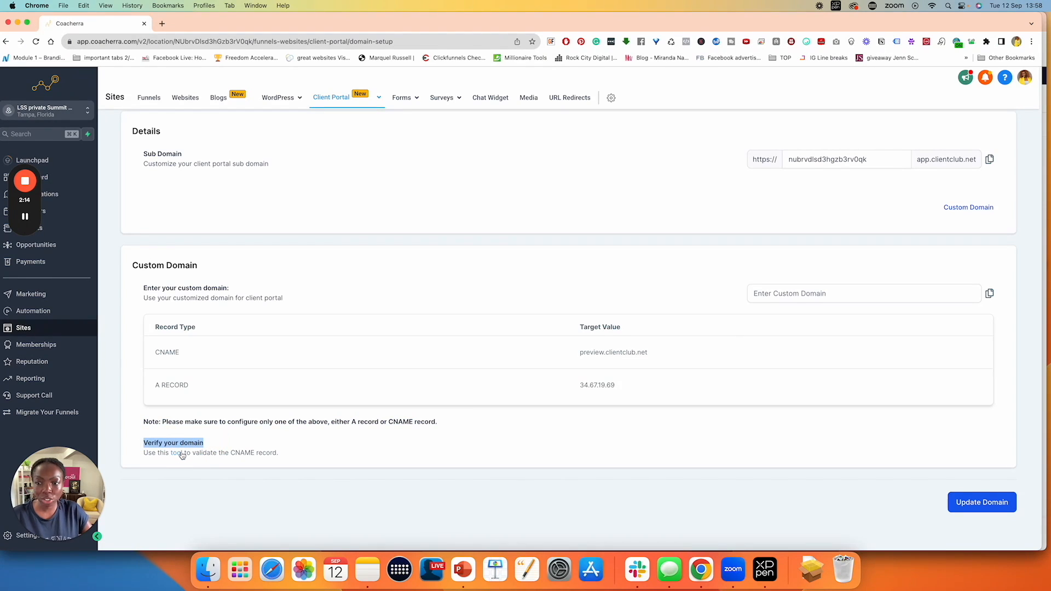
{"action": "left_click", "coordinate": [773, 472]}
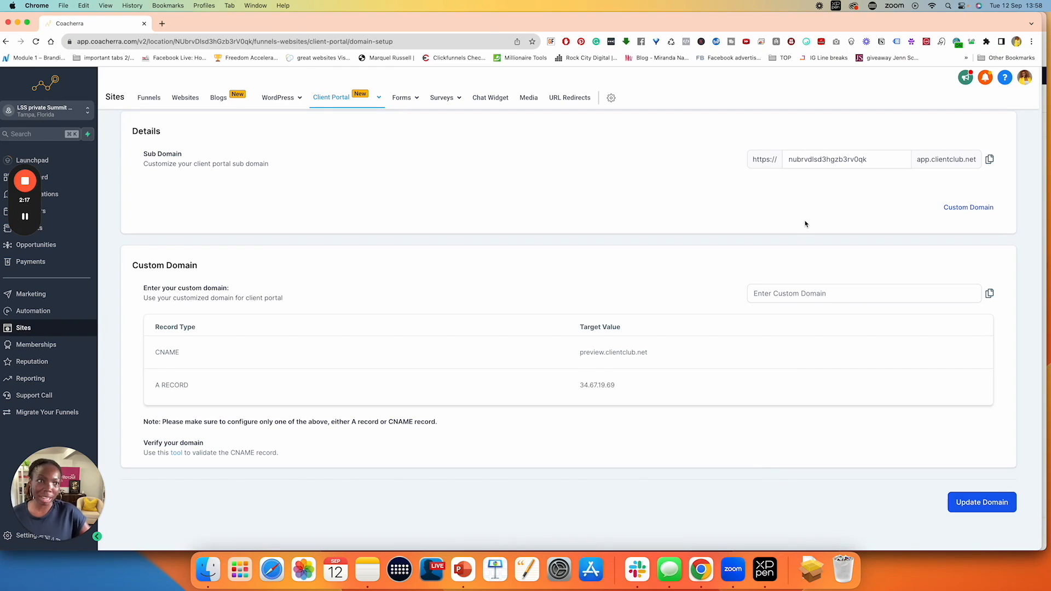
- Try to set the client portal's subdomain to academy and update the domain
{"action": "scroll", "coordinate": [805, 223], "scroll_direction": "up", "scroll_amount": 2}
{"action": "left_click_drag", "start_coordinate": [865, 224], "coordinate": [767, 221]}
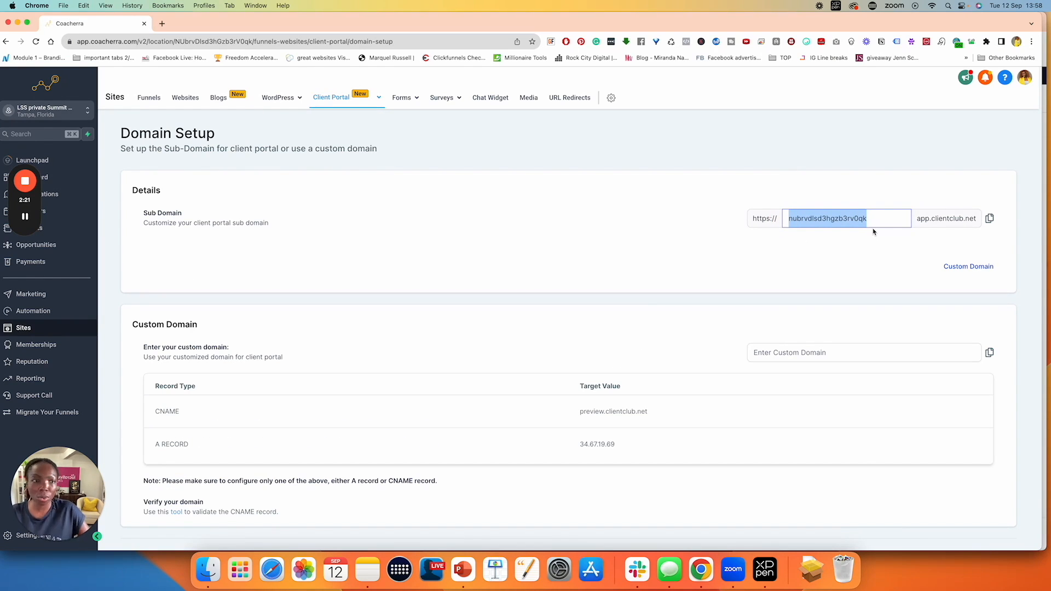
{"action": "type", "text": "academy"}
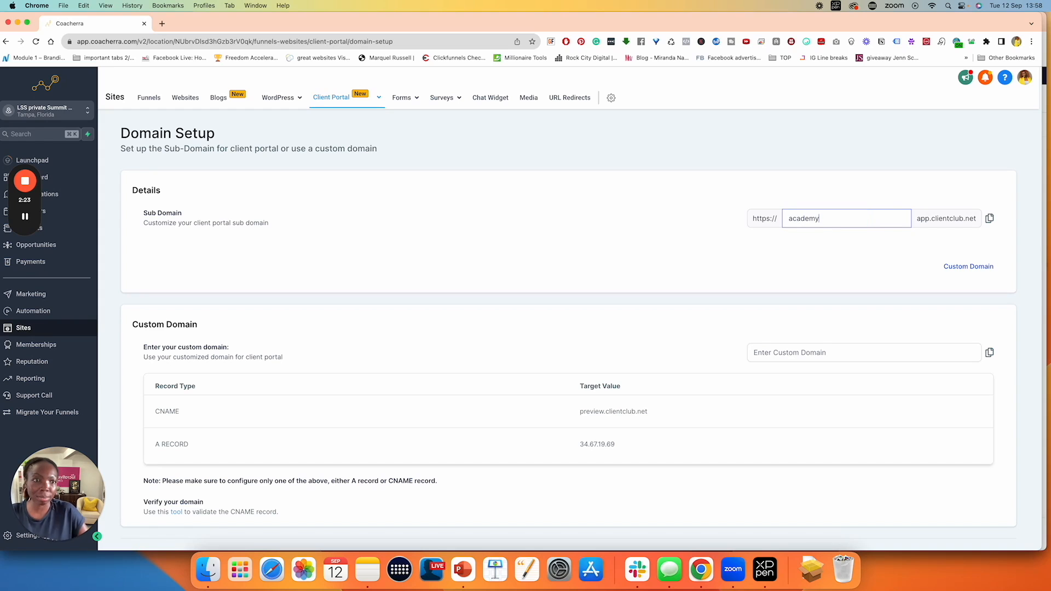
{"action": "left_click", "coordinate": [869, 253]}
{"action": "scroll", "coordinate": [870, 257], "scroll_direction": "down", "scroll_amount": 2}
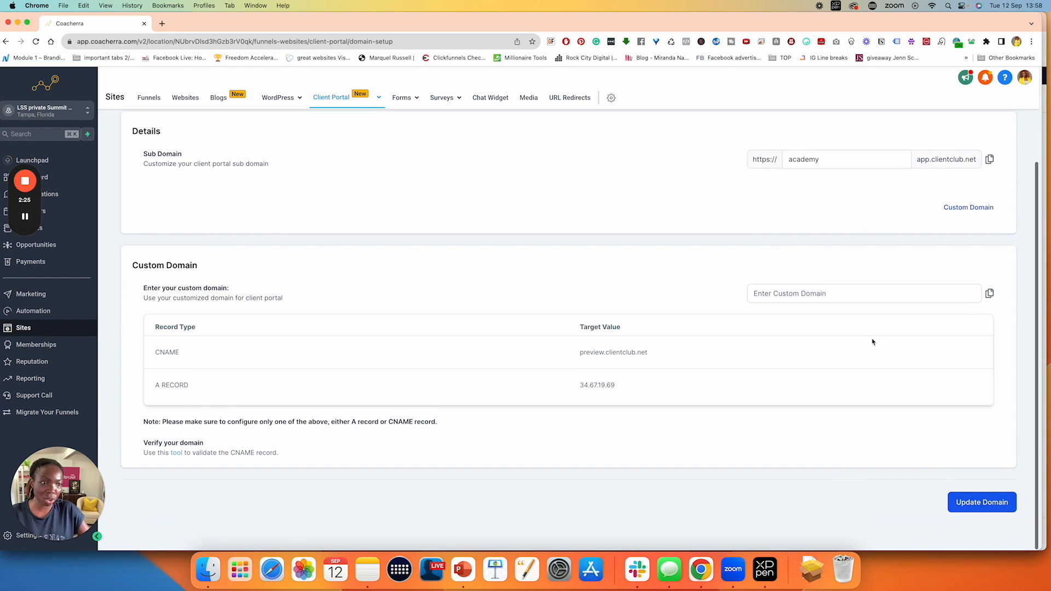
{"action": "left_click", "coordinate": [968, 503]}
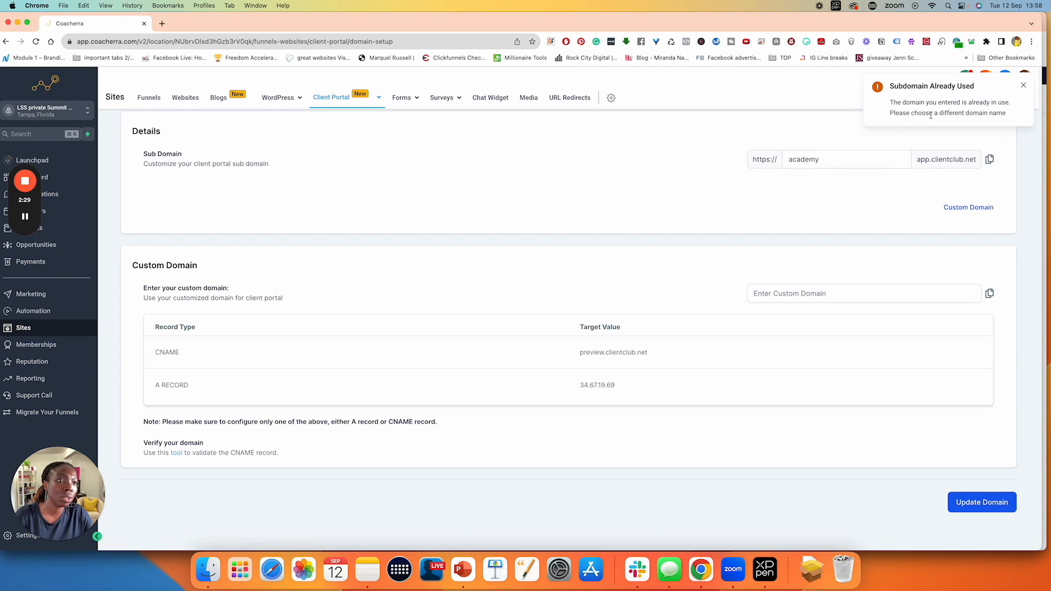
- Review the academy subdomain entry and the rest of the Domain Setup page
{"action": "left_click", "coordinate": [849, 164]}
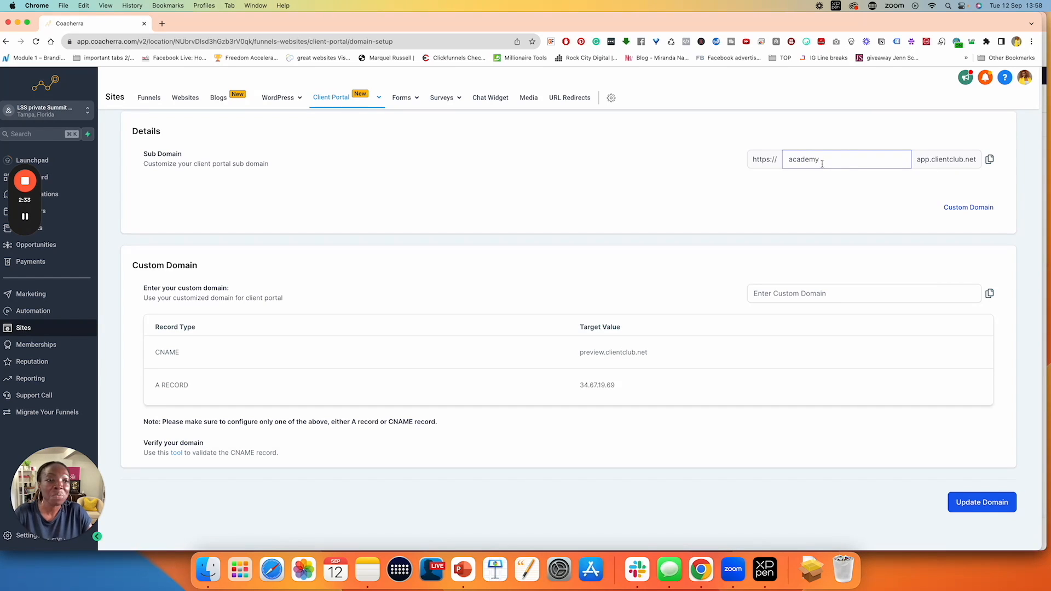
{"action": "left_click_drag", "start_coordinate": [822, 162], "coordinate": [772, 167]}
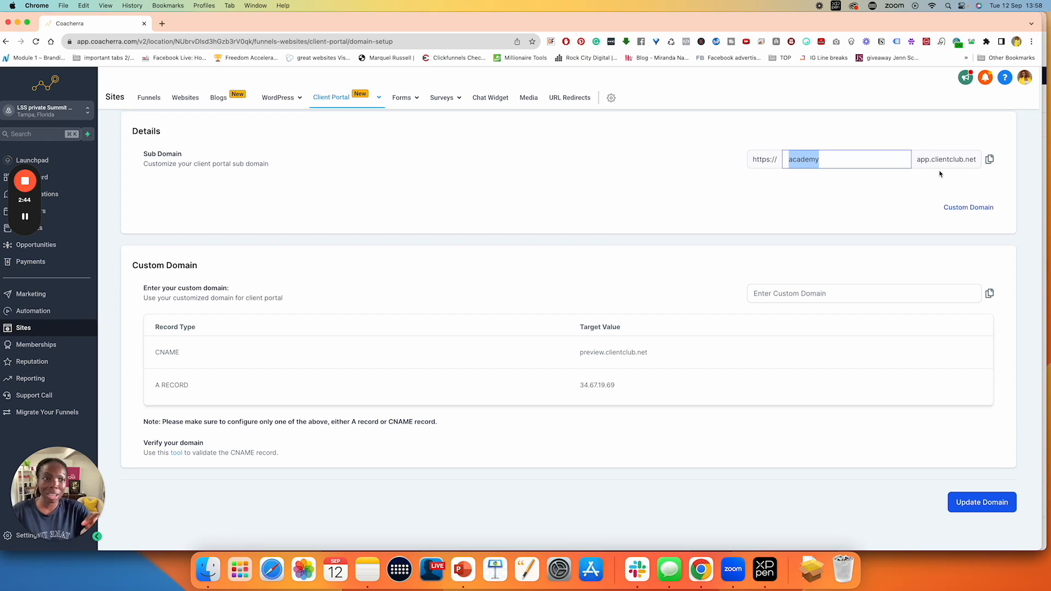
{"action": "left_click", "coordinate": [838, 159]}
{"action": "double_click", "coordinate": [819, 161]}
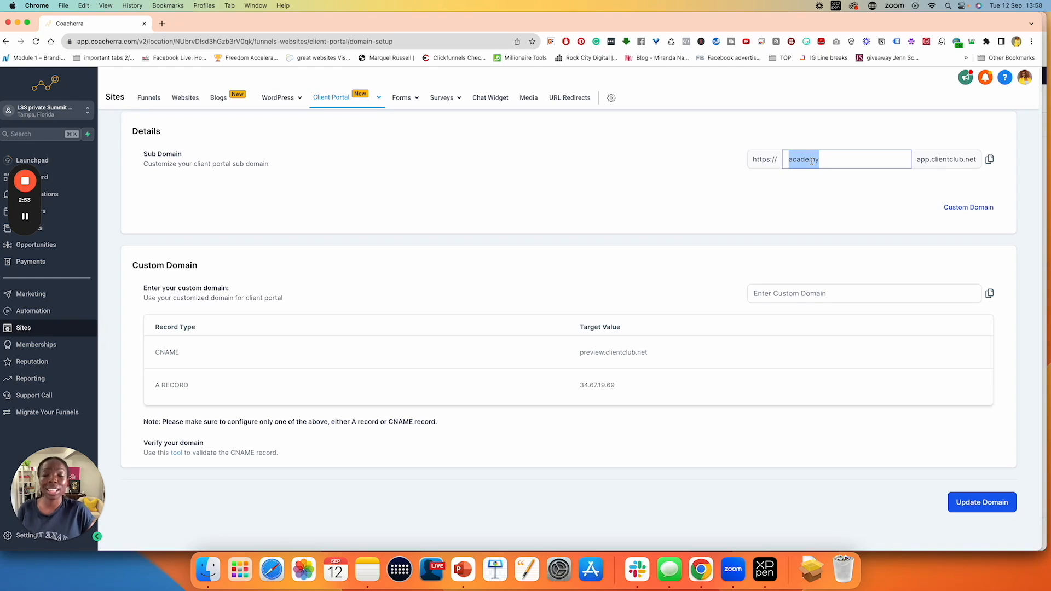
{"action": "scroll", "coordinate": [768, 252], "scroll_direction": "up", "scroll_amount": 2}
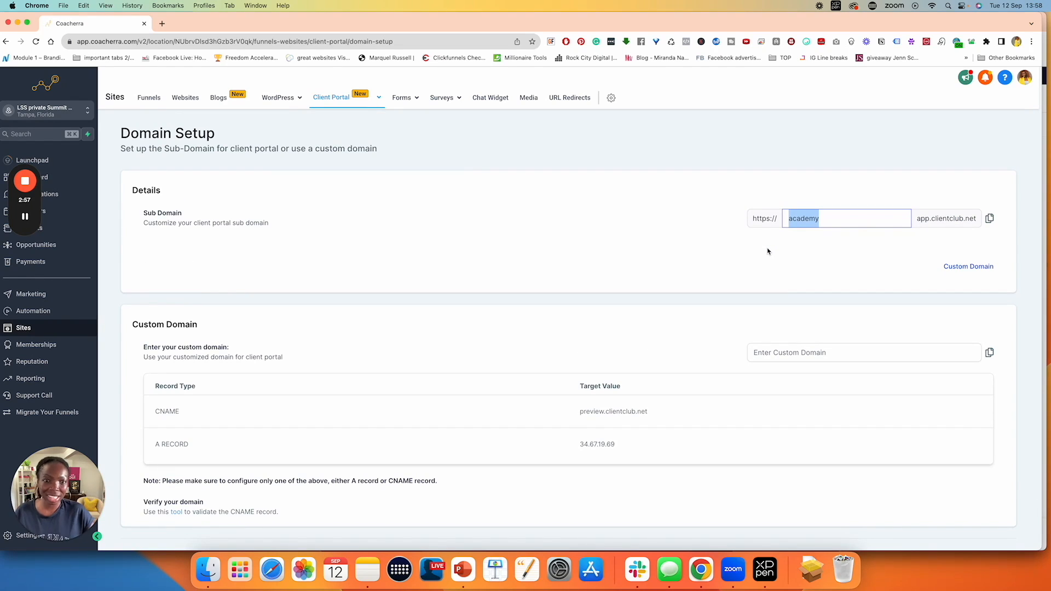
{"action": "scroll", "coordinate": [768, 251], "scroll_direction": "down", "scroll_amount": 3}
{"action": "scroll", "coordinate": [766, 249], "scroll_direction": "up", "scroll_amount": 3}
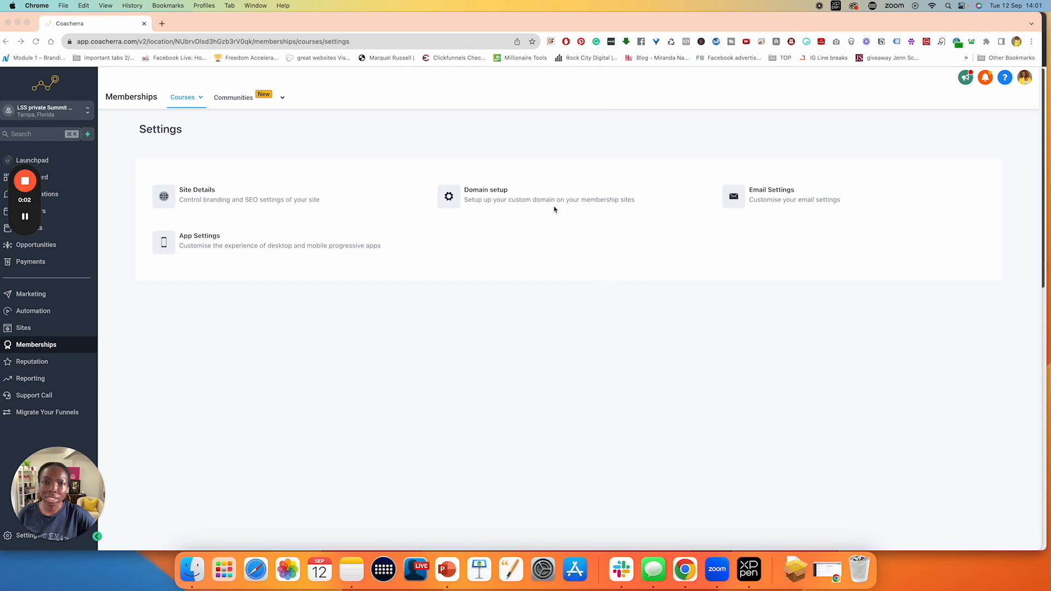
- Open the course Email Settings and examine the Send Welcome Email option and its description
{"action": "left_click", "coordinate": [788, 193]}
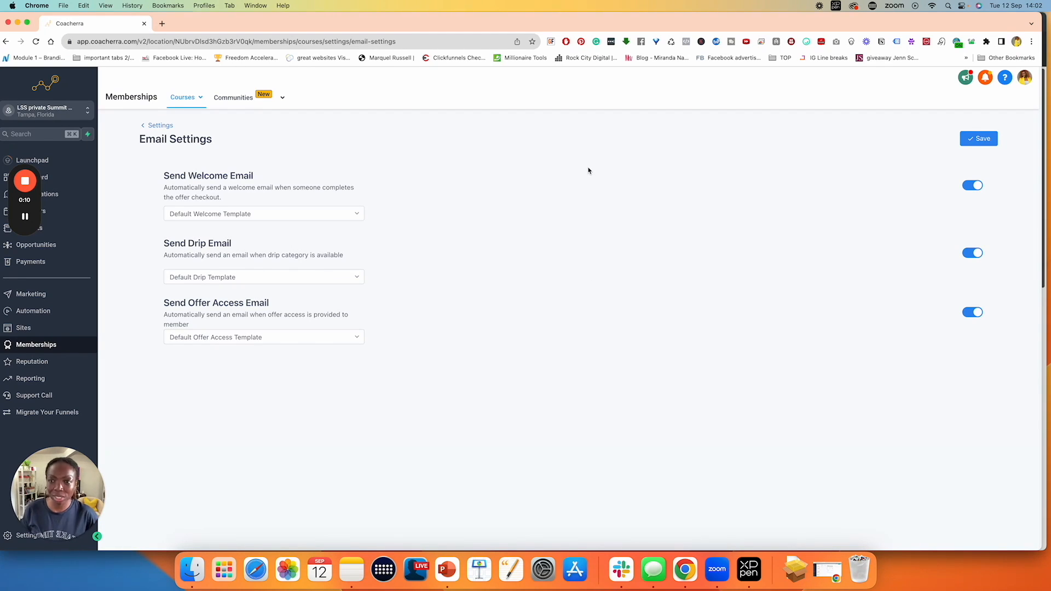
{"action": "left_click_drag", "start_coordinate": [164, 176], "coordinate": [257, 182]}
{"action": "left_click", "coordinate": [257, 181]}
{"action": "left_click_drag", "start_coordinate": [160, 192], "coordinate": [236, 196]}
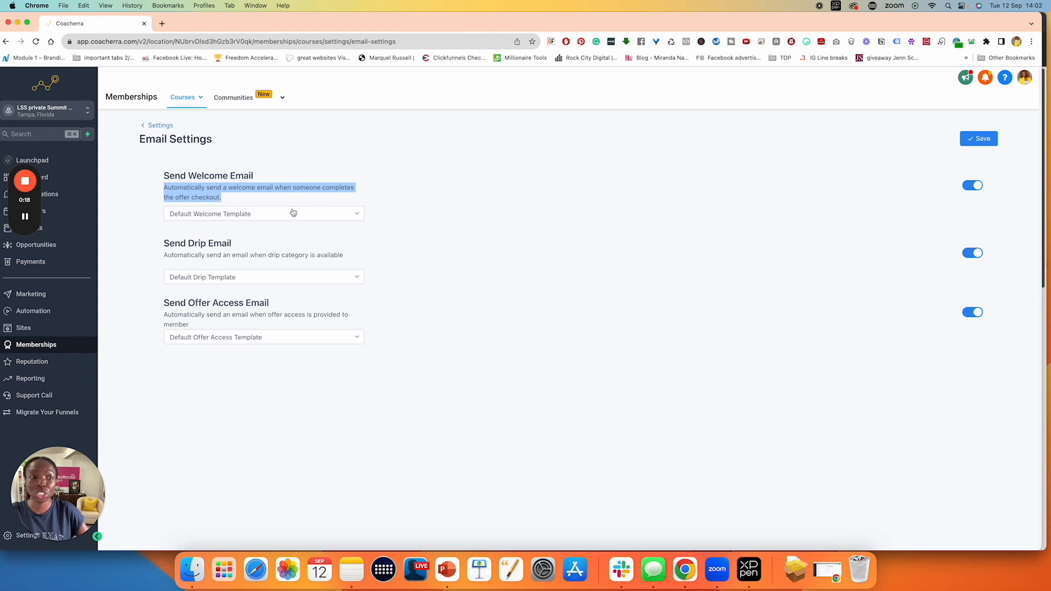
- Examine the Send Drip Email and Send Offer Access Email options and their descriptions
{"action": "left_click", "coordinate": [163, 246]}
{"action": "left_click_drag", "start_coordinate": [164, 246], "coordinate": [233, 245]}
{"action": "left_click", "coordinate": [168, 255]}
{"action": "left_click_drag", "start_coordinate": [168, 255], "coordinate": [350, 261]}
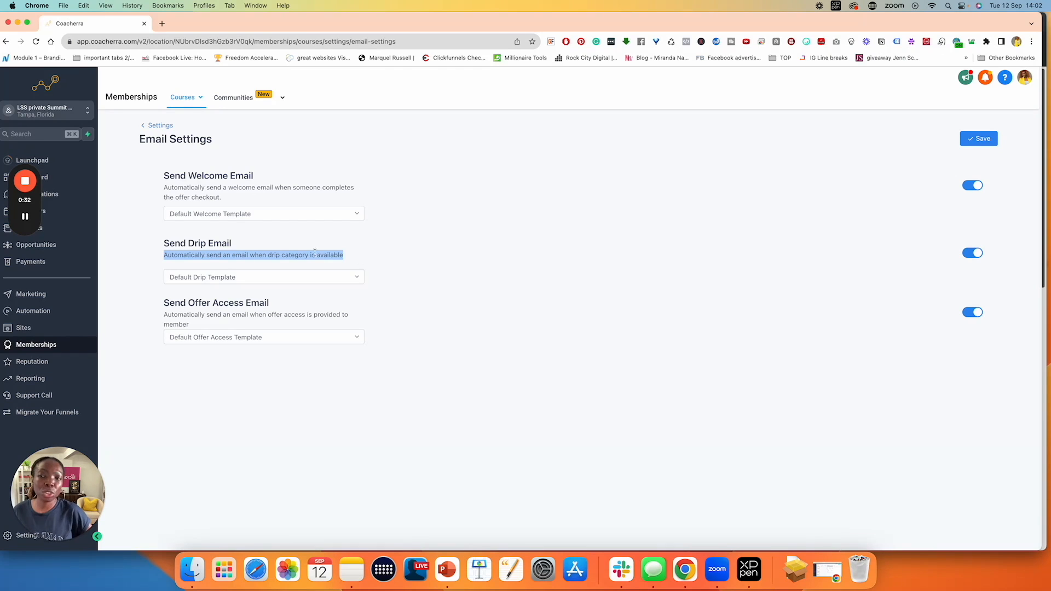
{"action": "left_click_drag", "start_coordinate": [166, 304], "coordinate": [275, 310]}
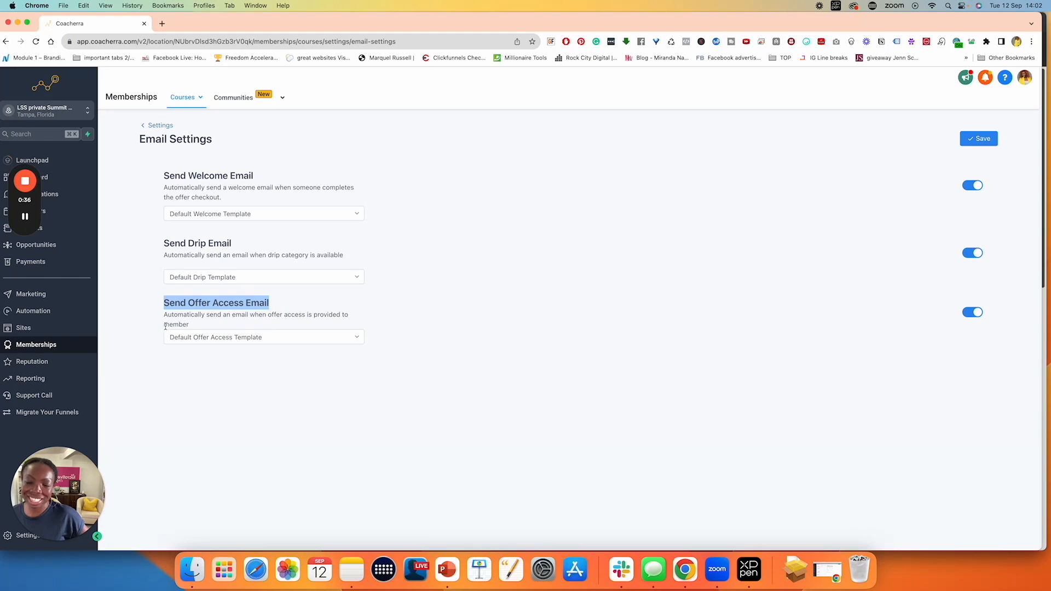
{"action": "left_click_drag", "start_coordinate": [161, 319], "coordinate": [218, 329]}
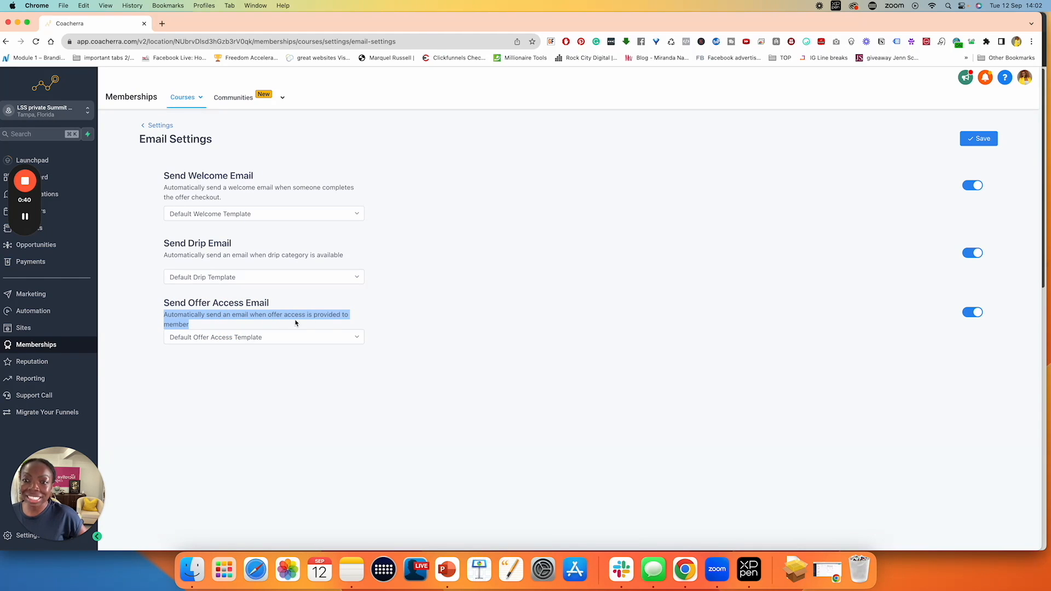
{"action": "left_click", "coordinate": [395, 299]}
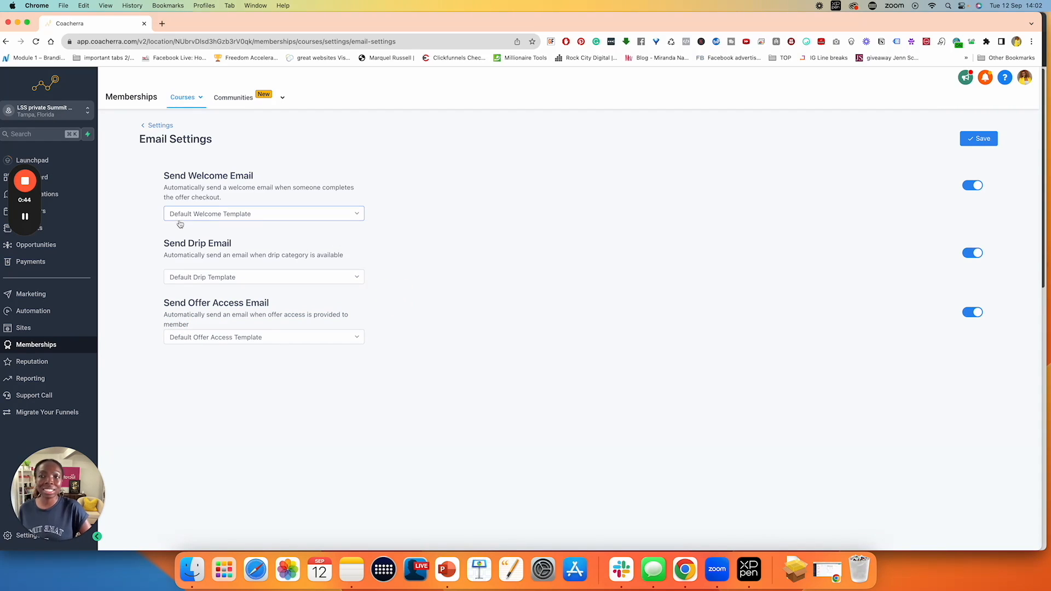
- Look through the template choices for the welcome, drip and offer access emails, keeping the default templates
{"action": "left_click", "coordinate": [244, 216]}
{"action": "left_click", "coordinate": [394, 219]}
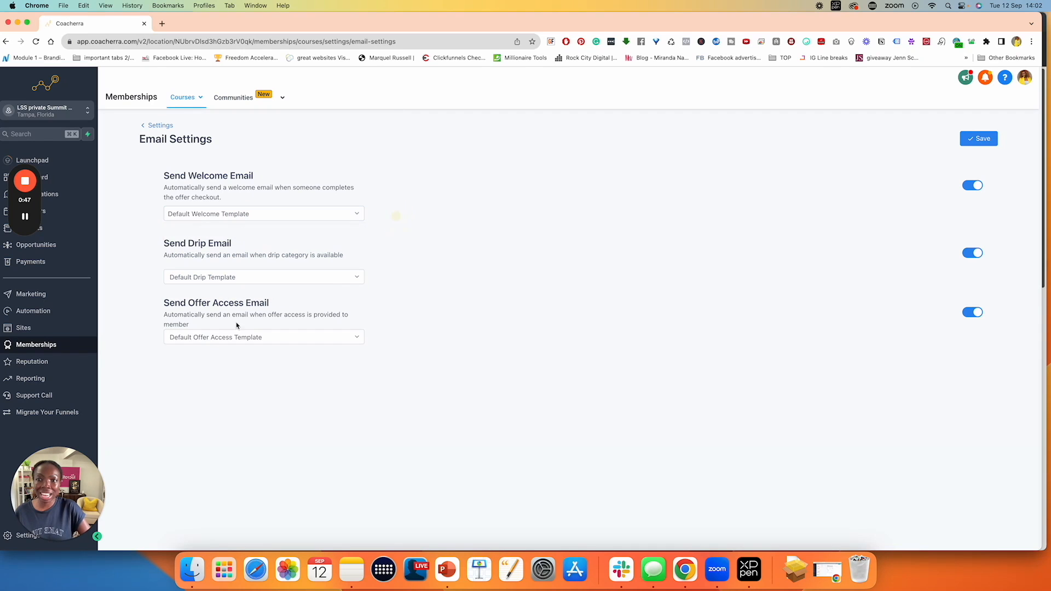
{"action": "left_click", "coordinate": [236, 278]}
{"action": "left_click", "coordinate": [396, 280]}
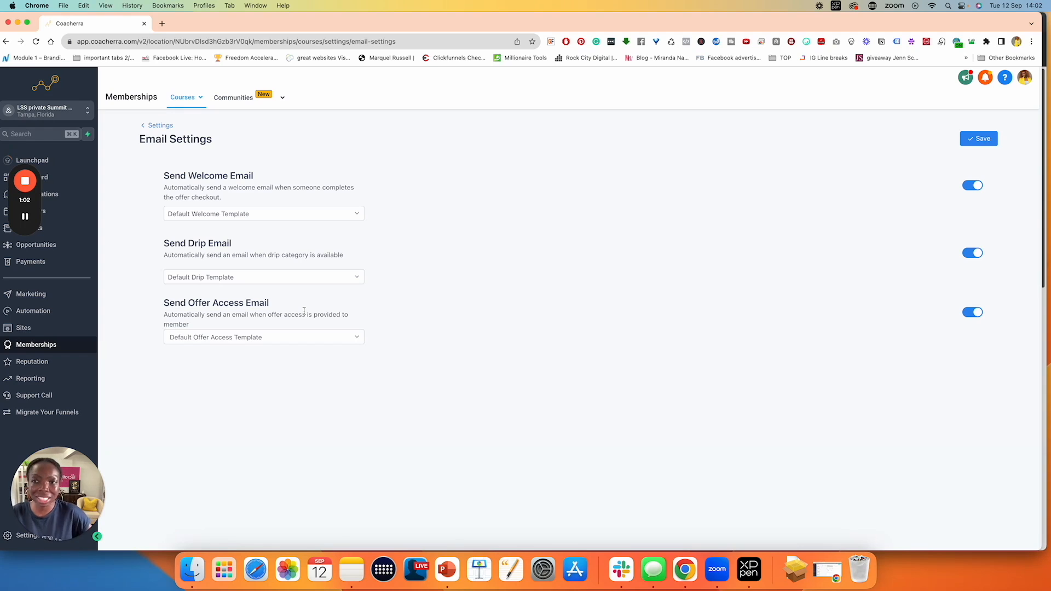
{"action": "left_click", "coordinate": [356, 213]}
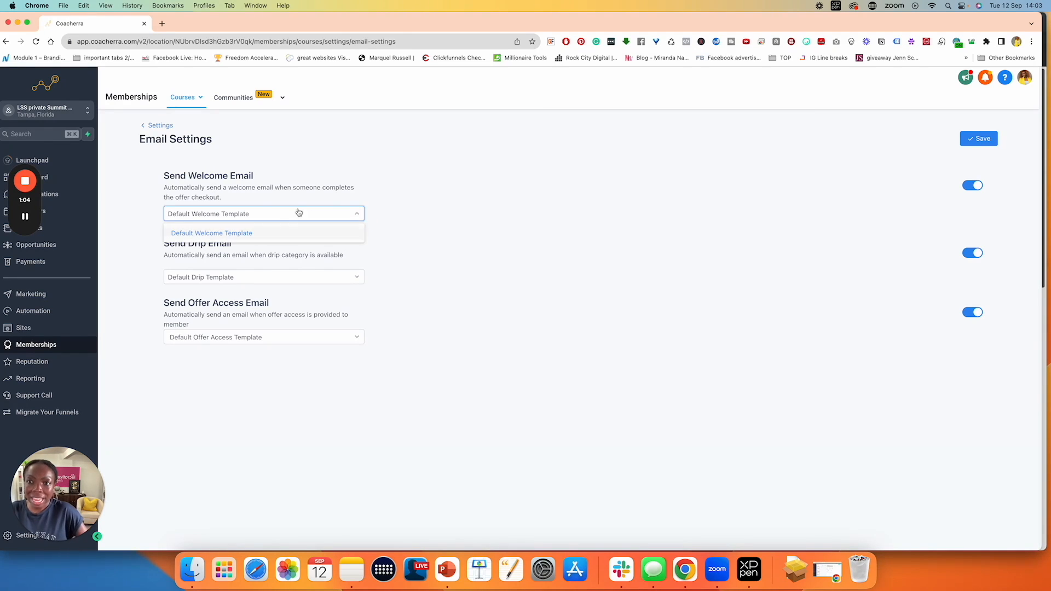
{"action": "left_click", "coordinate": [394, 251]}
{"action": "left_click", "coordinate": [356, 277]}
{"action": "left_click", "coordinate": [361, 339]}
{"action": "left_click", "coordinate": [356, 337]}
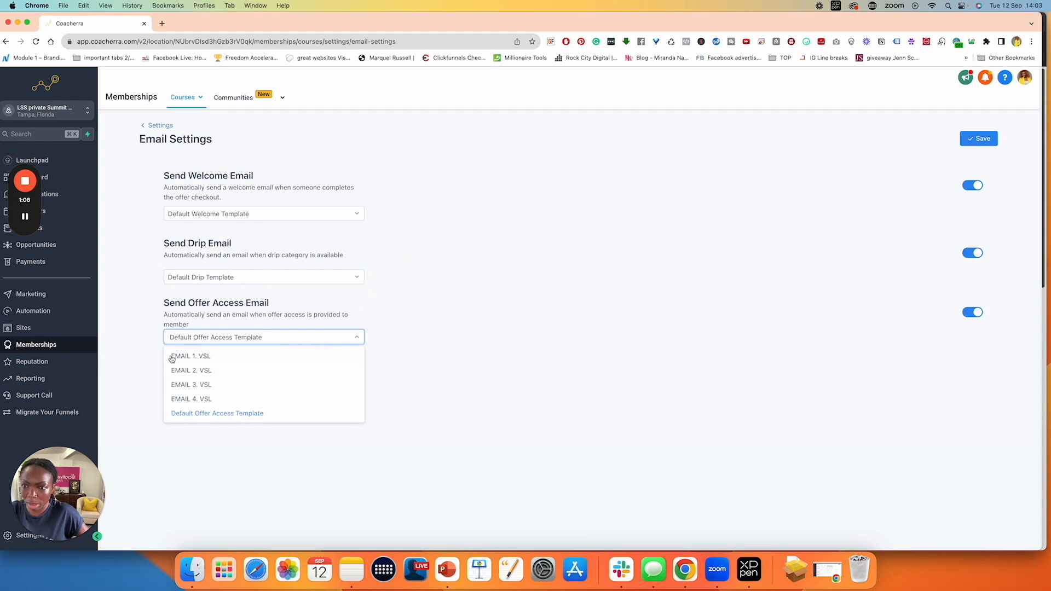
{"action": "left_click", "coordinate": [504, 368]}
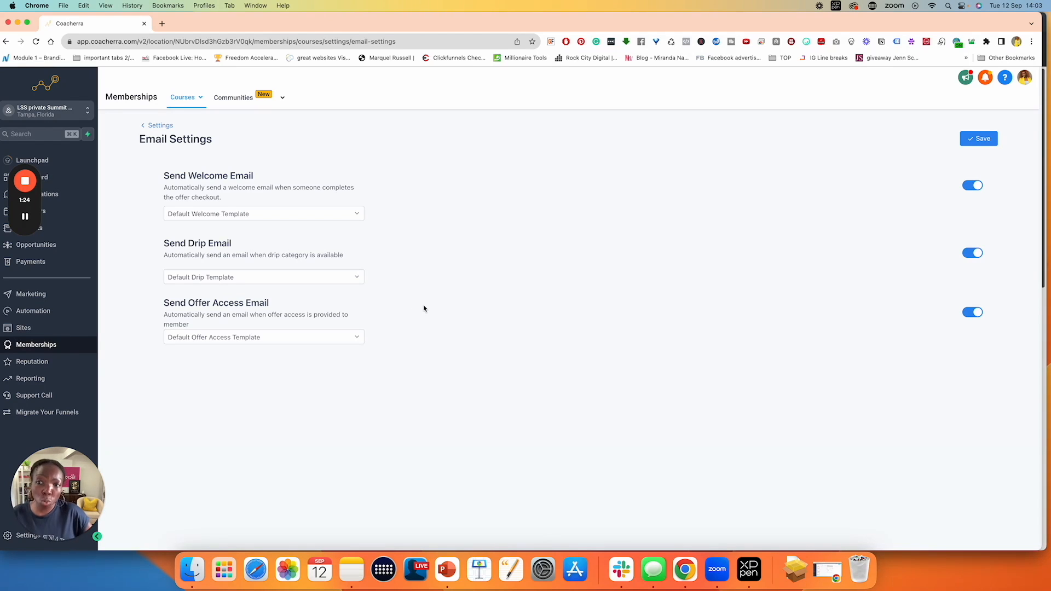
{"action": "left_click_drag", "start_coordinate": [157, 244], "coordinate": [240, 248]}
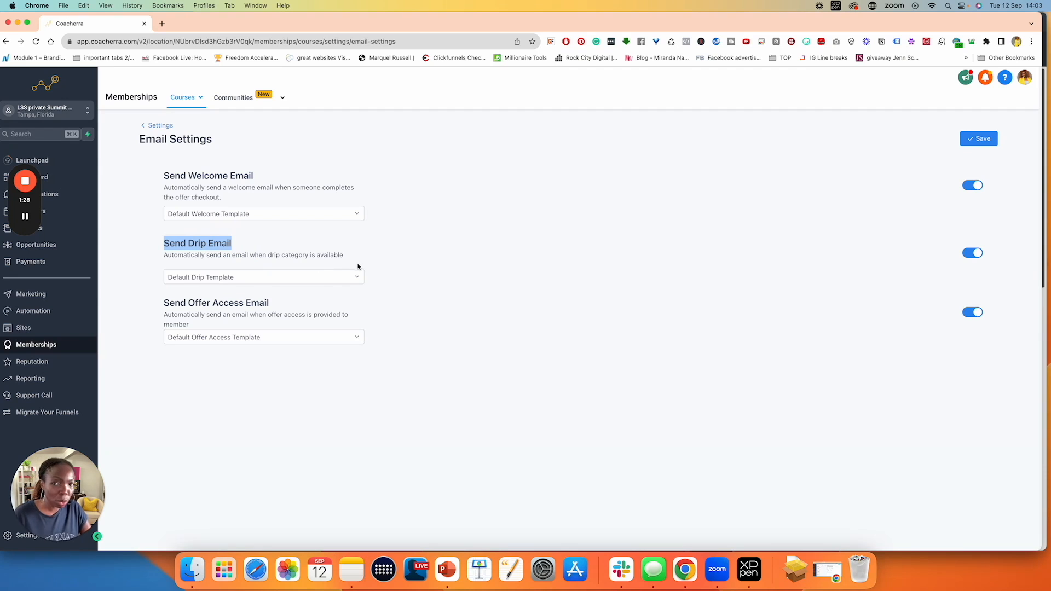
{"action": "left_click_drag", "start_coordinate": [164, 174], "coordinate": [262, 183]}
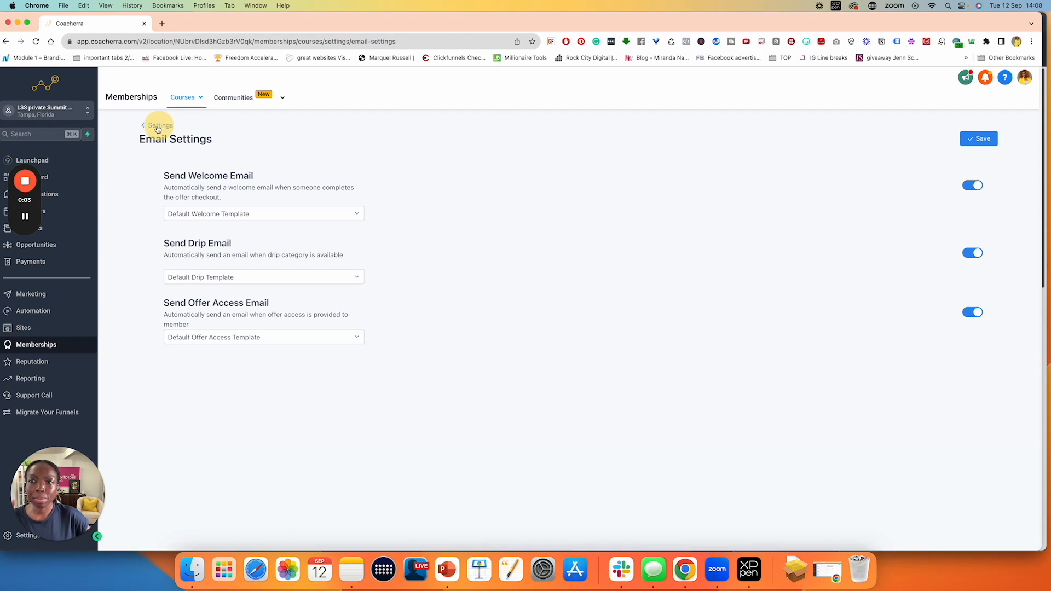
- Return to the course settings overview and open the courses Products page
{"action": "left_click", "coordinate": [153, 125]}
{"action": "mouse_move", "coordinate": [198, 106]}
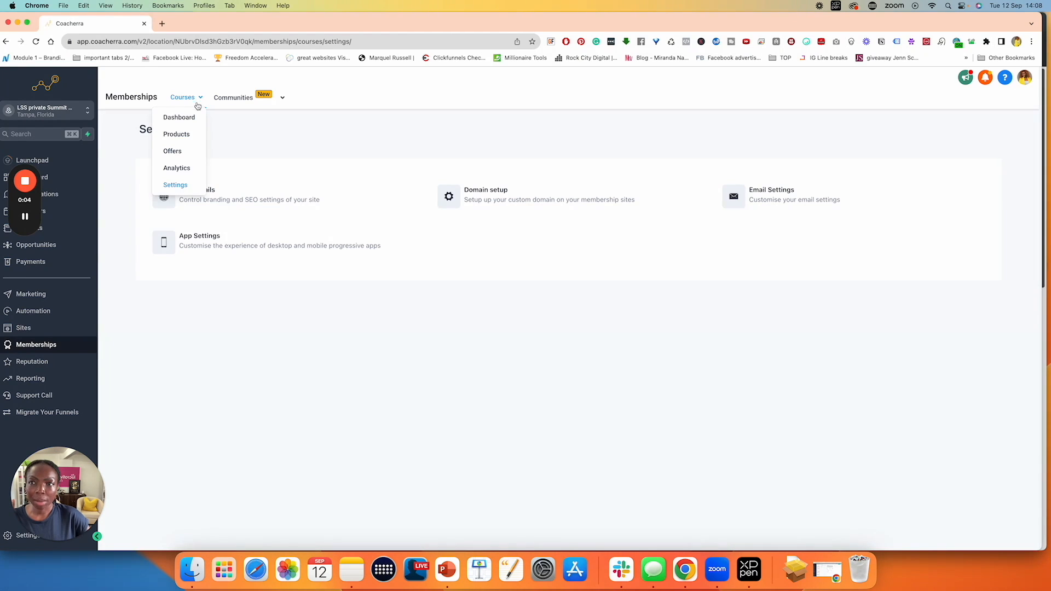
{"action": "left_click", "coordinate": [180, 138]}
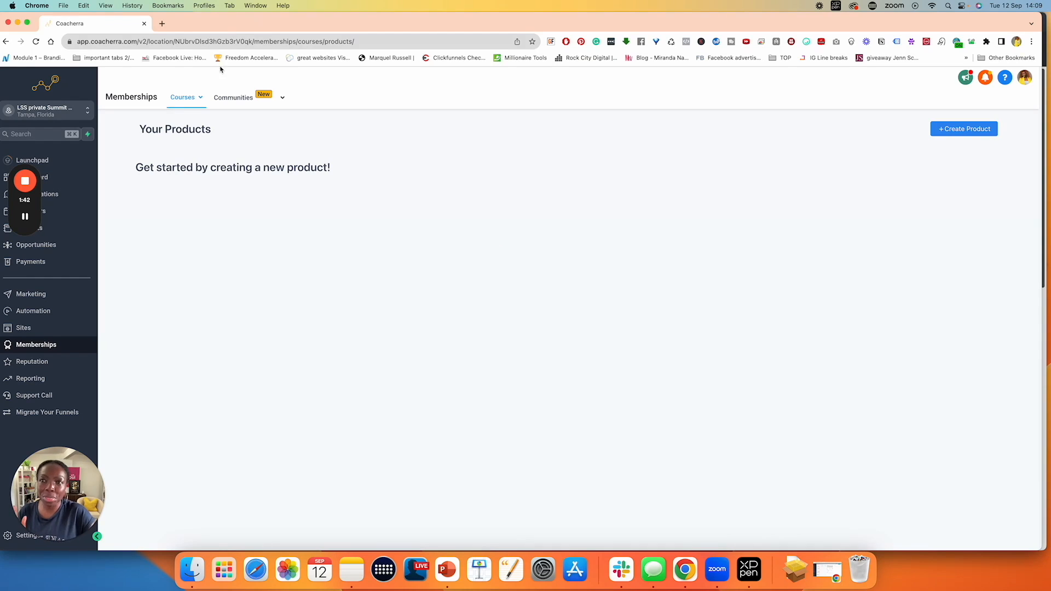
- Open the courses Analytics page, view the Course Progress report and return to all analytics
{"action": "mouse_move", "coordinate": [200, 100]}
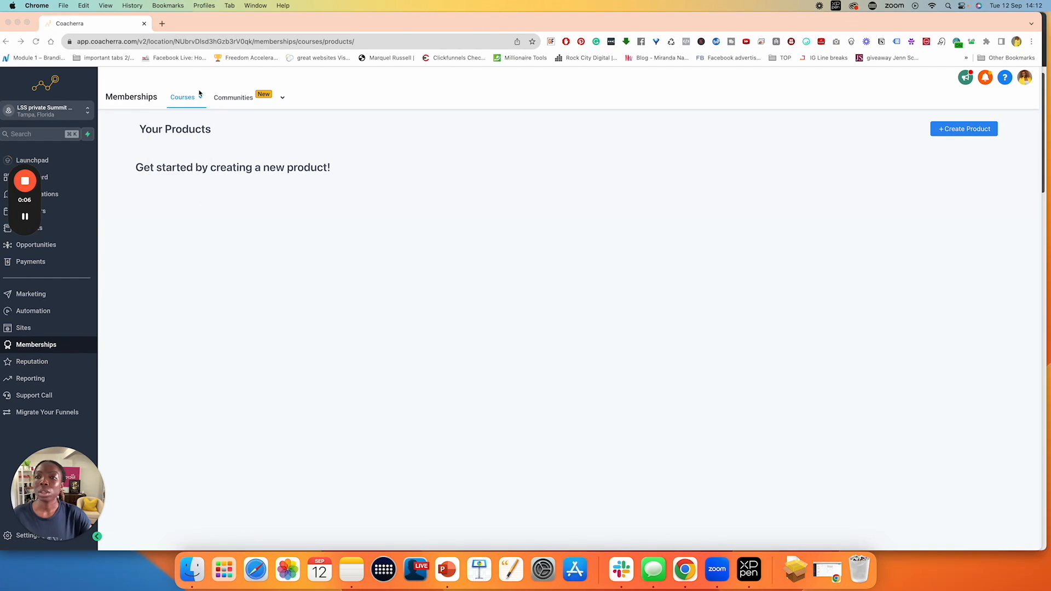
{"action": "mouse_move", "coordinate": [200, 98]}
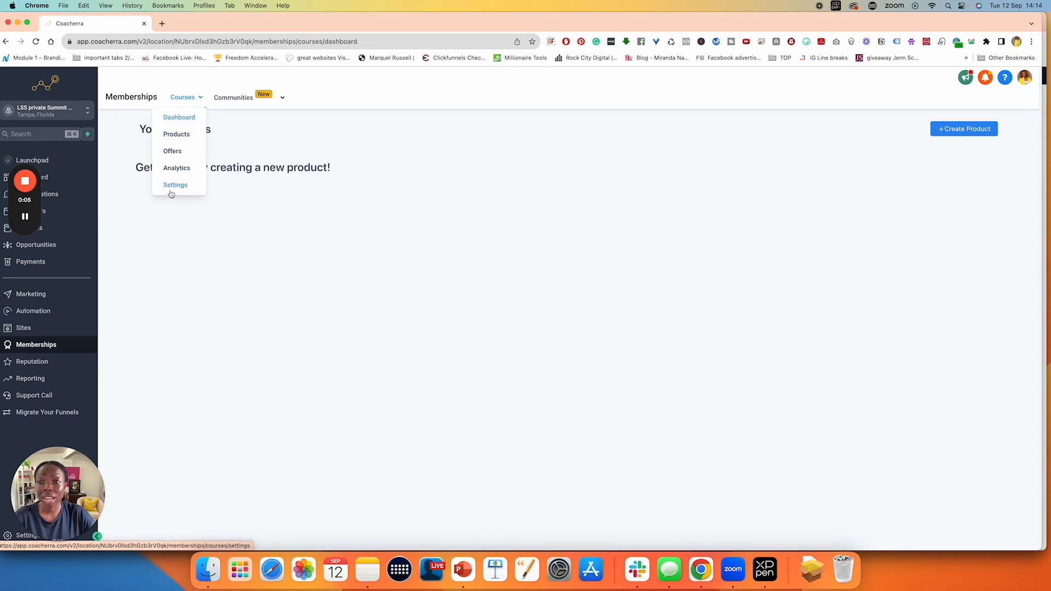
{"action": "left_click", "coordinate": [178, 171]}
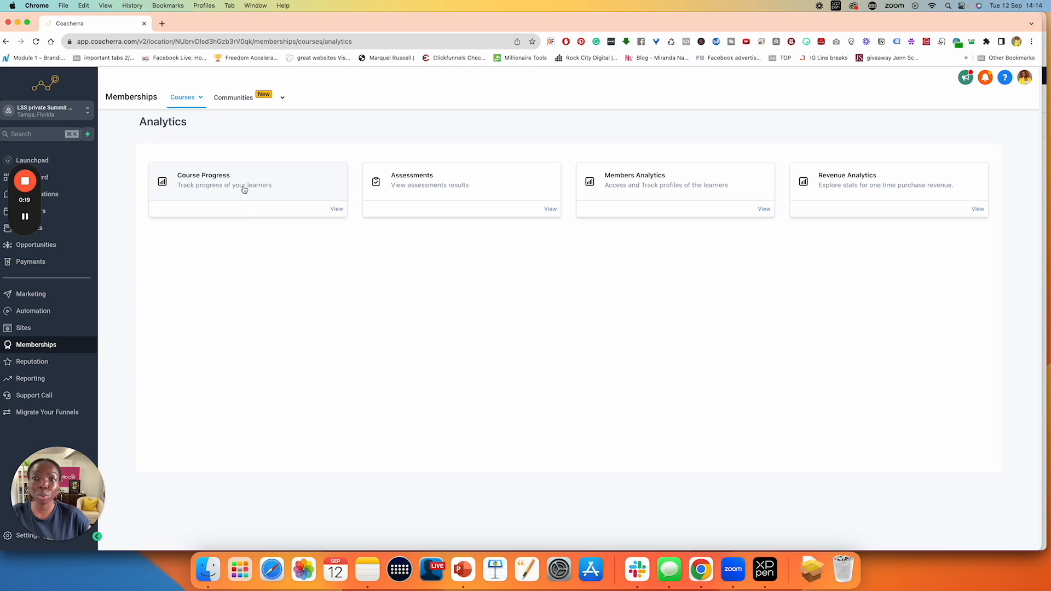
{"action": "left_click", "coordinate": [337, 210]}
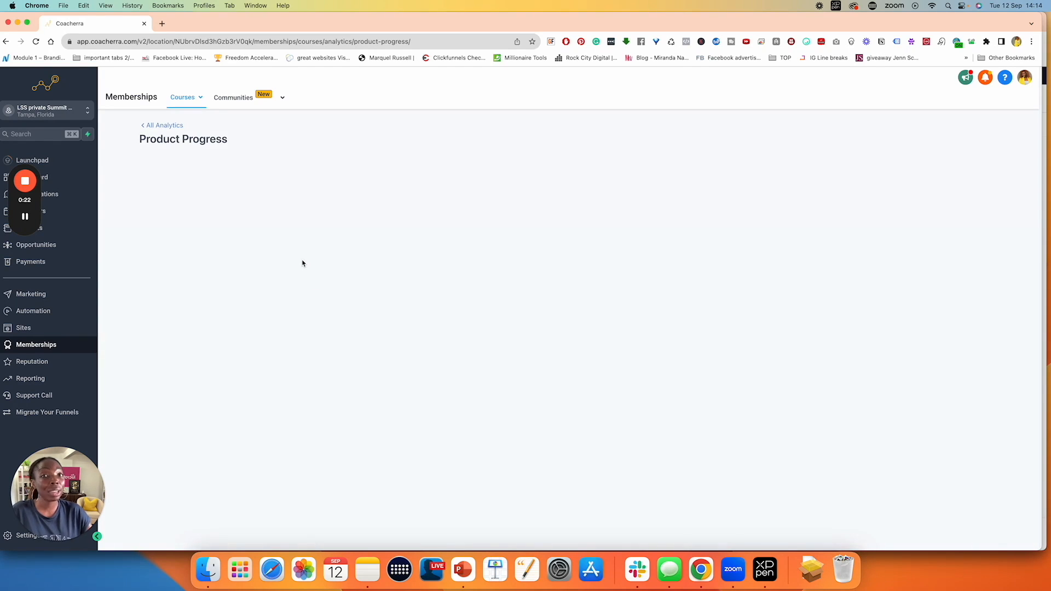
{"action": "left_click", "coordinate": [168, 126]}
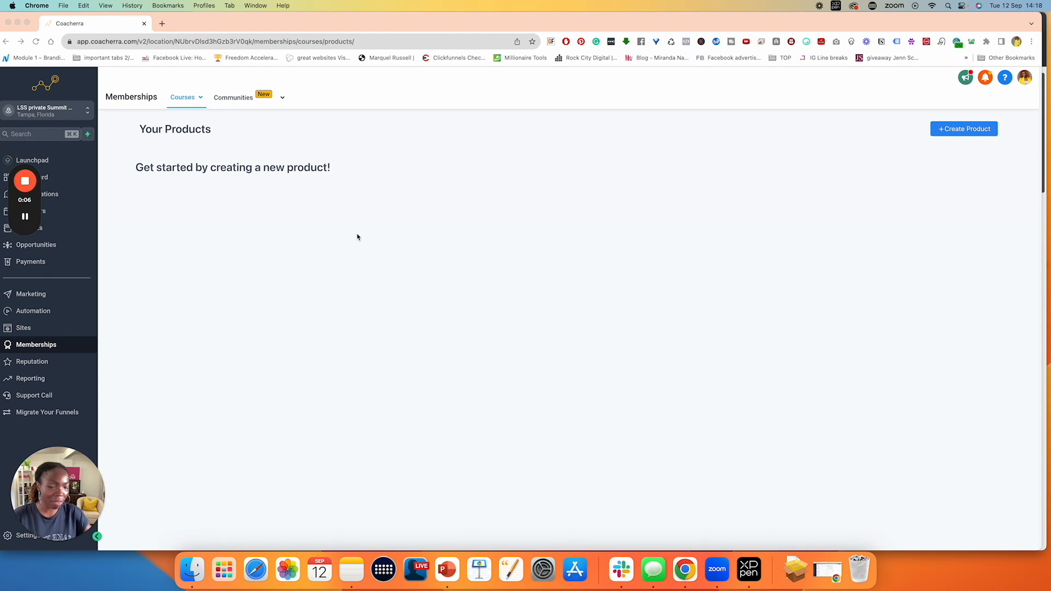
- Open the courses Products page and start creating a new product
{"action": "left_click", "coordinate": [199, 99]}
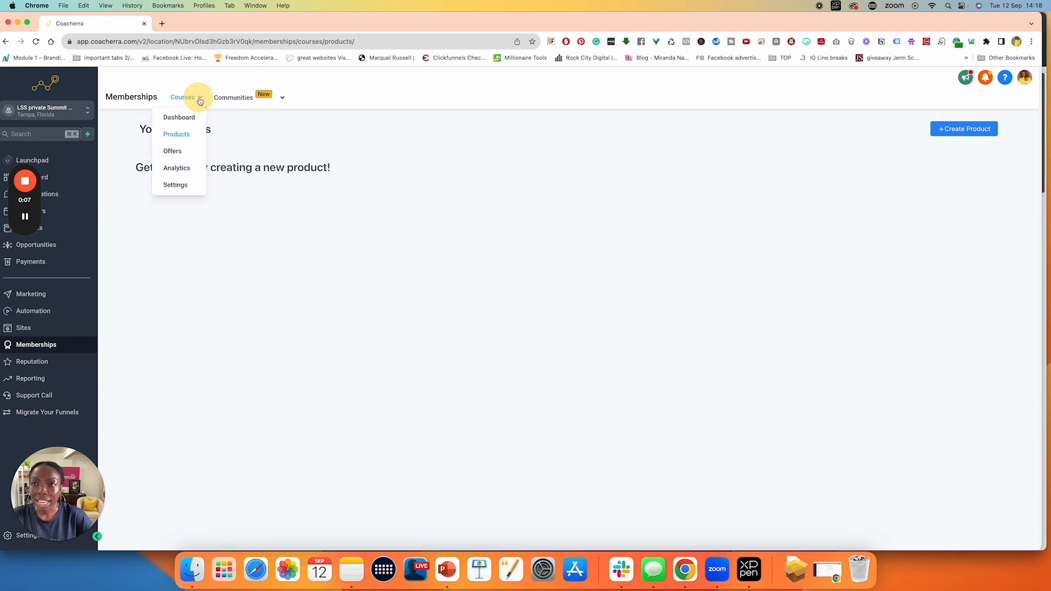
{"action": "left_click", "coordinate": [176, 134]}
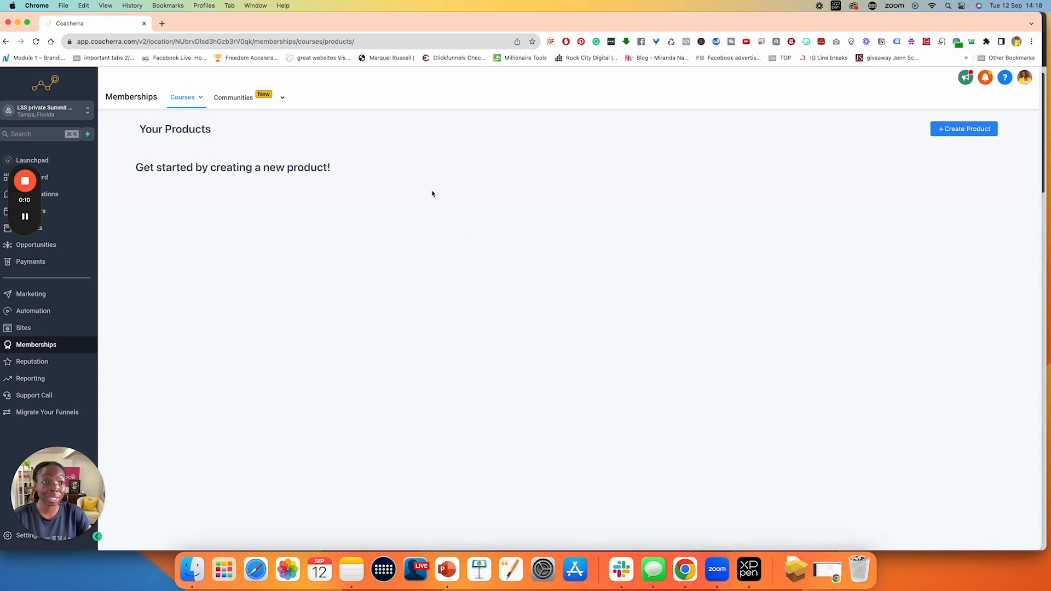
{"action": "left_click", "coordinate": [962, 130]}
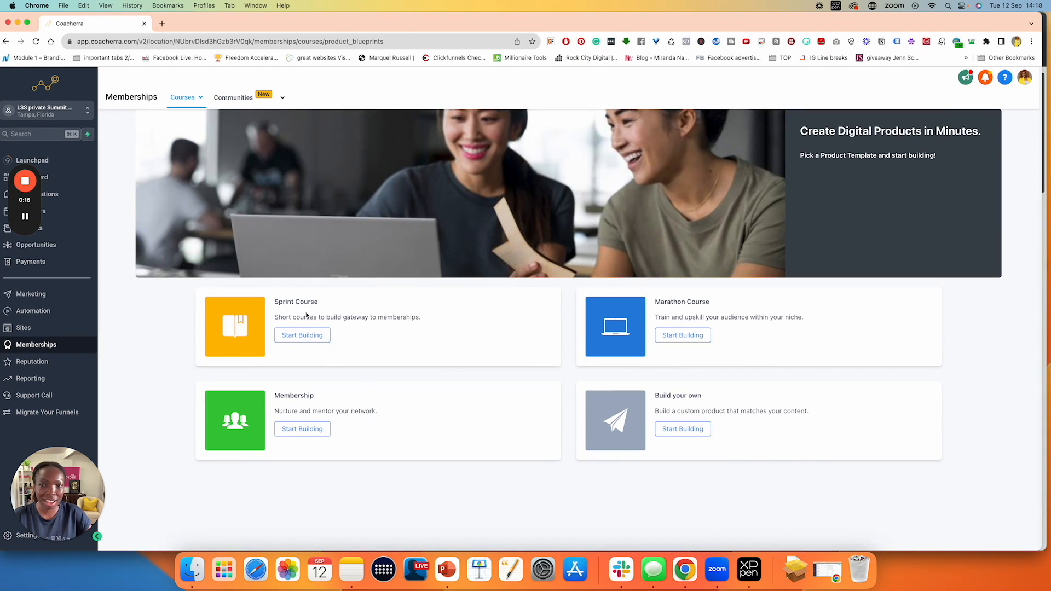
- Compare the Sprint Course, Marathon Course, Membership and Build your own product templates and their descriptions
{"action": "left_click_drag", "start_coordinate": [277, 319], "coordinate": [429, 322]}
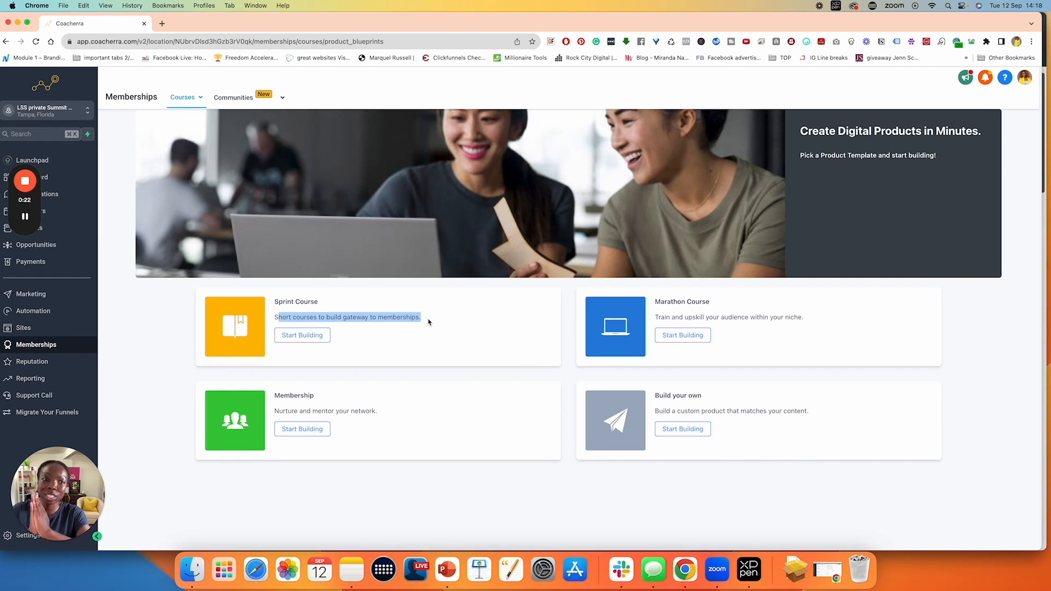
{"action": "left_click_drag", "start_coordinate": [653, 305], "coordinate": [803, 324]}
{"action": "left_click", "coordinate": [801, 324]}
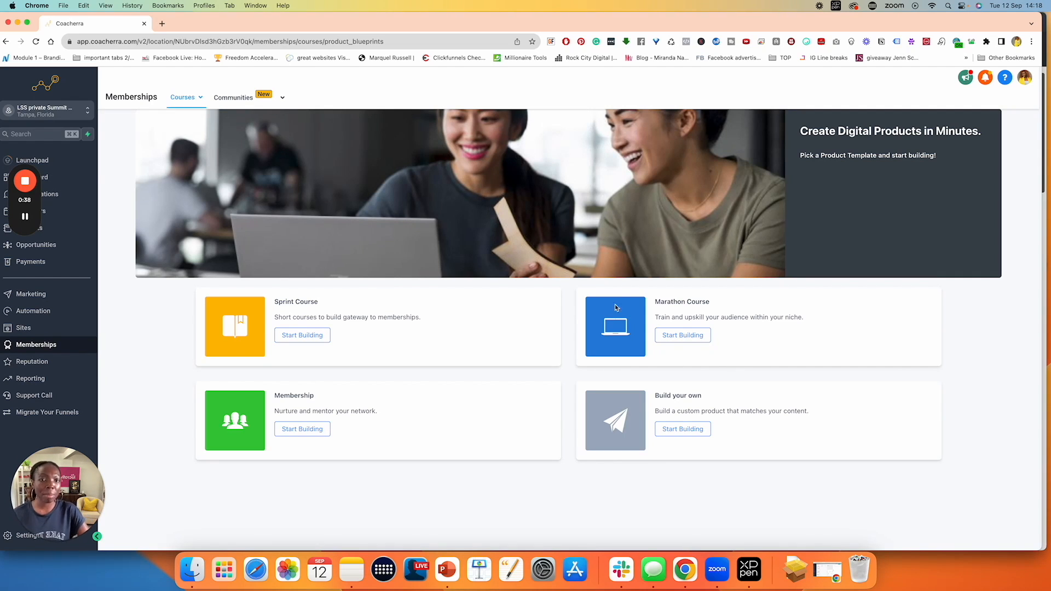
{"action": "left_click_drag", "start_coordinate": [655, 302], "coordinate": [739, 306]}
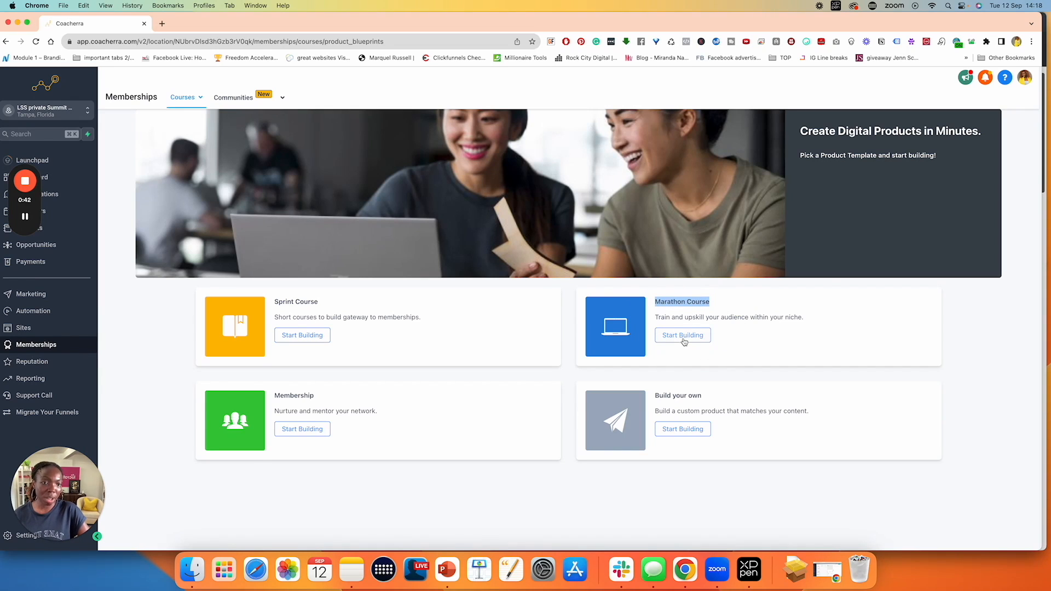
{"action": "left_click", "coordinate": [737, 335]}
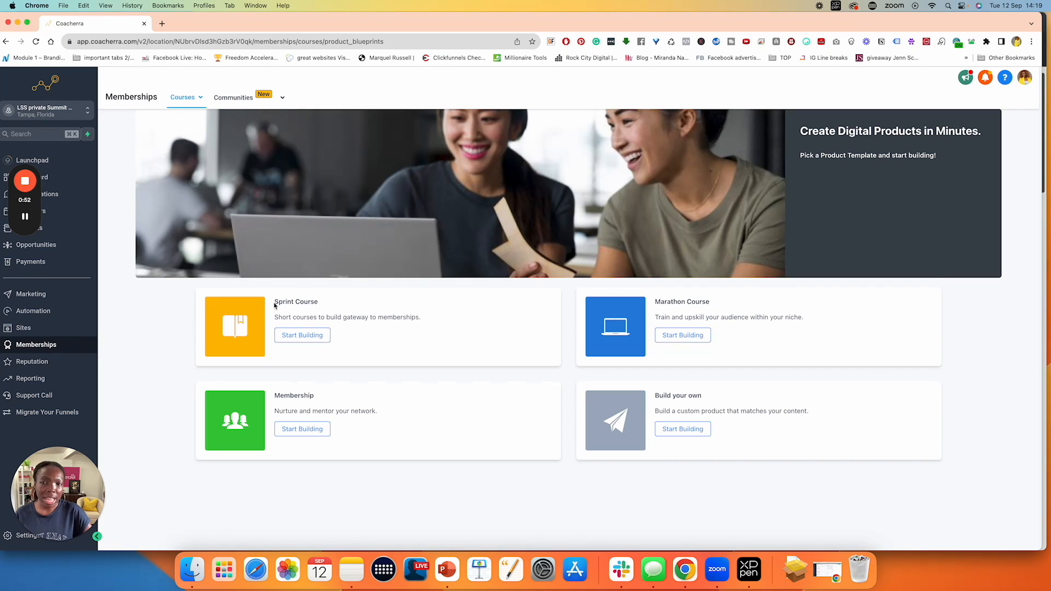
{"action": "left_click_drag", "start_coordinate": [273, 302], "coordinate": [326, 304]}
{"action": "left_click", "coordinate": [369, 314]}
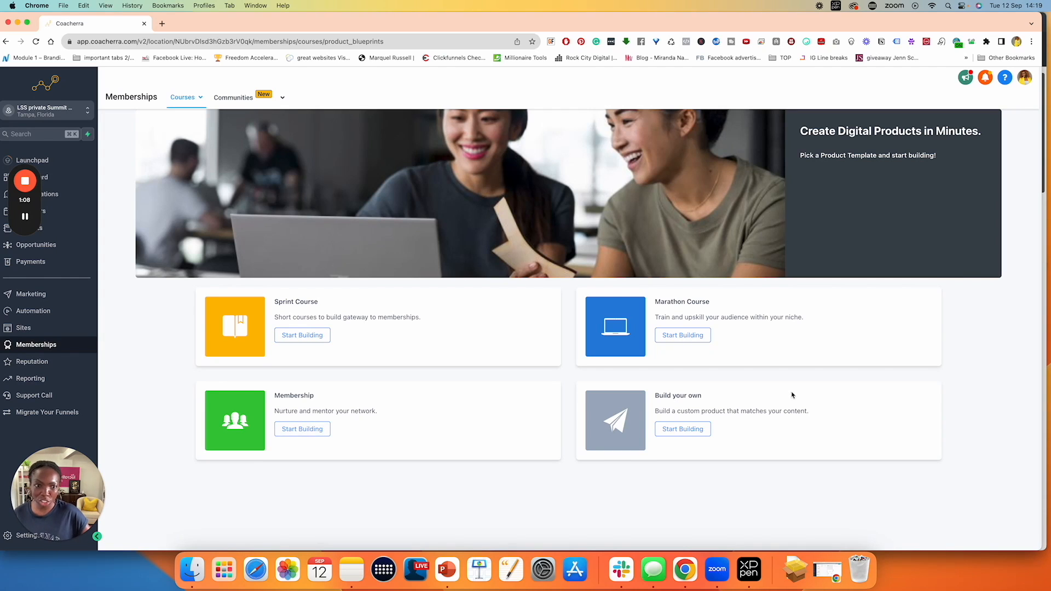
{"action": "left_click_drag", "start_coordinate": [655, 395], "coordinate": [720, 399]}
{"action": "left_click", "coordinate": [723, 402]}
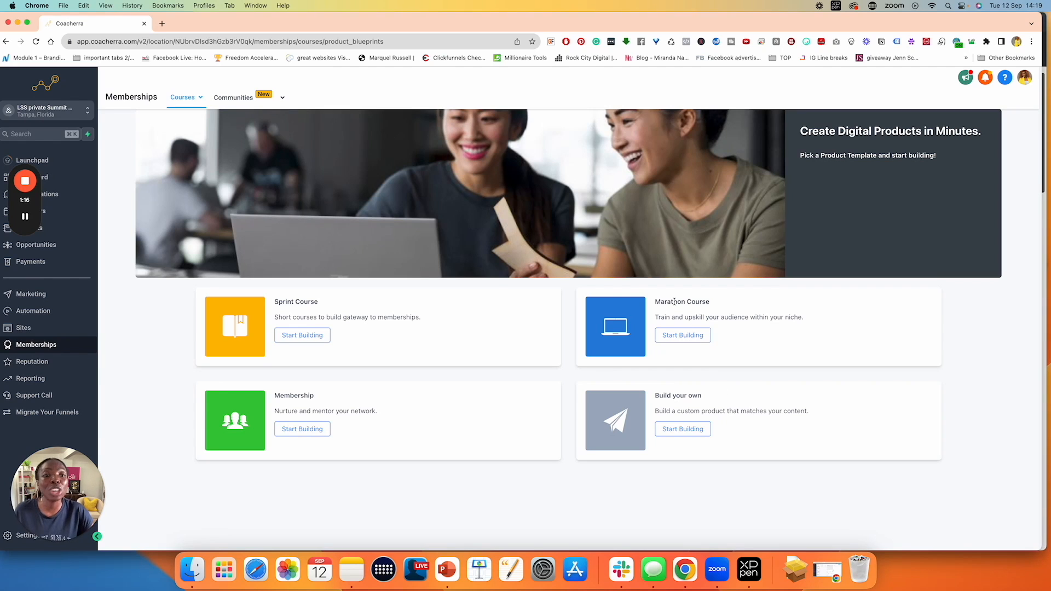
{"action": "left_click_drag", "start_coordinate": [655, 301], "coordinate": [754, 302]}
{"action": "left_click", "coordinate": [757, 309]}
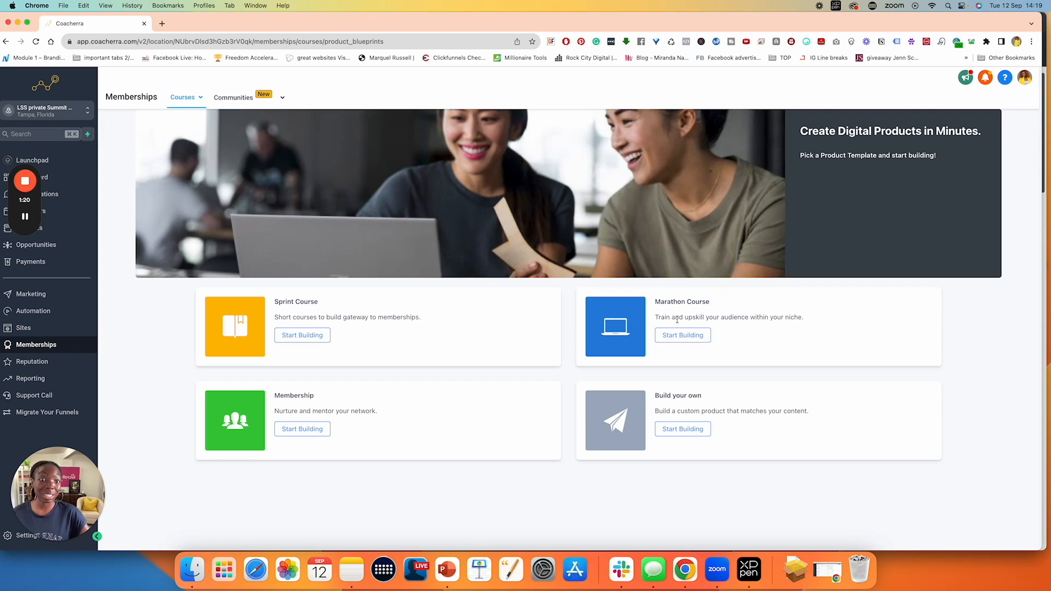
- Create a product from the Marathon Course template and name it ABC Coaching
{"action": "left_click_drag", "start_coordinate": [656, 305], "coordinate": [675, 337]}
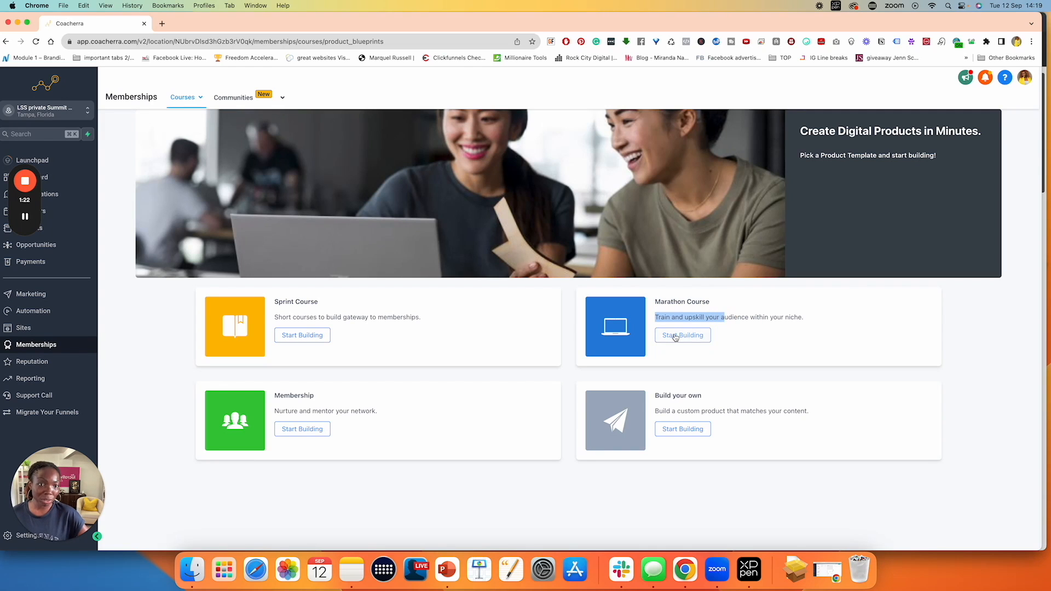
{"action": "left_click", "coordinate": [676, 337]}
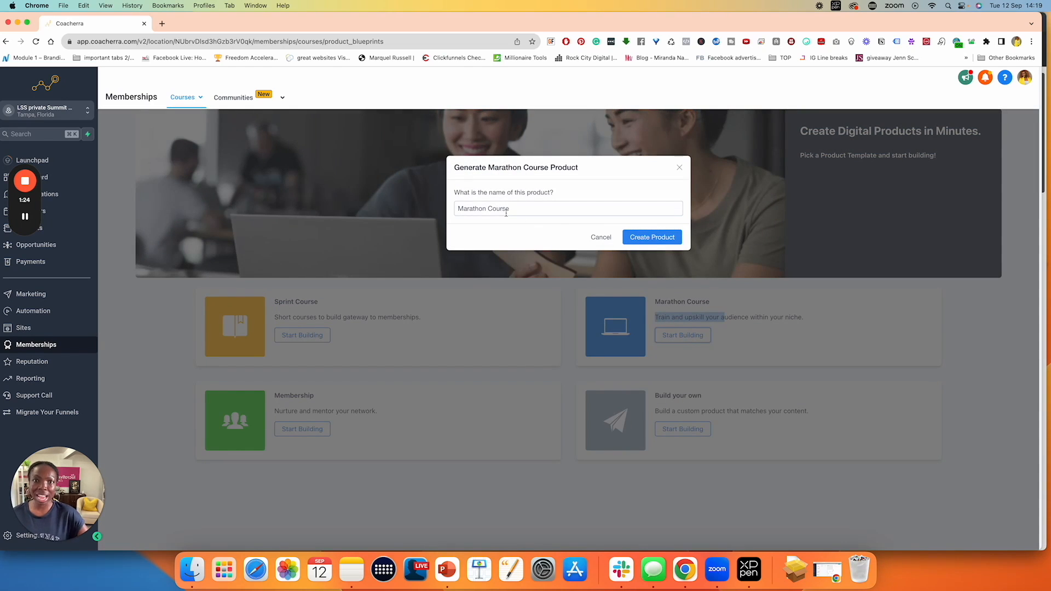
{"action": "left_click", "coordinate": [535, 210]}
{"action": "mouse_move", "coordinate": [454, 193]}
{"action": "left_mouse_down"}
{"action": "mouse_move", "coordinate": [558, 198]}
{"action": "mouse_move", "coordinate": [448, 208]}
{"action": "left_mouse_up"}
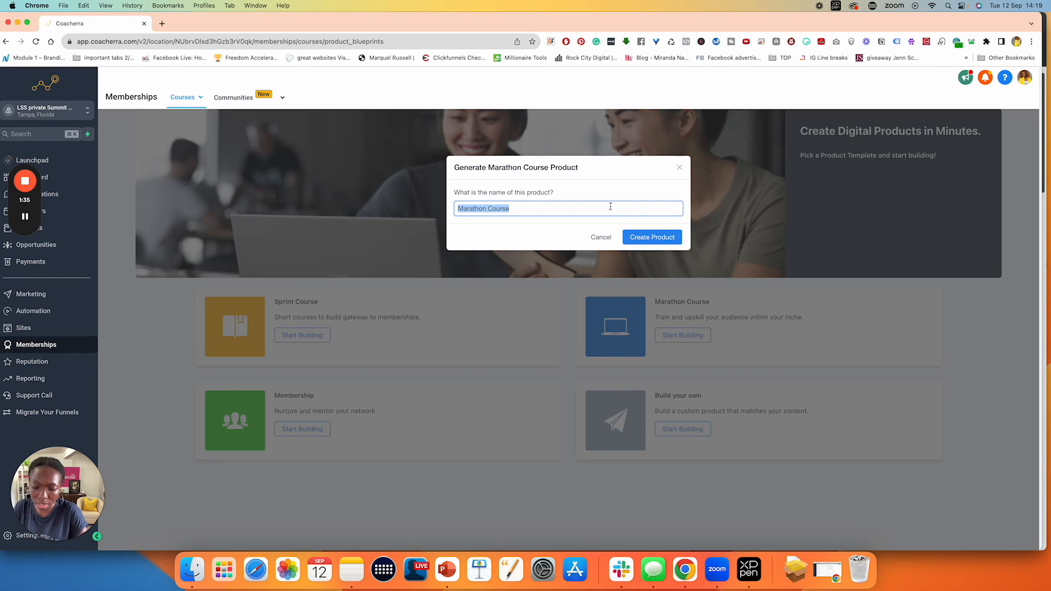
{"action": "type", "text": "ABC "}
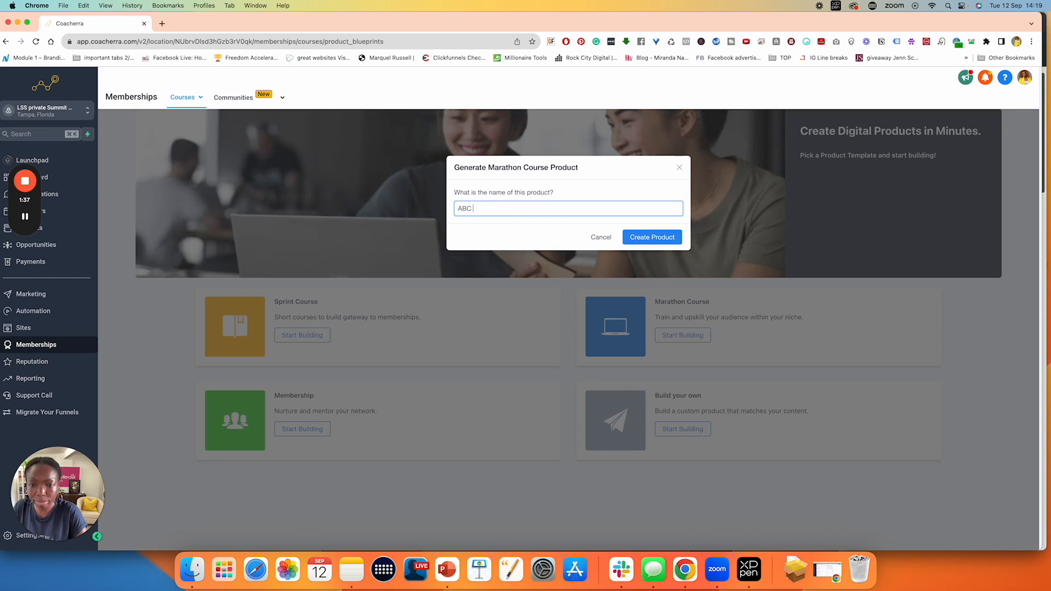
{"action": "type", "text": "Coaching"}
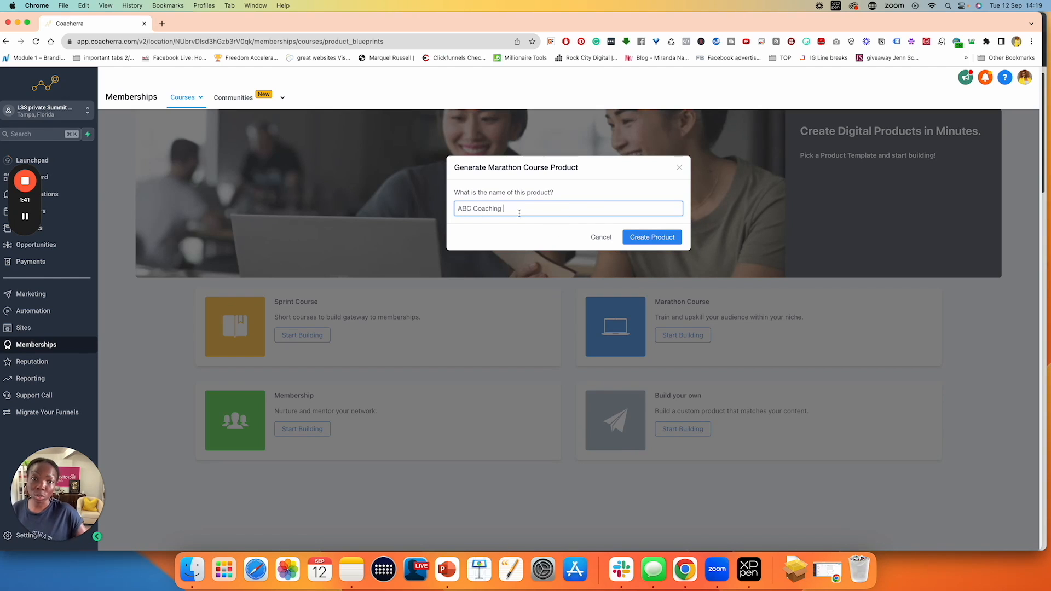
{"action": "left_click", "coordinate": [426, 214]}
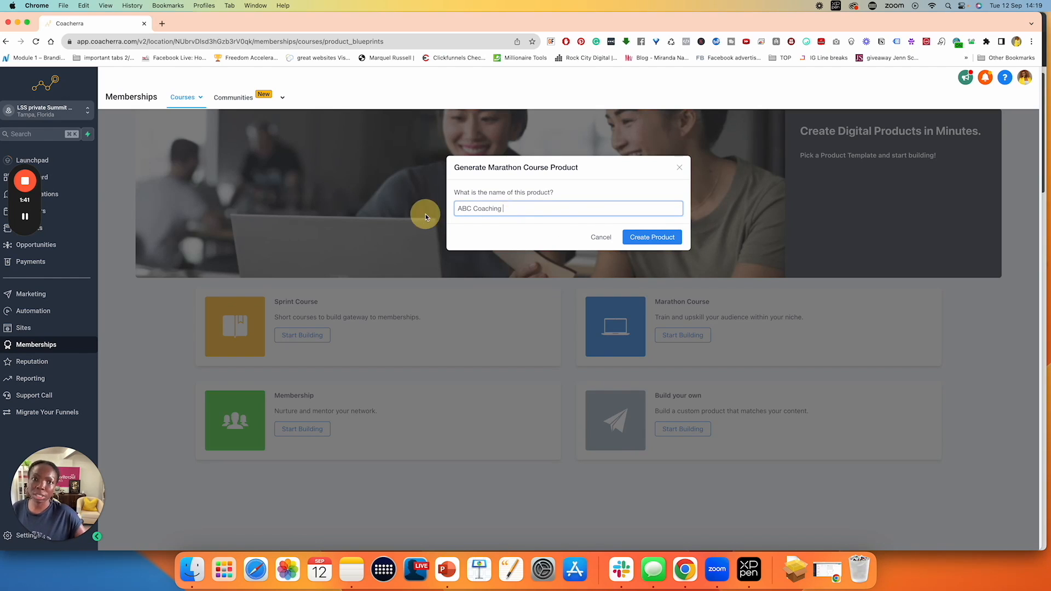
{"action": "left_click", "coordinate": [529, 241]}
{"action": "left_click", "coordinate": [648, 237]}
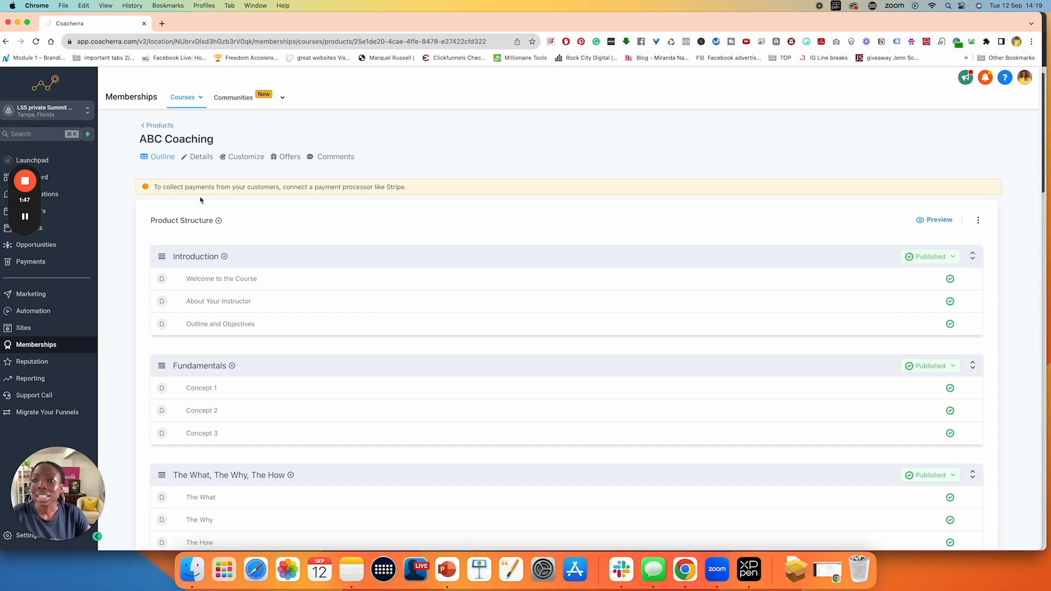
- Review the ABC Coaching outline, reading the payment processor notice and the categories and lessons in the product structure
{"action": "left_click_drag", "start_coordinate": [156, 187], "coordinate": [413, 186]}
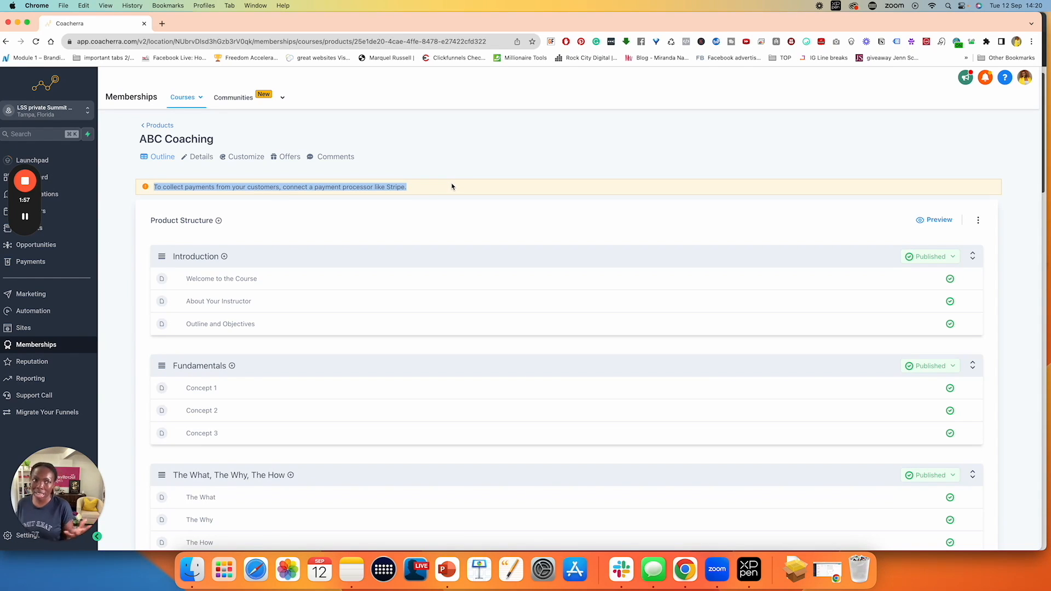
{"action": "left_click", "coordinate": [414, 190]}
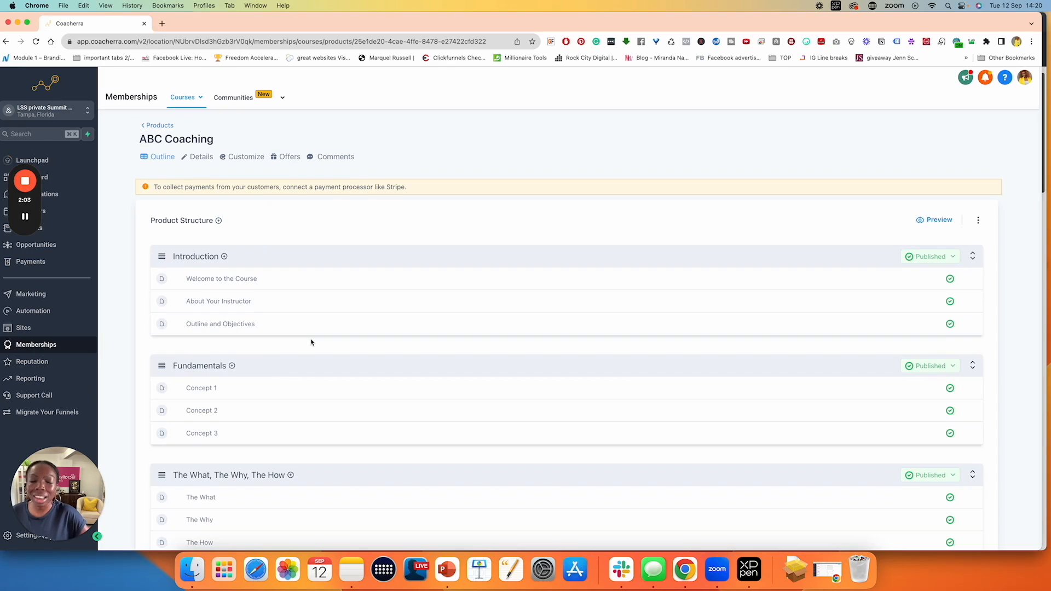
{"action": "scroll", "coordinate": [311, 342], "scroll_direction": "down", "scroll_amount": 5}
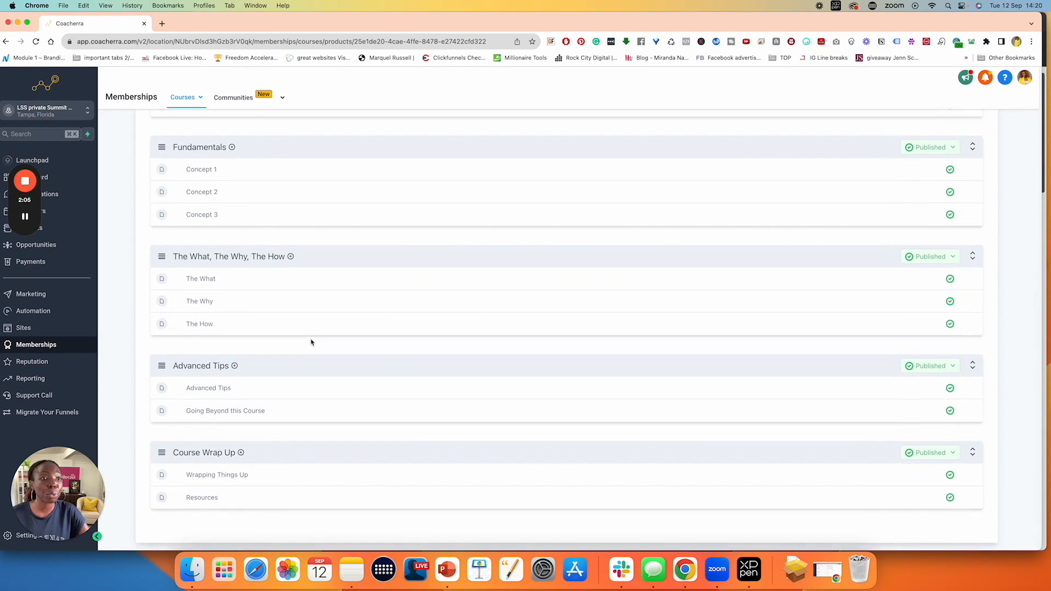
{"action": "scroll", "coordinate": [311, 342], "scroll_direction": "up", "scroll_amount": 5}
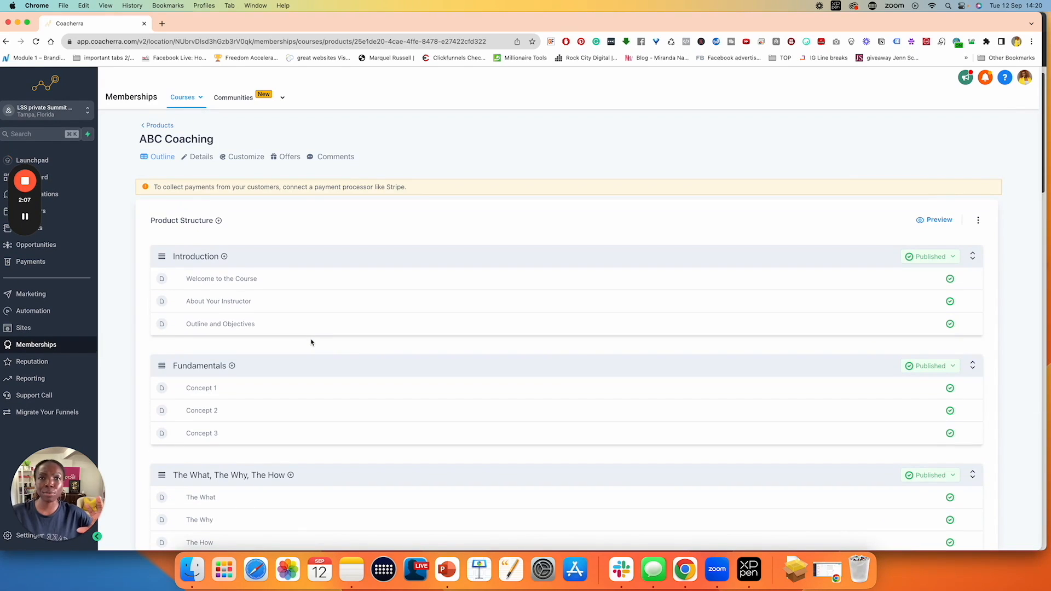
{"action": "scroll", "coordinate": [311, 342], "scroll_direction": "down", "scroll_amount": 3}
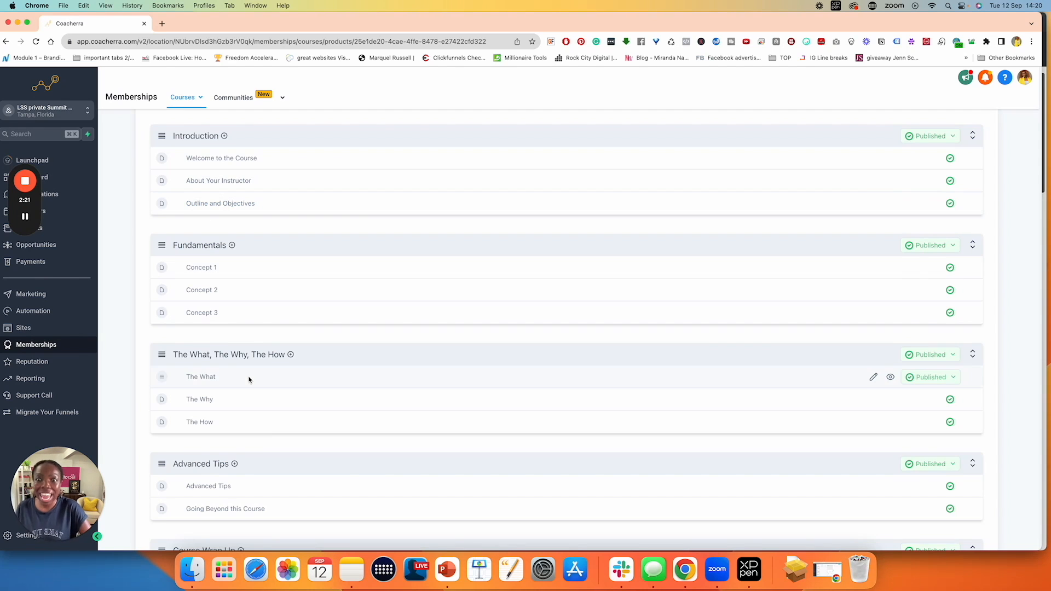
{"action": "scroll", "coordinate": [250, 380], "scroll_direction": "down", "scroll_amount": 2}
{"action": "scroll", "coordinate": [249, 380], "scroll_direction": "up", "scroll_amount": 5}
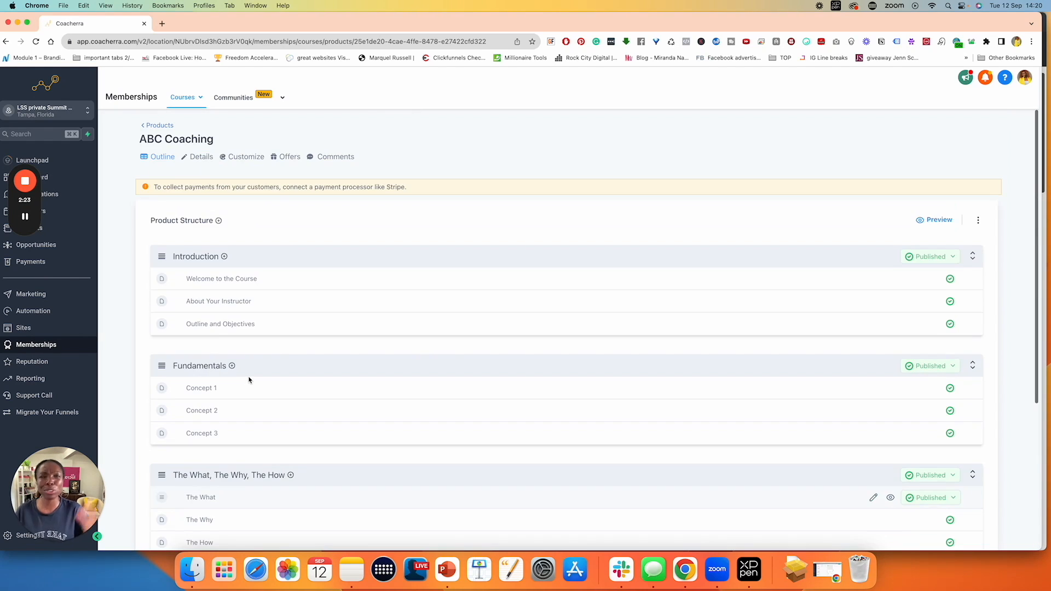
{"action": "left_click", "coordinate": [158, 158]}
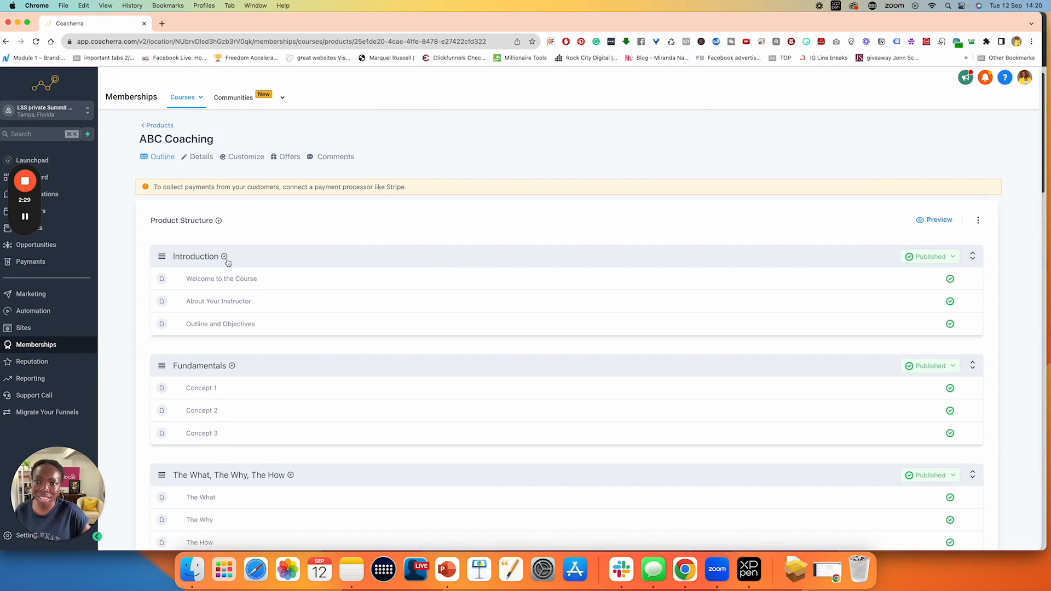
- Open the Introduction category and change its title to Start Here
{"action": "left_click", "coordinate": [195, 257]}
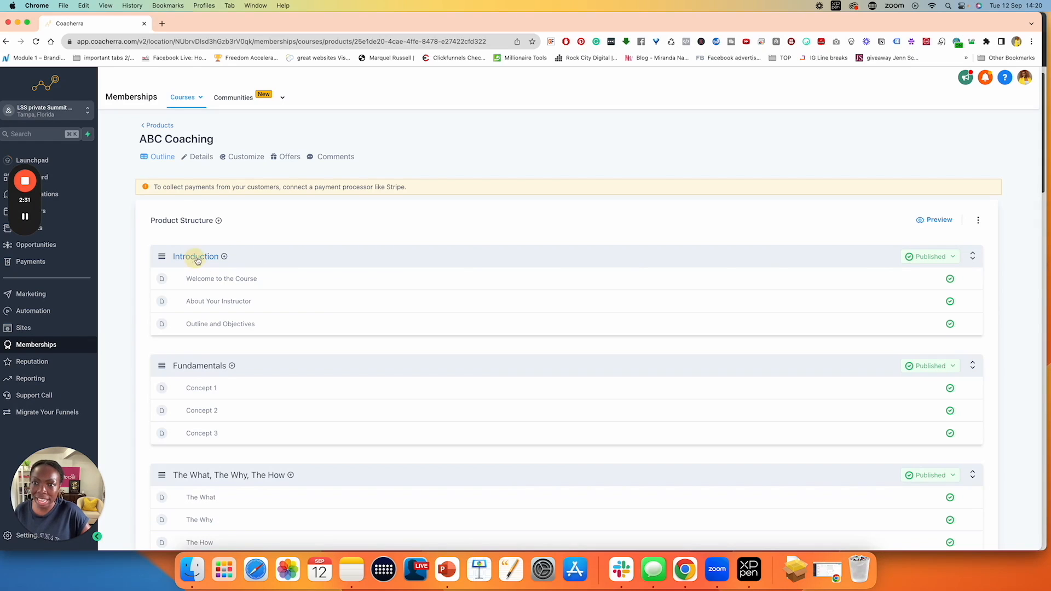
{"action": "left_click", "coordinate": [206, 218]}
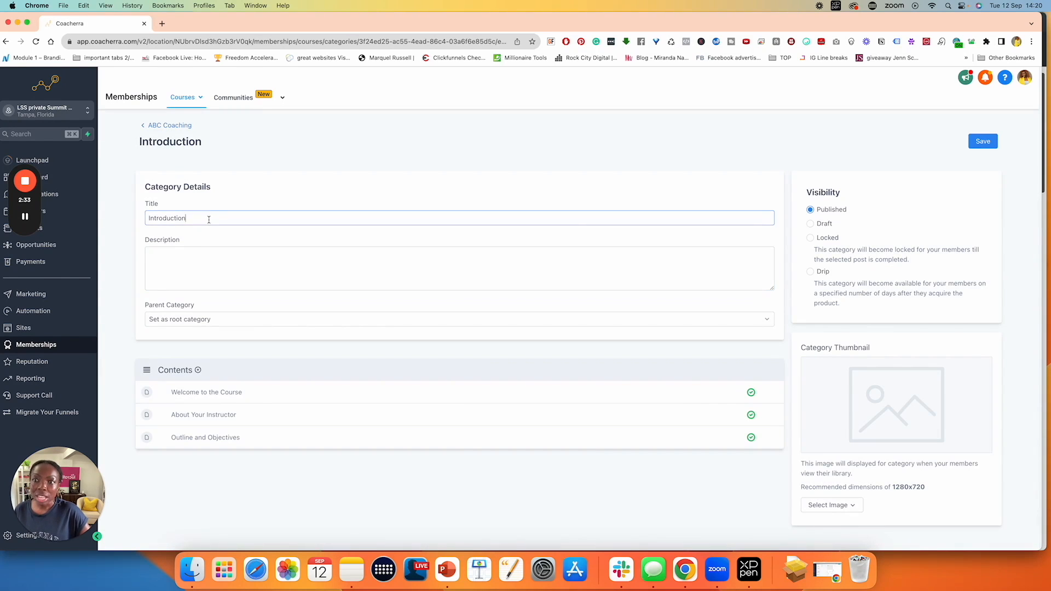
{"action": "double_click", "coordinate": [188, 218]}
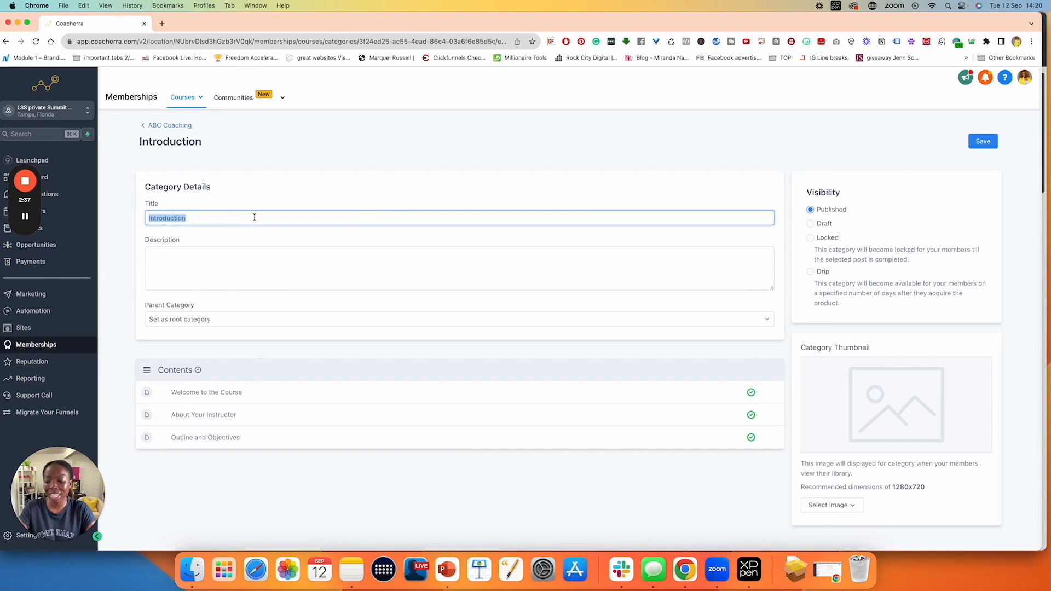
{"action": "type", "text": "start"}
{"action": "key", "text": "BackSpace"}
{"action": "key", "text": "BackSpace"}
{"action": "key", "text": "BackSpace"}
{"action": "key", "text": "BackSpace"}
{"action": "key", "text": "BackSpace"}
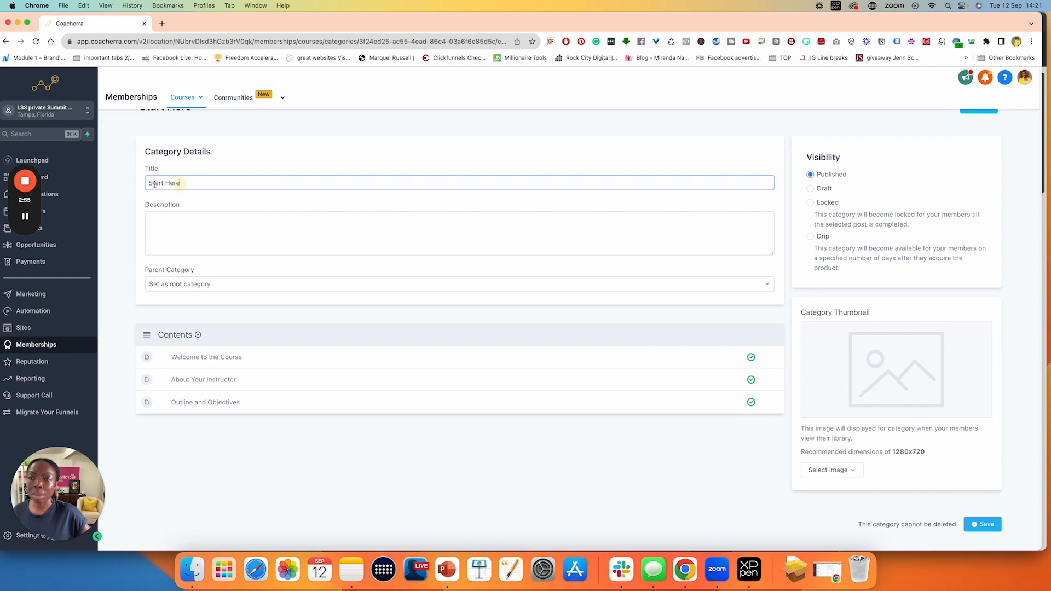
{"action": "triple_click", "coordinate": [154, 184]}
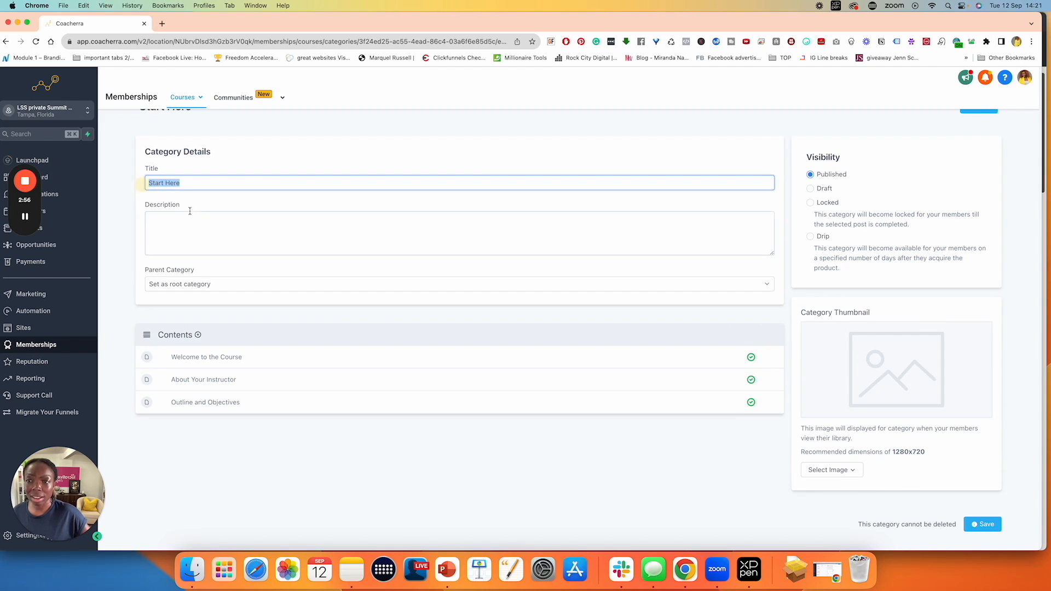
{"action": "left_click", "coordinate": [182, 225]}
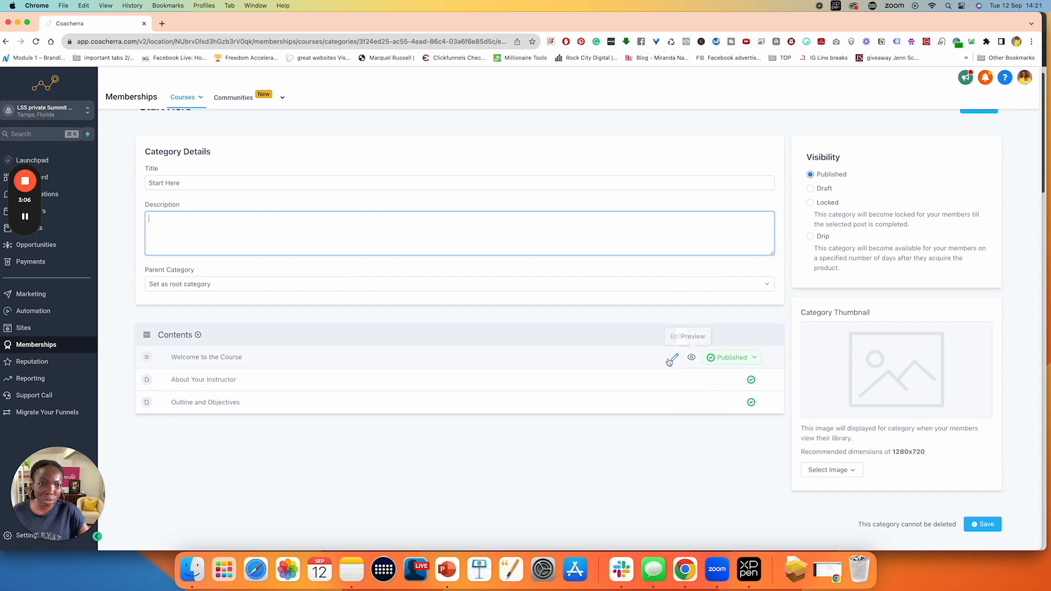
- Check the status options for the Welcome to the Course post and open that post for editing
{"action": "left_click", "coordinate": [754, 360]}
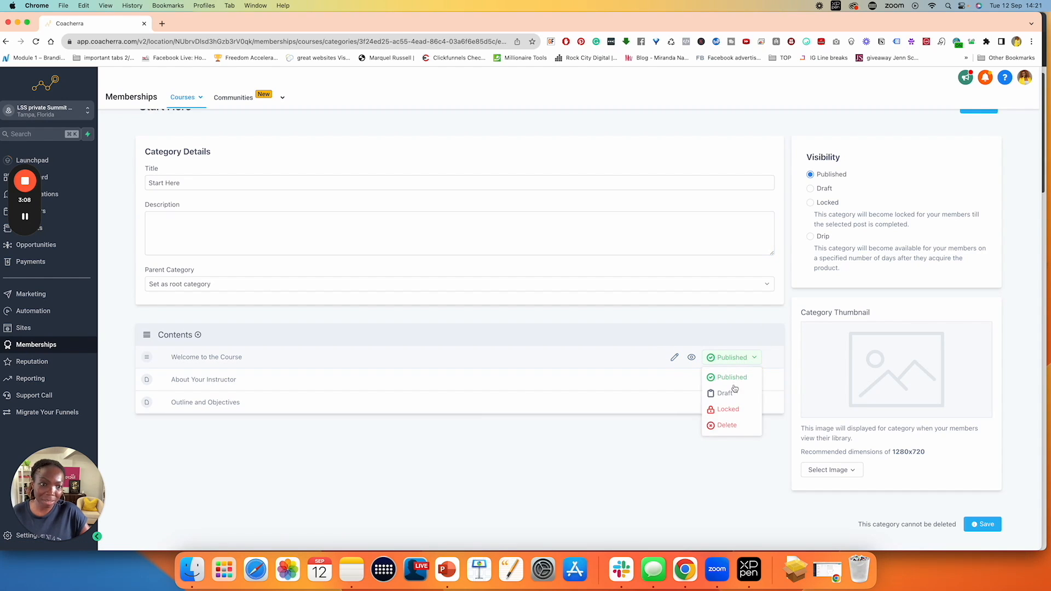
{"action": "left_click", "coordinate": [707, 344]}
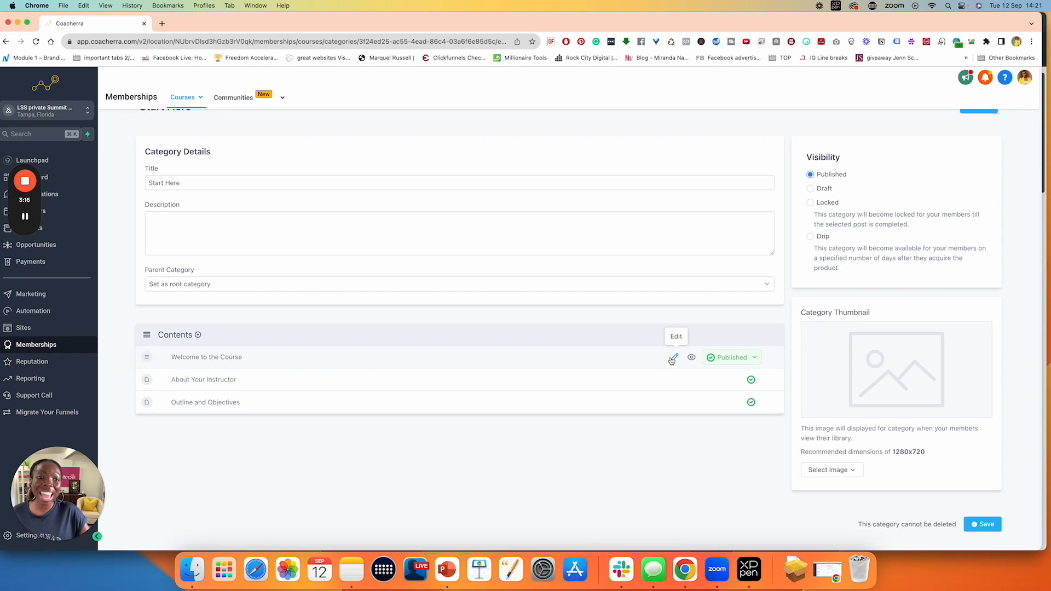
{"action": "left_click", "coordinate": [673, 358]}
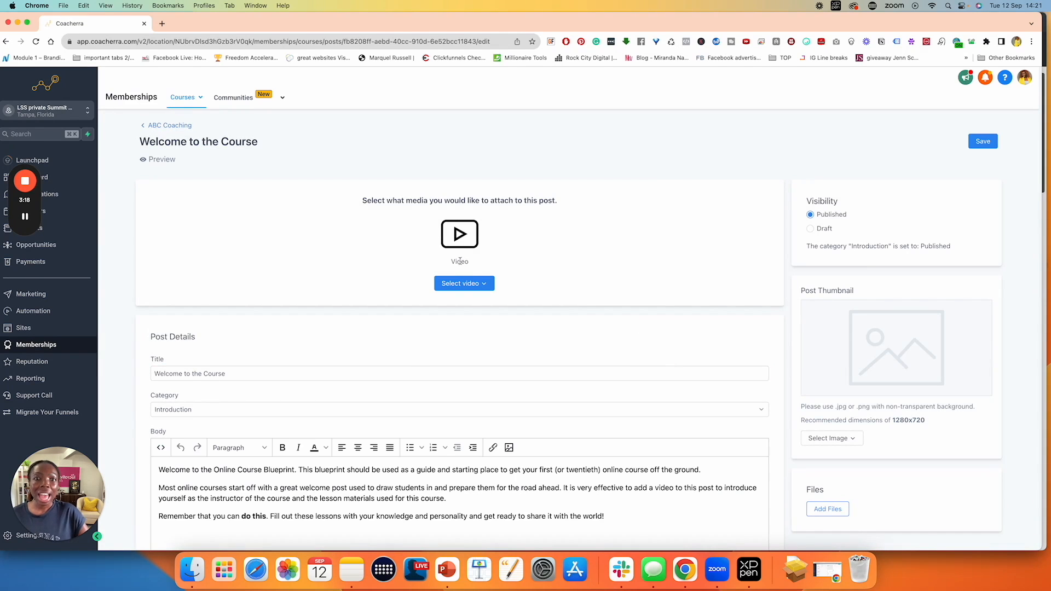
- Examine the welcome post's video selection options, title, category choices and body text
{"action": "left_click", "coordinate": [475, 283]}
{"action": "left_click", "coordinate": [506, 310]}
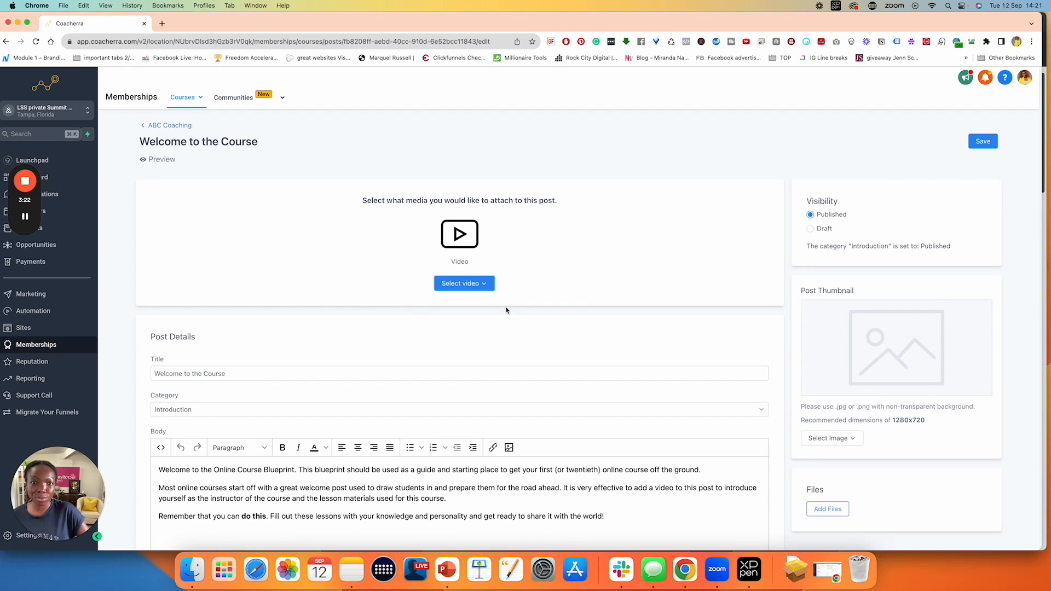
{"action": "scroll", "coordinate": [504, 307], "scroll_direction": "down", "scroll_amount": 5}
{"action": "left_click_drag", "start_coordinate": [216, 219], "coordinate": [150, 217]}
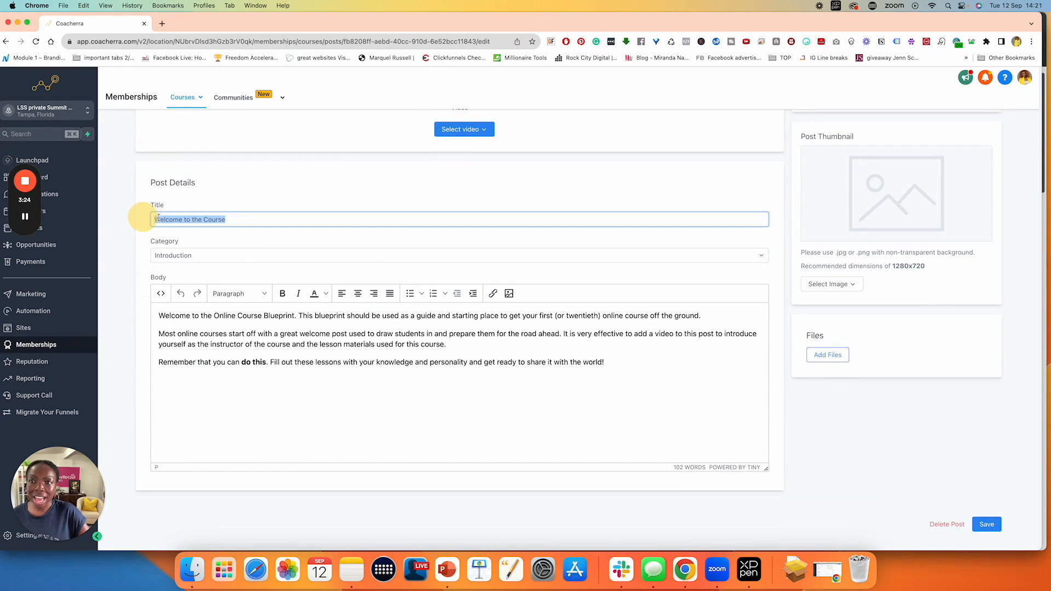
{"action": "left_click", "coordinate": [197, 260]}
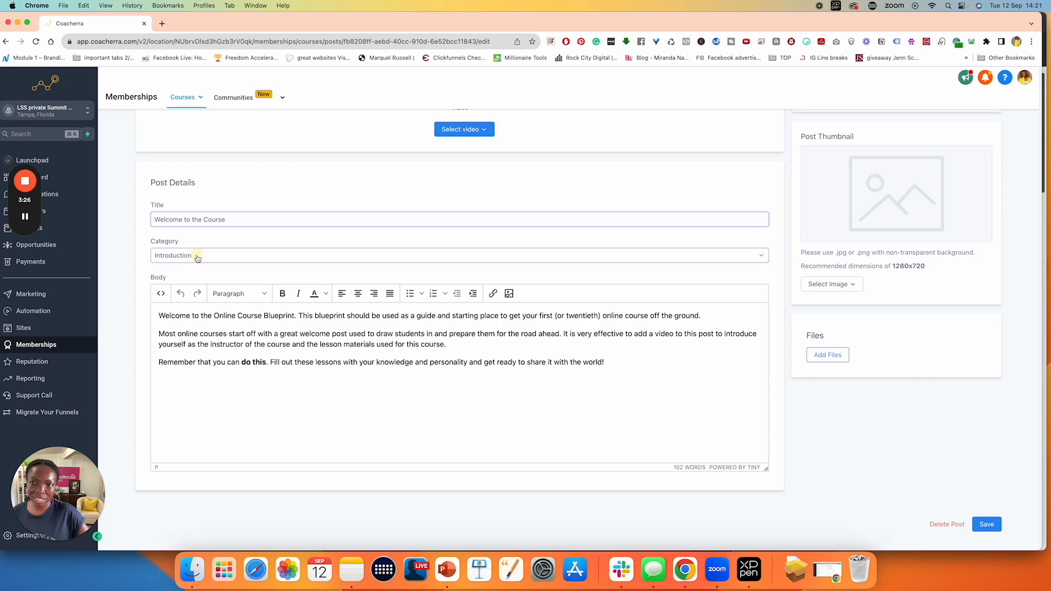
{"action": "left_click", "coordinate": [124, 258]}
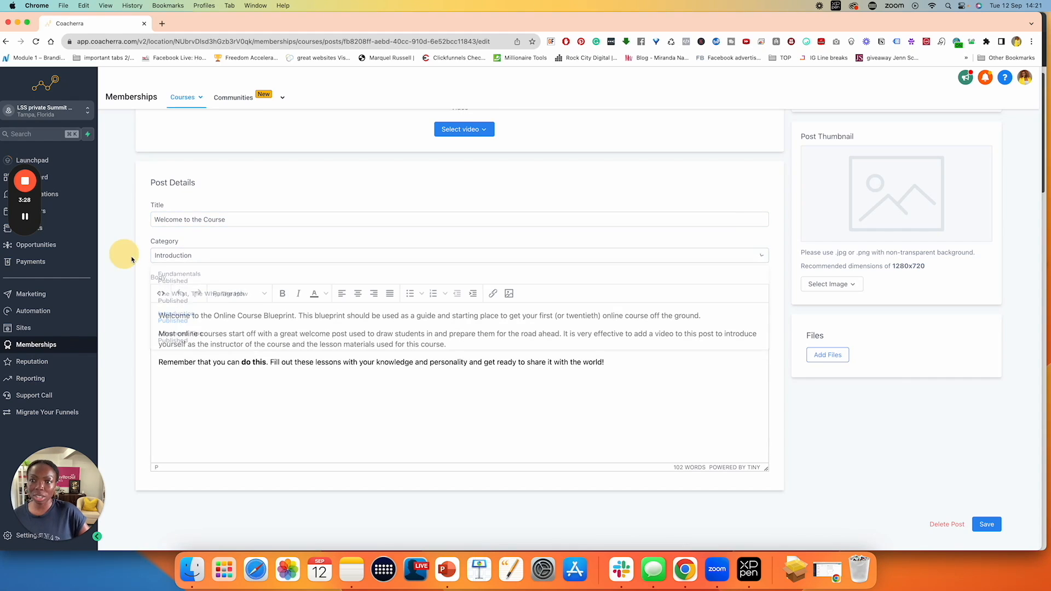
{"action": "left_click_drag", "start_coordinate": [610, 364], "coordinate": [155, 321]}
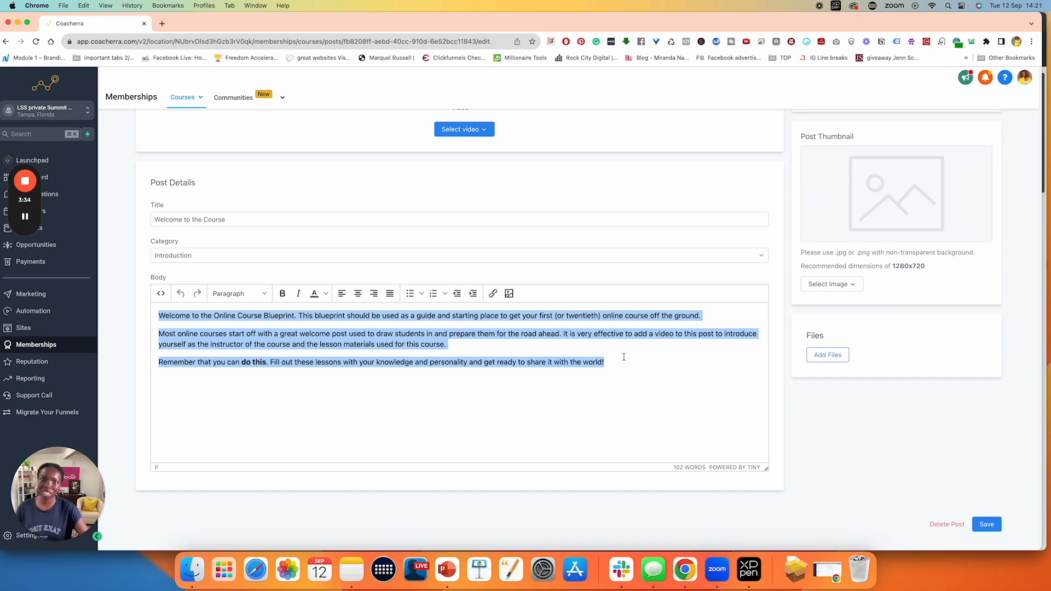
- Add the line CLICK HERE TO SCHEDULE ONBOARDING below the existing body text of the welcome post, leaving a blank line above it
{"action": "left_click", "coordinate": [554, 425]}
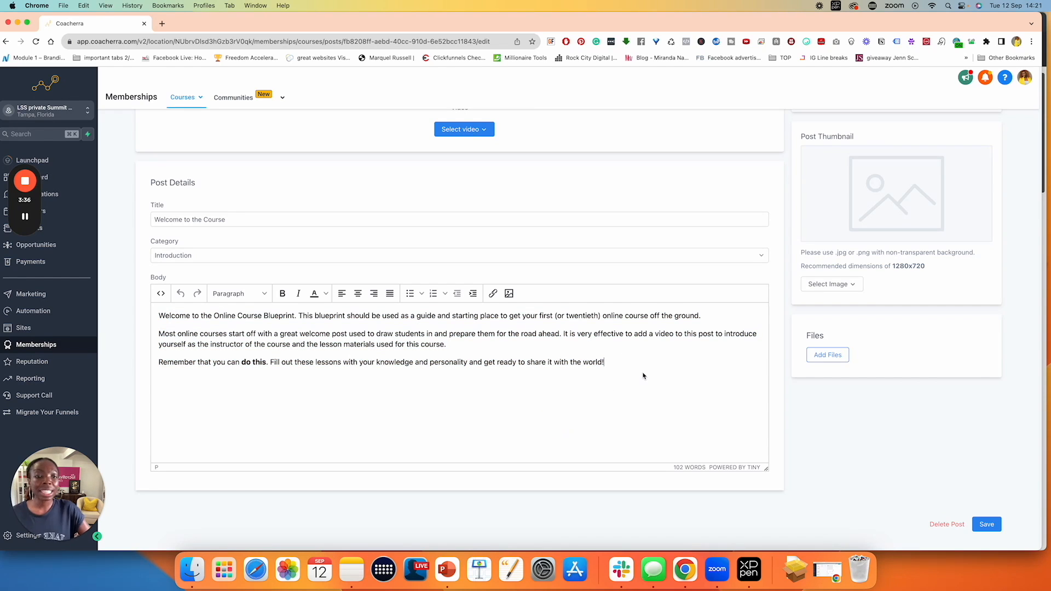
{"action": "key", "text": "Return"}
{"action": "key", "text": "Return"}
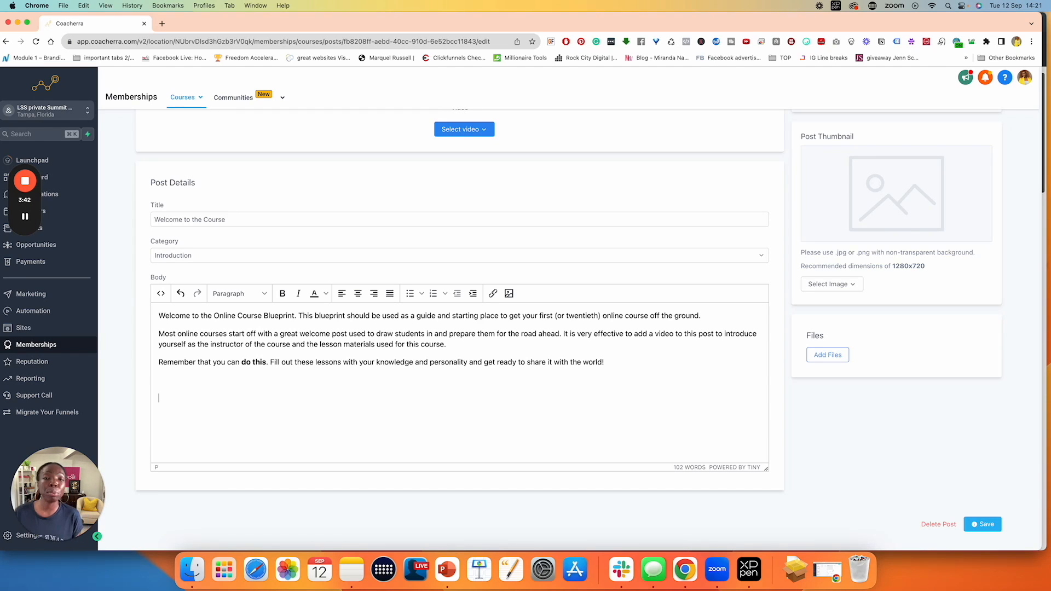
{"action": "type", "text": "CLICK HERE TO"}
{"action": "type", "text": " SCHEDYL"}
{"action": "type", "text": "E"}
{"action": "key", "text": "BackSpace"}
{"action": "key", "text": "BackSpace"}
{"action": "key", "text": "BackSpace"}
{"action": "key", "text": "BackSpace"}
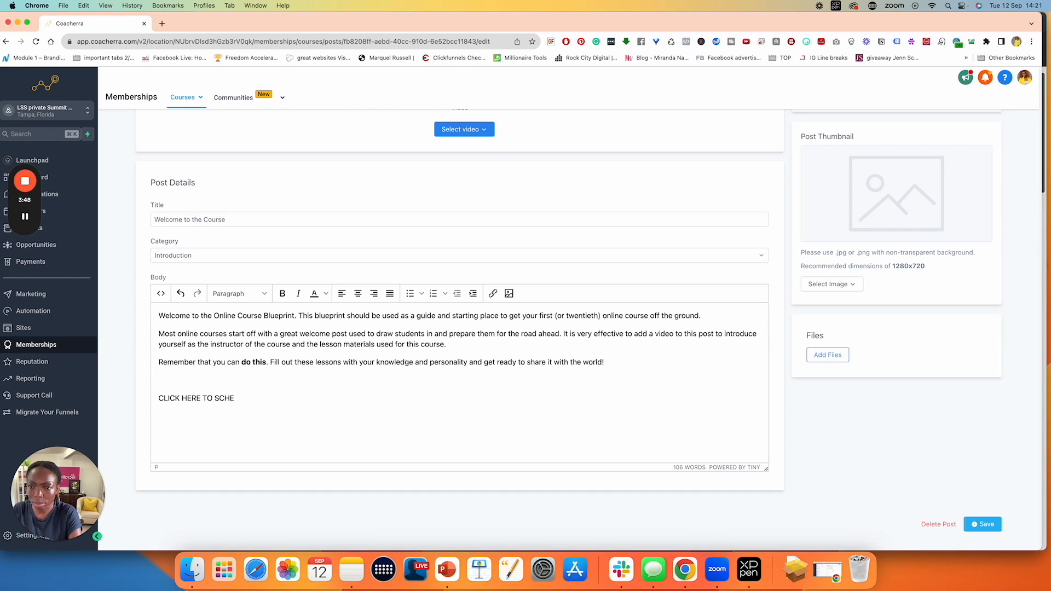
{"action": "type", "text": "C"}
{"action": "key", "text": "BackSpace"}
{"action": "type", "text": "DE"}
{"action": "type", "text": "ULE ONBOA"}
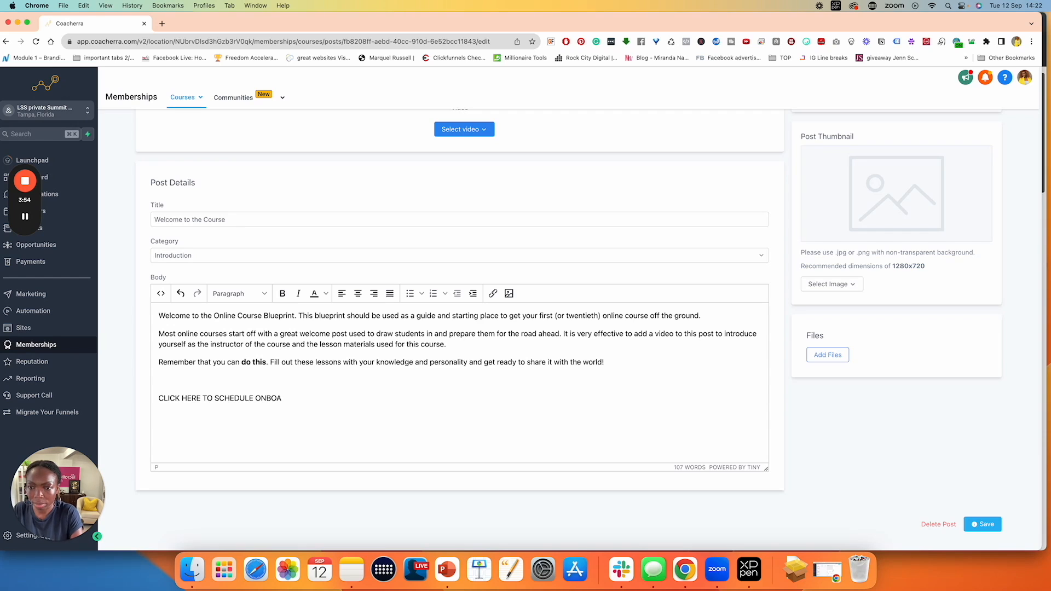
{"action": "type", "text": "RDING"}
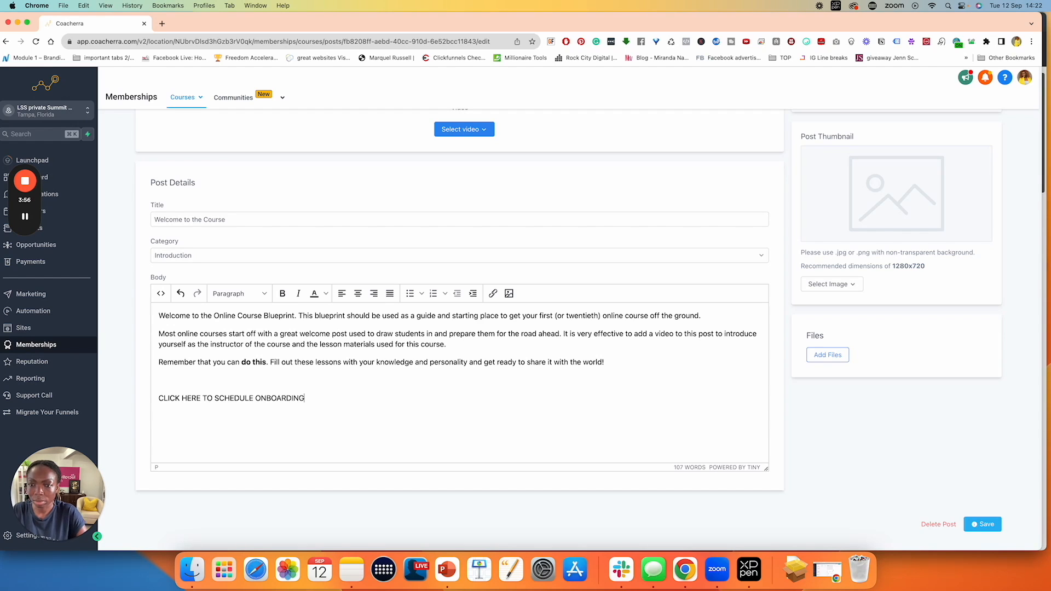
{"action": "triple_click", "coordinate": [263, 398]}
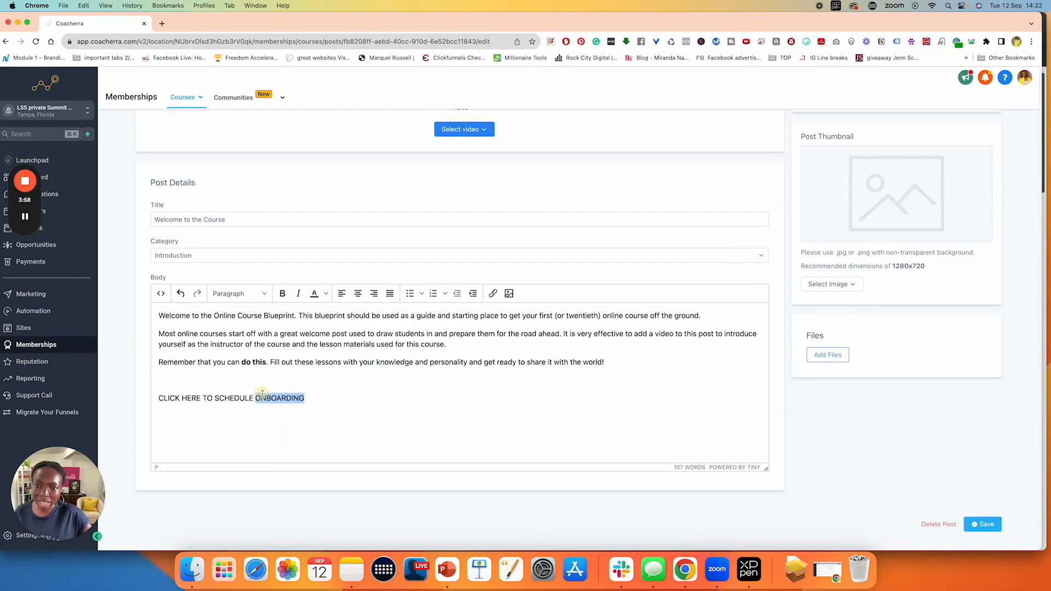
{"action": "left_click", "coordinate": [493, 294]}
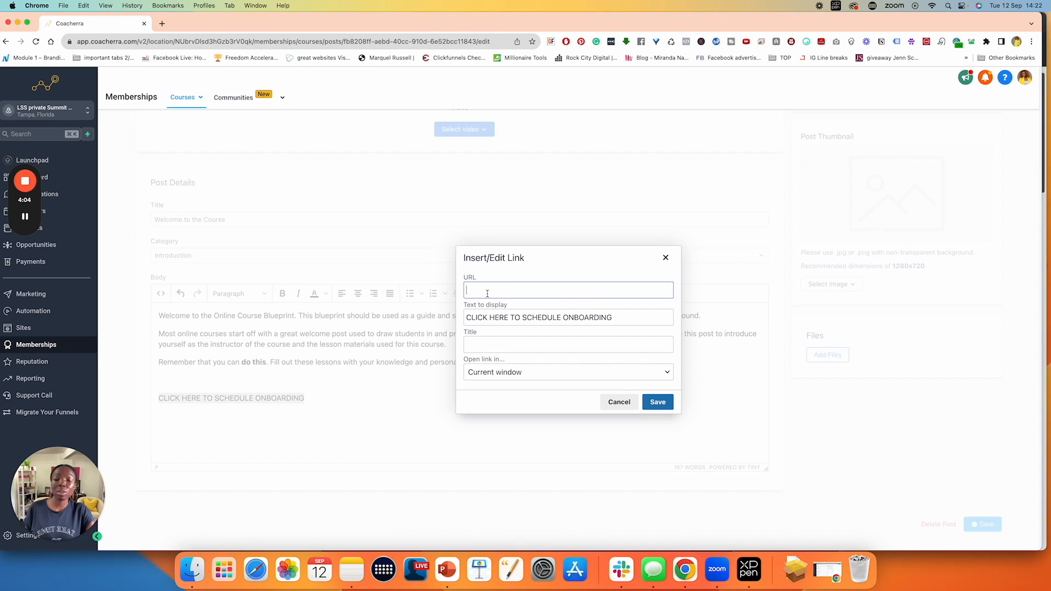
{"action": "type", "text": "www.PAMOBASA.COM"}
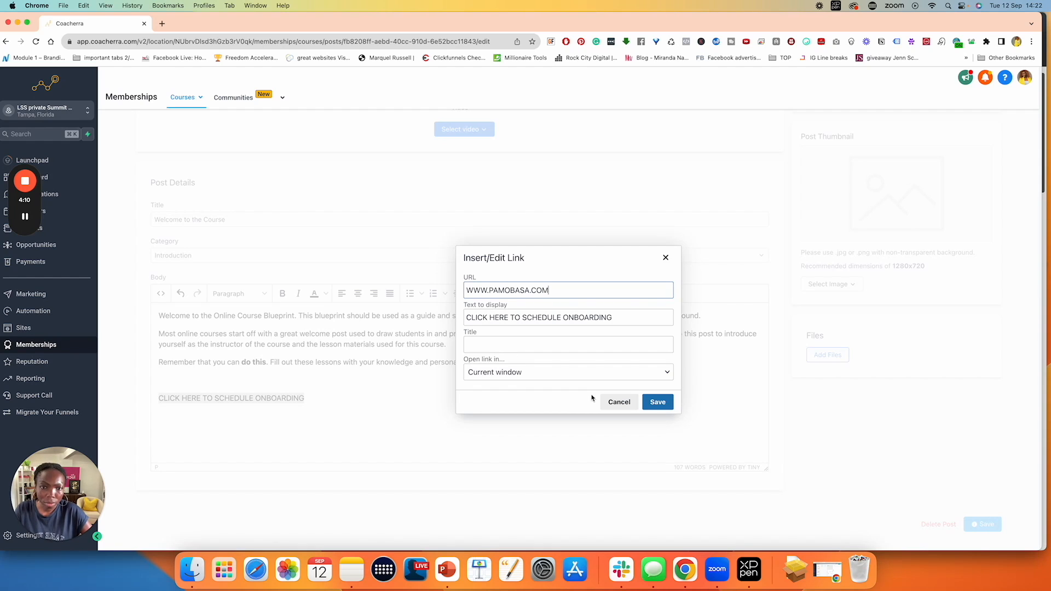
{"action": "left_click", "coordinate": [623, 377]}
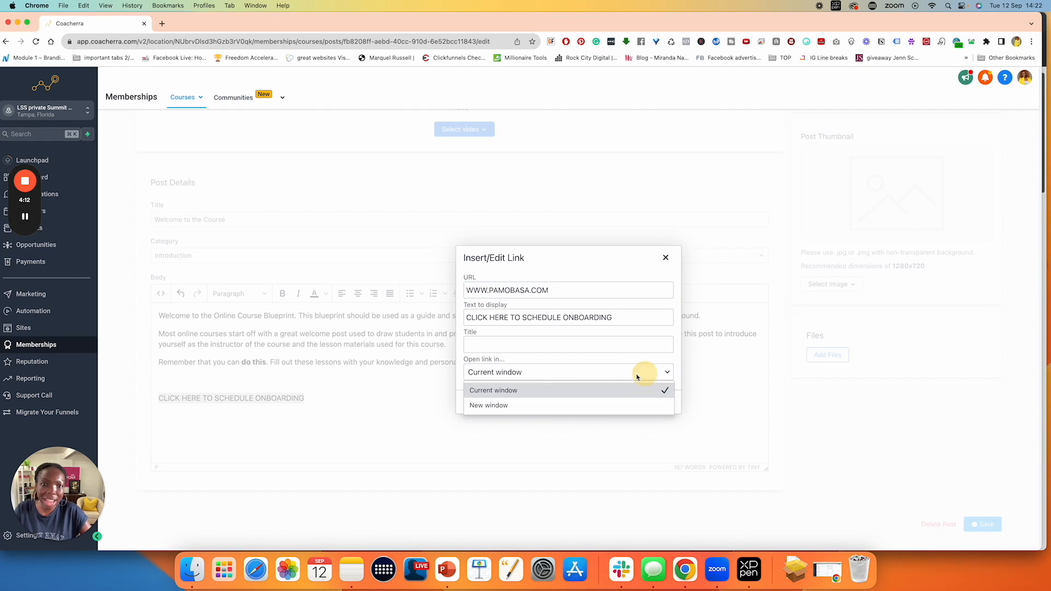
{"action": "left_click", "coordinate": [496, 406]}
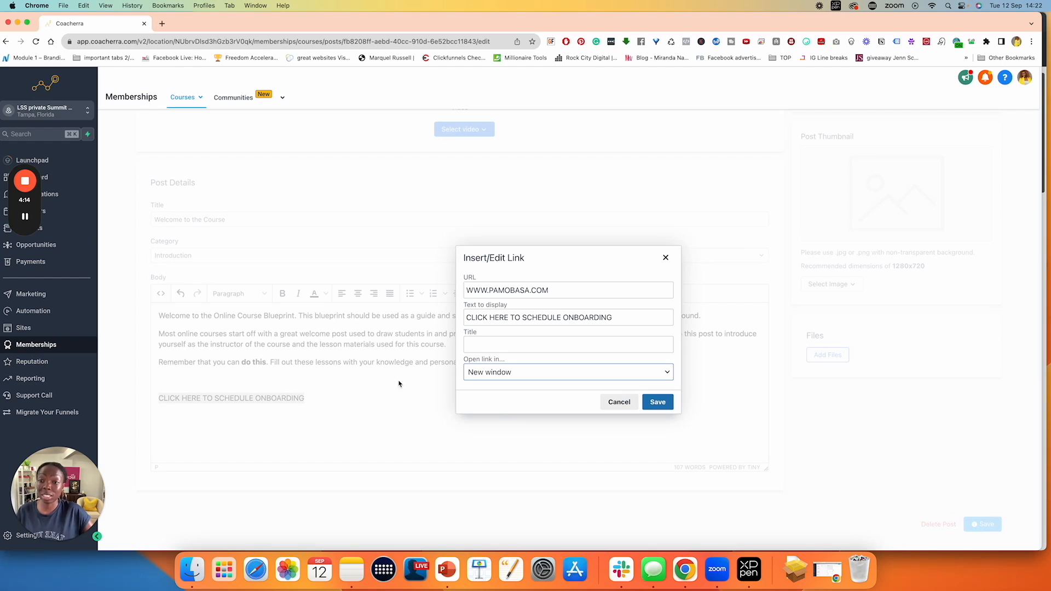
{"action": "left_click", "coordinate": [658, 403]}
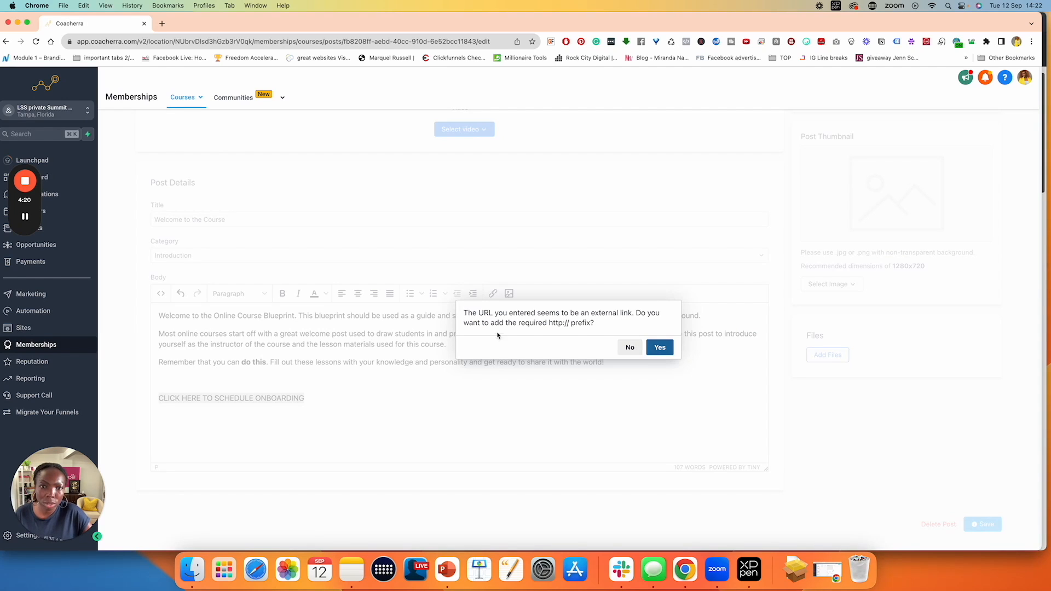
{"action": "left_click", "coordinate": [654, 348]}
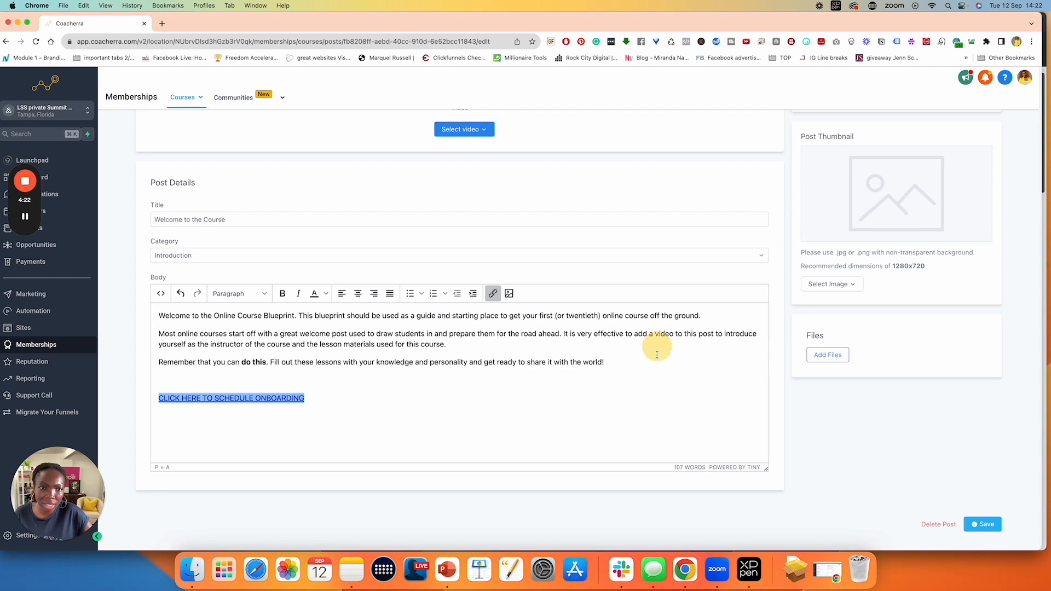
{"action": "left_click", "coordinate": [383, 397]}
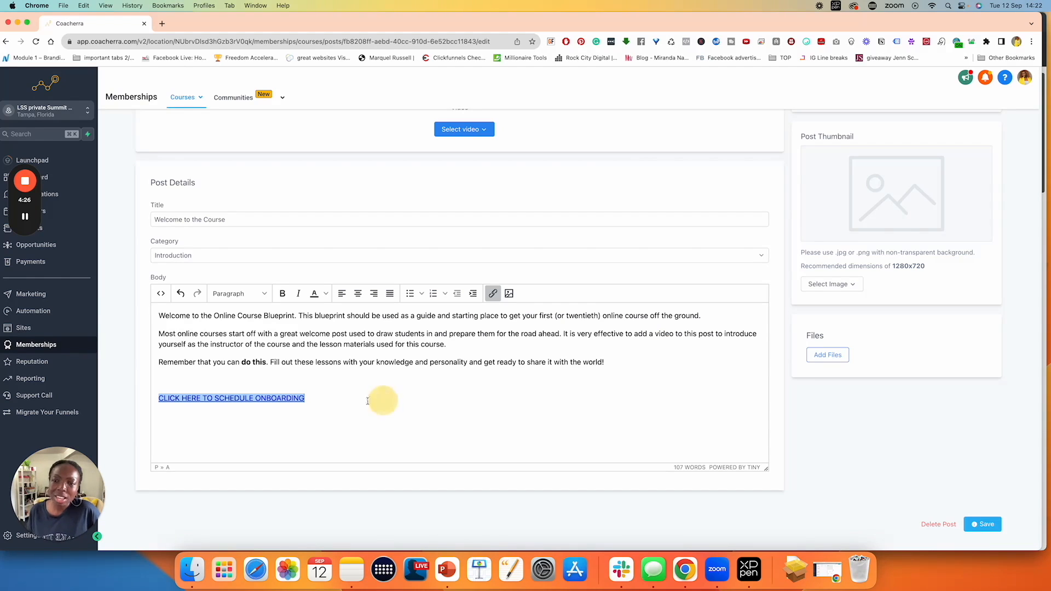
{"action": "left_click", "coordinate": [328, 402]}
{"action": "left_click", "coordinate": [282, 399]}
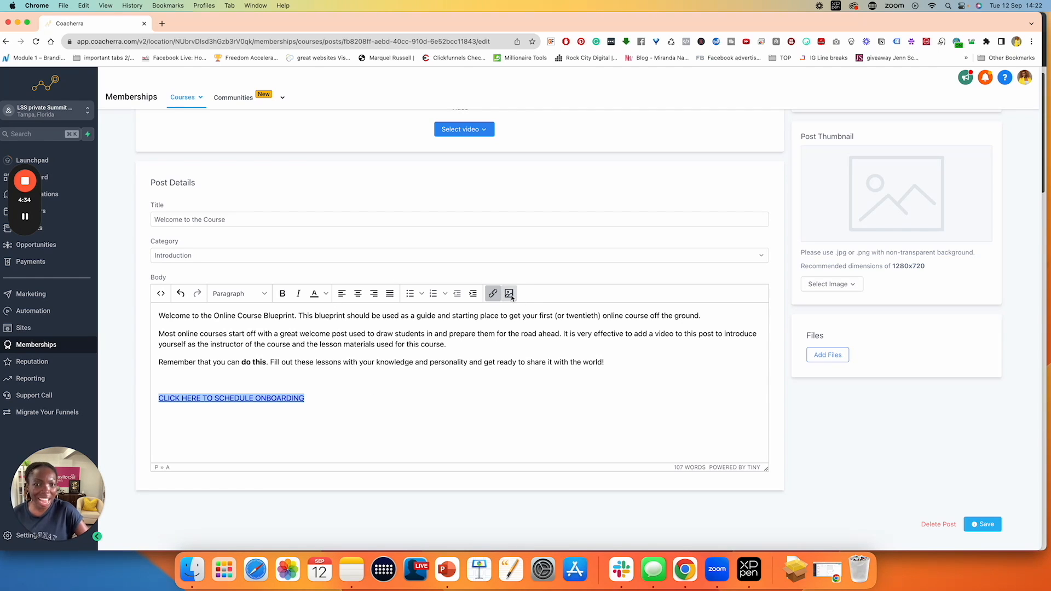
- Examine the welcome post's visibility setting, thumbnail size recommendation and image options, and the file upload dialog
{"action": "scroll", "coordinate": [453, 325], "scroll_direction": "down", "scroll_amount": 1}
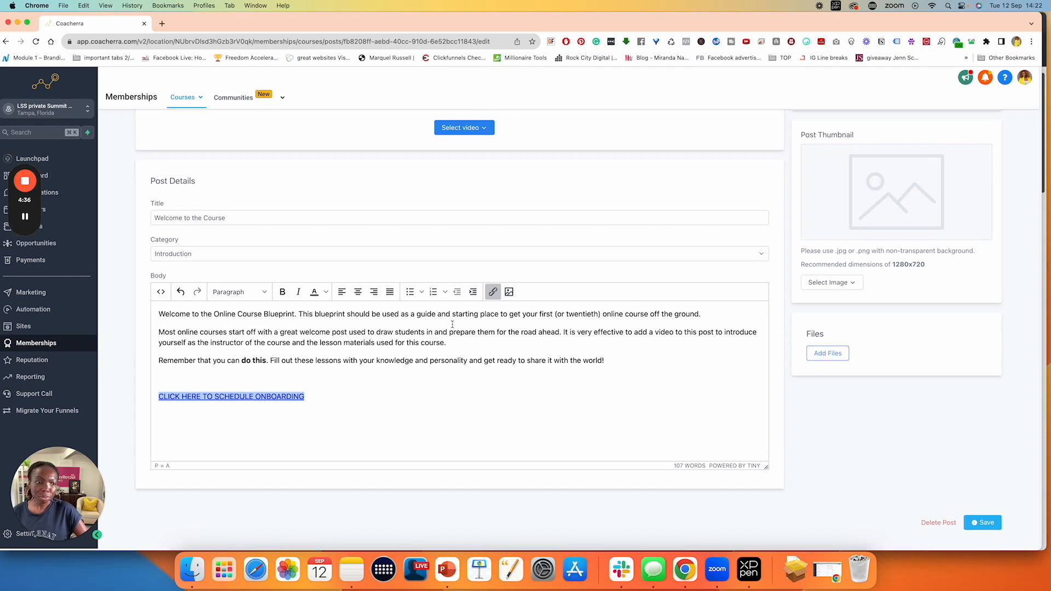
{"action": "scroll", "coordinate": [452, 324], "scroll_direction": "up", "scroll_amount": 3}
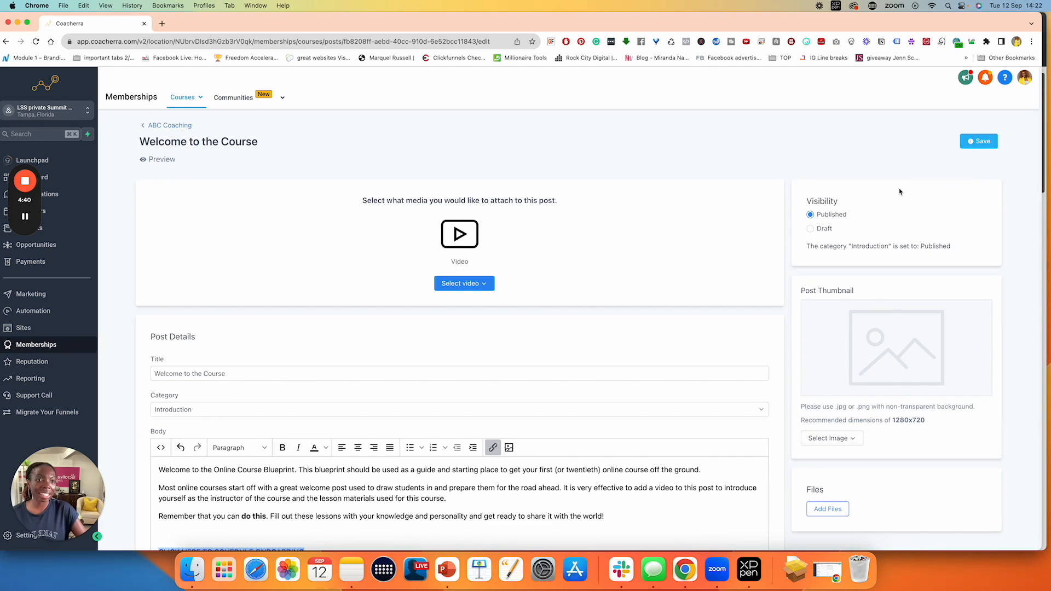
{"action": "scroll", "coordinate": [900, 191], "scroll_direction": "down", "scroll_amount": 1}
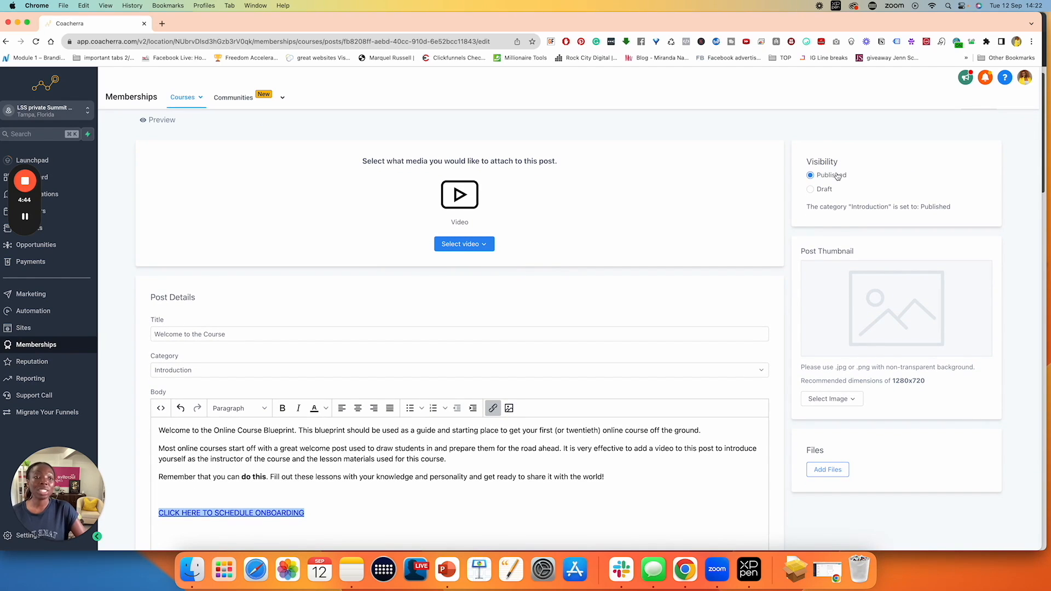
{"action": "scroll", "coordinate": [838, 176], "scroll_direction": "down", "scroll_amount": 3}
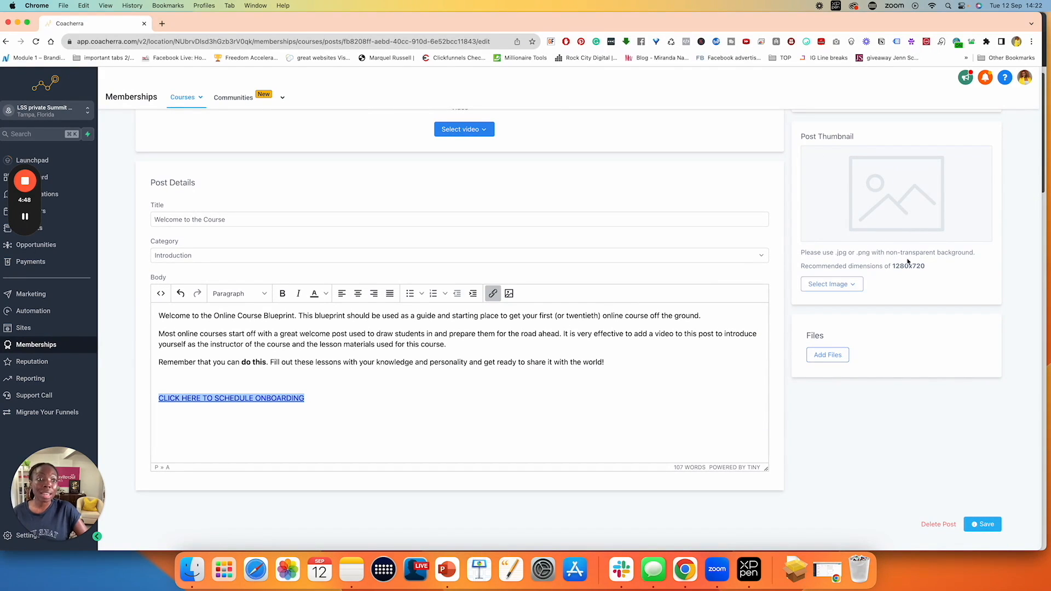
{"action": "left_click_drag", "start_coordinate": [931, 266], "coordinate": [896, 268]}
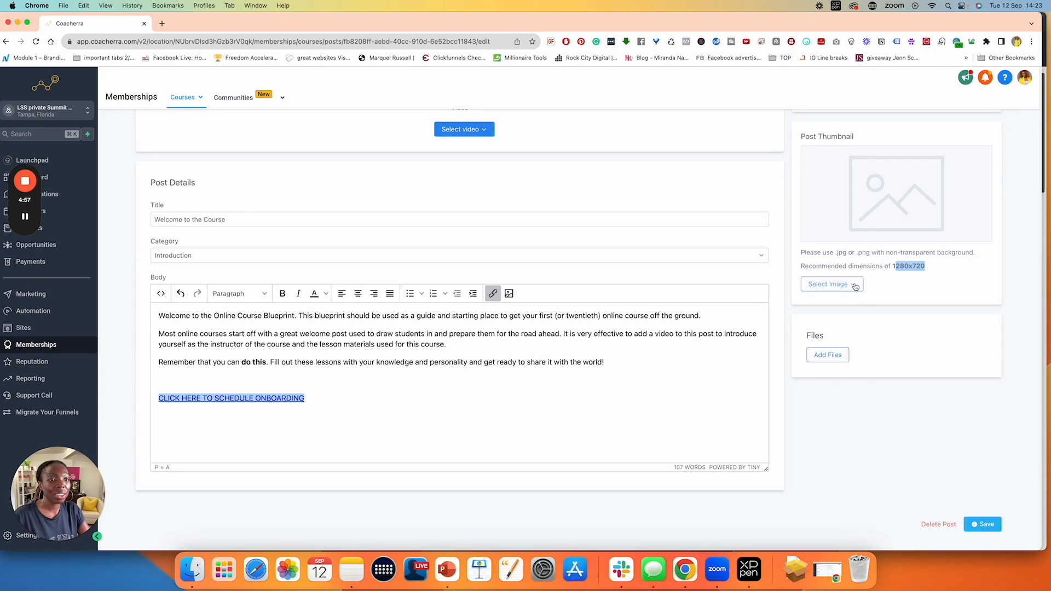
{"action": "left_click", "coordinate": [854, 285]}
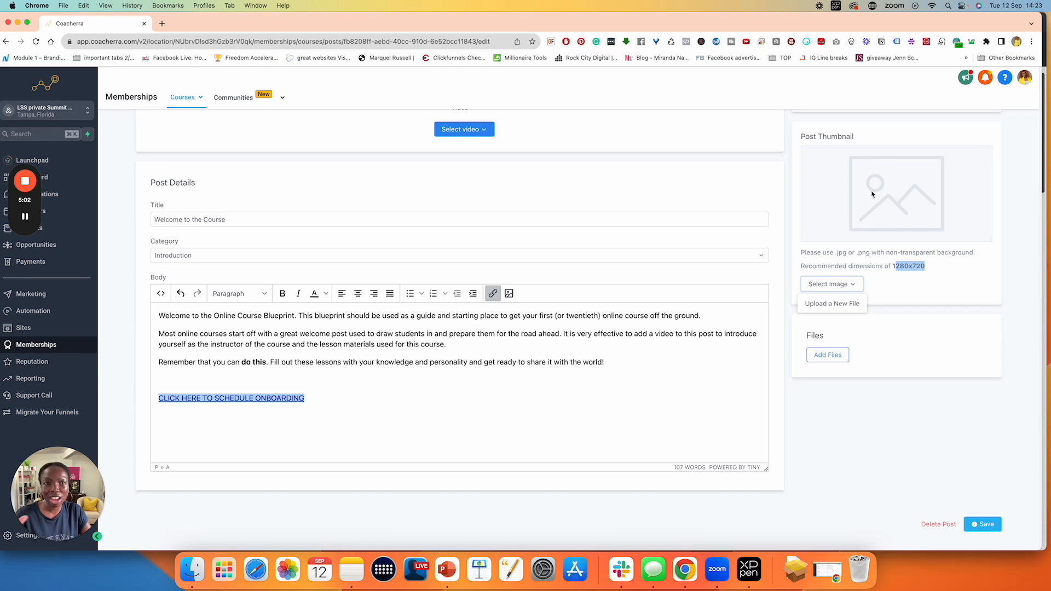
{"action": "left_click", "coordinate": [1001, 228]}
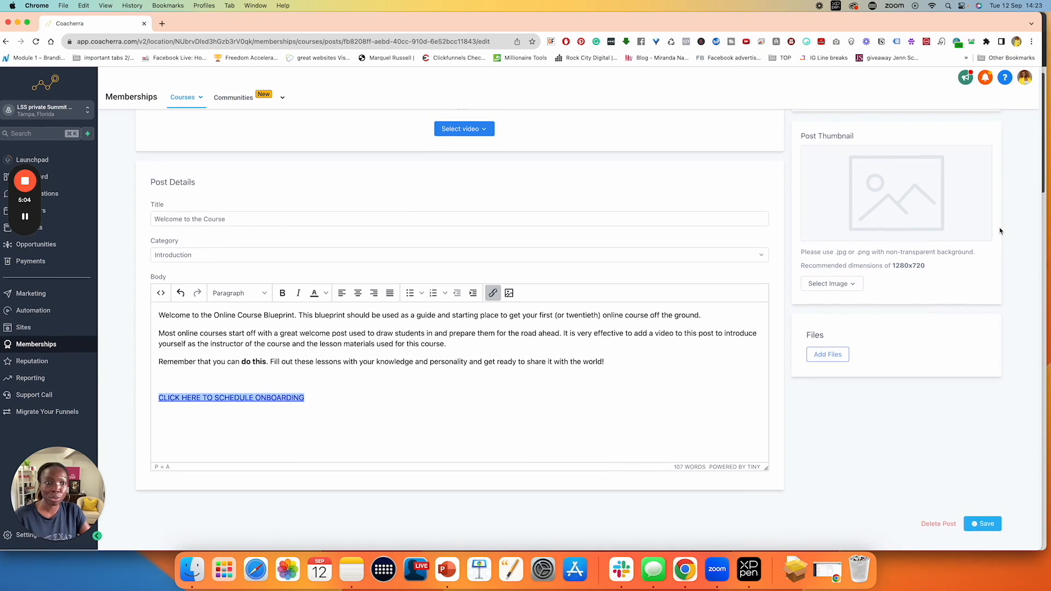
{"action": "left_click", "coordinate": [822, 357]}
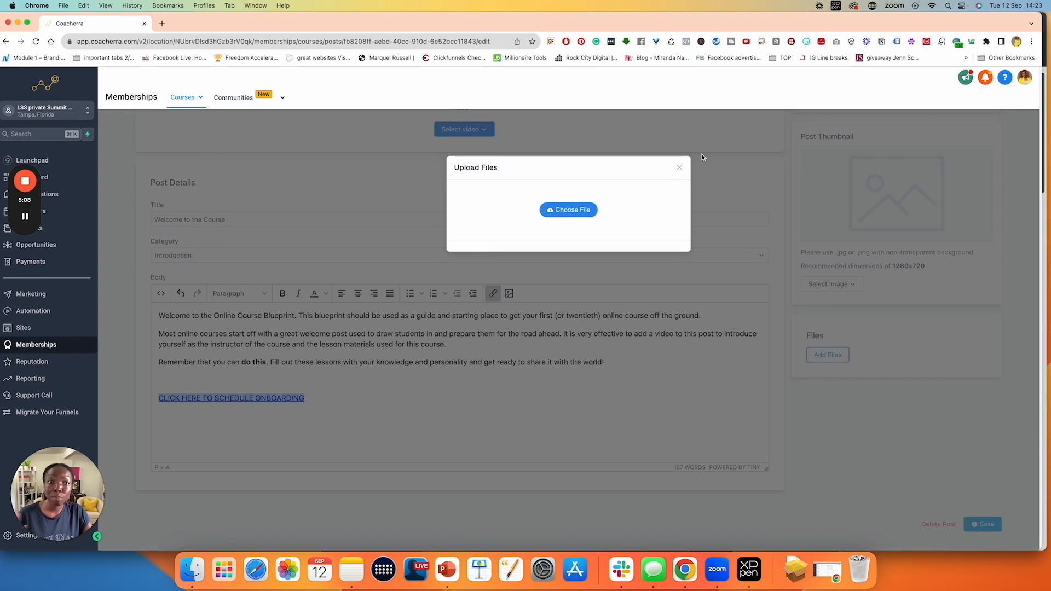
{"action": "left_click", "coordinate": [679, 167]}
- Save the welcome post and return to the ABC Coaching outline to look over its categories and lessons
{"action": "scroll", "coordinate": [883, 364], "scroll_direction": "up", "scroll_amount": 3}
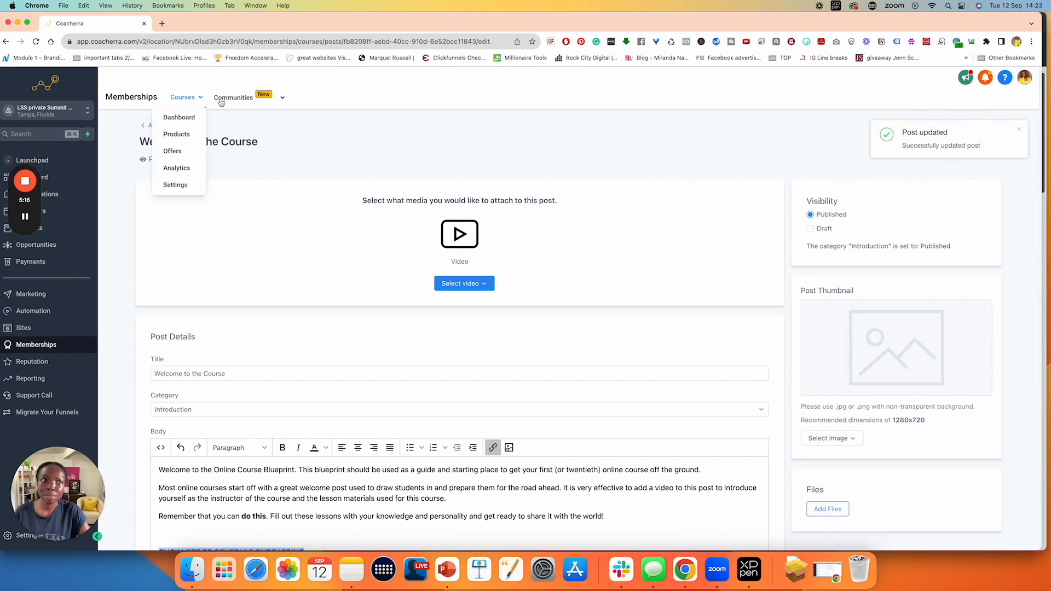
{"action": "left_click", "coordinate": [146, 127]}
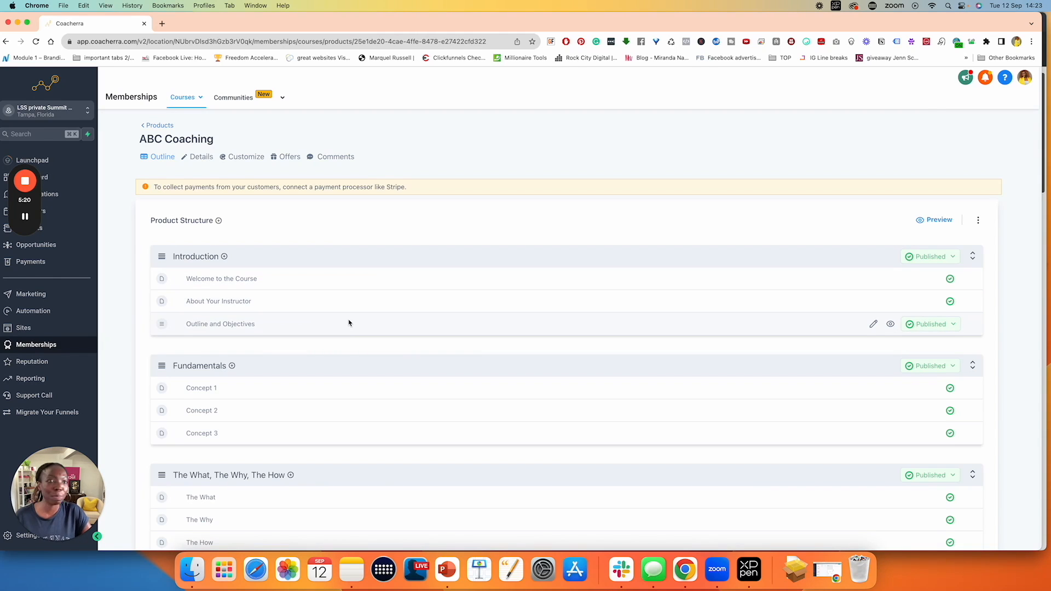
{"action": "scroll", "coordinate": [349, 324], "scroll_direction": "down", "scroll_amount": 2}
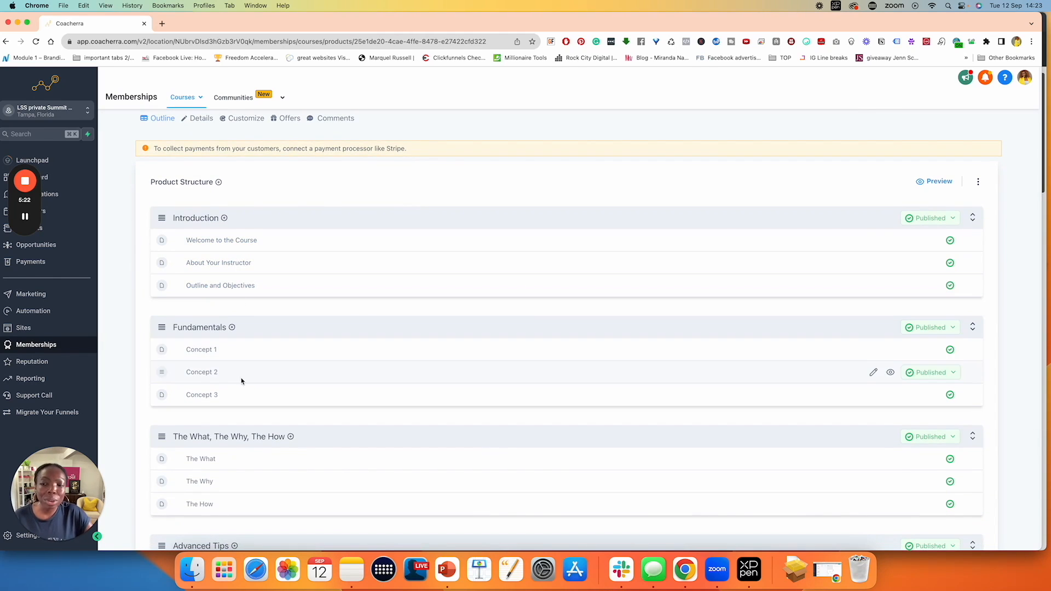
{"action": "scroll", "coordinate": [247, 394], "scroll_direction": "down", "scroll_amount": 5}
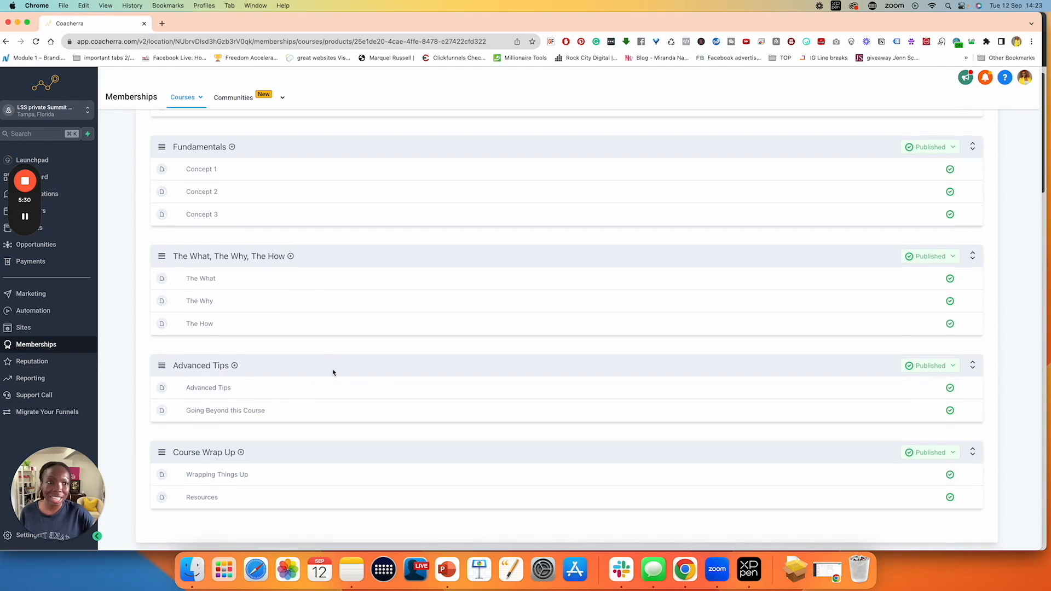
{"action": "scroll", "coordinate": [333, 373], "scroll_direction": "up", "scroll_amount": 5}
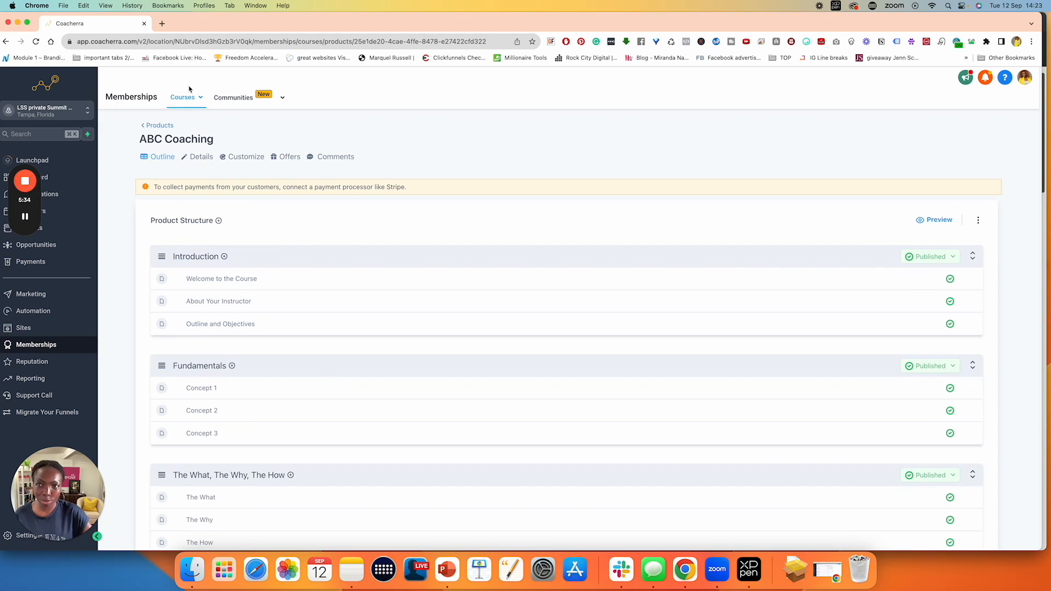
- Open the ABC Coaching product details and examine the title, description and product thumbnail settings
{"action": "left_click", "coordinate": [198, 159]}
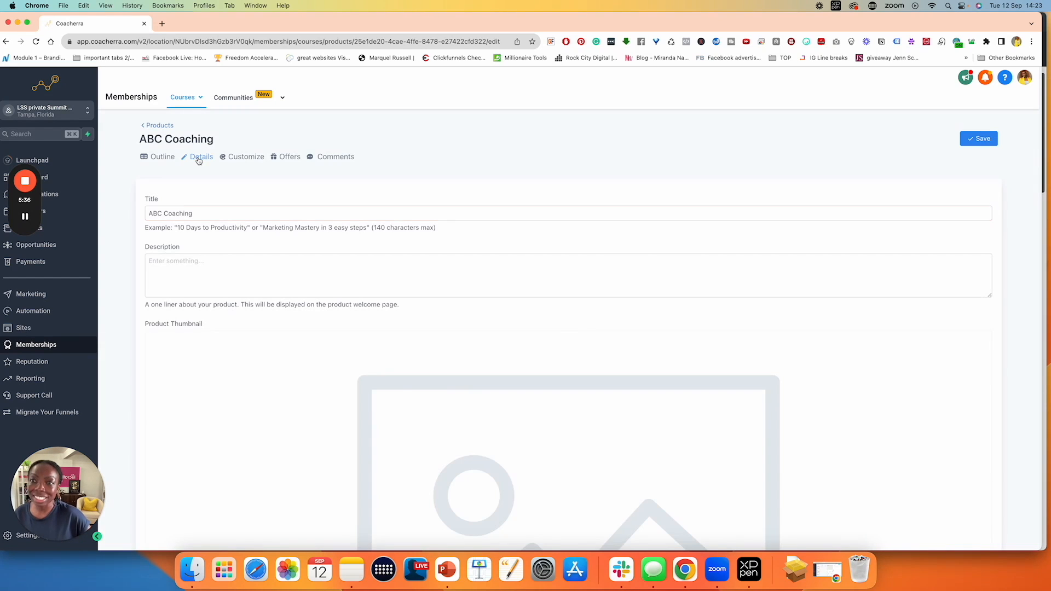
{"action": "left_click", "coordinate": [206, 214]}
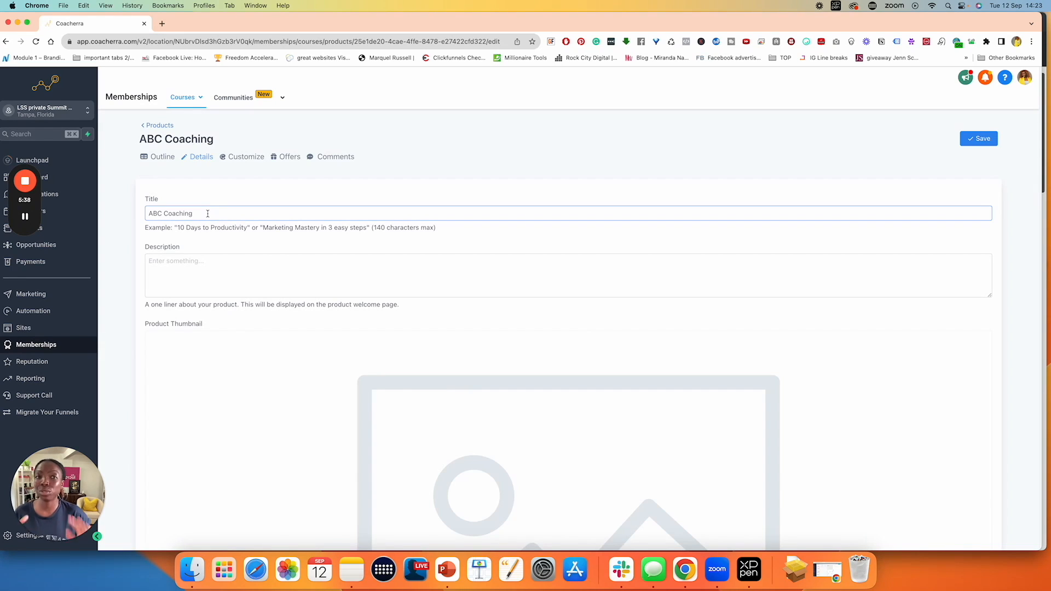
{"action": "left_click_drag", "start_coordinate": [208, 214], "coordinate": [145, 214]}
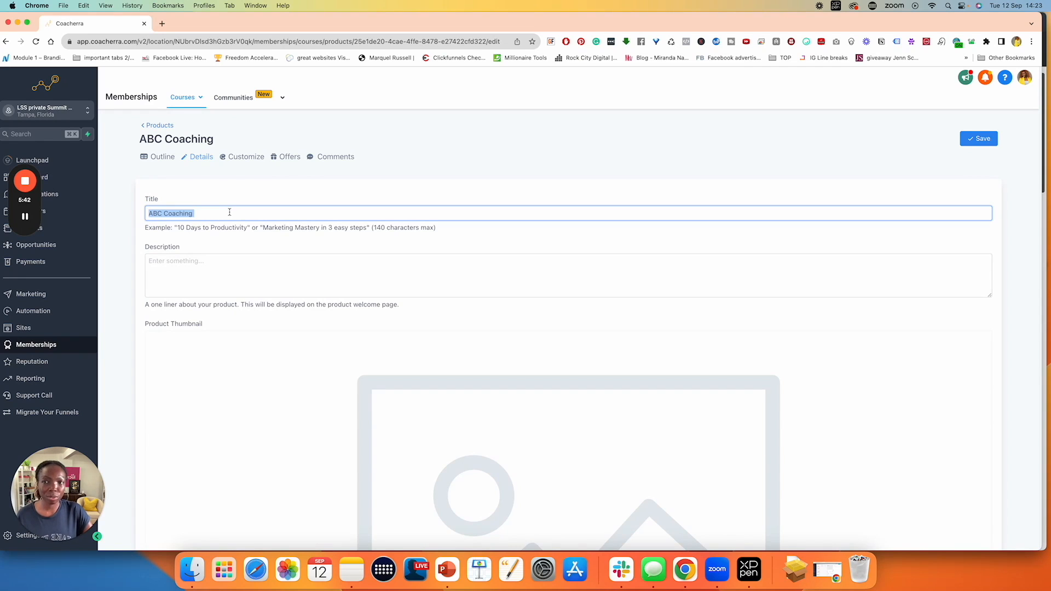
{"action": "left_click_drag", "start_coordinate": [174, 228], "coordinate": [442, 233]}
{"action": "left_click", "coordinate": [438, 230]}
{"action": "left_click", "coordinate": [175, 270]}
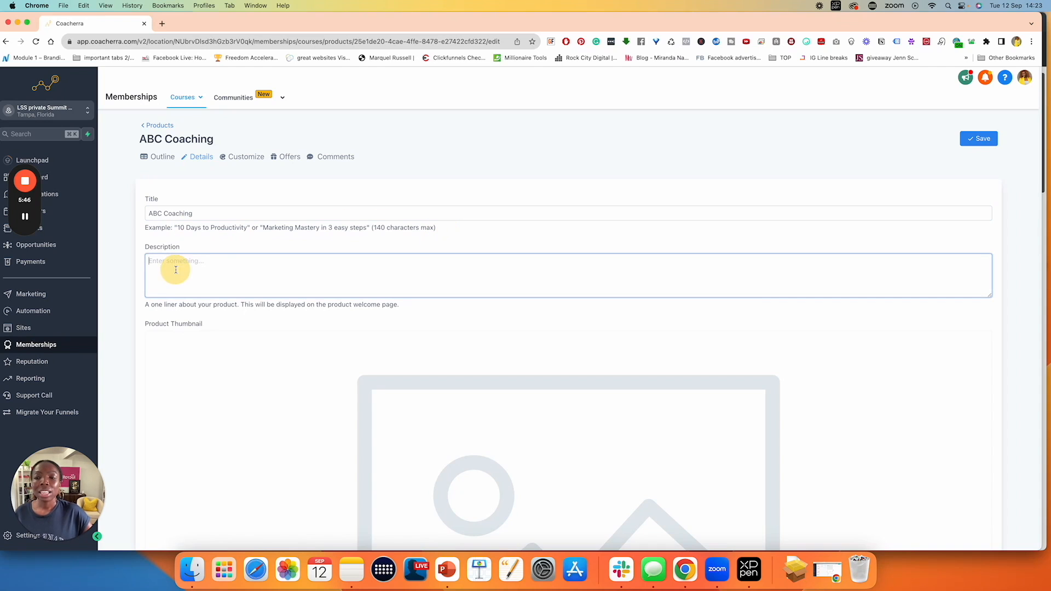
{"action": "scroll", "coordinate": [199, 269], "scroll_direction": "down", "scroll_amount": 5}
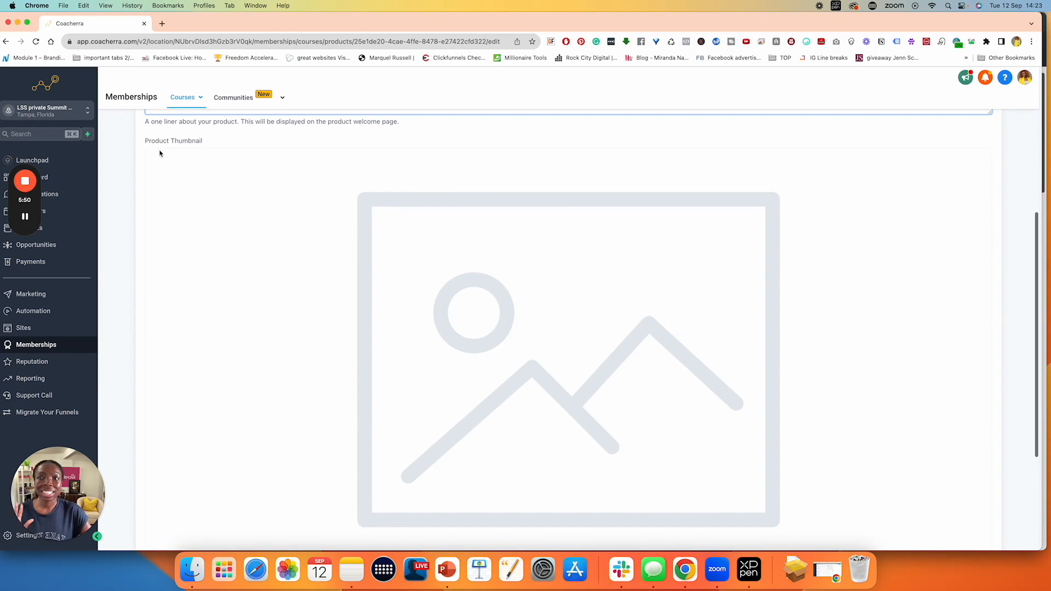
{"action": "left_click_drag", "start_coordinate": [145, 141], "coordinate": [212, 138]}
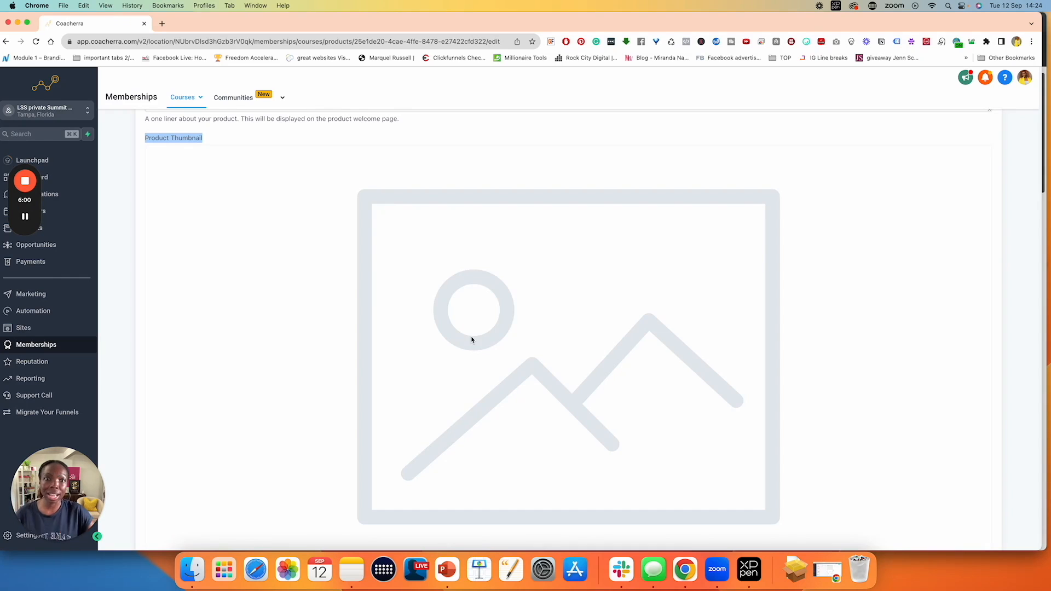
{"action": "scroll", "coordinate": [472, 340], "scroll_direction": "up", "scroll_amount": 2}
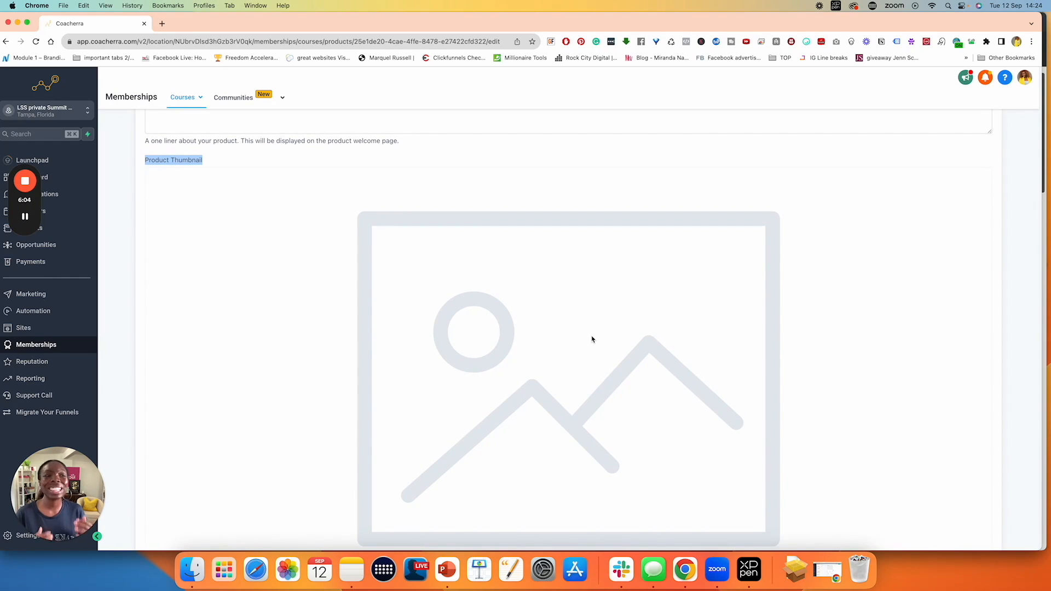
{"action": "scroll", "coordinate": [592, 339], "scroll_direction": "up", "scroll_amount": 5}
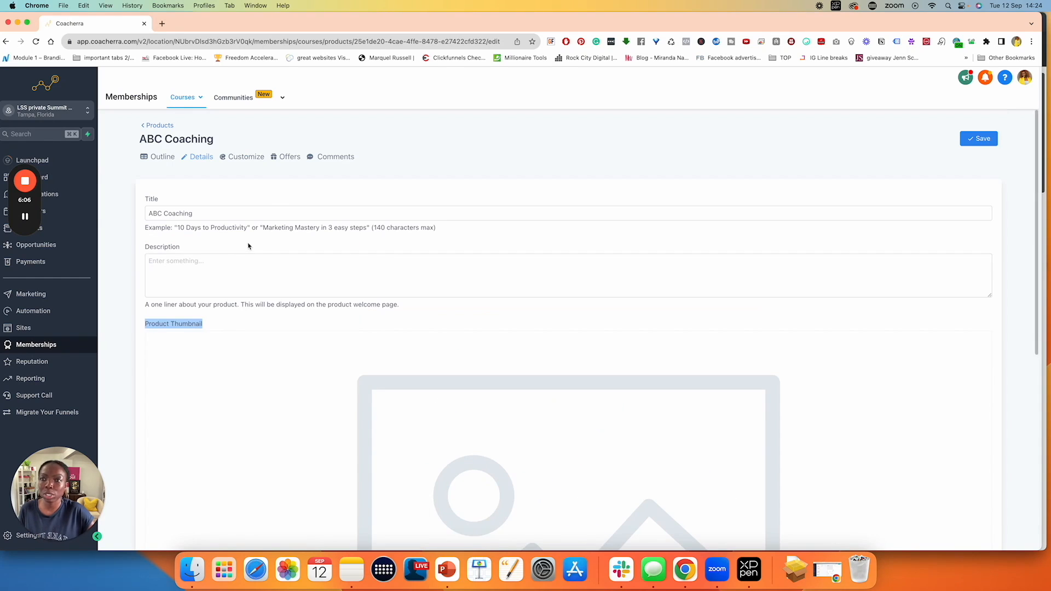
- Examine the product title guidance, the thumbnail's recommended dimensions and the available image options
{"action": "left_click", "coordinate": [216, 212]}
{"action": "triple_click", "coordinate": [148, 215]}
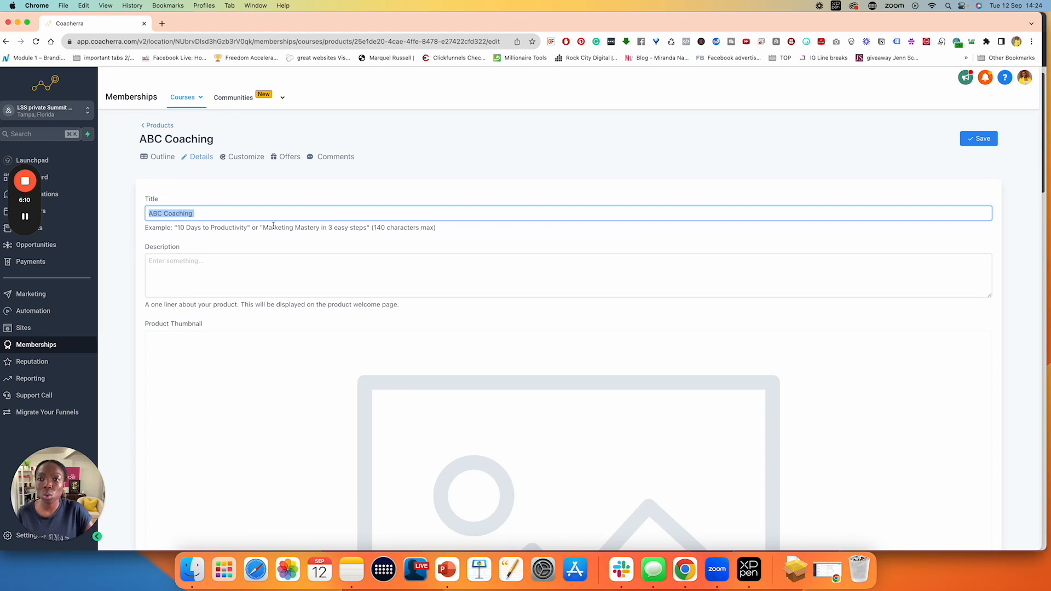
{"action": "left_click_drag", "start_coordinate": [261, 229], "coordinate": [366, 228]}
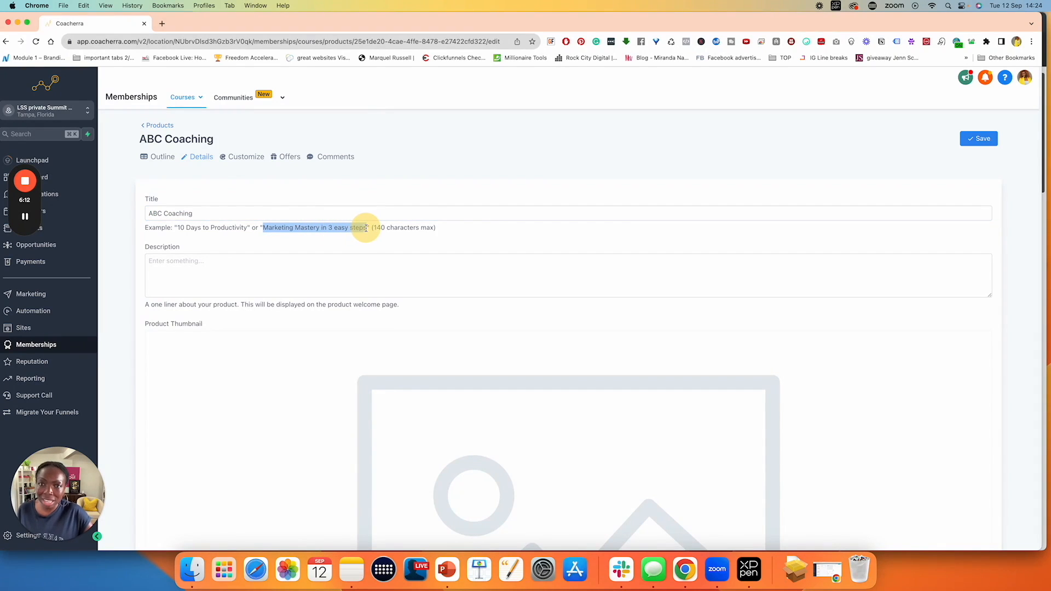
{"action": "left_click", "coordinate": [378, 234]}
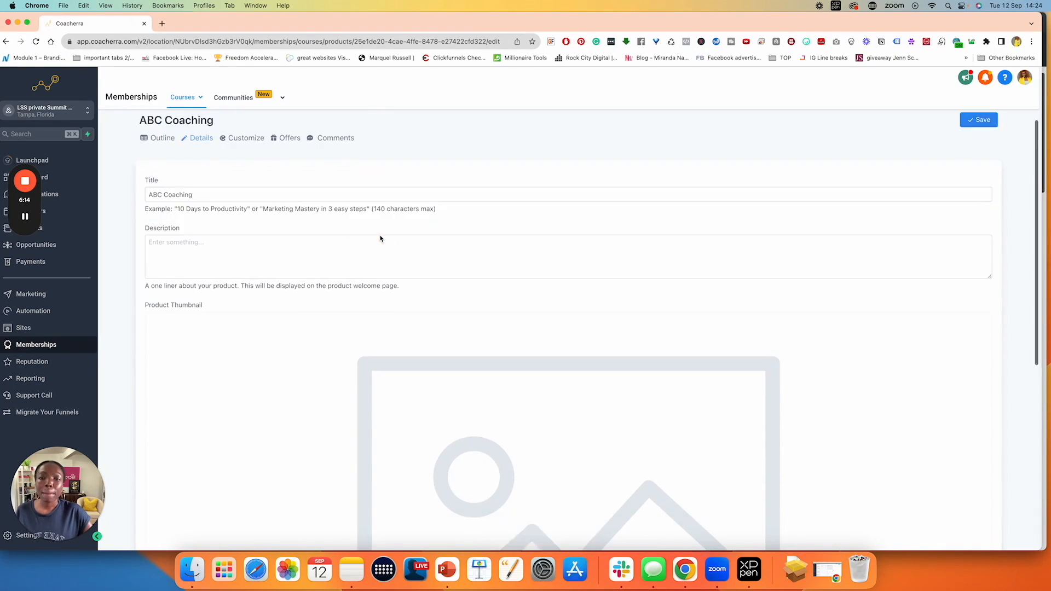
{"action": "scroll", "coordinate": [600, 286], "scroll_direction": "down", "scroll_amount": 5}
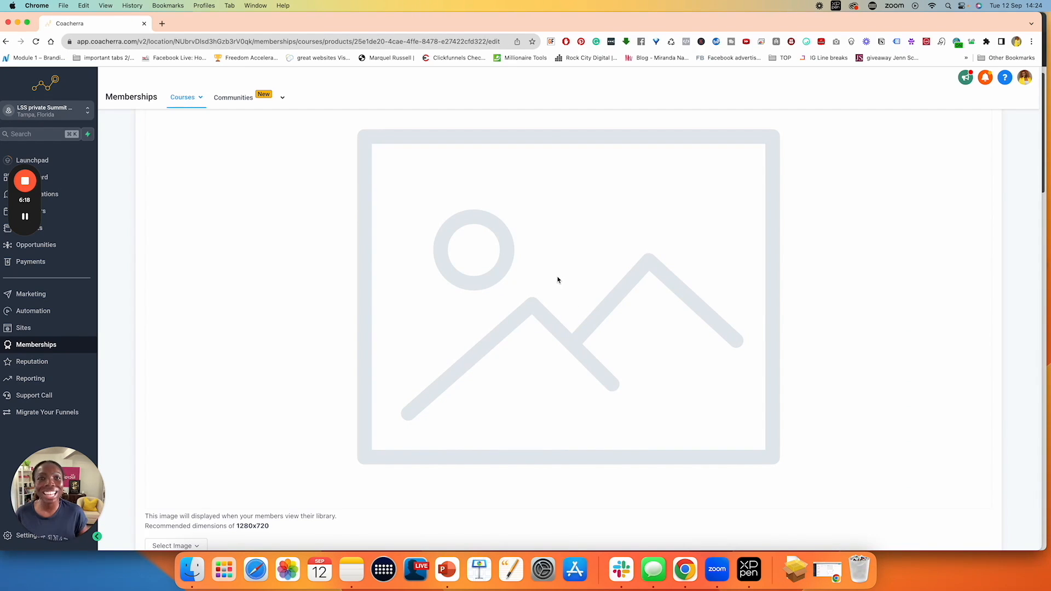
{"action": "scroll", "coordinate": [558, 280], "scroll_direction": "down", "scroll_amount": 3}
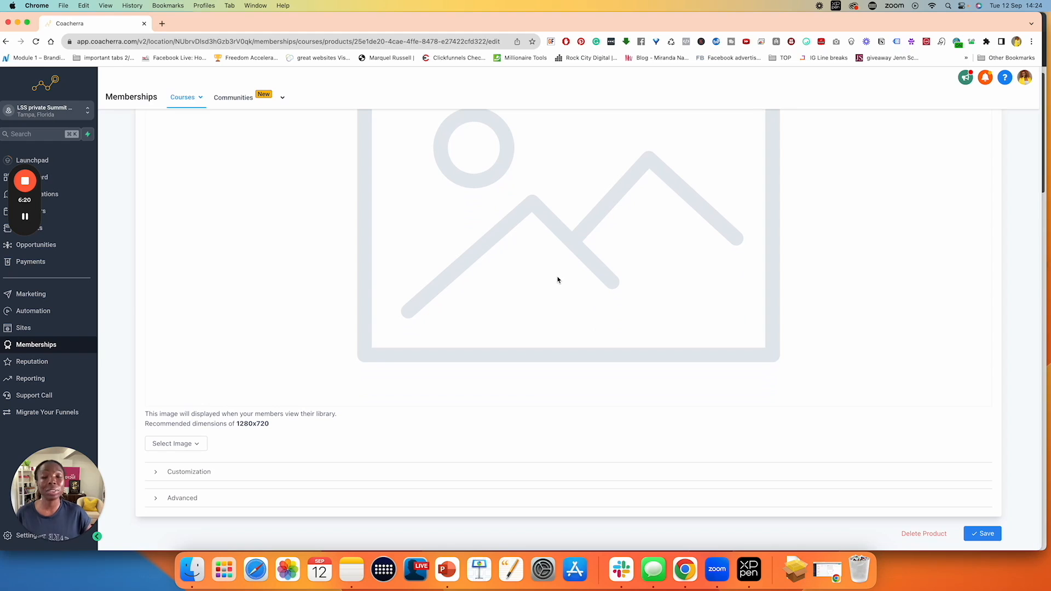
{"action": "left_click_drag", "start_coordinate": [270, 425], "coordinate": [223, 425]}
{"action": "left_click", "coordinate": [239, 426]}
{"action": "left_click", "coordinate": [196, 446]}
{"action": "left_click", "coordinate": [197, 448]}
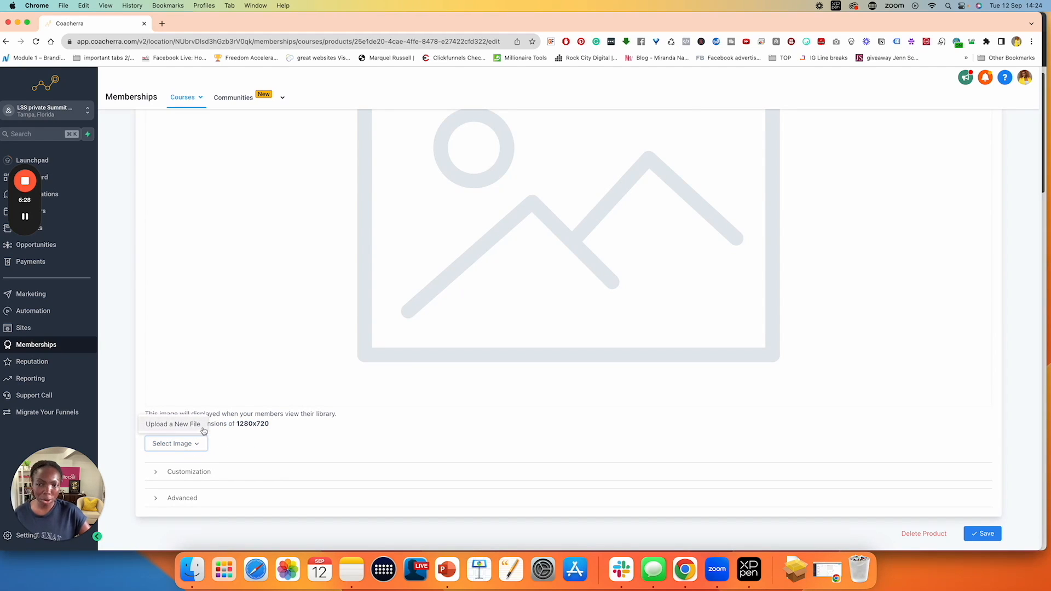
{"action": "left_click", "coordinate": [450, 411]}
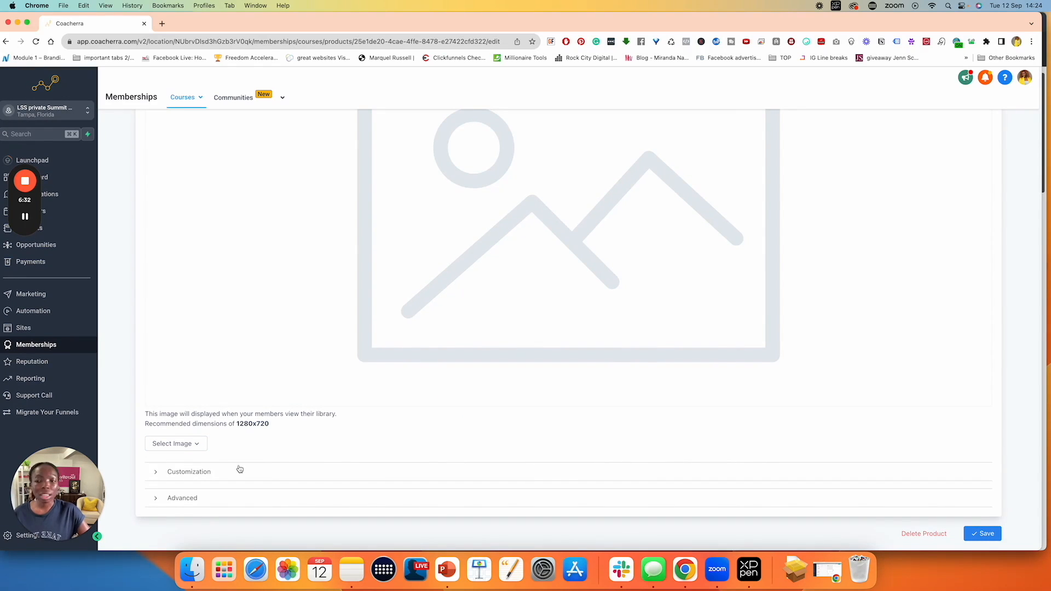
- Expand the product's customization settings and set the instructor heading to Head Coach
{"action": "left_click", "coordinate": [155, 472]}
{"action": "scroll", "coordinate": [225, 466], "scroll_direction": "down", "scroll_amount": 5}
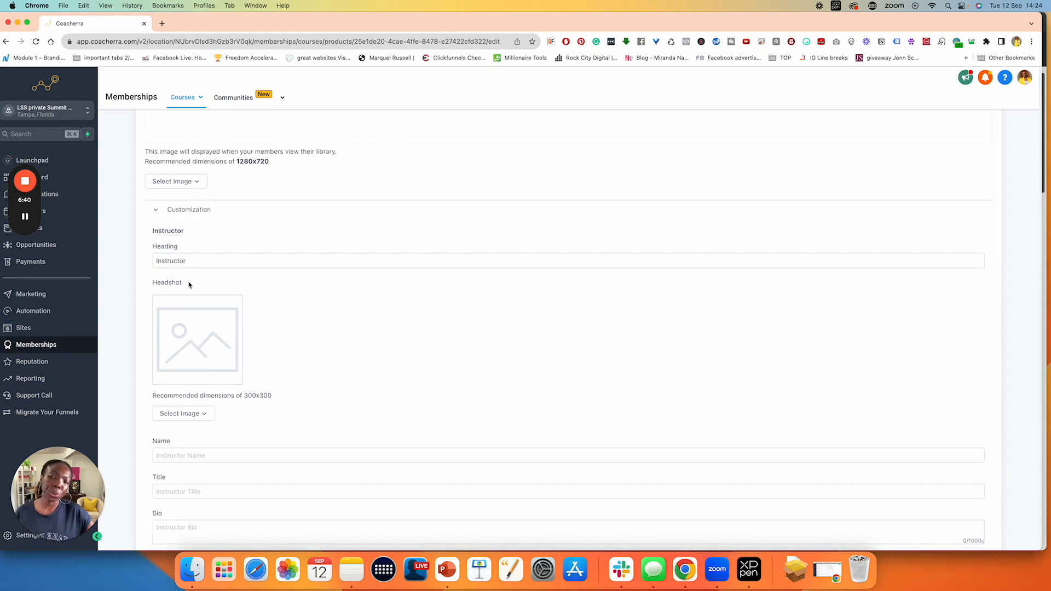
{"action": "double_click", "coordinate": [168, 231]}
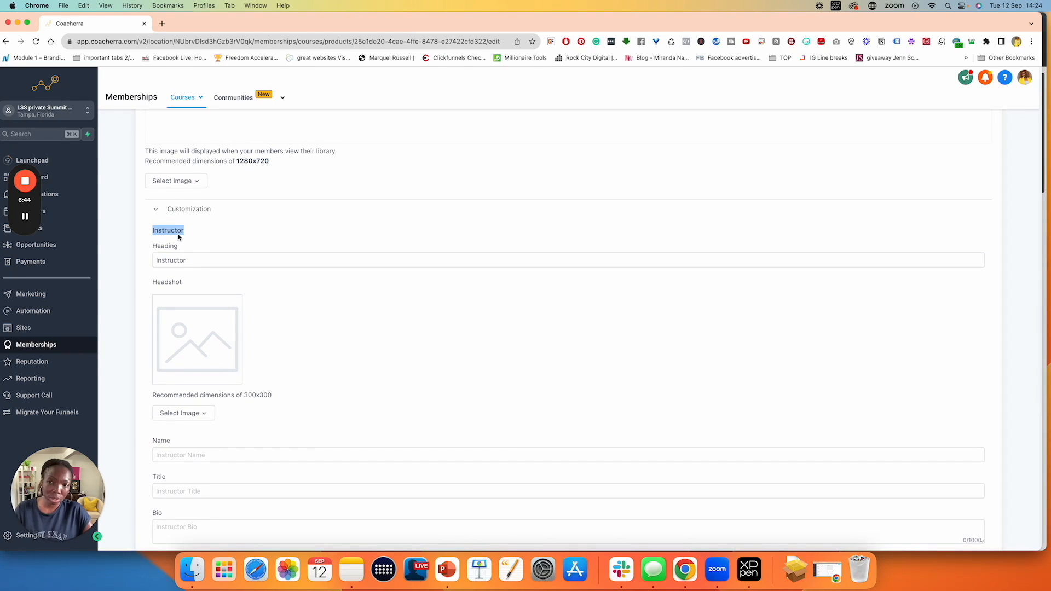
{"action": "left_click_drag", "start_coordinate": [189, 261], "coordinate": [156, 261]}
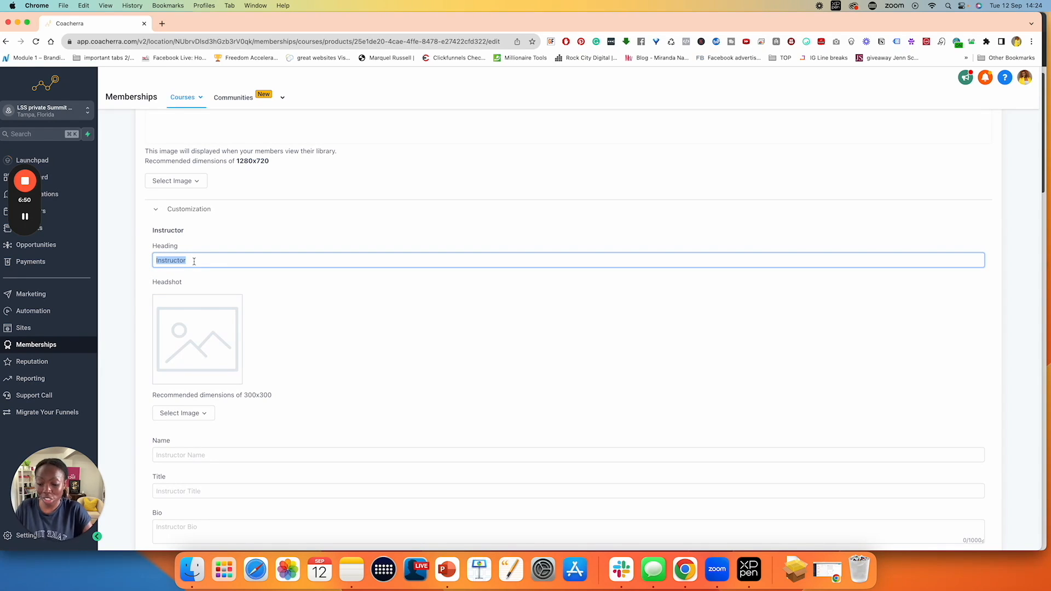
{"action": "type", "text": "Head Coa"}
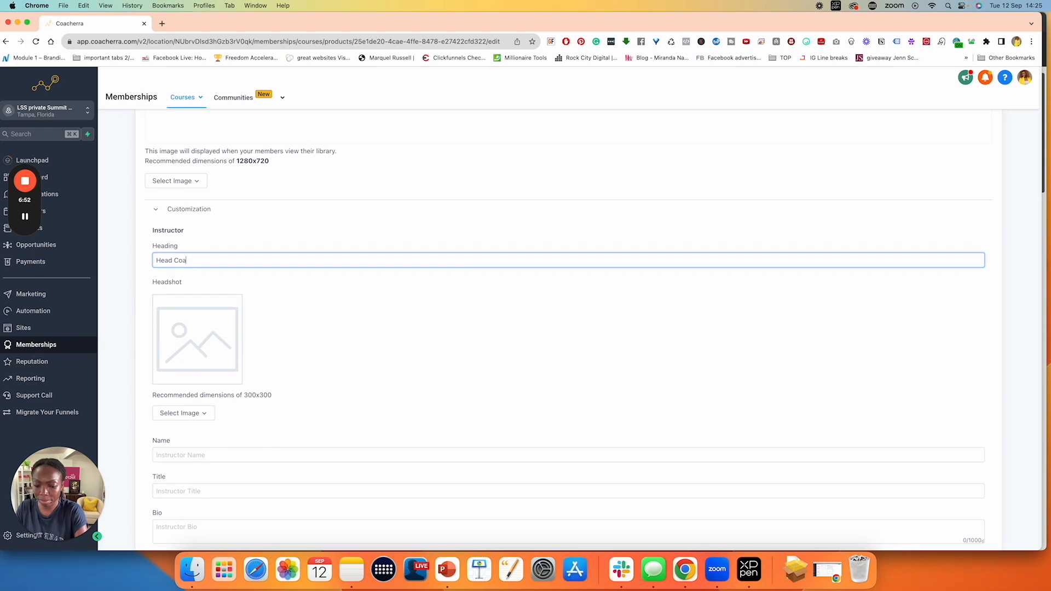
{"action": "type", "text": "ch"}
{"action": "left_click", "coordinate": [200, 279]}
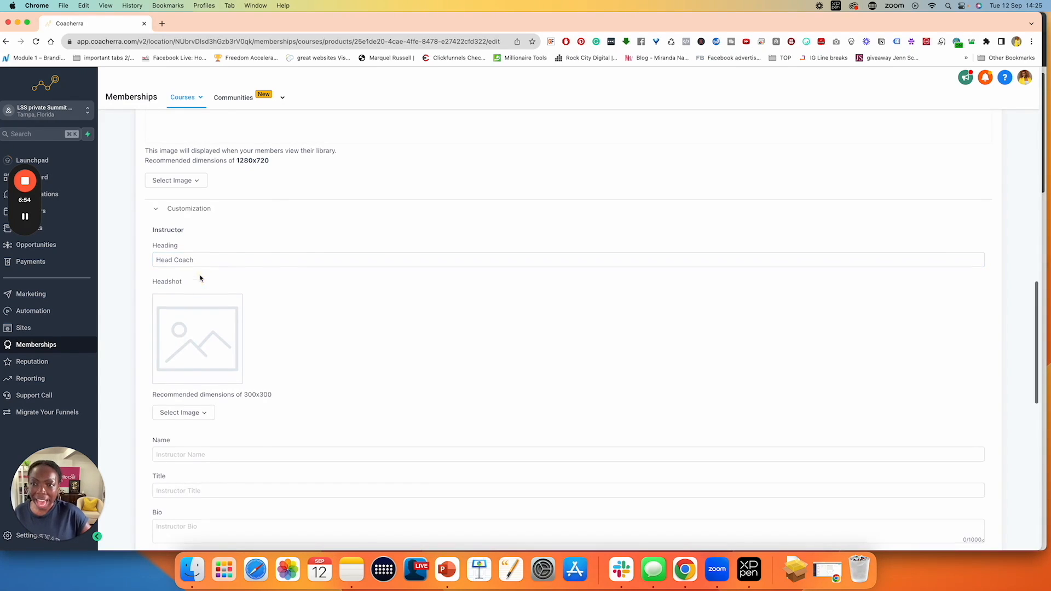
- Upload headshot.png from the Desktop as the instructor's headshot
{"action": "scroll", "coordinate": [200, 279], "scroll_direction": "down", "scroll_amount": 3}
{"action": "left_click", "coordinate": [202, 344]}
{"action": "left_click", "coordinate": [191, 366]}
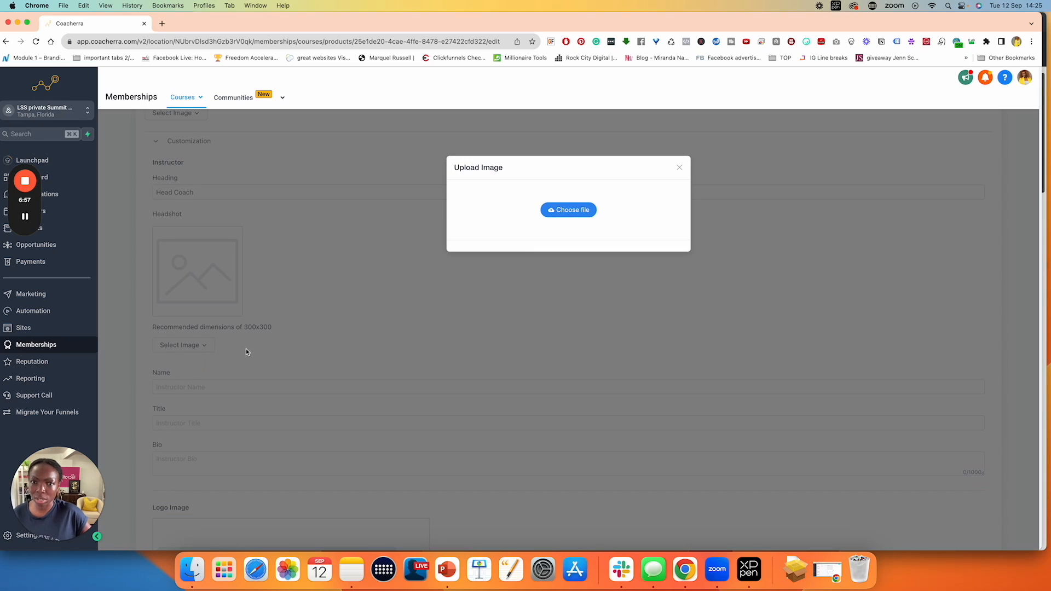
{"action": "left_click", "coordinate": [564, 209]}
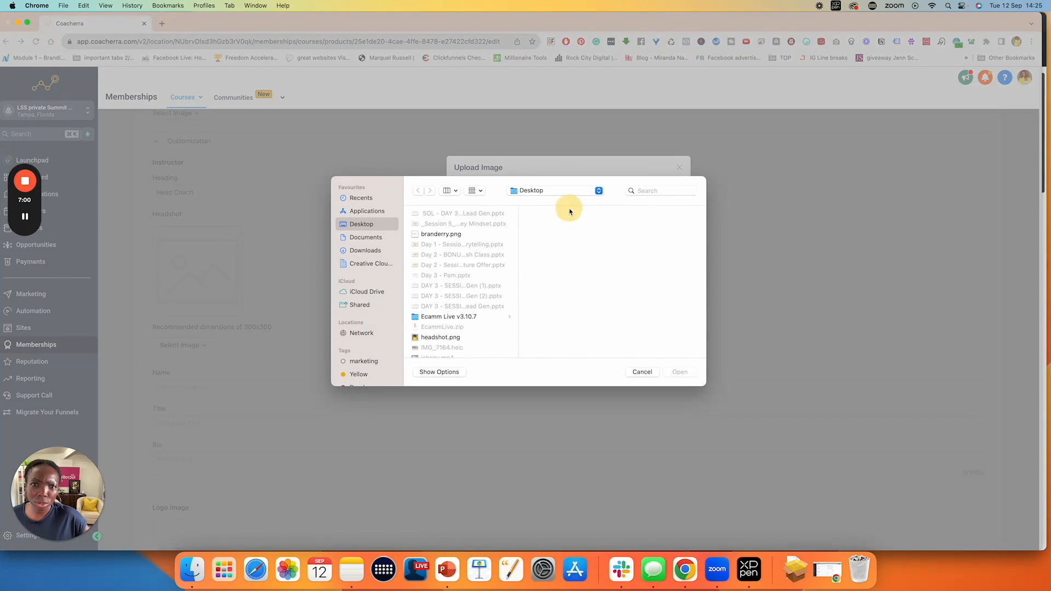
{"action": "scroll", "coordinate": [448, 268], "scroll_direction": "down", "scroll_amount": 1}
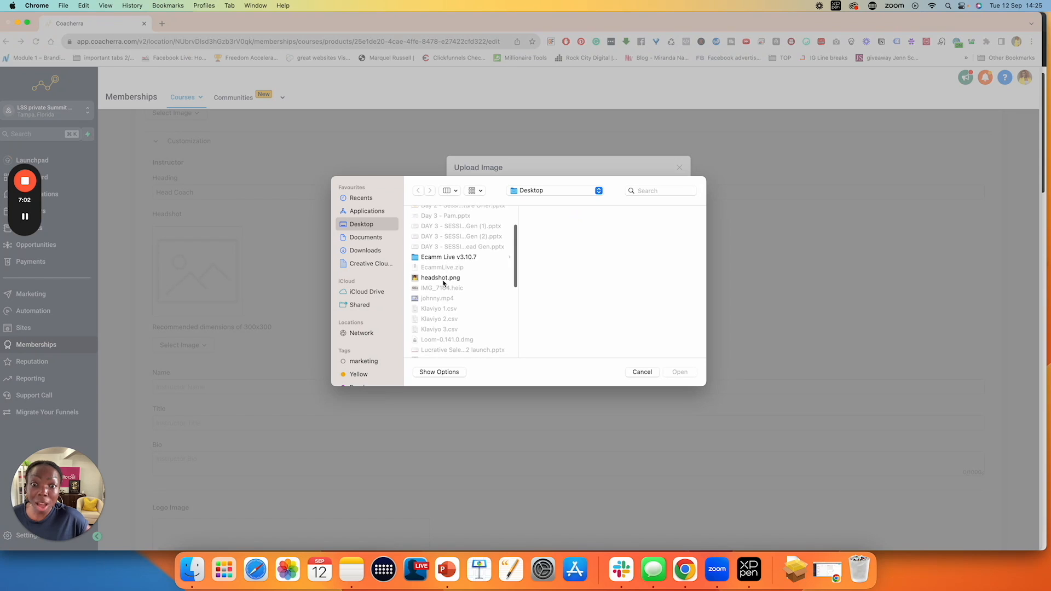
{"action": "left_click", "coordinate": [441, 279]}
{"action": "left_click", "coordinate": [680, 372]}
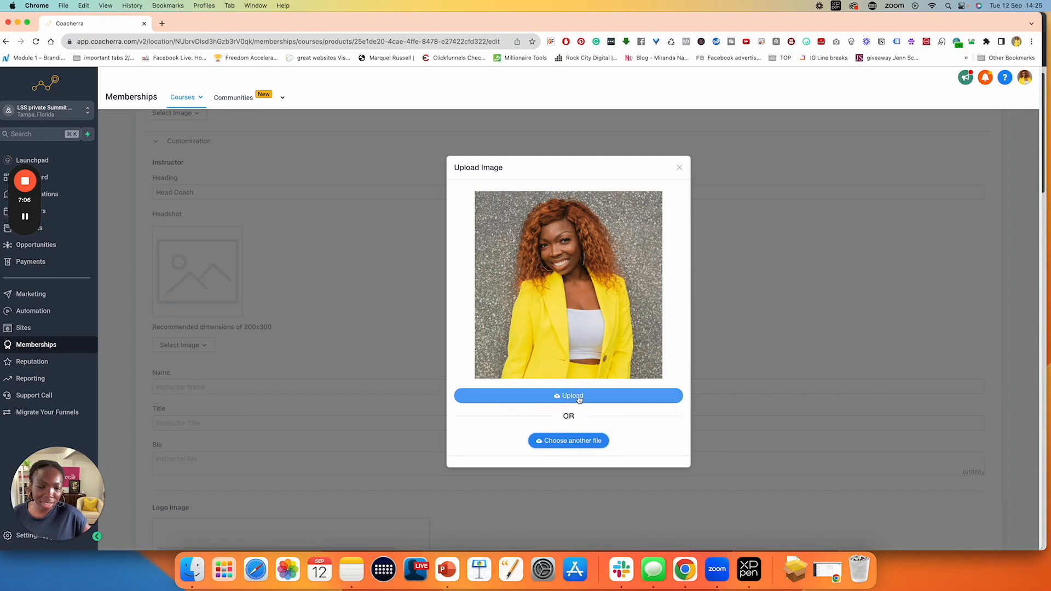
{"action": "left_click", "coordinate": [580, 400]}
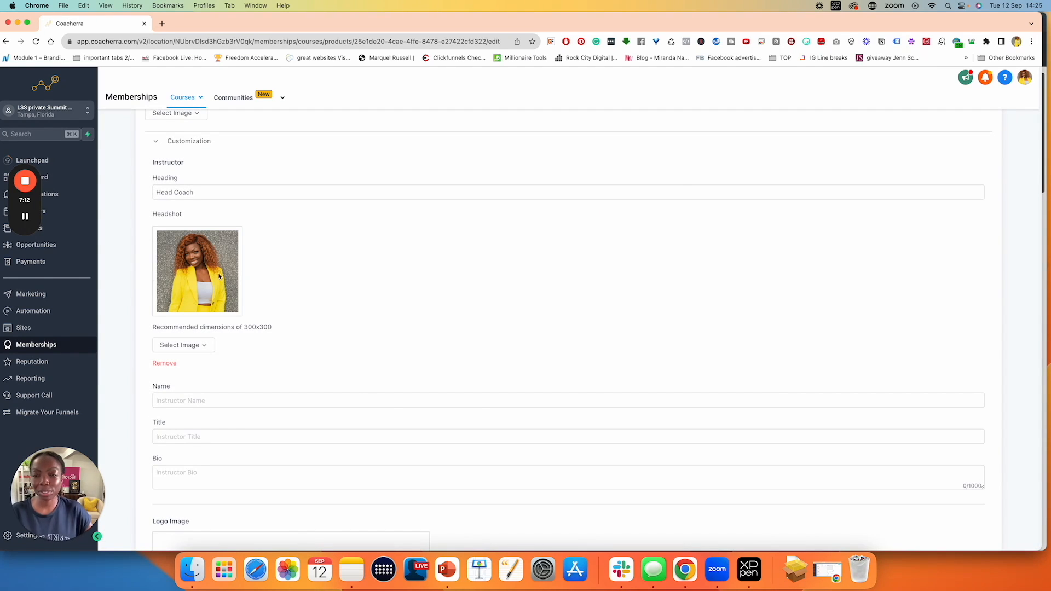
- Enter the instructor's full name in the instructor details
{"action": "scroll", "coordinate": [219, 285], "scroll_direction": "down", "scroll_amount": 5}
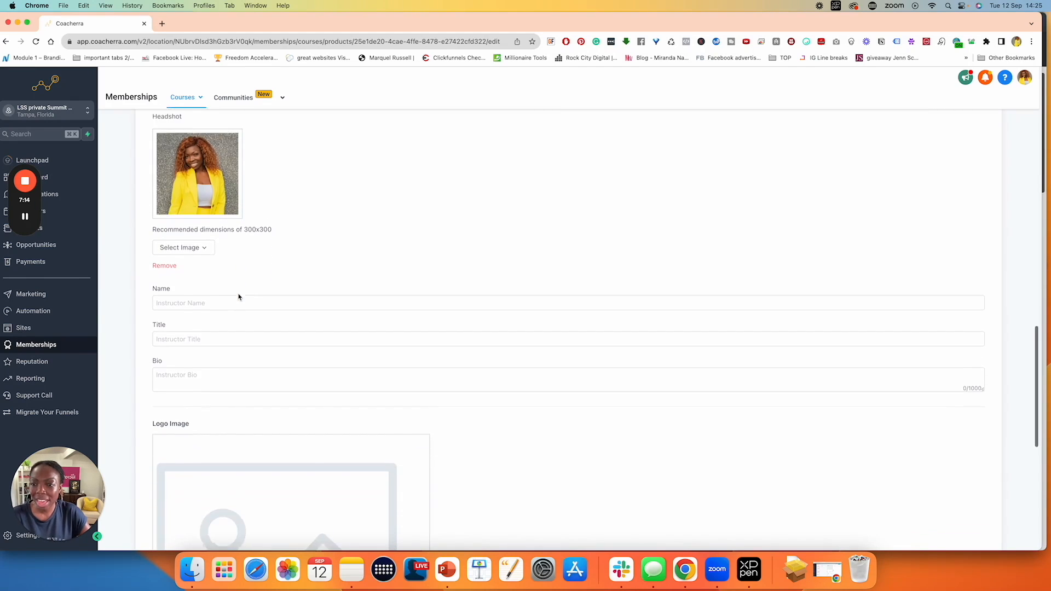
{"action": "left_click", "coordinate": [190, 221]}
{"action": "type", "text": "Pa"}
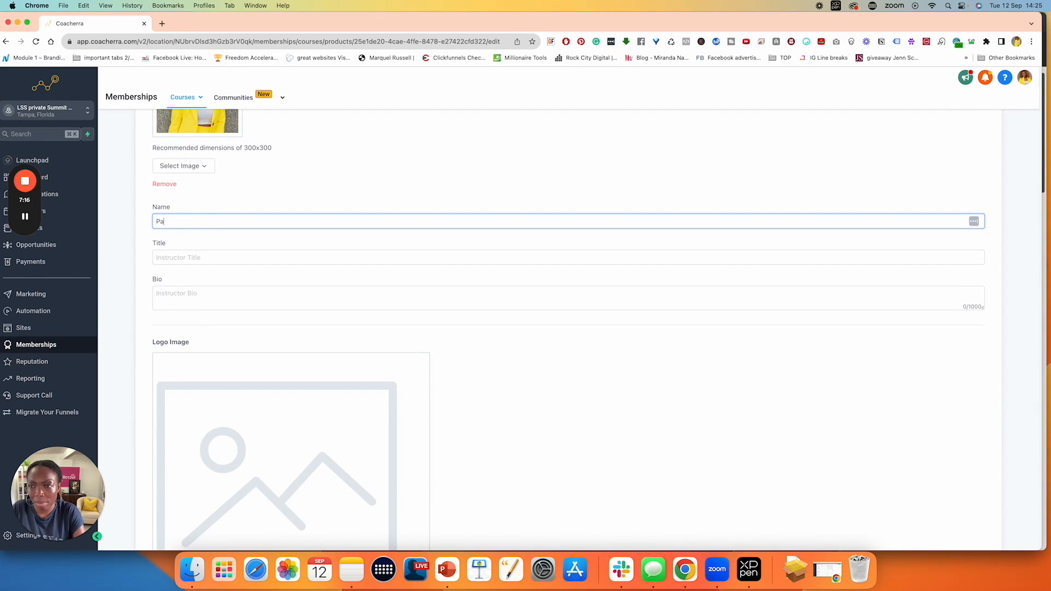
{"action": "left_click", "coordinate": [182, 258]}
- Copy the instructor heading text, Head Coach, into the instructor's title
{"action": "scroll", "coordinate": [172, 199], "scroll_direction": "up", "scroll_amount": 9}
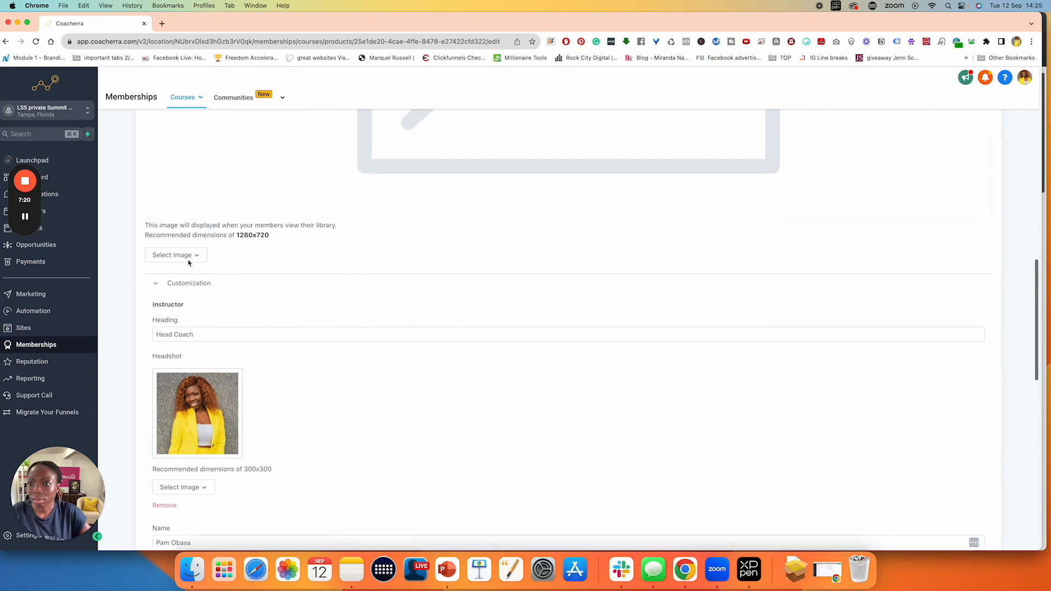
{"action": "scroll", "coordinate": [189, 262], "scroll_direction": "down", "scroll_amount": 2}
{"action": "left_click", "coordinate": [195, 263]}
{"action": "left_click_drag", "start_coordinate": [195, 263], "coordinate": [151, 266]}
{"action": "key", "text": "super+c"}
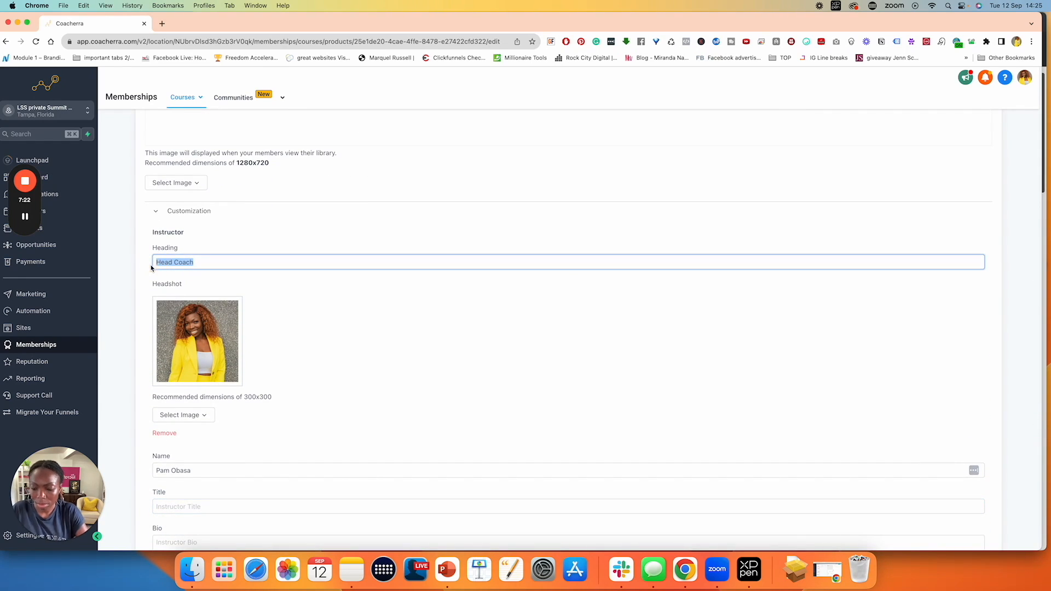
{"action": "left_click", "coordinate": [127, 289]}
{"action": "scroll", "coordinate": [185, 289], "scroll_direction": "down", "scroll_amount": 6}
{"action": "left_click", "coordinate": [212, 288]}
{"action": "key", "text": "super+v"}
- Examine the instructor bio's character limit, the logo and favicon image settings, and the advanced custom JS and CSS fields
{"action": "left_click", "coordinate": [244, 323]}
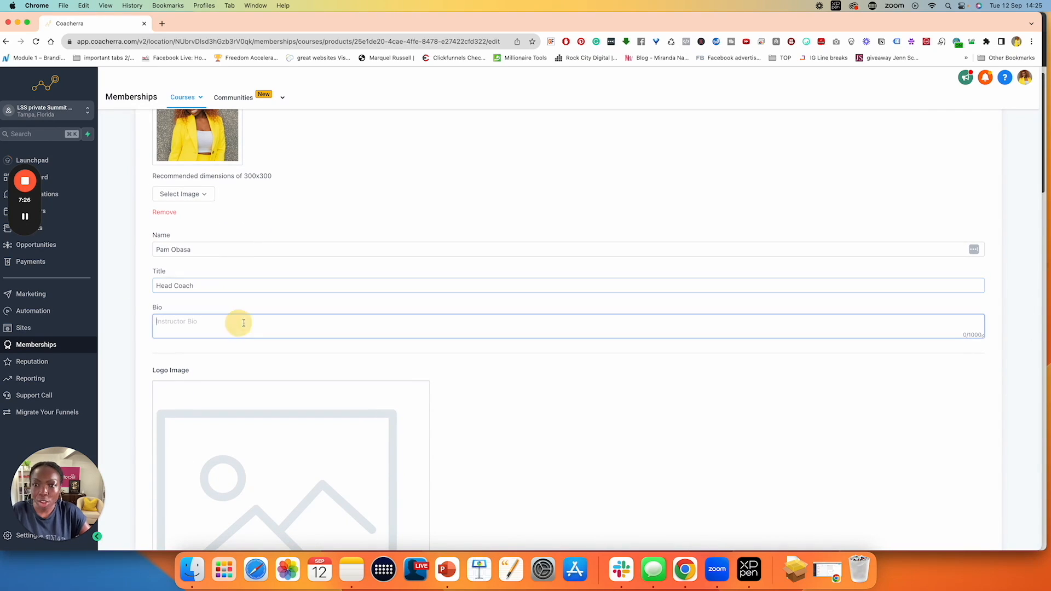
{"action": "left_click_drag", "start_coordinate": [967, 334], "coordinate": [982, 334]}
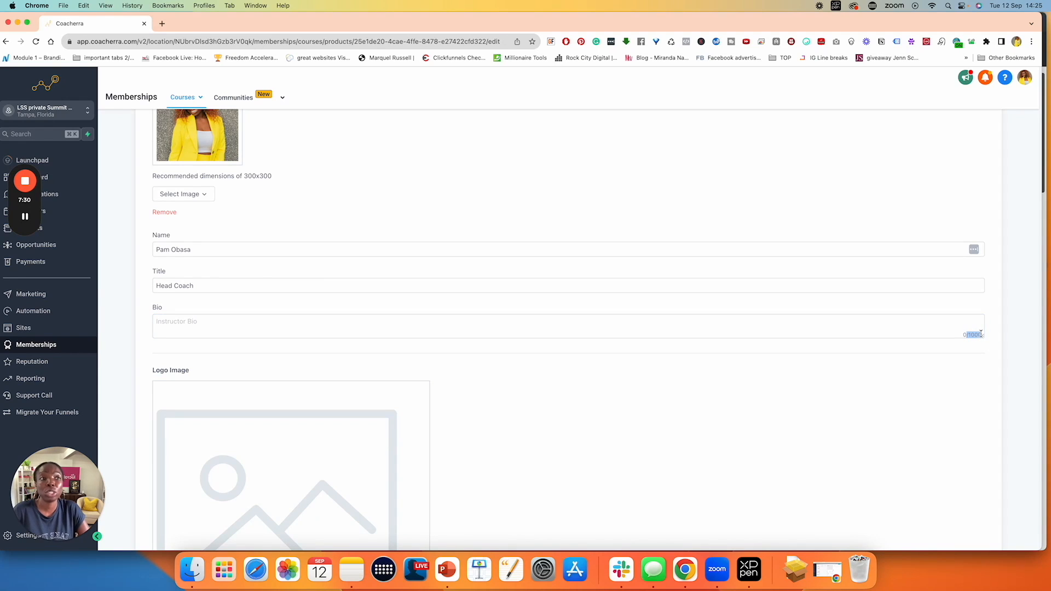
{"action": "scroll", "coordinate": [359, 275], "scroll_direction": "down", "scroll_amount": 4}
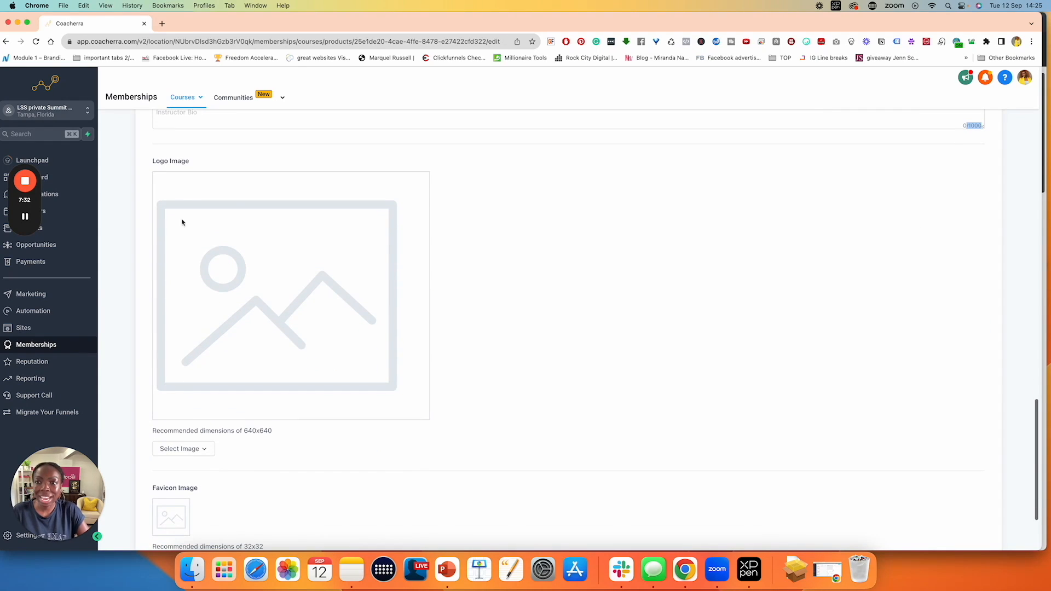
{"action": "scroll", "coordinate": [334, 246], "scroll_direction": "down", "scroll_amount": 2}
{"action": "scroll", "coordinate": [334, 246], "scroll_direction": "down", "scroll_amount": 2}
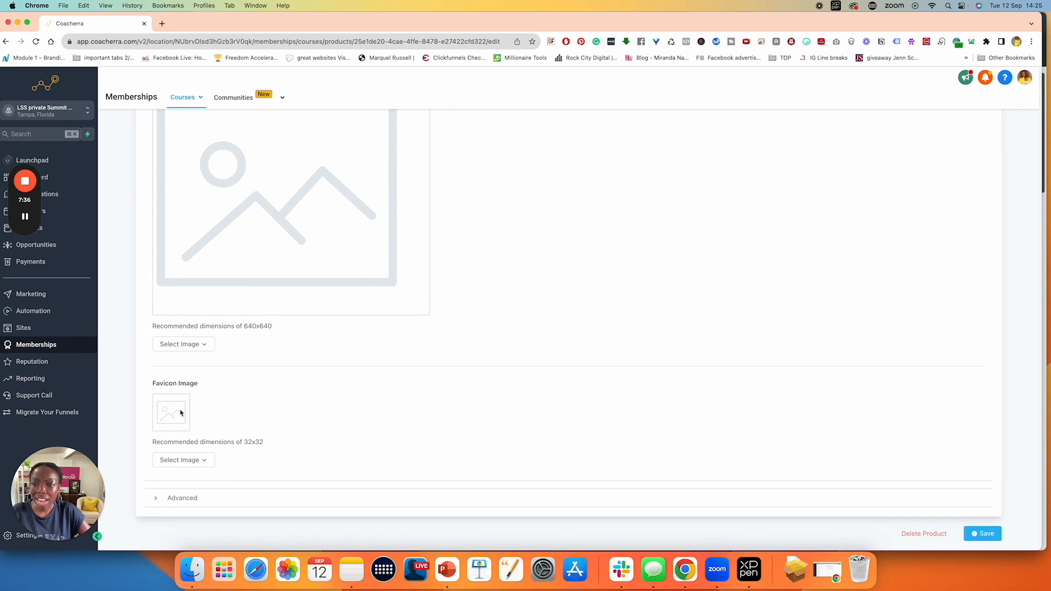
{"action": "scroll", "coordinate": [258, 401], "scroll_direction": "up", "scroll_amount": 15}
{"action": "scroll", "coordinate": [259, 402], "scroll_direction": "down", "scroll_amount": 5}
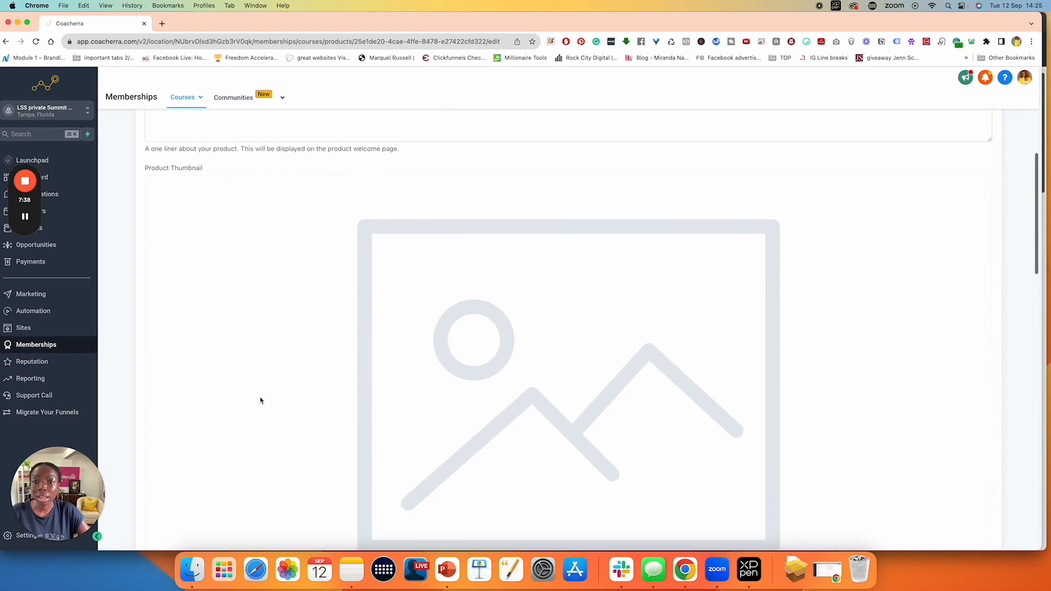
{"action": "scroll", "coordinate": [260, 400], "scroll_direction": "down", "scroll_amount": 12}
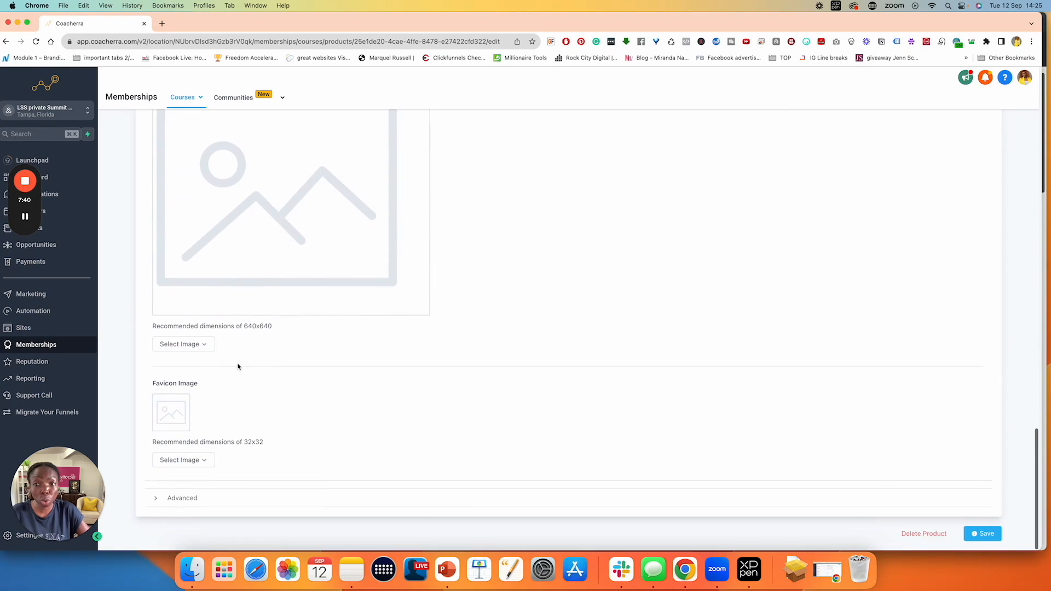
{"action": "left_click", "coordinate": [157, 498]}
{"action": "scroll", "coordinate": [260, 476], "scroll_direction": "down", "scroll_amount": 5}
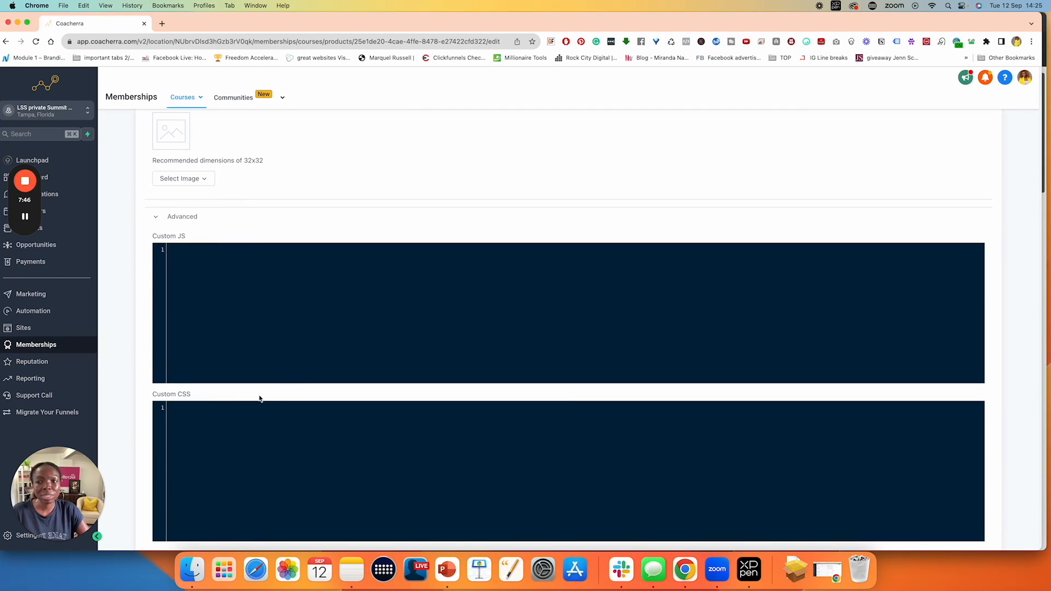
{"action": "left_click", "coordinate": [156, 216]}
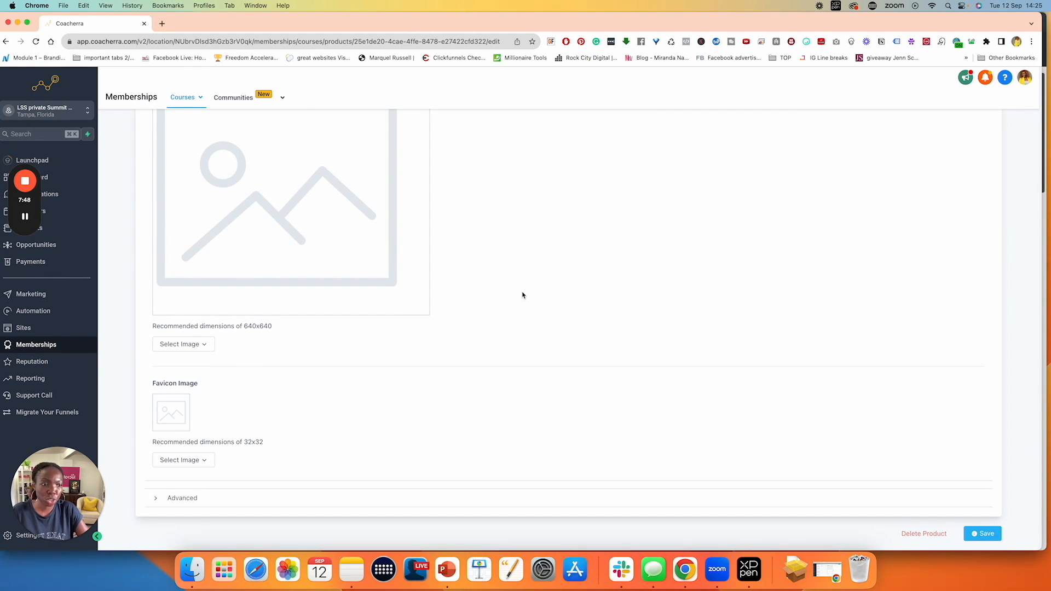
- Save the ABC Coaching product details and dismiss the notification
{"action": "scroll", "coordinate": [522, 295], "scroll_direction": "up", "scroll_amount": 10}
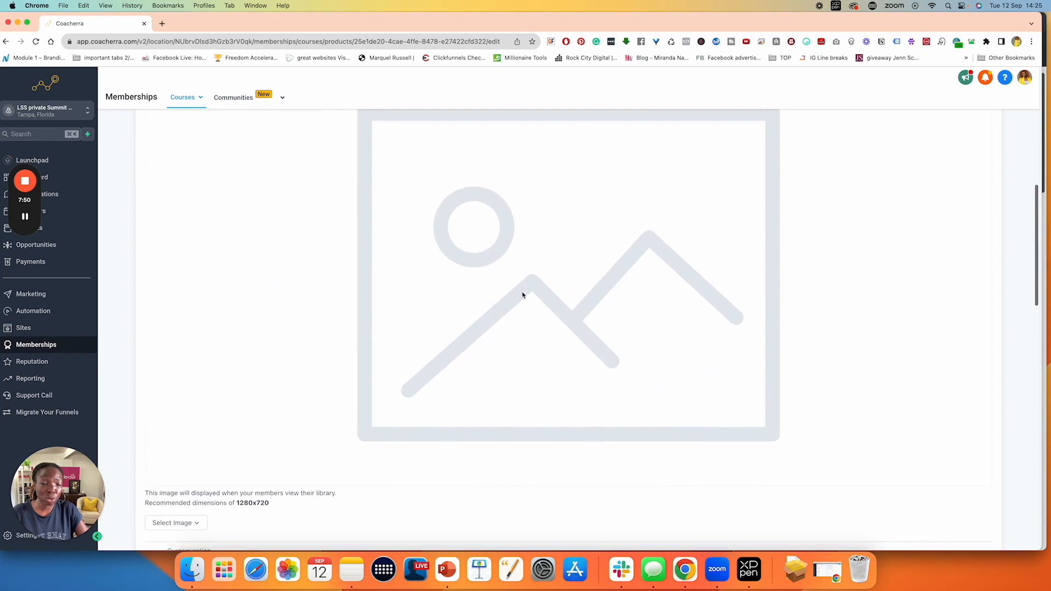
{"action": "scroll", "coordinate": [522, 295], "scroll_direction": "up", "scroll_amount": 10}
{"action": "left_click", "coordinate": [986, 139]}
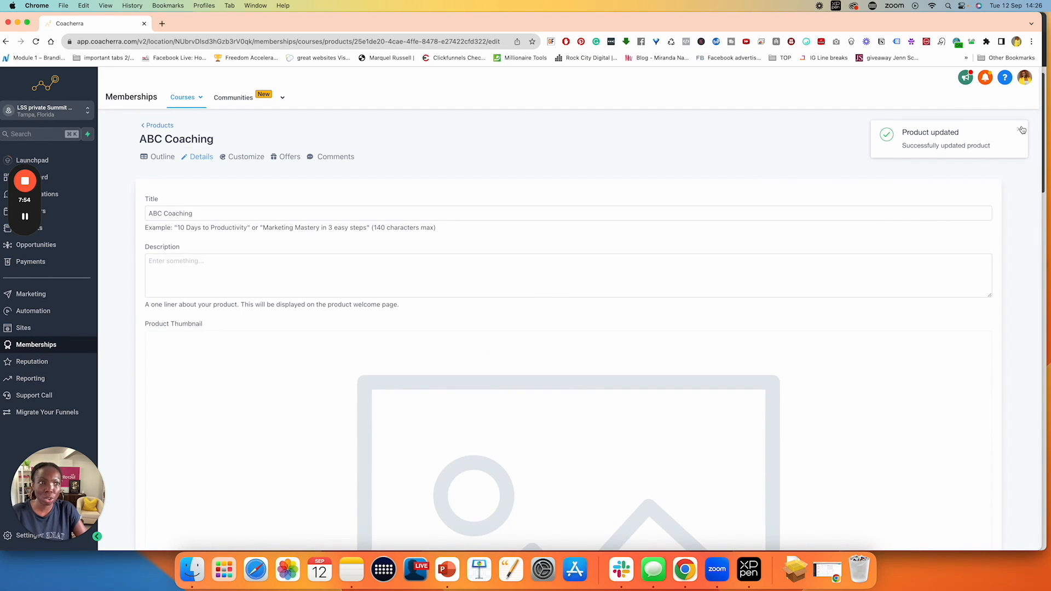
{"action": "left_click", "coordinate": [1022, 130]}
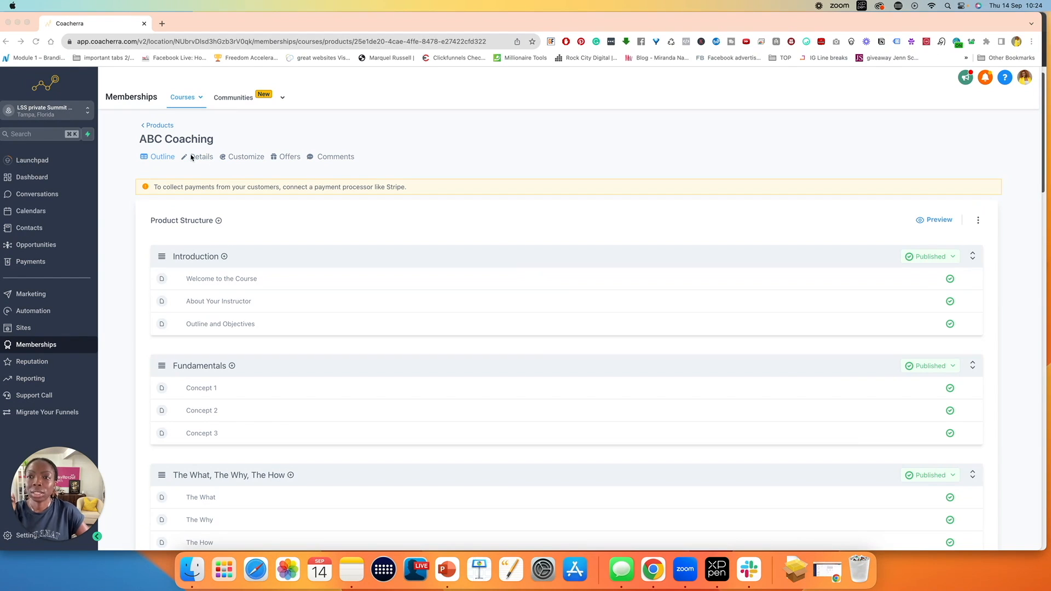
- Look over the theme gallery for ABC Coaching and open the Classic theme for customization
{"action": "left_click", "coordinate": [234, 158]}
{"action": "mouse_move", "coordinate": [453, 252]}
{"action": "mouse_move", "coordinate": [744, 238]}
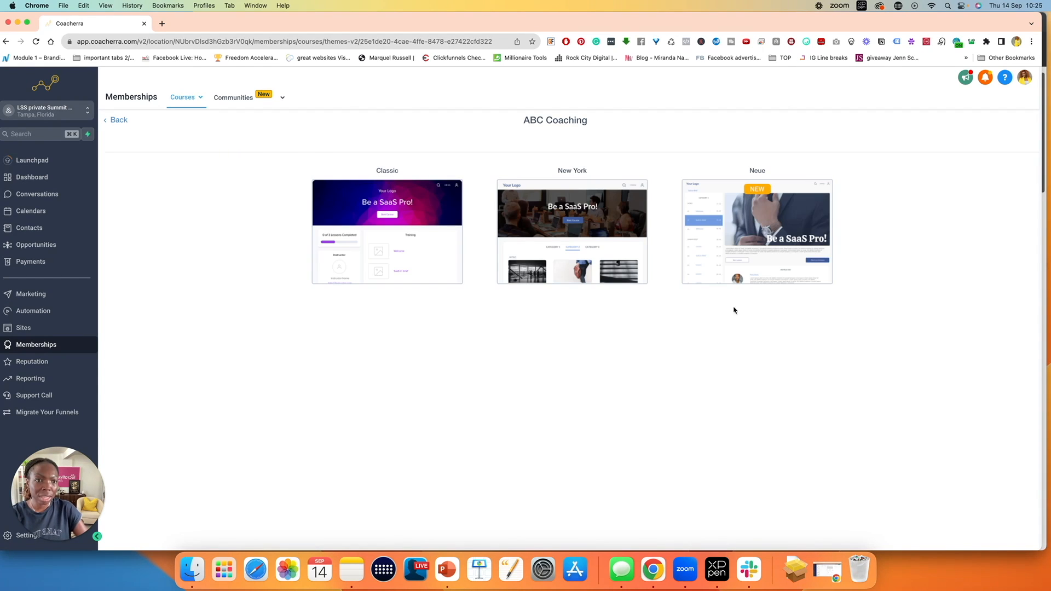
{"action": "mouse_move", "coordinate": [408, 224]}
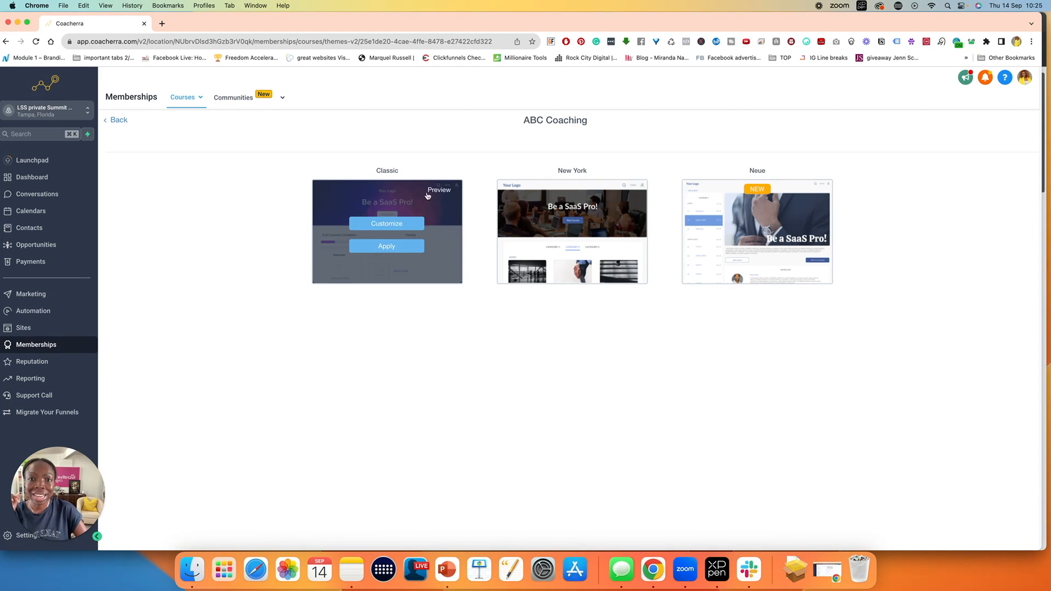
{"action": "left_click", "coordinate": [387, 225]}
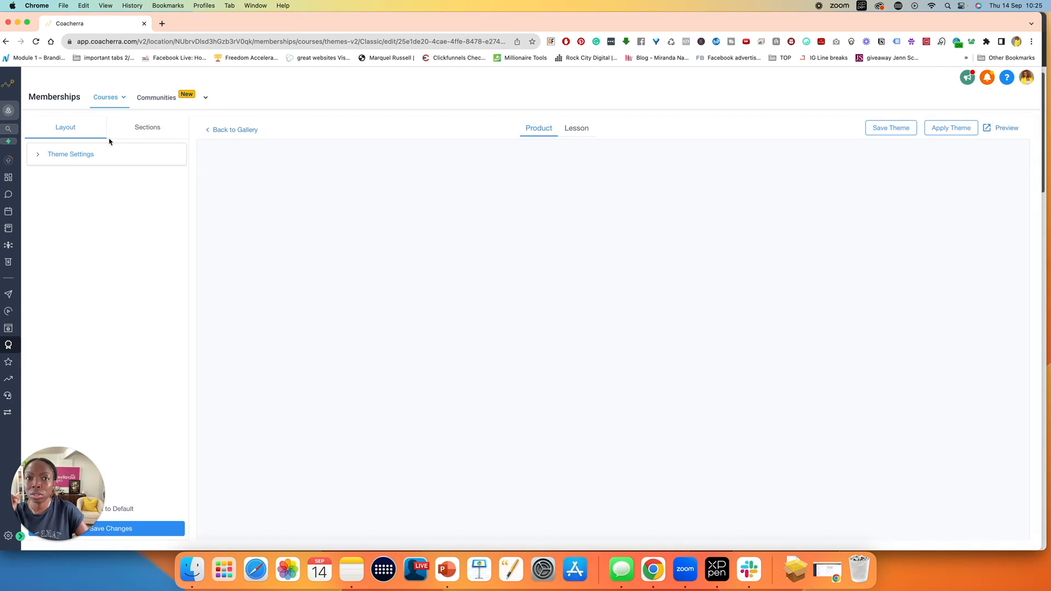
- Expand the Classic theme's settings for ABC Coaching
{"action": "left_click", "coordinate": [76, 156]}
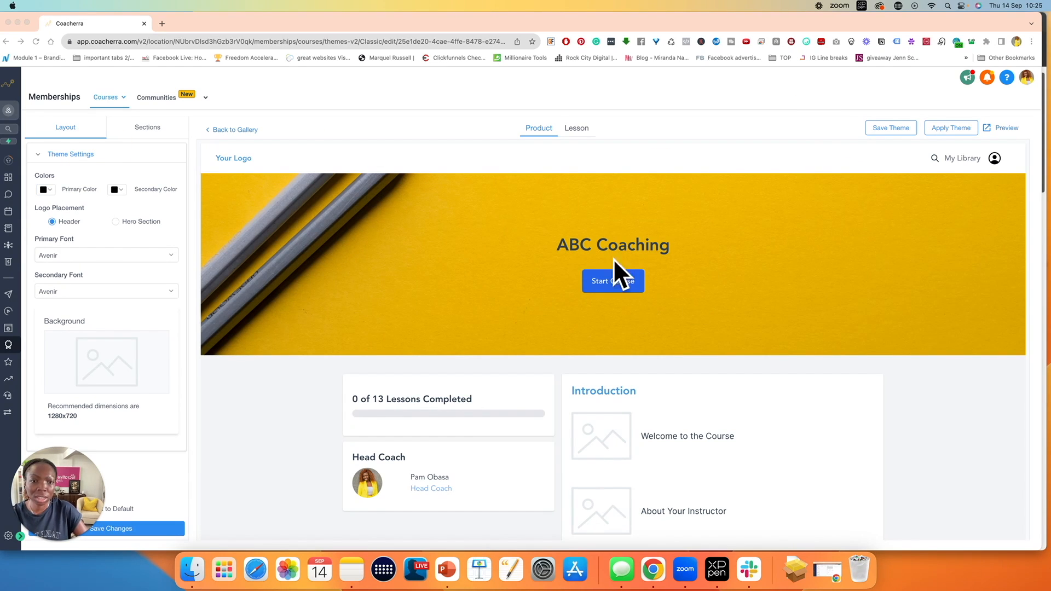
{"action": "left_click", "coordinate": [45, 189]}
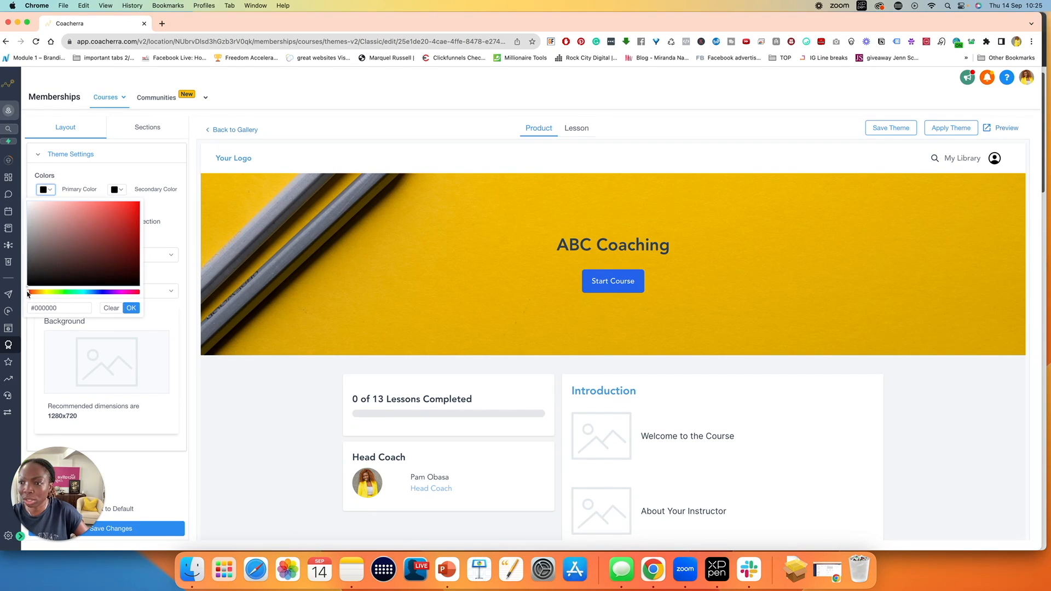
{"action": "left_click_drag", "start_coordinate": [29, 295], "coordinate": [127, 298]}
{"action": "left_click", "coordinate": [120, 221]}
{"action": "left_click", "coordinate": [139, 190]}
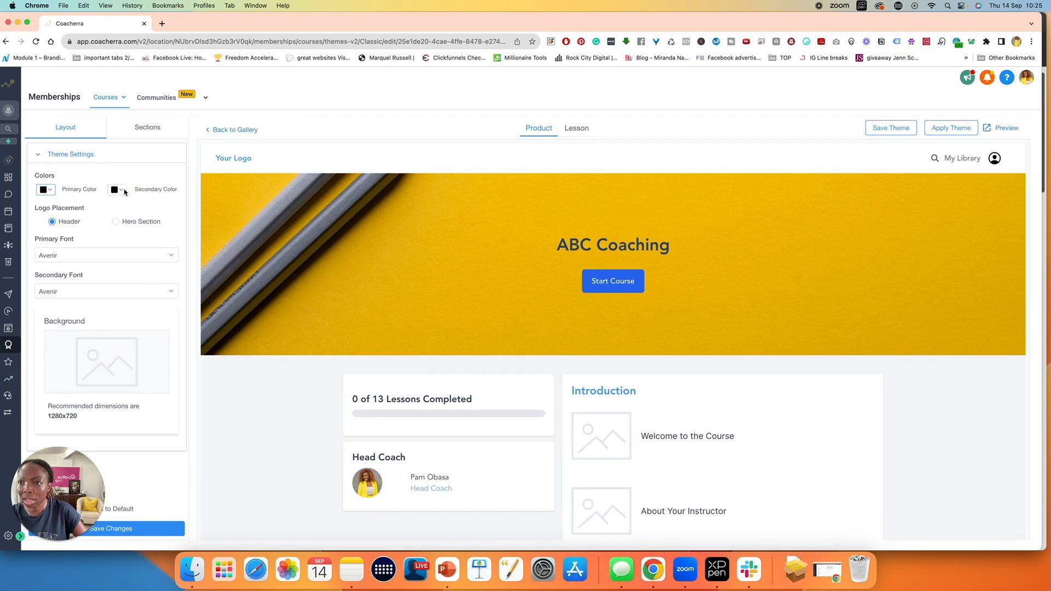
{"action": "left_click", "coordinate": [117, 189]}
{"action": "left_click", "coordinate": [48, 191]}
- Set the theme's primary color to magenta #E61CCA and confirm the secondary color as black #000000
{"action": "left_click", "coordinate": [47, 190]}
{"action": "left_click", "coordinate": [119, 292]}
{"action": "left_click", "coordinate": [126, 210]}
{"action": "left_click", "coordinate": [130, 309]}
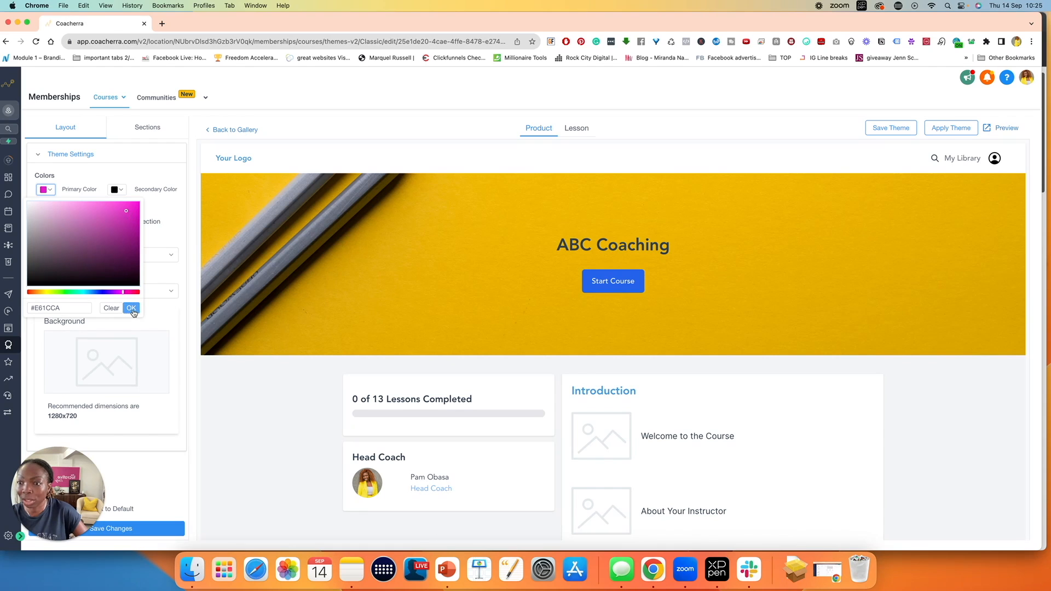
{"action": "left_click", "coordinate": [122, 191]}
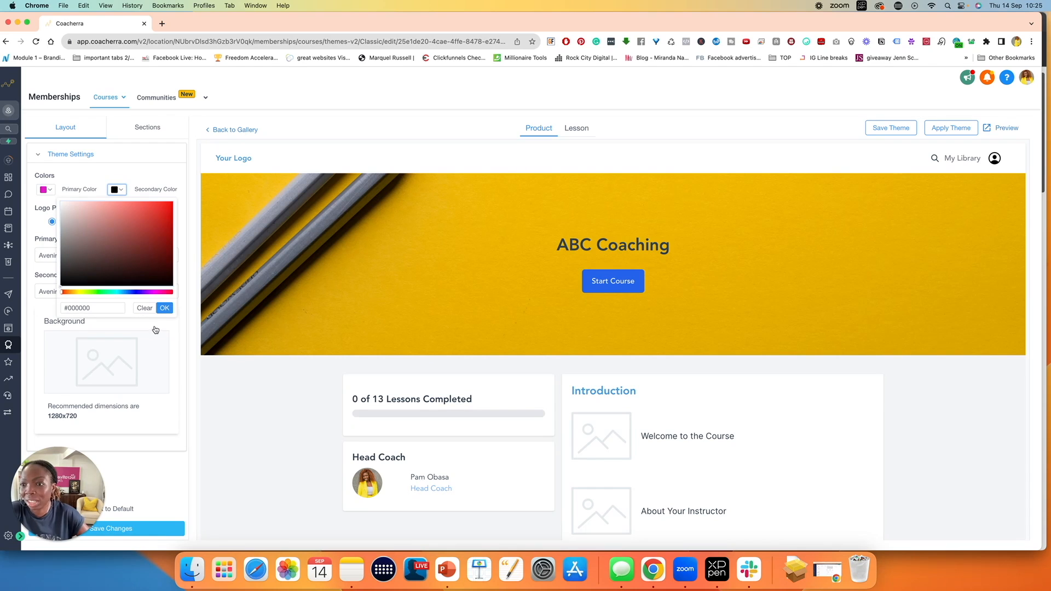
{"action": "left_click", "coordinate": [167, 312]}
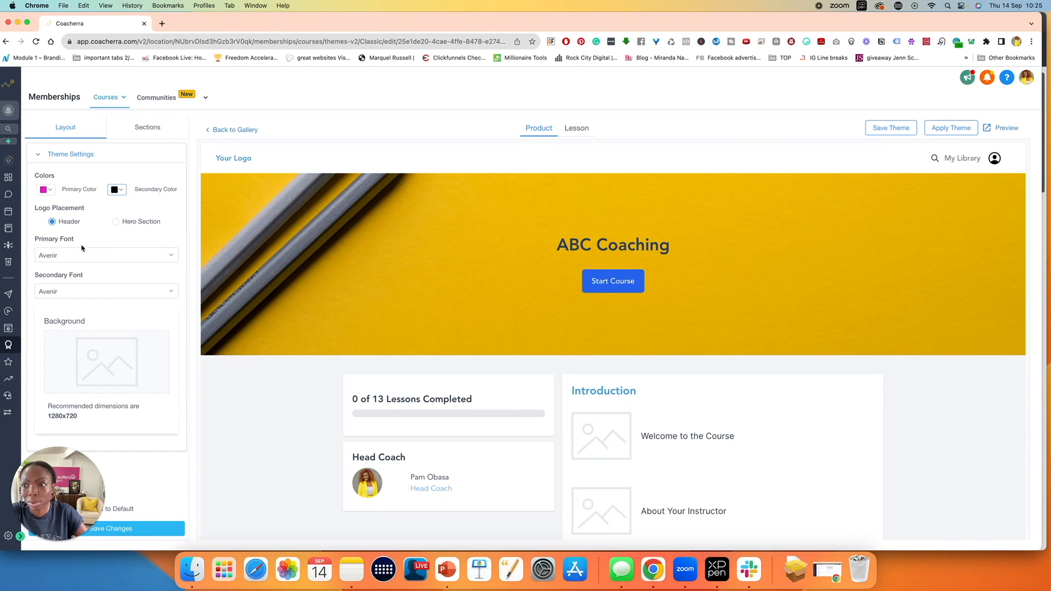
- Look over the available primary and secondary fonts for the theme
{"action": "left_click", "coordinate": [169, 255]}
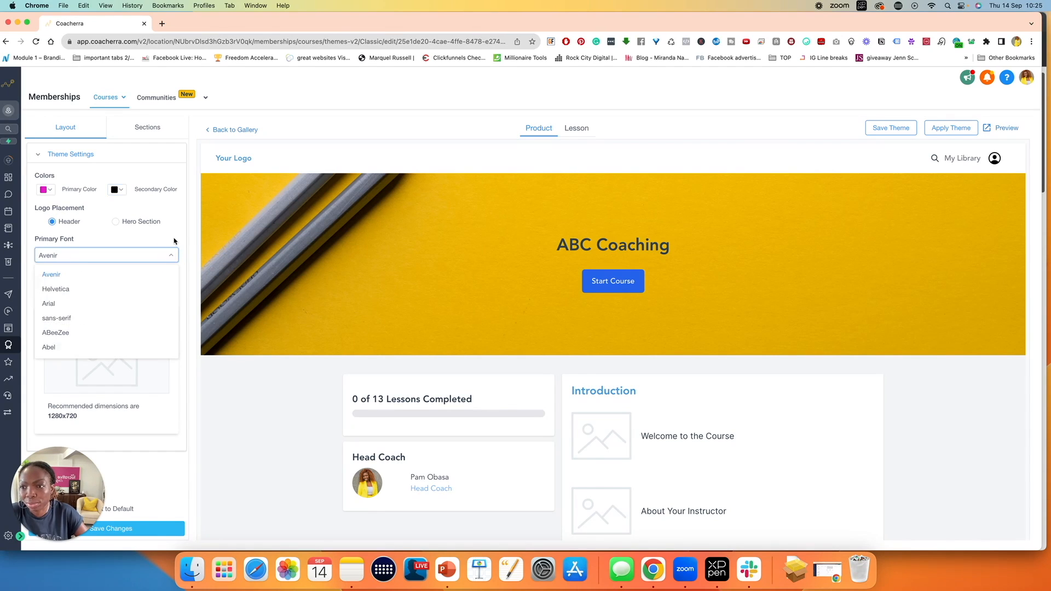
{"action": "left_click", "coordinate": [172, 243]}
{"action": "left_click", "coordinate": [173, 293]}
{"action": "left_click", "coordinate": [169, 274]}
{"action": "scroll", "coordinate": [170, 275], "scroll_direction": "down", "scroll_amount": 1}
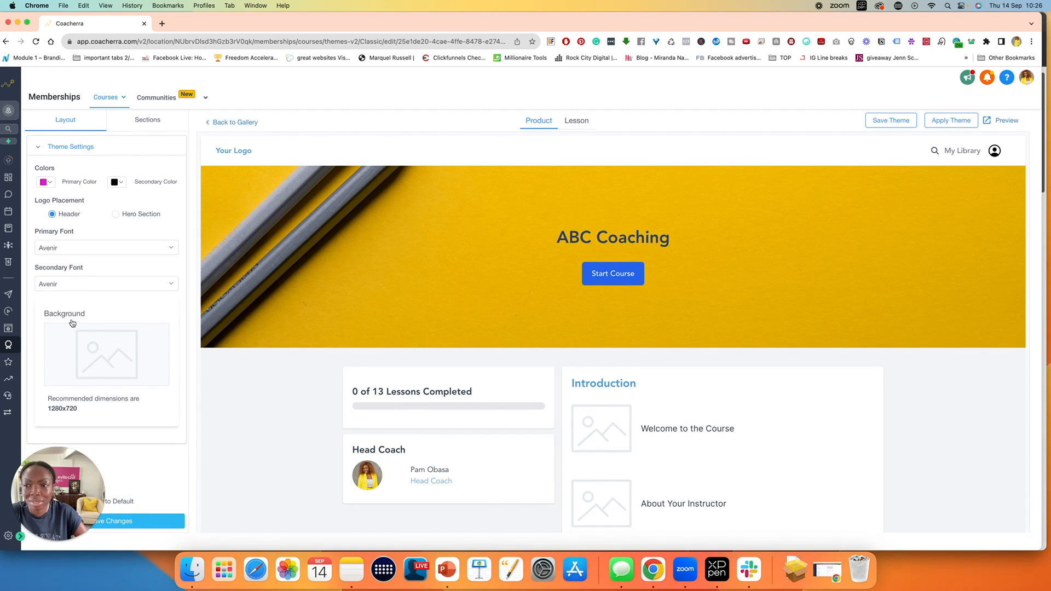
{"action": "left_click", "coordinate": [93, 364]}
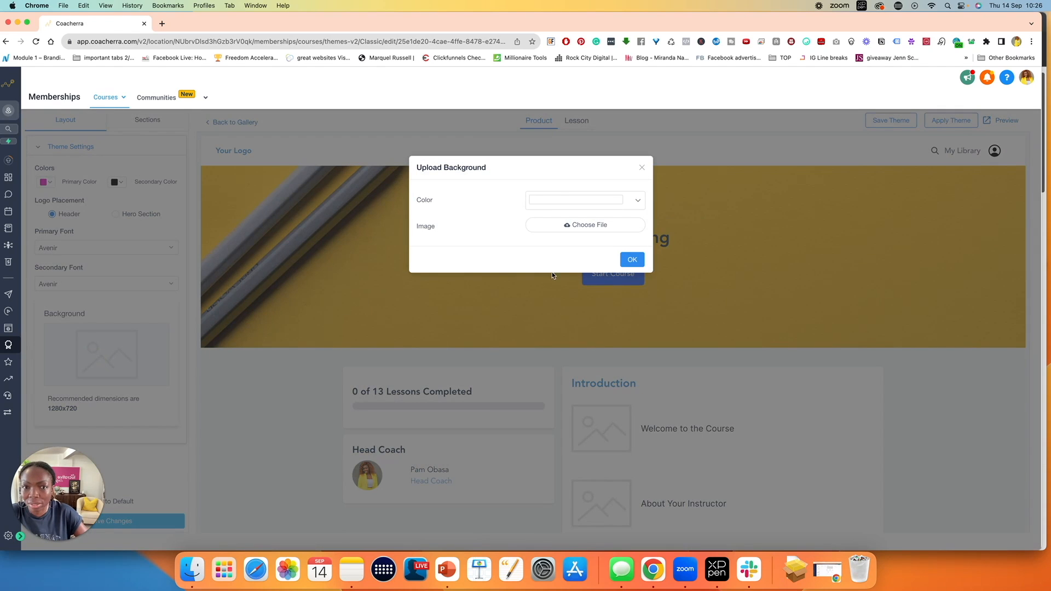
{"action": "left_click", "coordinate": [640, 201]}
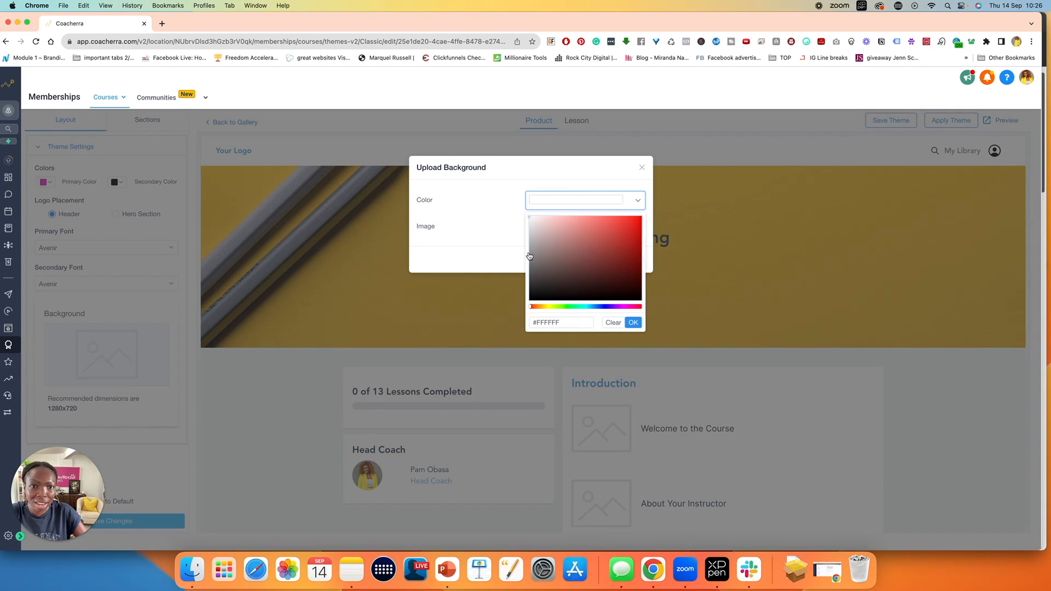
{"action": "left_click", "coordinate": [623, 306]}
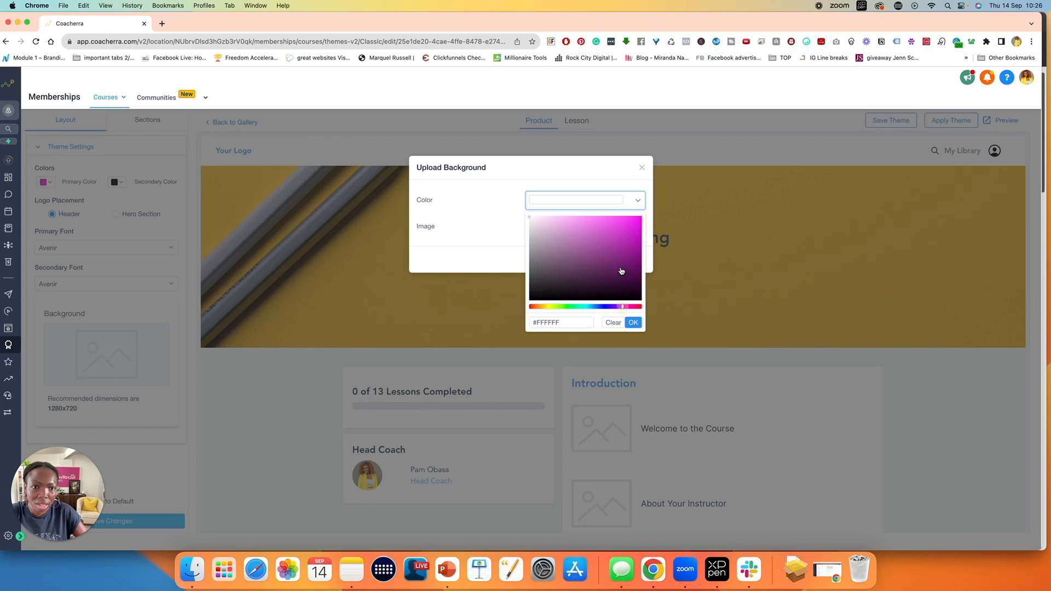
{"action": "left_click", "coordinate": [614, 323]}
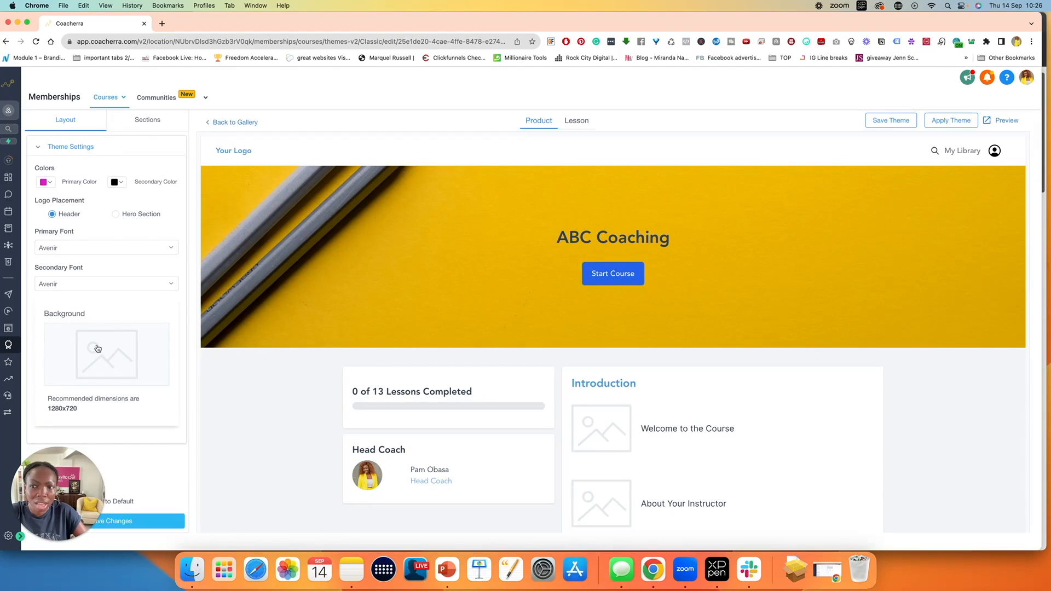
- Upload branderry.png from the Desktop as the theme's background image, save the changes and check the product page preview
{"action": "left_click", "coordinate": [81, 386]}
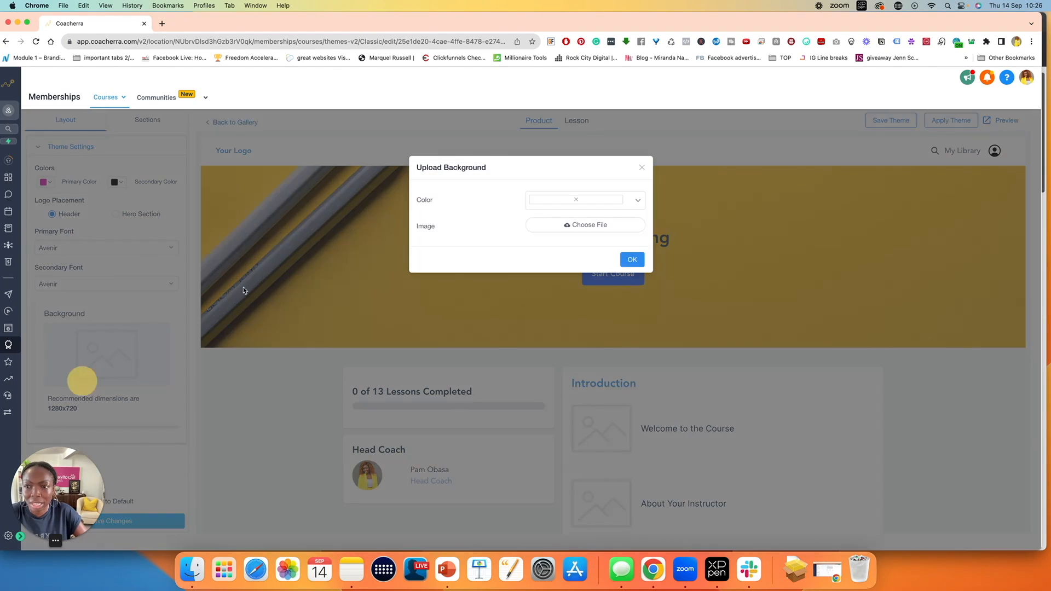
{"action": "left_click", "coordinate": [640, 202]}
{"action": "left_click", "coordinate": [494, 235]}
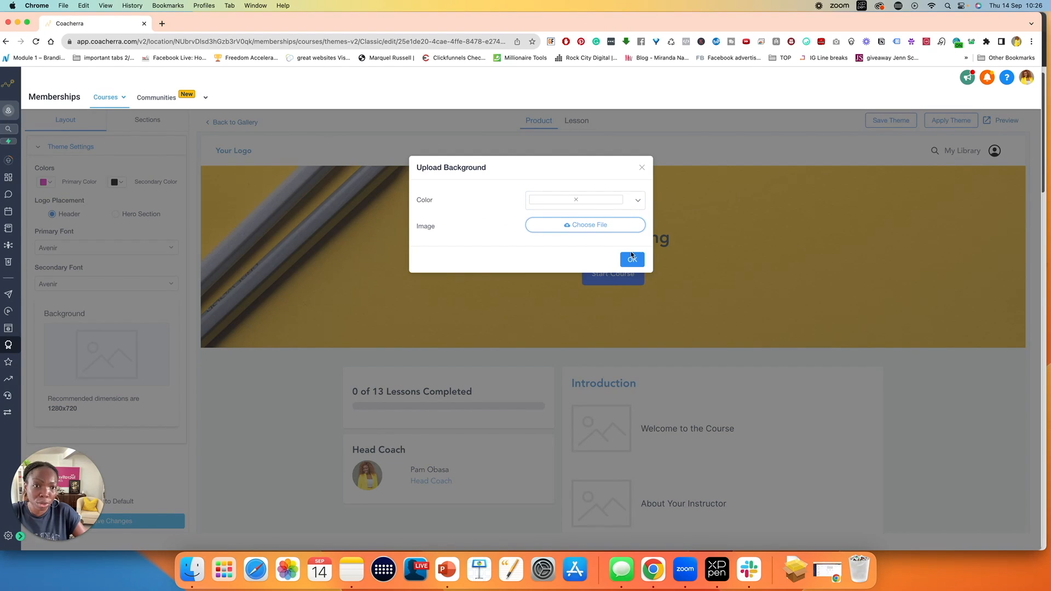
{"action": "left_click", "coordinate": [575, 230]}
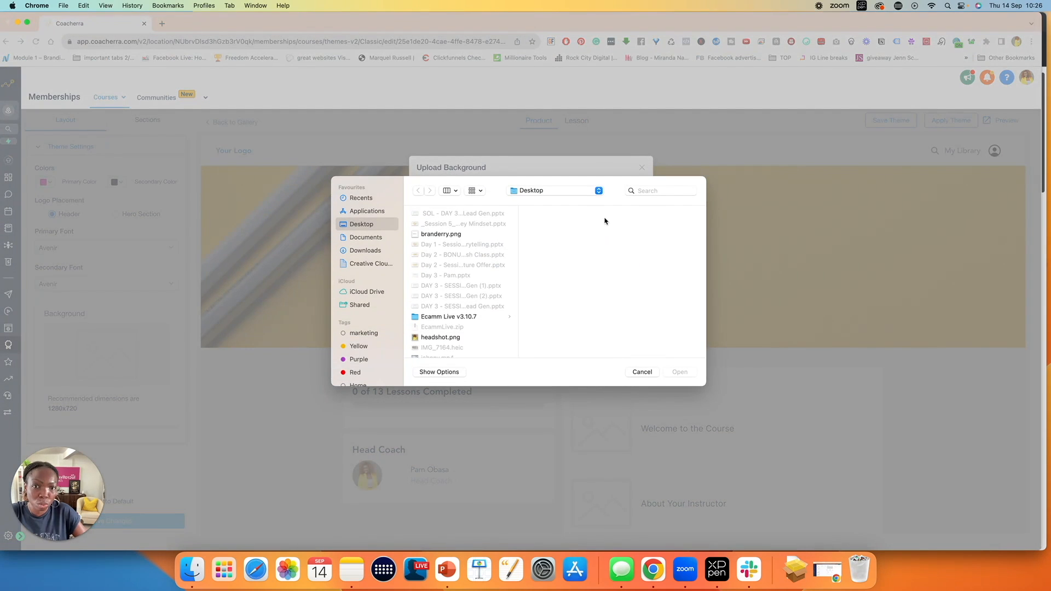
{"action": "left_click", "coordinate": [451, 237]}
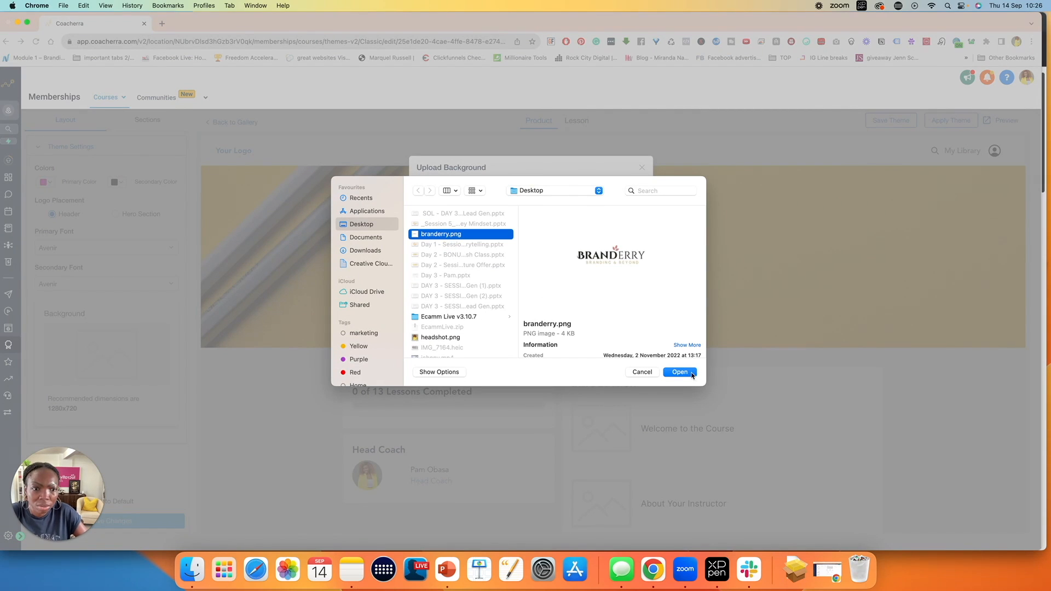
{"action": "left_click", "coordinate": [692, 374]}
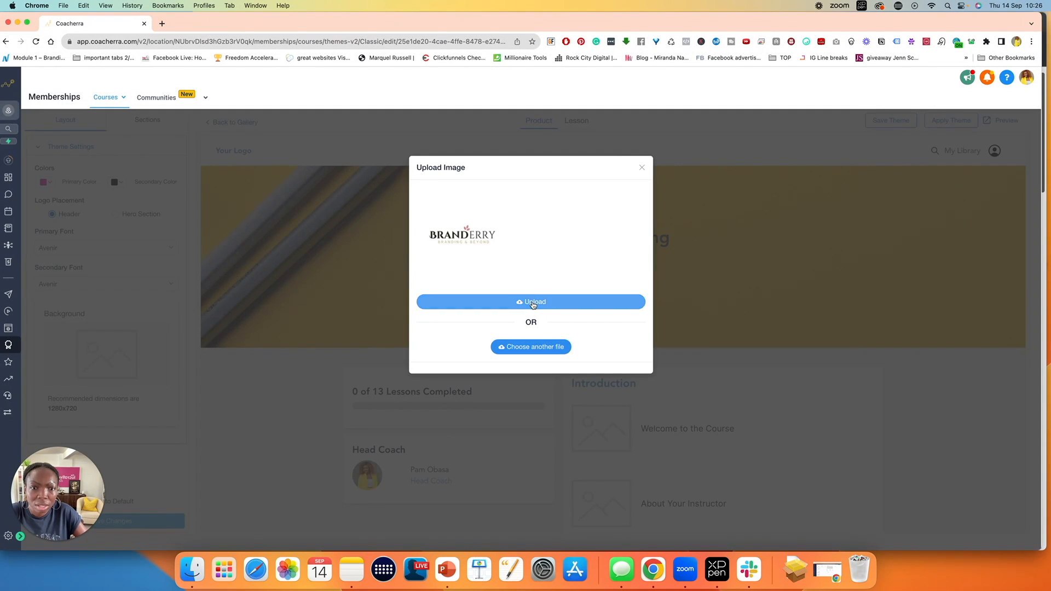
{"action": "left_click", "coordinate": [534, 304]}
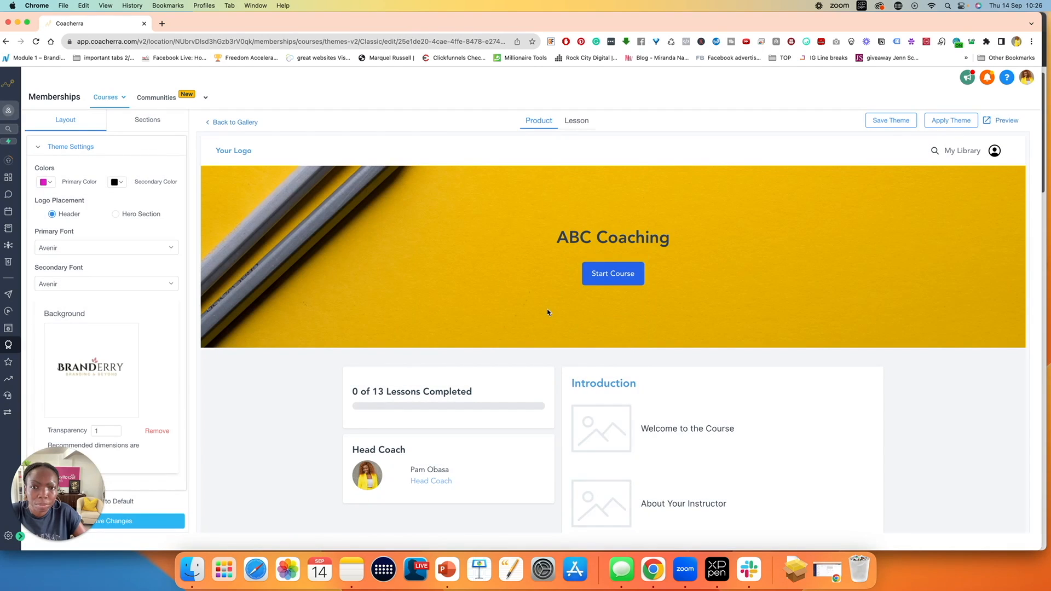
{"action": "left_click", "coordinate": [121, 523]}
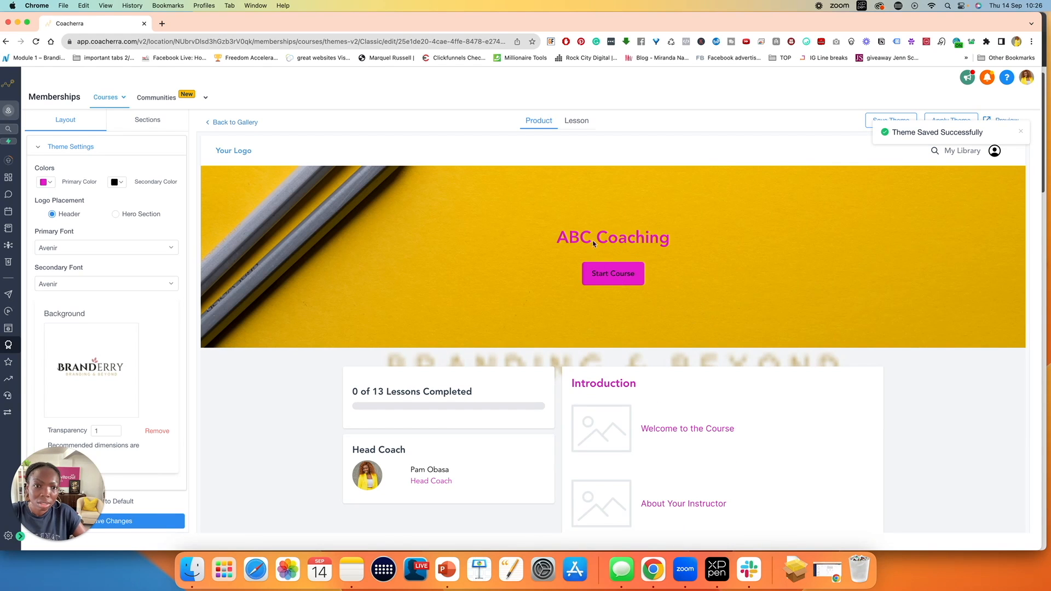
{"action": "scroll", "coordinate": [642, 362], "scroll_direction": "down", "scroll_amount": 5}
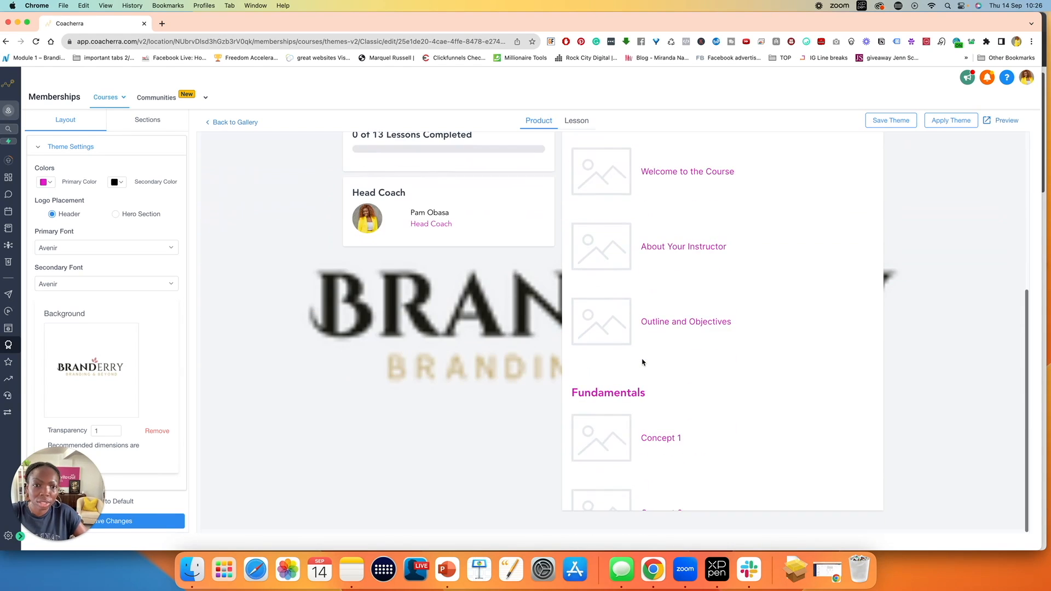
- Set the logo placement to Hero Section, review the product page preview and save the theme changes
{"action": "left_click", "coordinate": [115, 215]}
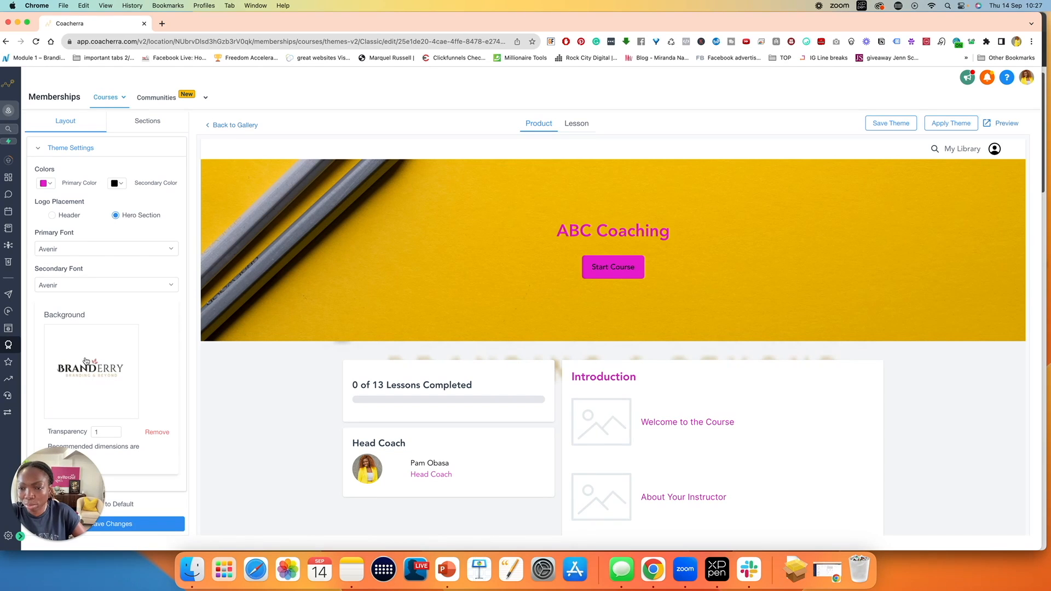
{"action": "scroll", "coordinate": [263, 419], "scroll_direction": "down", "scroll_amount": 5}
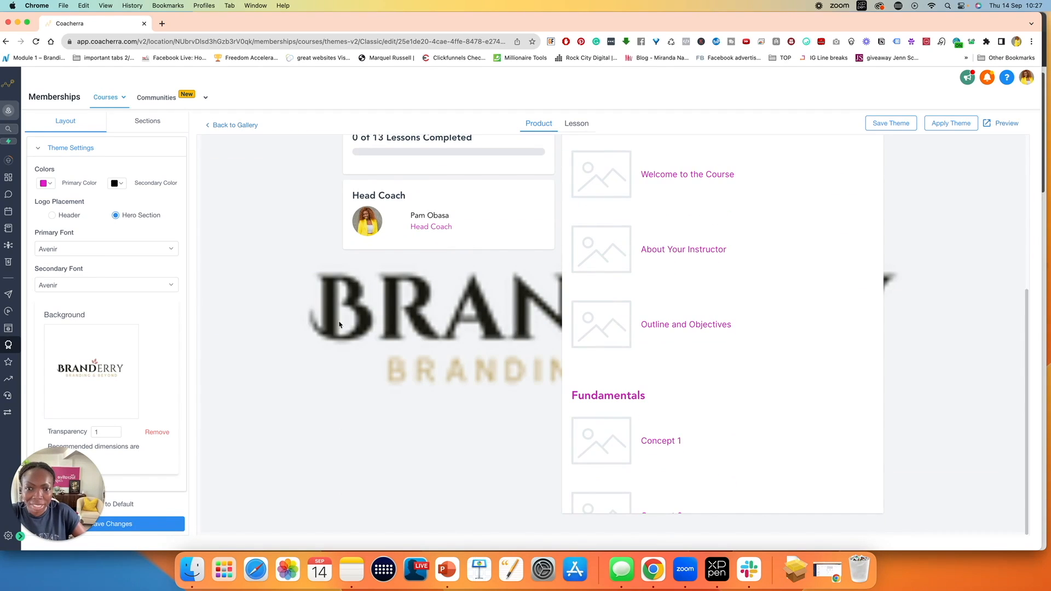
{"action": "scroll", "coordinate": [422, 355], "scroll_direction": "up", "scroll_amount": 5}
{"action": "scroll", "coordinate": [421, 356], "scroll_direction": "down", "scroll_amount": 5}
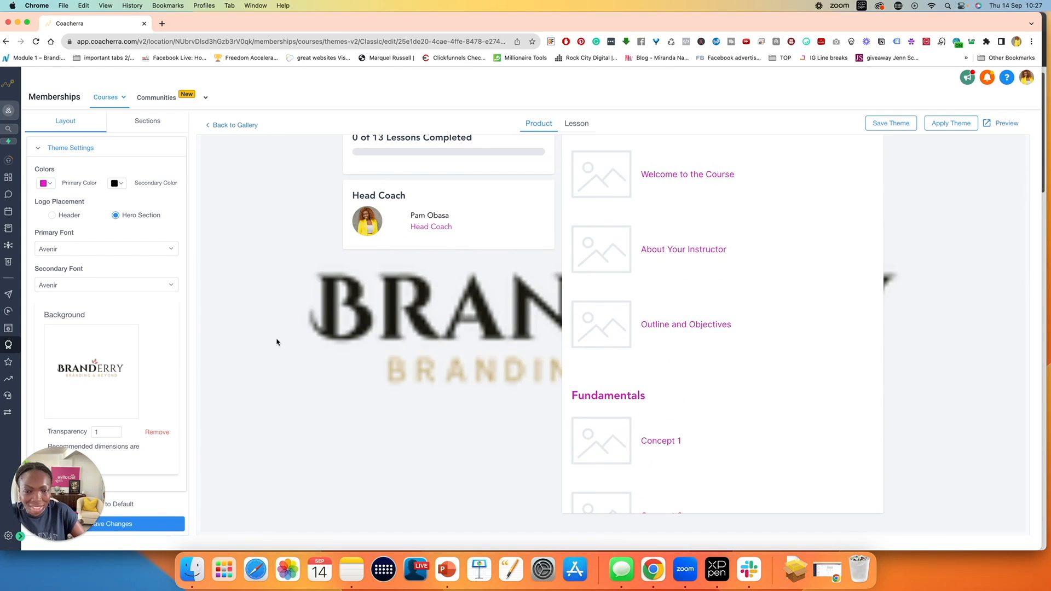
{"action": "scroll", "coordinate": [504, 329], "scroll_direction": "up", "scroll_amount": 5}
{"action": "scroll", "coordinate": [453, 345], "scroll_direction": "down", "scroll_amount": 5}
{"action": "scroll", "coordinate": [383, 323], "scroll_direction": "up", "scroll_amount": 5}
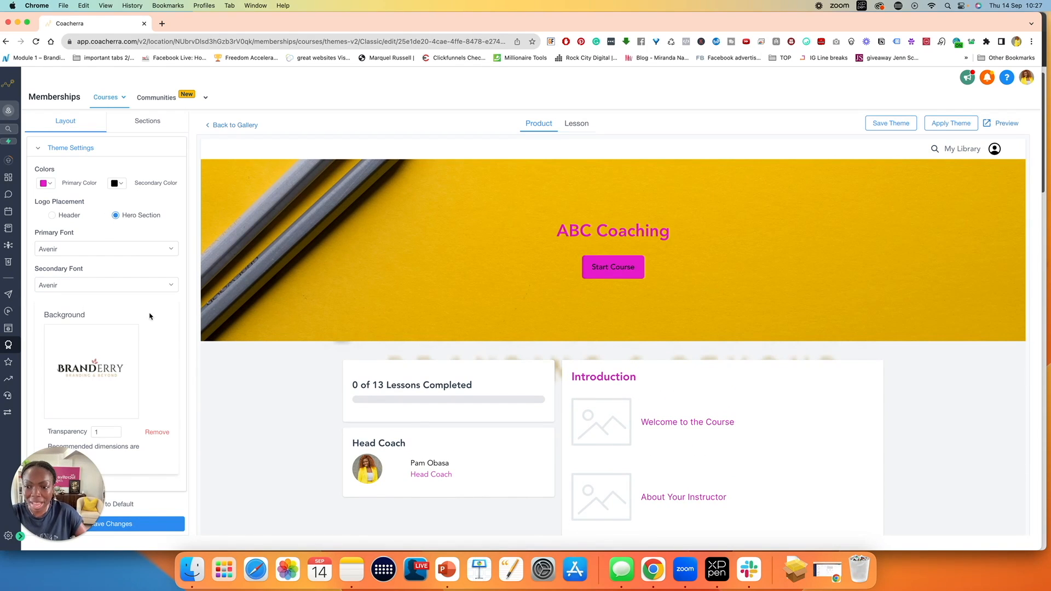
{"action": "left_click", "coordinate": [136, 519]}
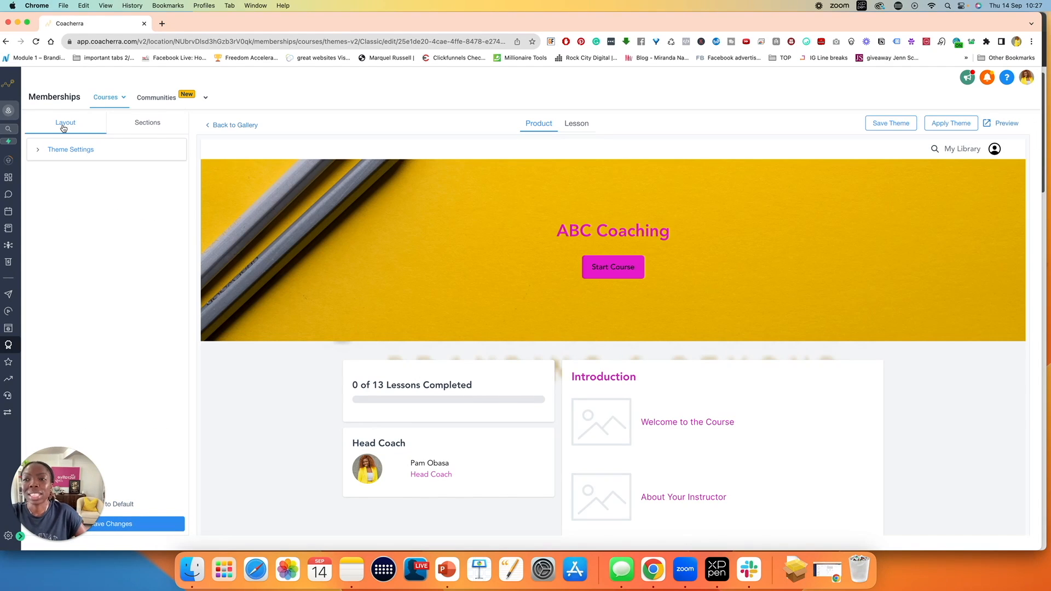
{"action": "scroll", "coordinate": [392, 293], "scroll_direction": "down", "scroll_amount": 5}
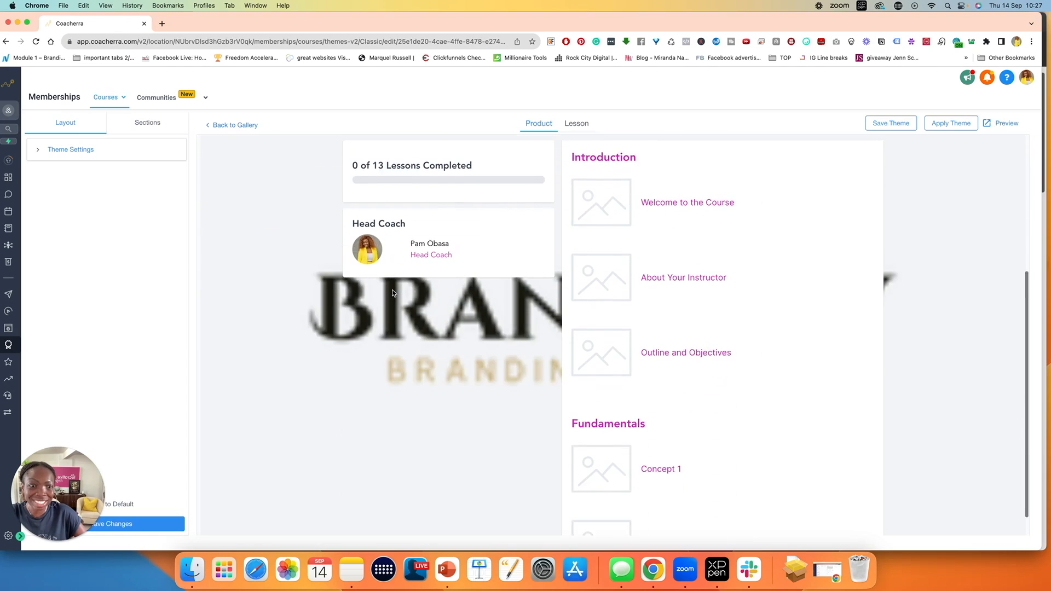
{"action": "scroll", "coordinate": [393, 293], "scroll_direction": "up", "scroll_amount": 5}
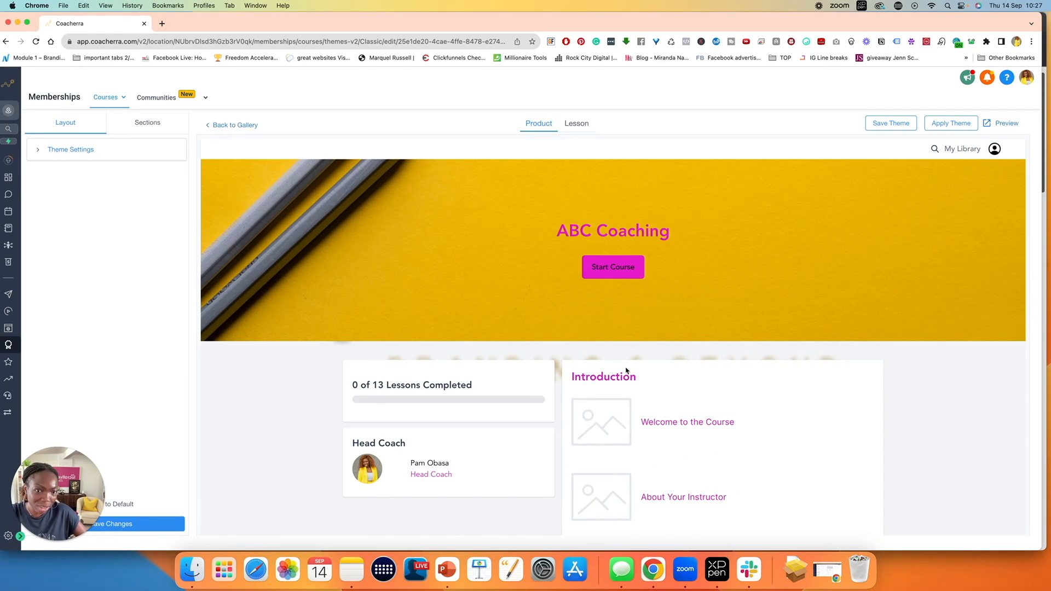
{"action": "scroll", "coordinate": [688, 442], "scroll_direction": "down", "scroll_amount": 5}
{"action": "scroll", "coordinate": [688, 442], "scroll_direction": "up", "scroll_amount": 5}
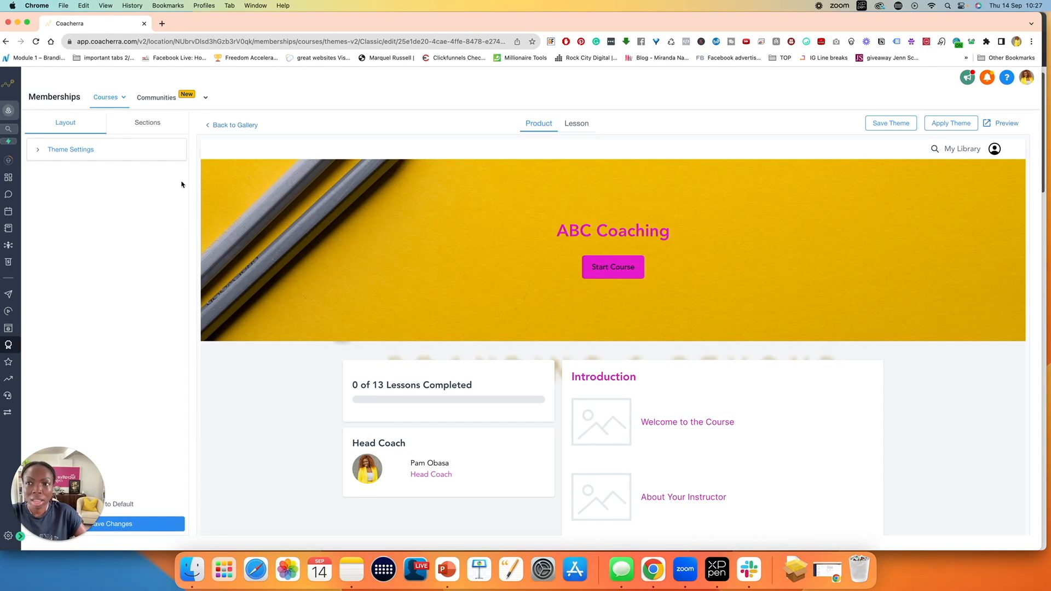
- Show the product page's section settings with the Header and Hero options expanded
{"action": "left_click", "coordinate": [146, 126]}
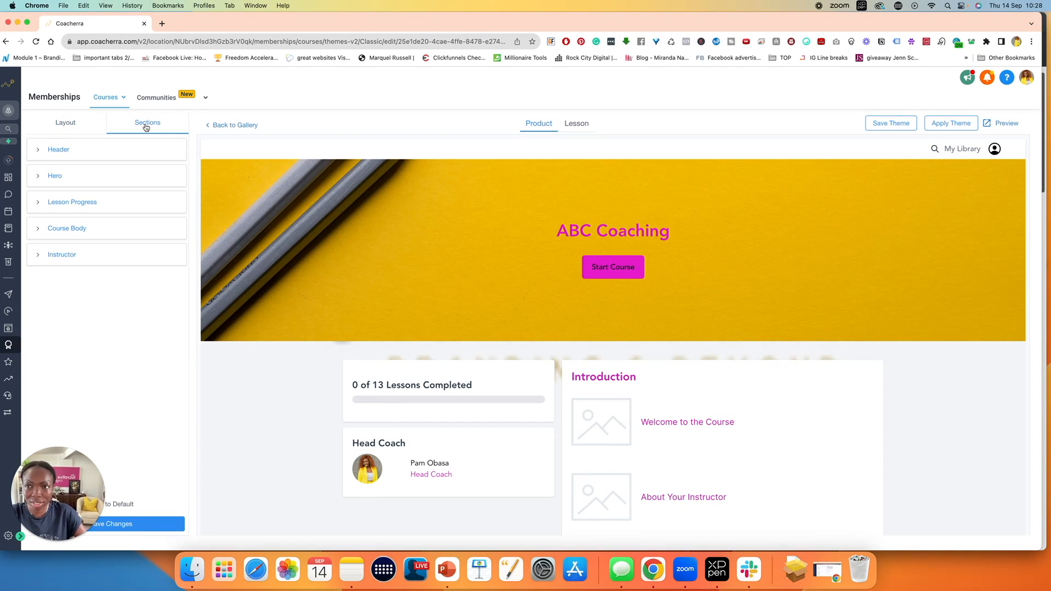
{"action": "left_click", "coordinate": [42, 150]}
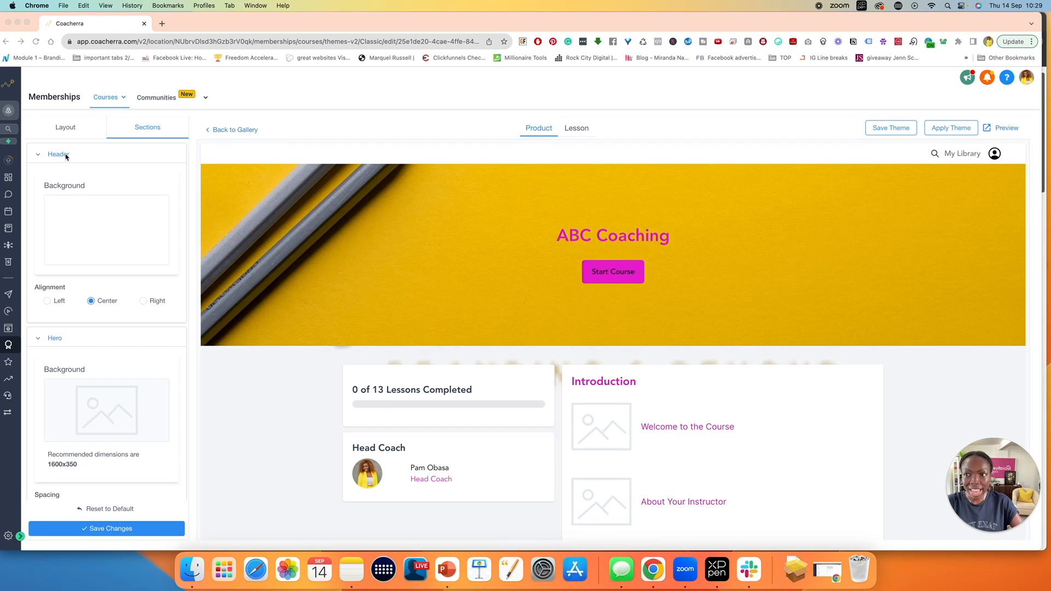
{"action": "scroll", "coordinate": [61, 355], "scroll_direction": "down", "scroll_amount": 3}
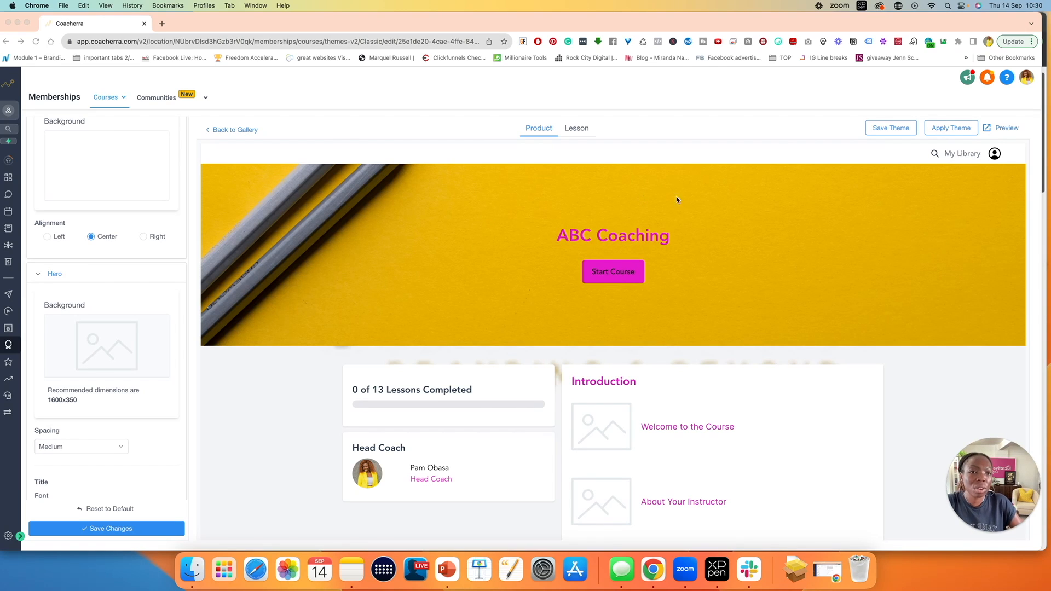
- Upload branderry.png from the Desktop as the Hero section's background image and save the changes
{"action": "left_click", "coordinate": [86, 337]}
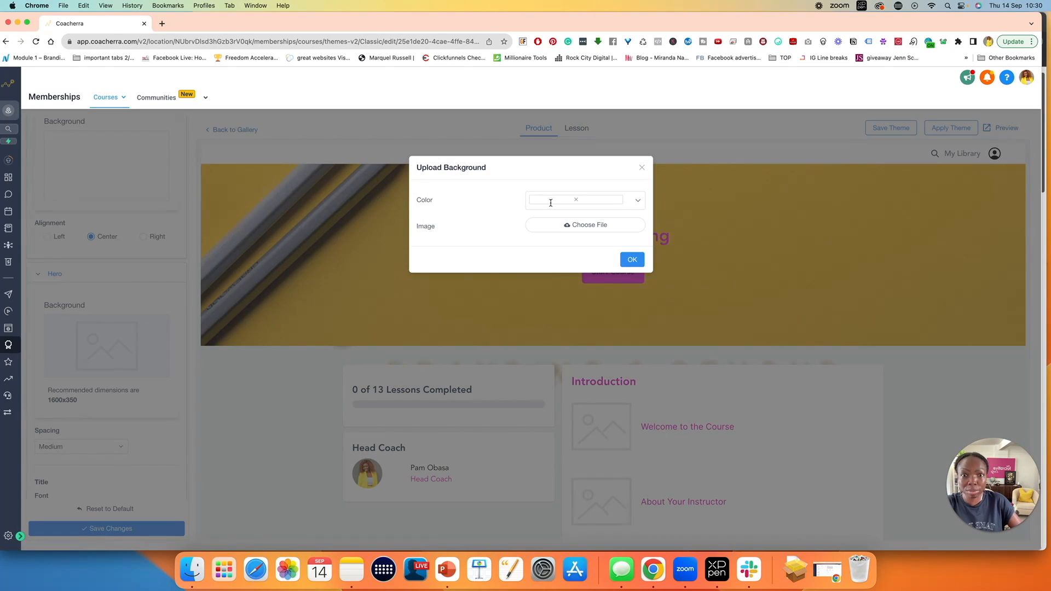
{"action": "left_click", "coordinate": [590, 228]}
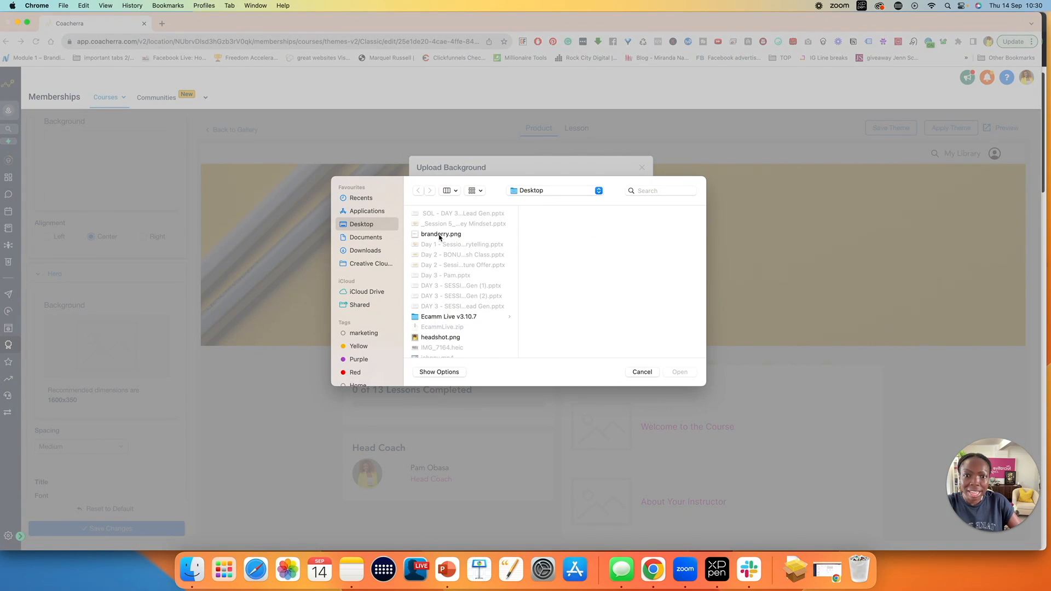
{"action": "scroll", "coordinate": [446, 282], "scroll_direction": "down", "scroll_amount": 15}
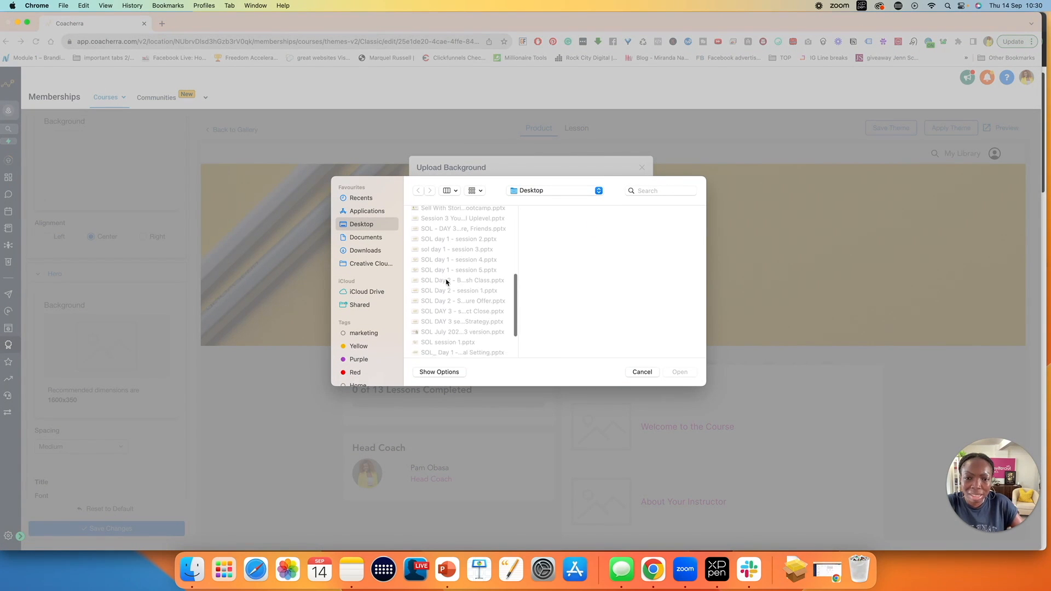
{"action": "scroll", "coordinate": [447, 282], "scroll_direction": "up", "scroll_amount": 10}
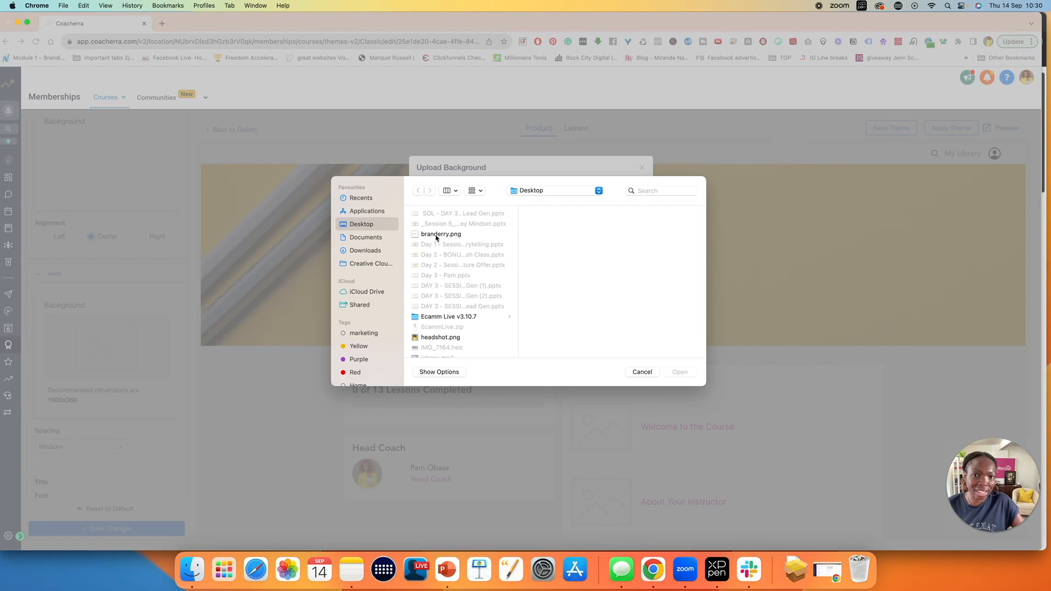
{"action": "left_click", "coordinate": [436, 236]}
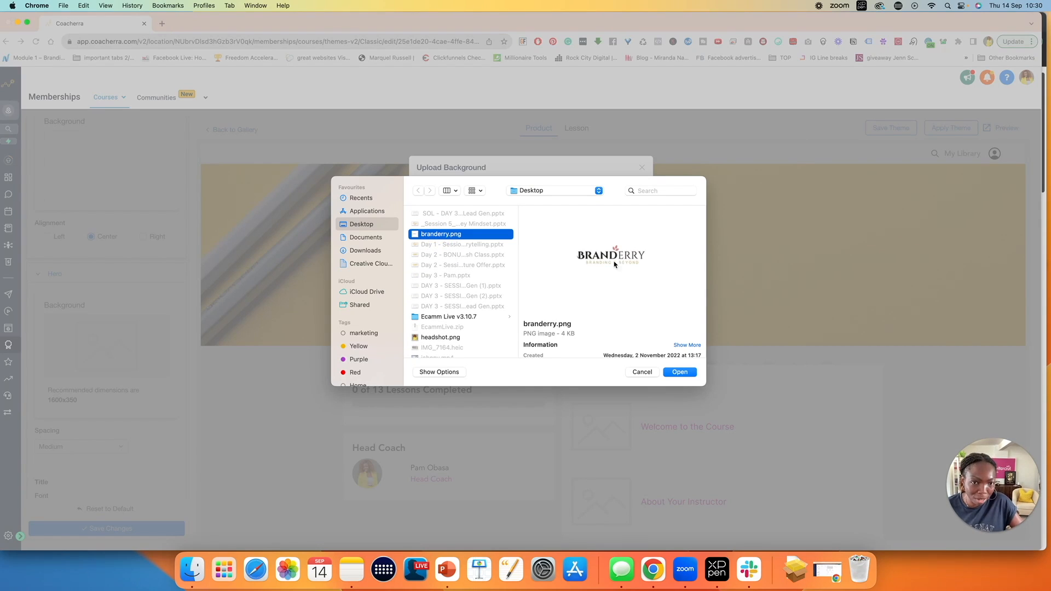
{"action": "left_click", "coordinate": [679, 372]}
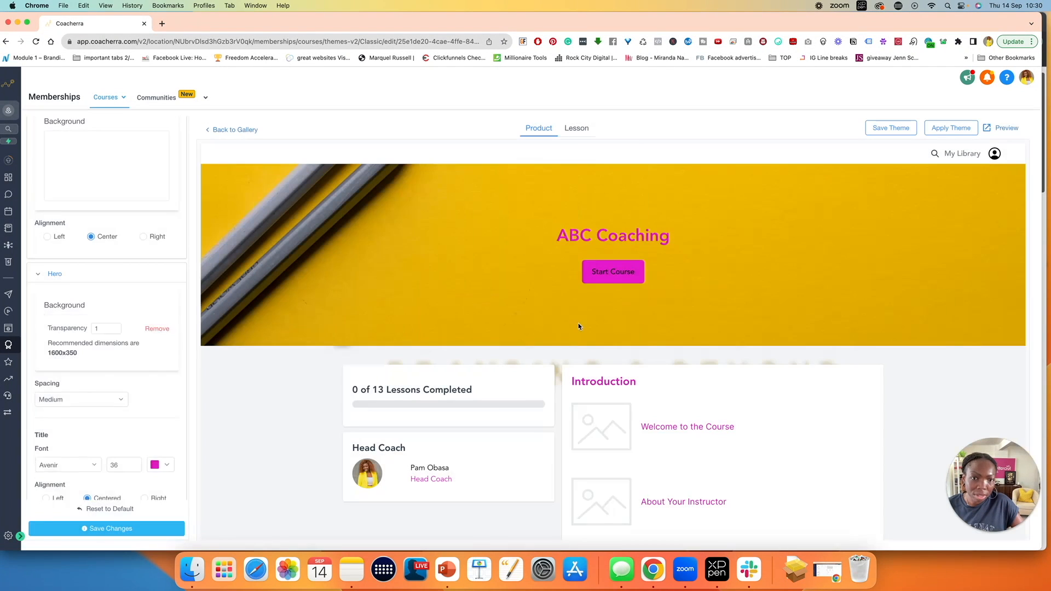
{"action": "left_click", "coordinate": [118, 530]}
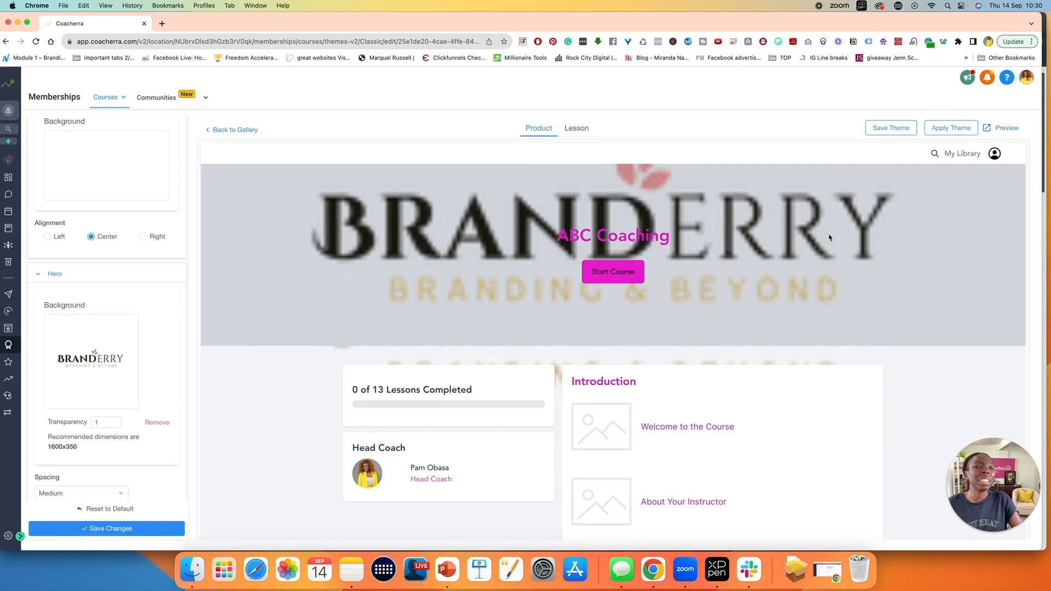
- Remove the uploaded logo image from the Hero background and save the theme
{"action": "scroll", "coordinate": [621, 225], "scroll_direction": "down", "scroll_amount": 1}
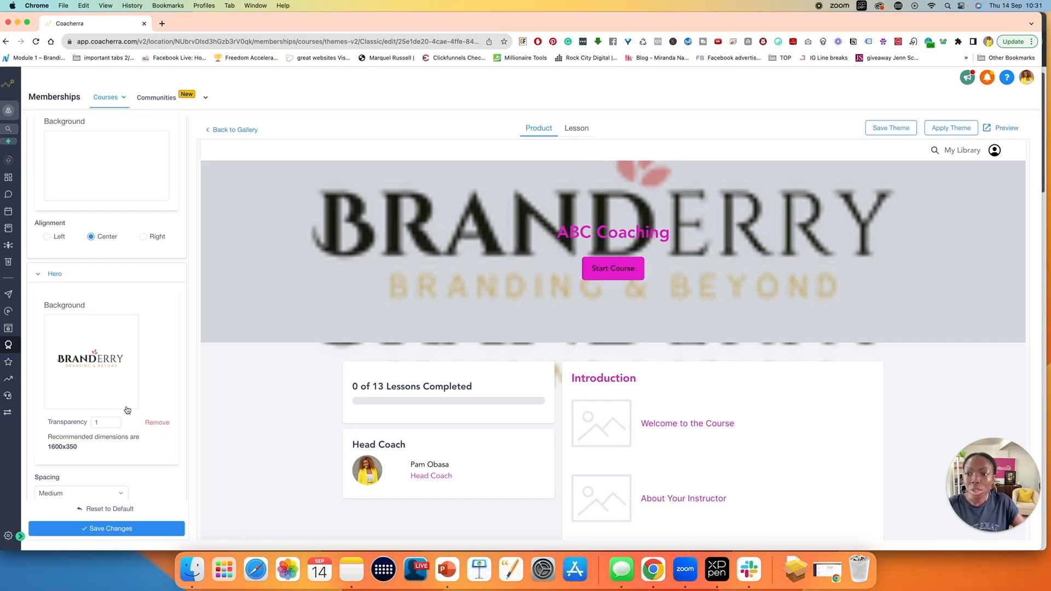
{"action": "left_click", "coordinate": [158, 424]}
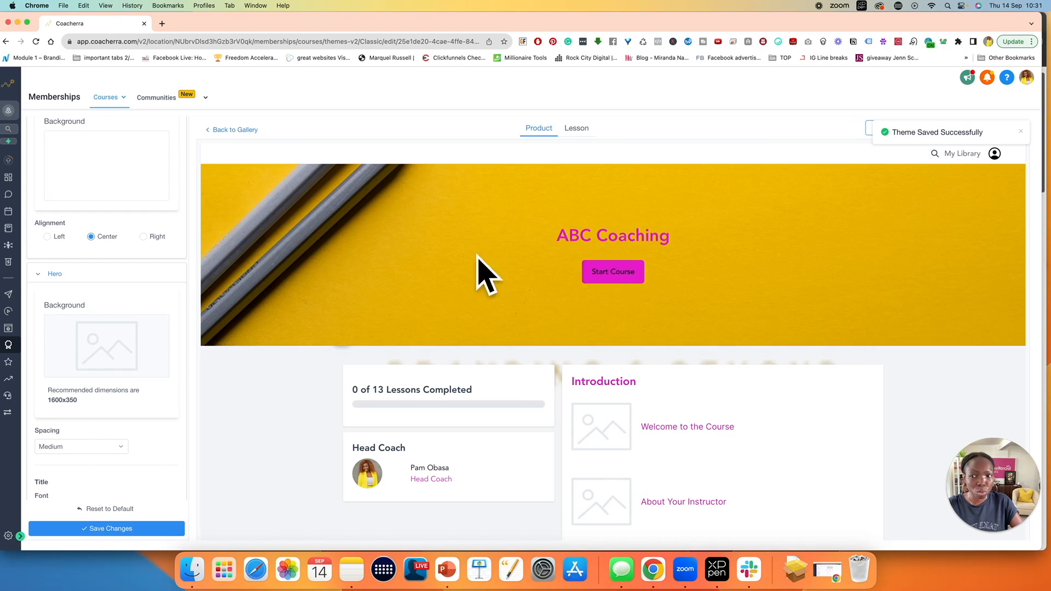
{"action": "scroll", "coordinate": [59, 175], "scroll_direction": "down", "scroll_amount": 5}
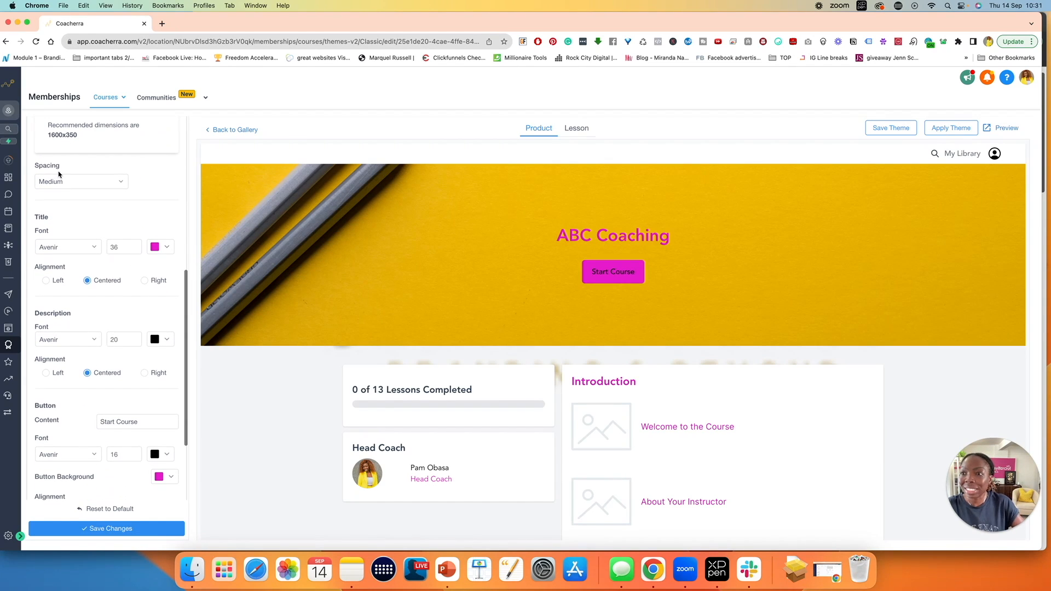
{"action": "left_click", "coordinate": [118, 187]}
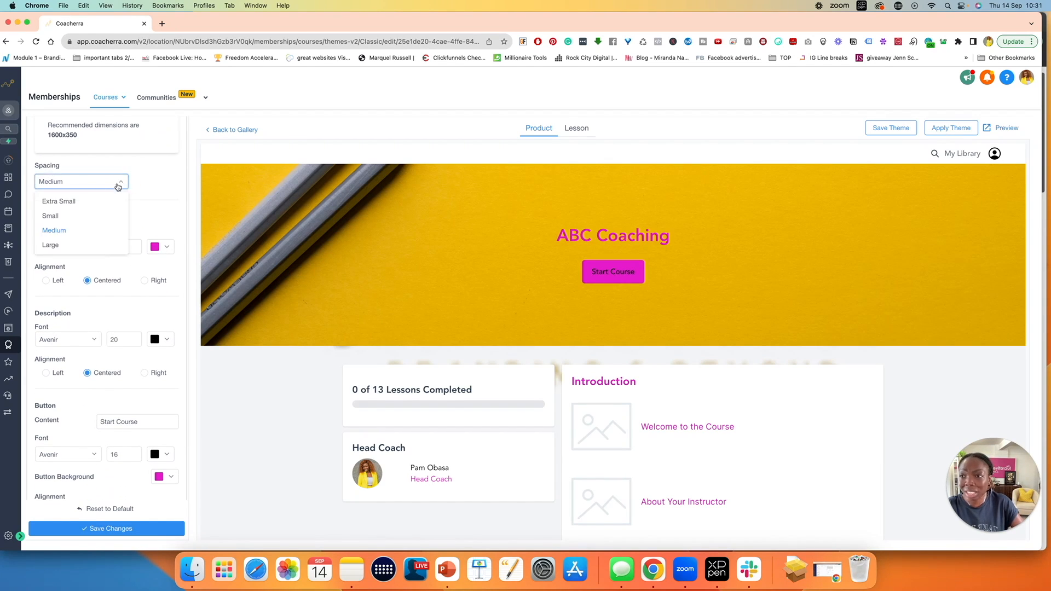
{"action": "left_click", "coordinate": [177, 184]}
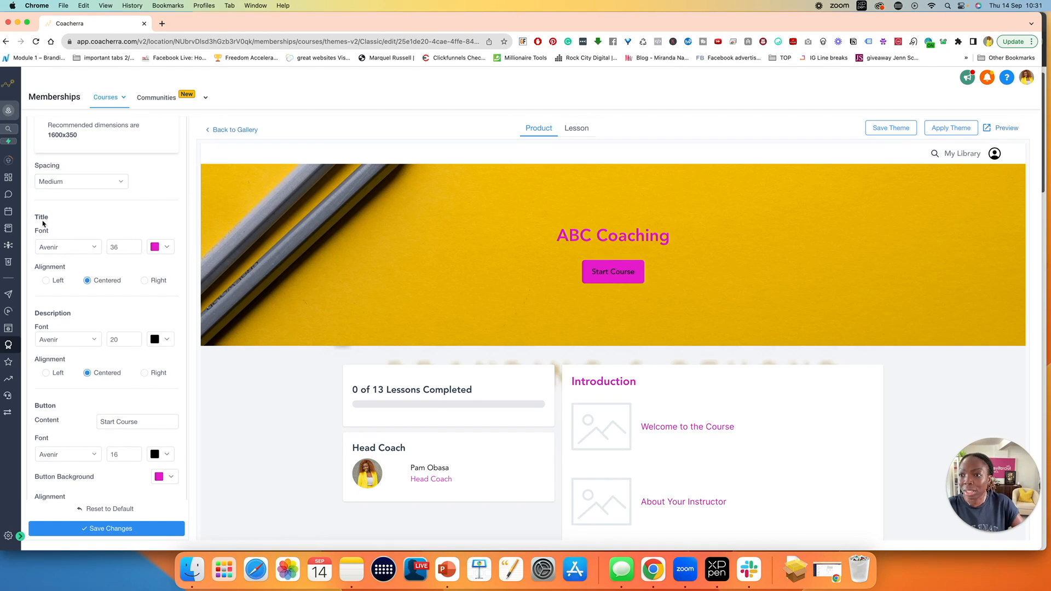
- Change the Hero button's text to "Start Here" and save the changes
{"action": "scroll", "coordinate": [44, 219], "scroll_direction": "down", "scroll_amount": 3}
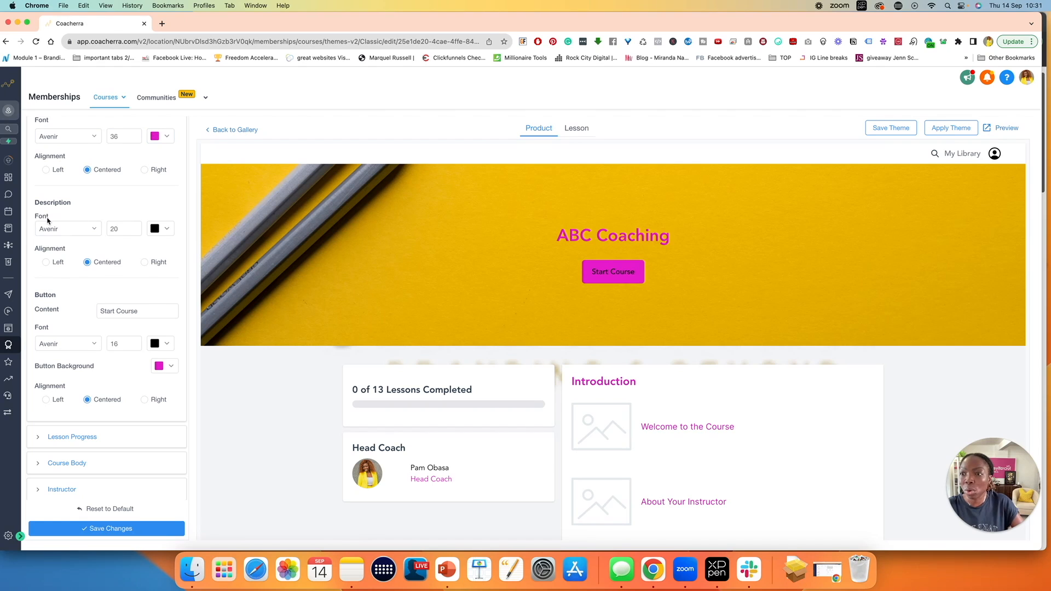
{"action": "scroll", "coordinate": [47, 222], "scroll_direction": "down", "scroll_amount": 1}
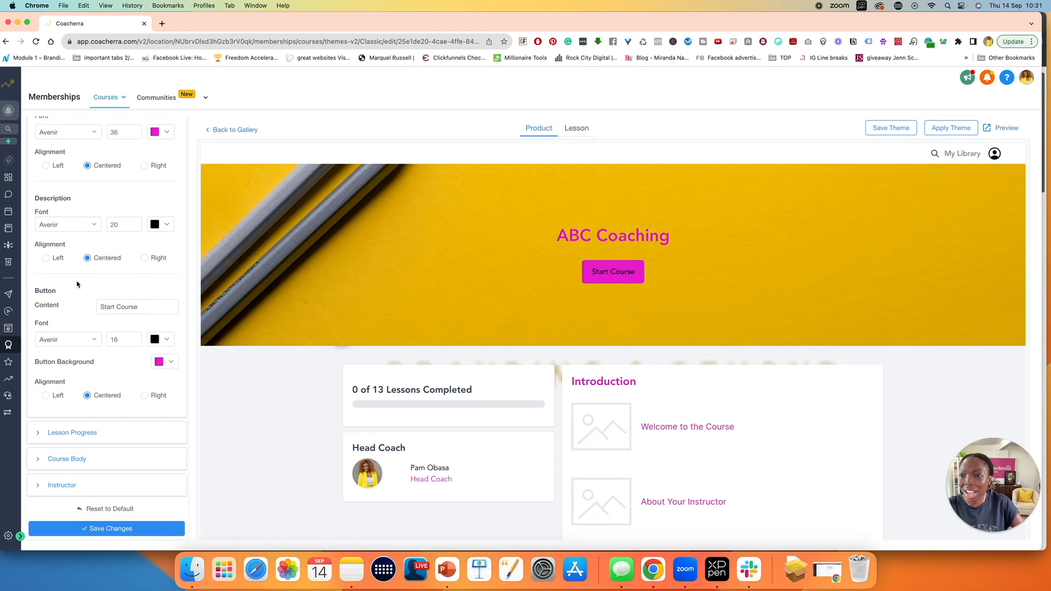
{"action": "left_click_drag", "start_coordinate": [143, 306], "coordinate": [99, 306]}
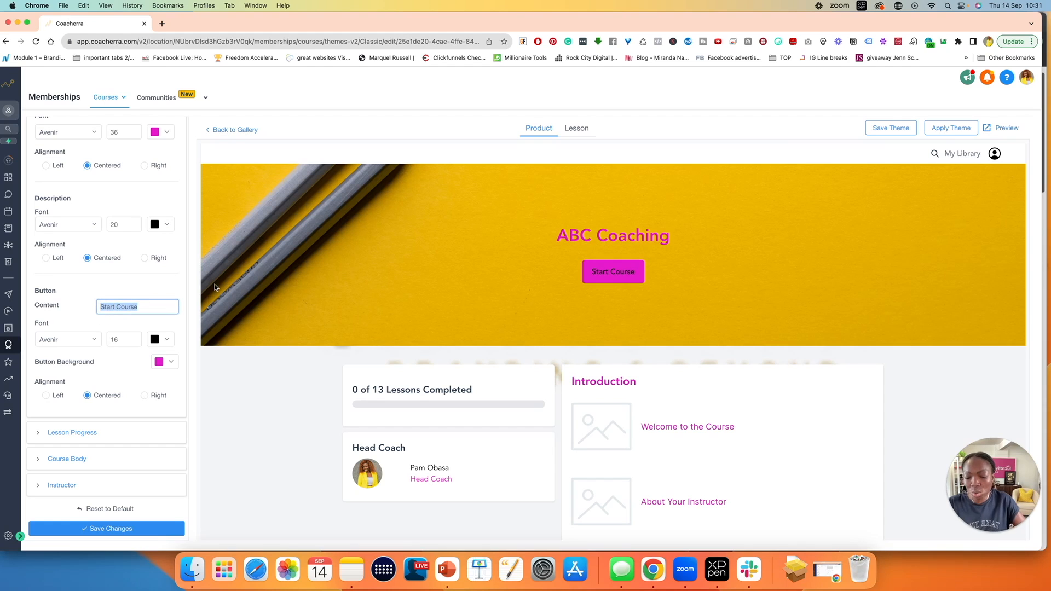
{"action": "type", "text": "Sta"}
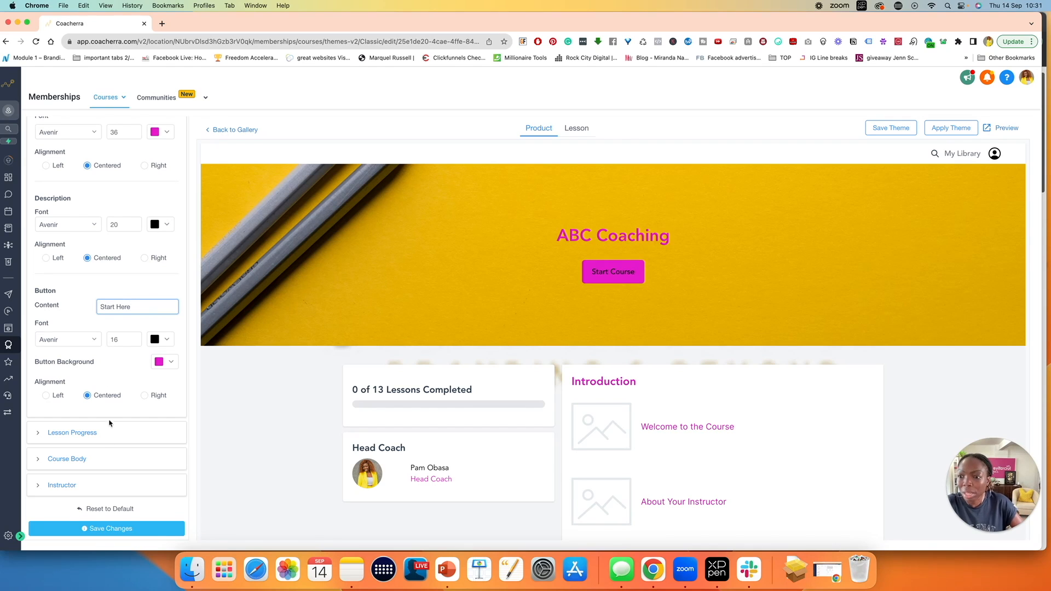
{"action": "left_click", "coordinate": [104, 529]}
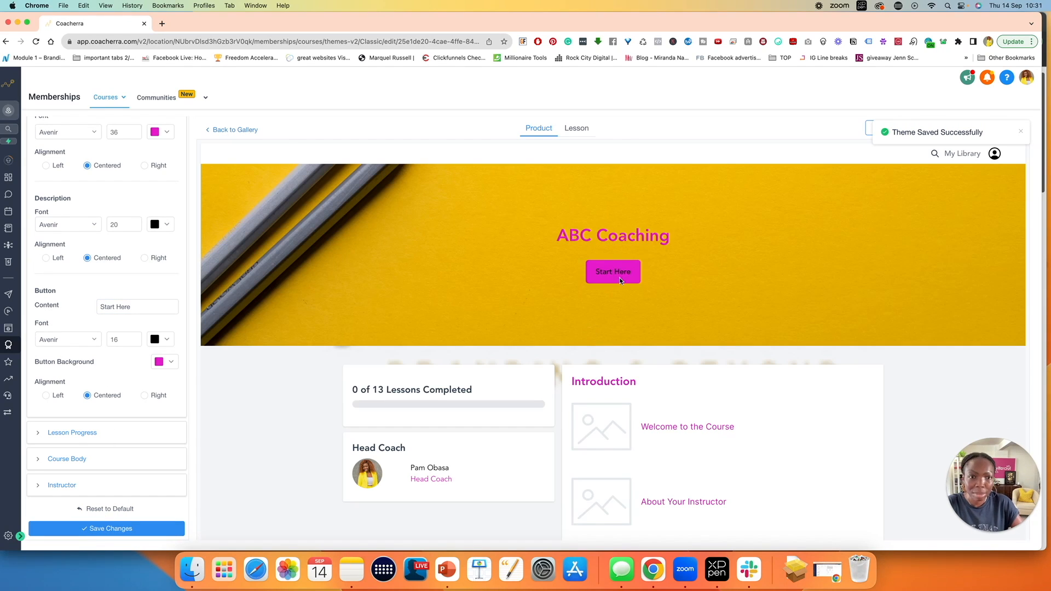
- Examine the font, color and background settings of the Lesson Progress, Course Body and Instructor sections, and save the changes
{"action": "scroll", "coordinate": [129, 338], "scroll_direction": "down", "scroll_amount": 1}
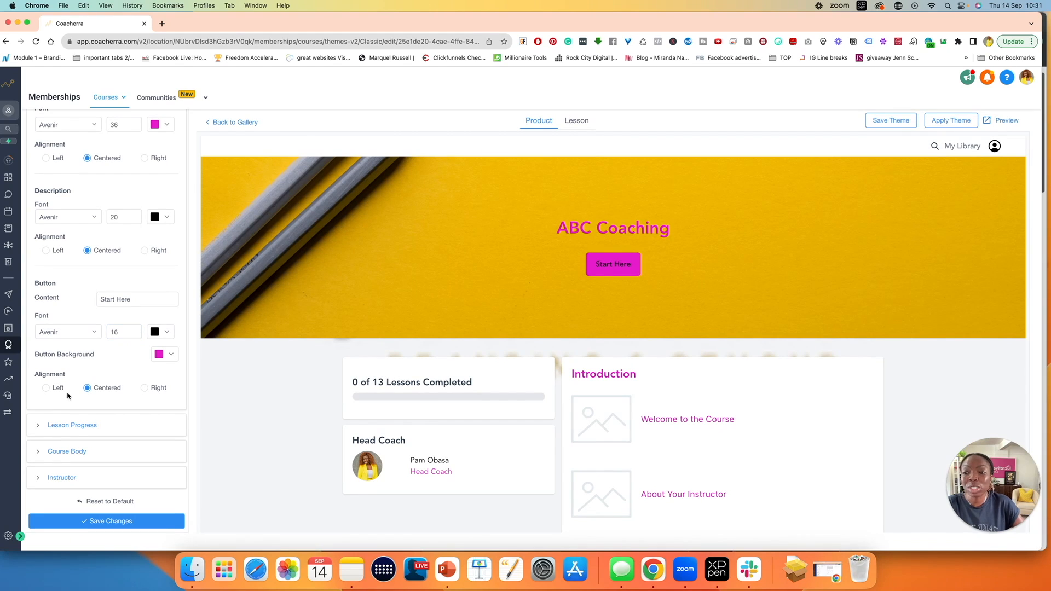
{"action": "left_click", "coordinate": [38, 427]}
{"action": "scroll", "coordinate": [72, 408], "scroll_direction": "down", "scroll_amount": 5}
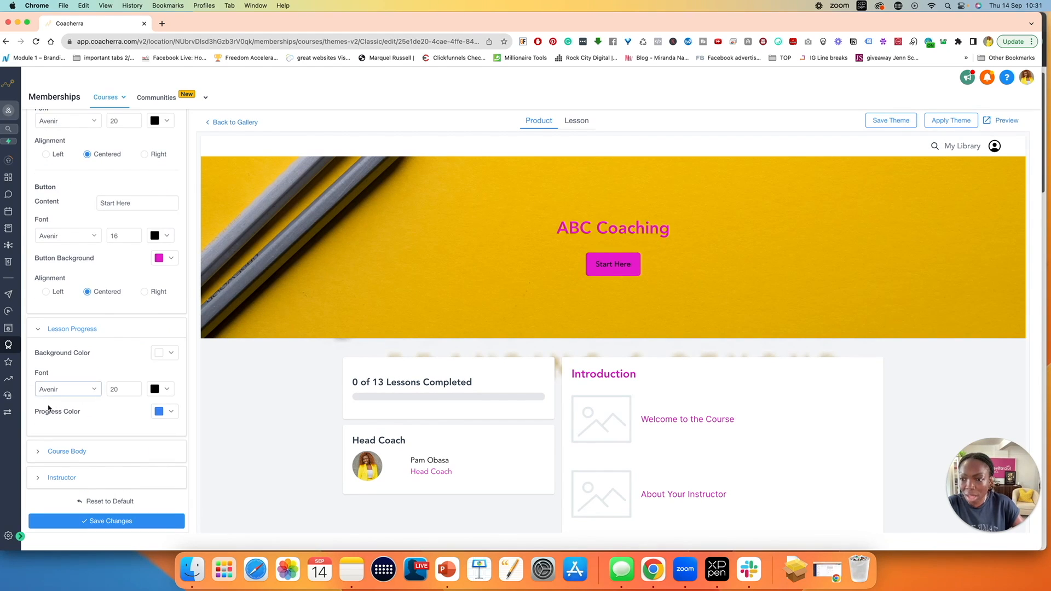
{"action": "left_click", "coordinate": [48, 450]}
{"action": "scroll", "coordinate": [60, 328], "scroll_direction": "down", "scroll_amount": 5}
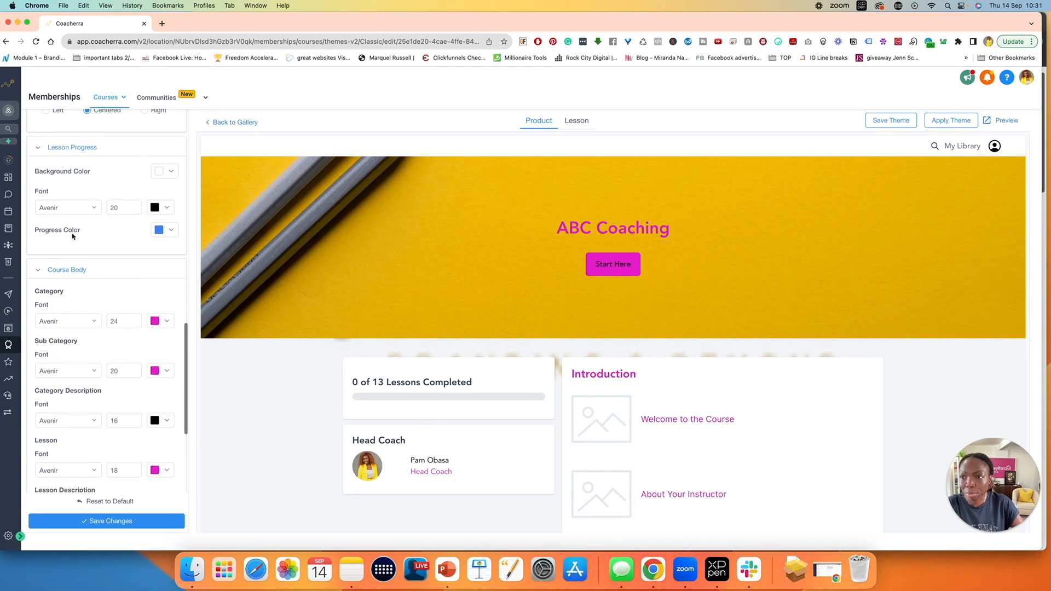
{"action": "scroll", "coordinate": [142, 435], "scroll_direction": "down", "scroll_amount": 5}
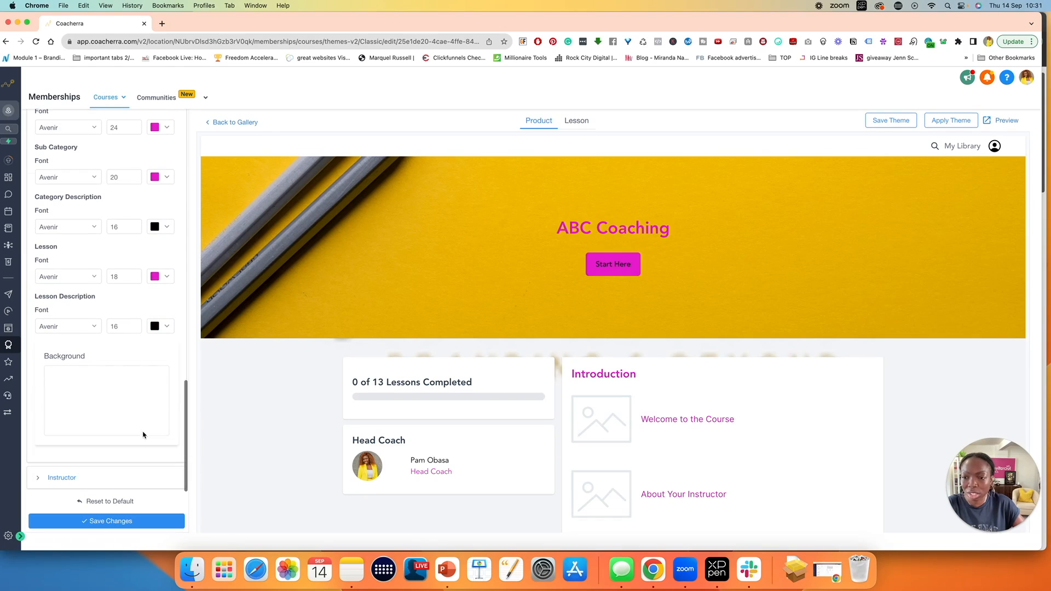
{"action": "scroll", "coordinate": [108, 347], "scroll_direction": "up", "scroll_amount": 3}
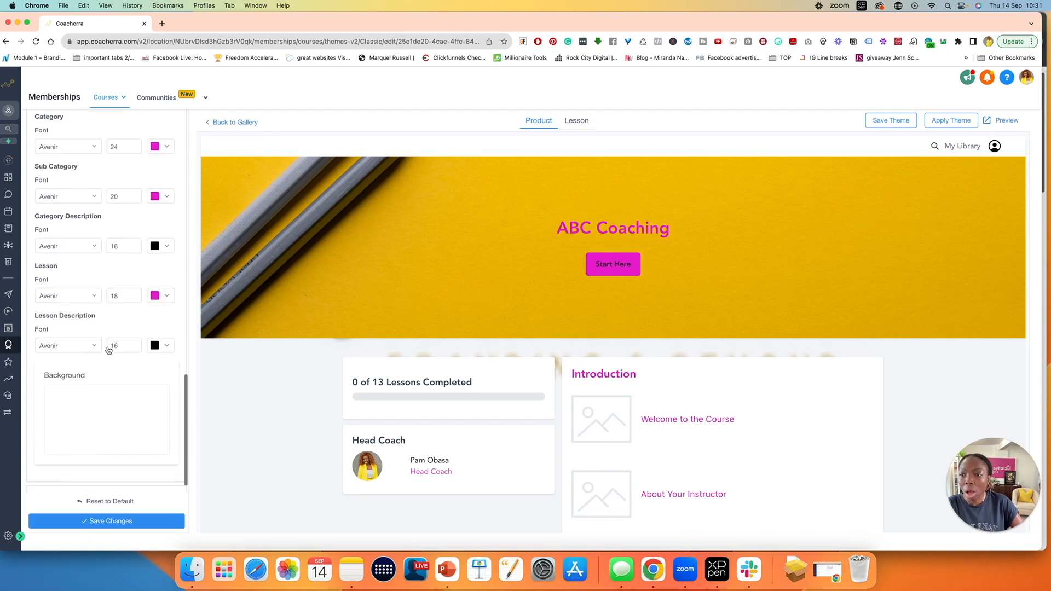
{"action": "scroll", "coordinate": [108, 347], "scroll_direction": "down", "scroll_amount": 3}
{"action": "left_click", "coordinate": [38, 480]}
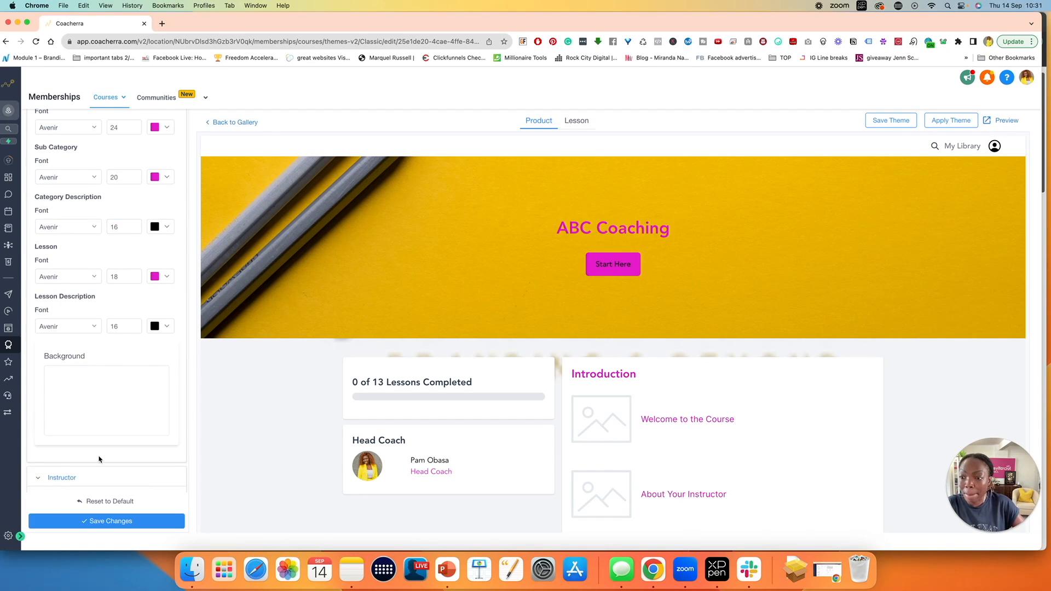
{"action": "scroll", "coordinate": [99, 460], "scroll_direction": "down", "scroll_amount": 5}
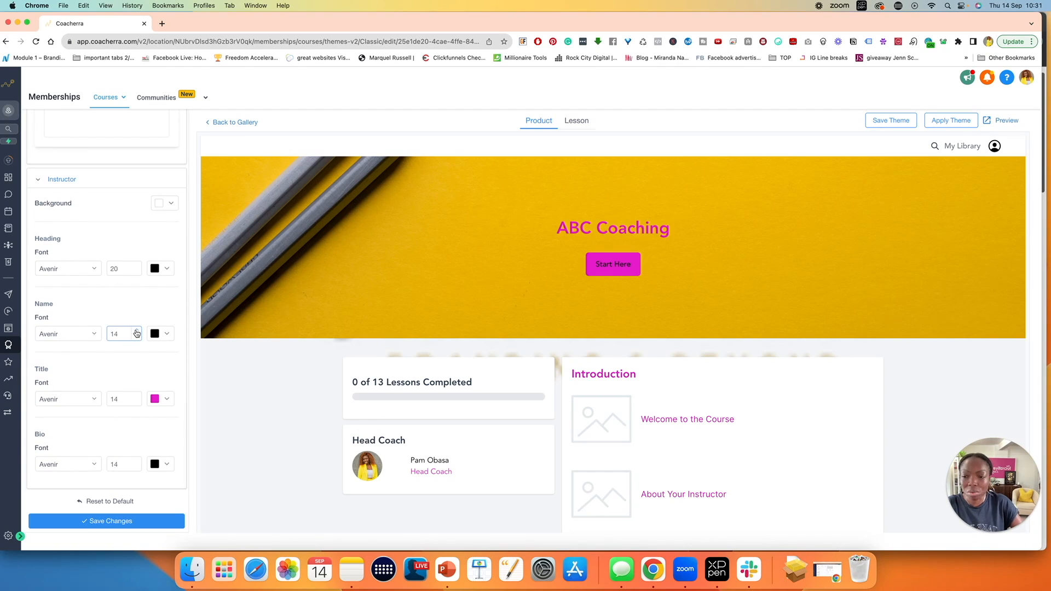
{"action": "scroll", "coordinate": [130, 379], "scroll_direction": "up", "scroll_amount": 15}
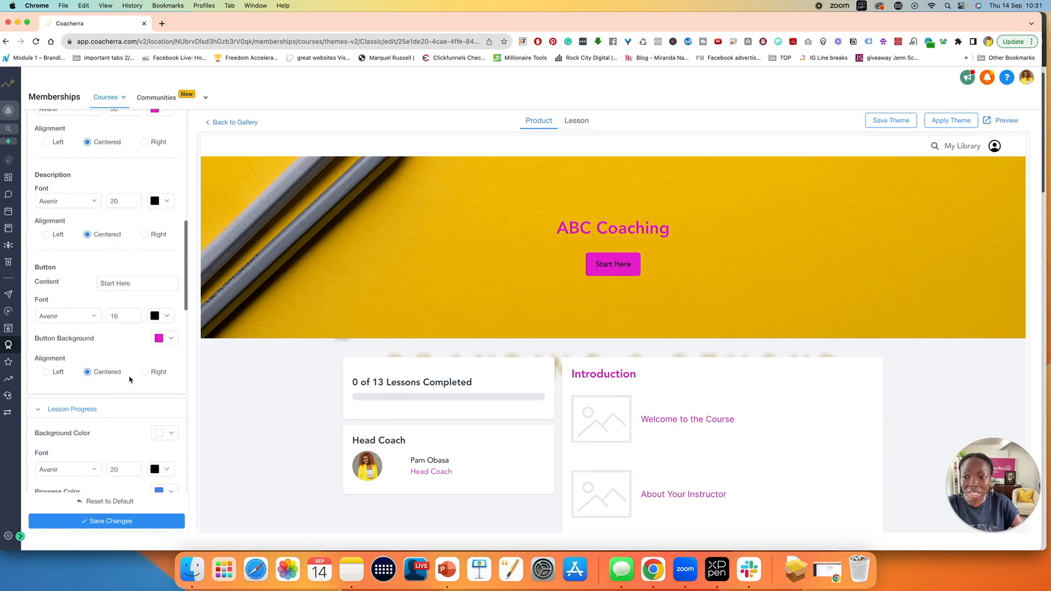
{"action": "left_click", "coordinate": [128, 521]}
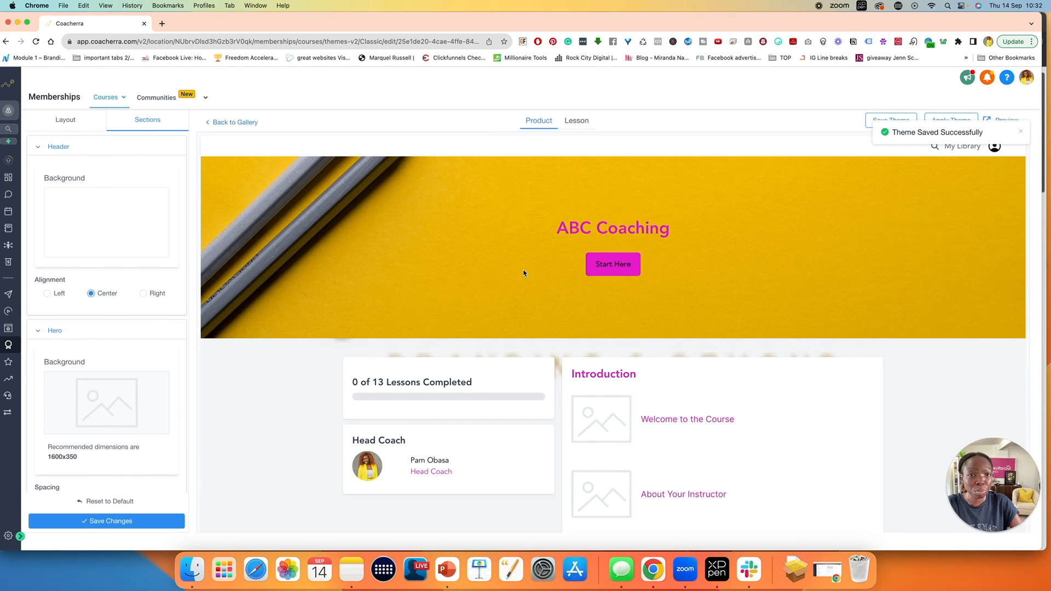
- Switch the theme editor to the Lesson page and examine its Header section settings
{"action": "left_click", "coordinate": [585, 121]}
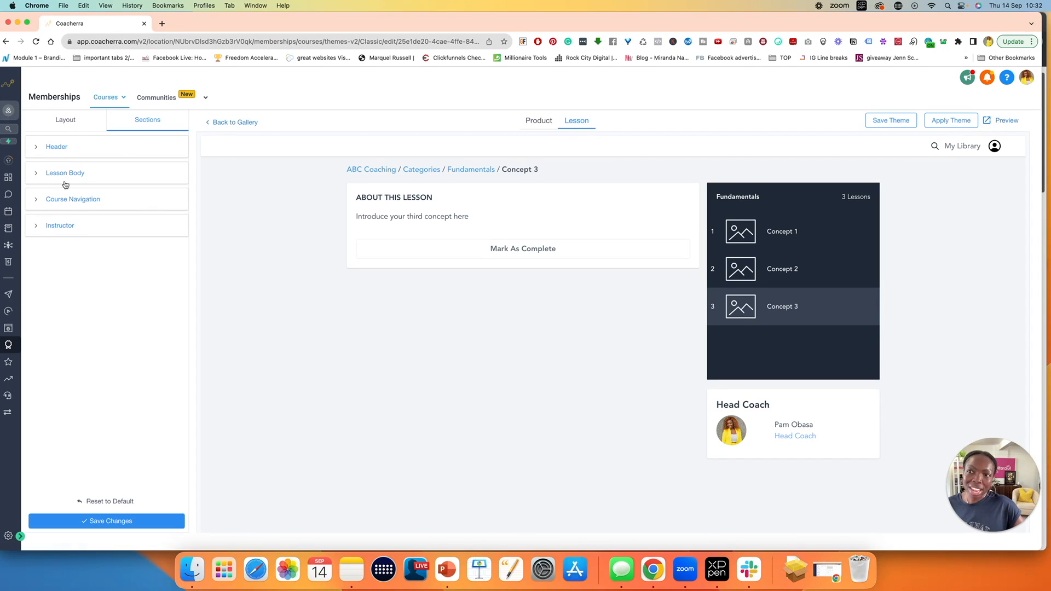
{"action": "left_click", "coordinate": [36, 147]}
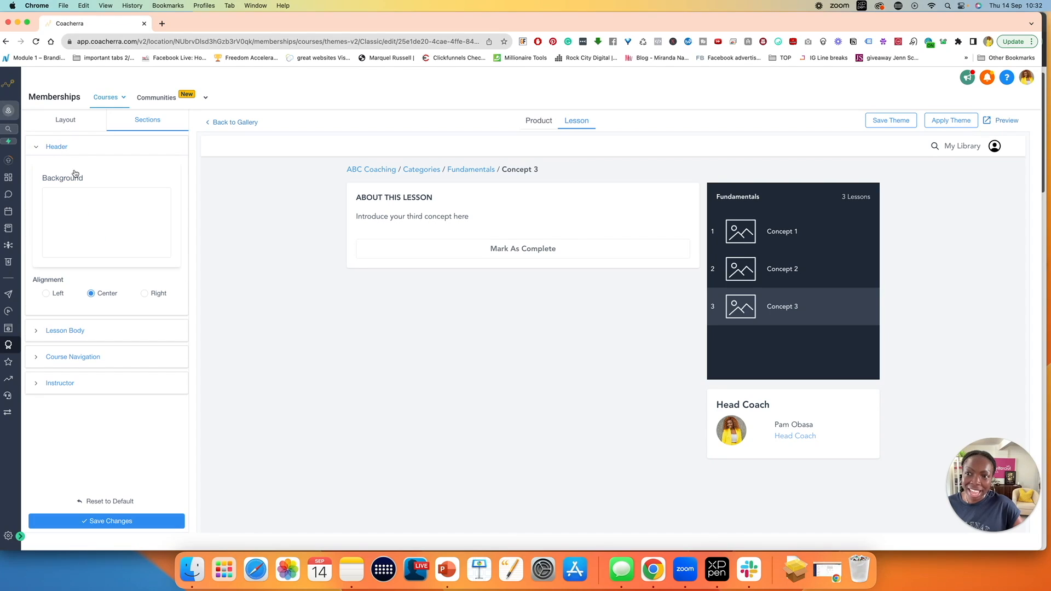
{"action": "left_click", "coordinate": [36, 147]}
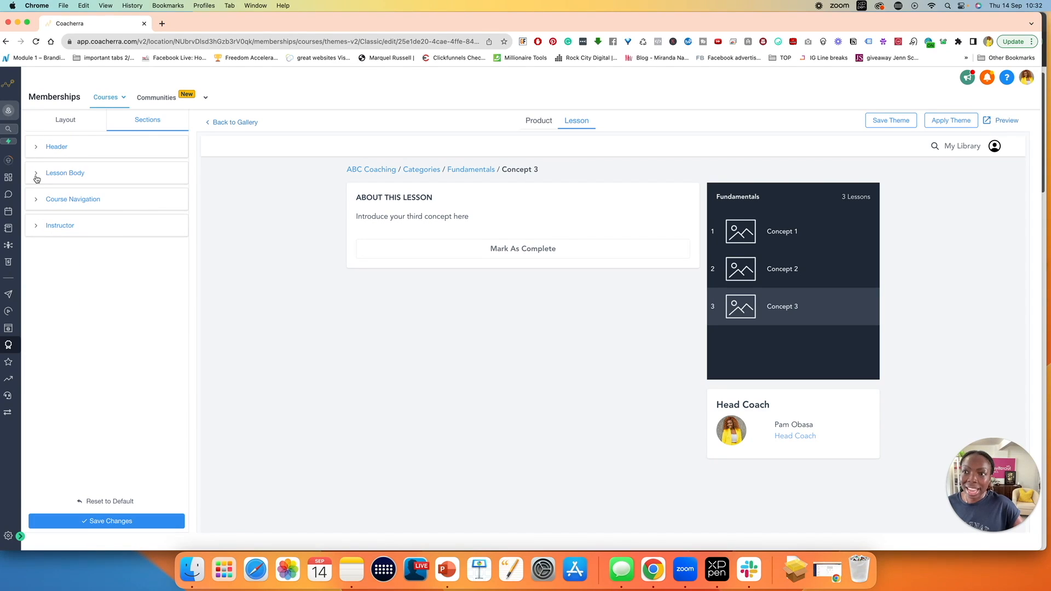
- Examine the font, color and background settings of the Lesson Body, Course Navigation and Instructor sections on the Lesson page
{"action": "left_click", "coordinate": [36, 174]}
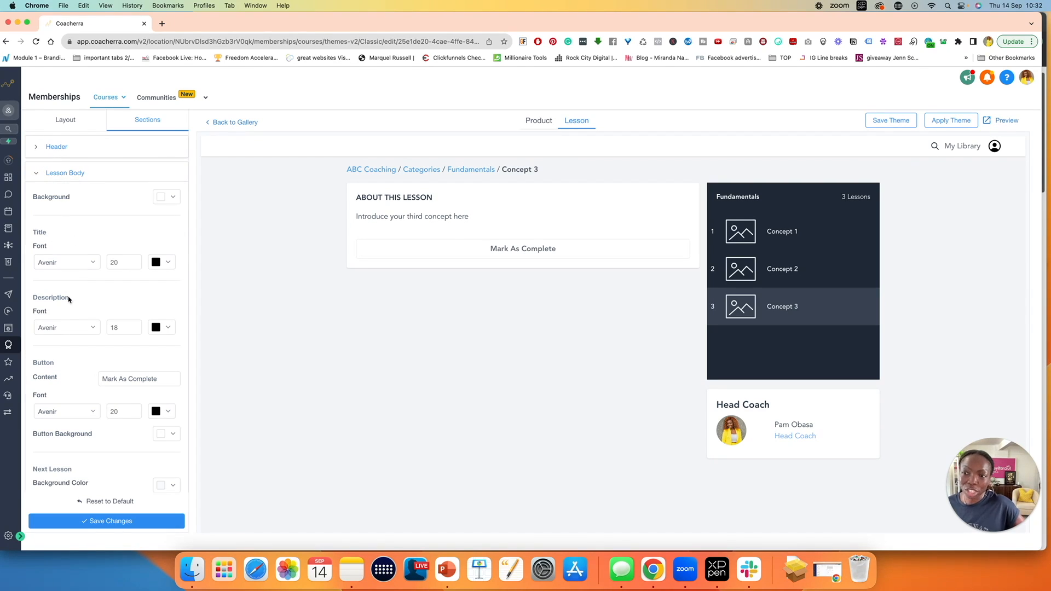
{"action": "scroll", "coordinate": [68, 322], "scroll_direction": "down", "scroll_amount": 5}
{"action": "left_click", "coordinate": [168, 312]}
{"action": "left_click", "coordinate": [172, 268]}
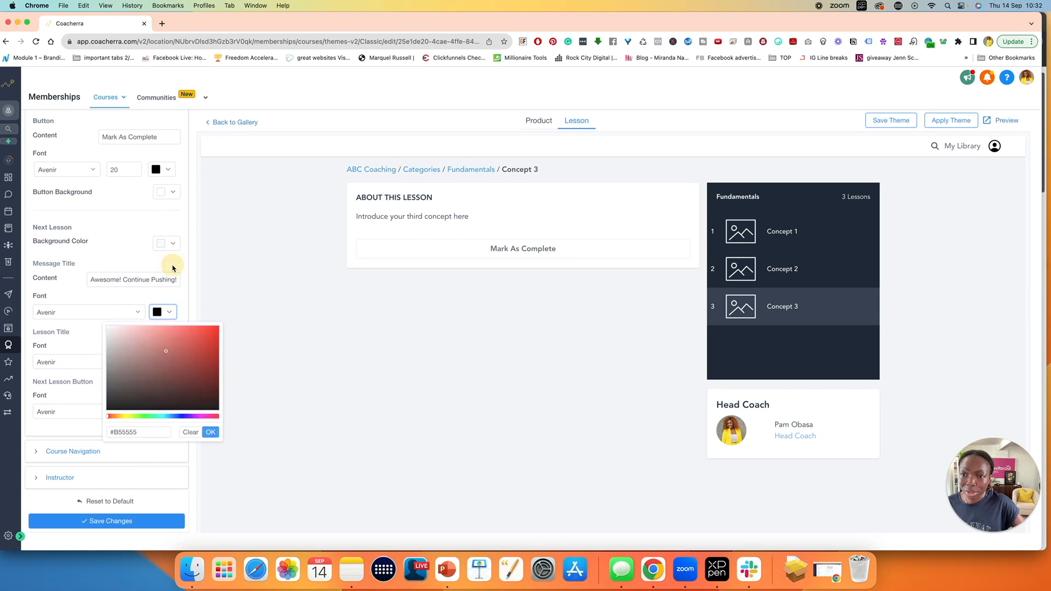
{"action": "left_click", "coordinate": [69, 451]}
{"action": "scroll", "coordinate": [76, 328], "scroll_direction": "down", "scroll_amount": 10}
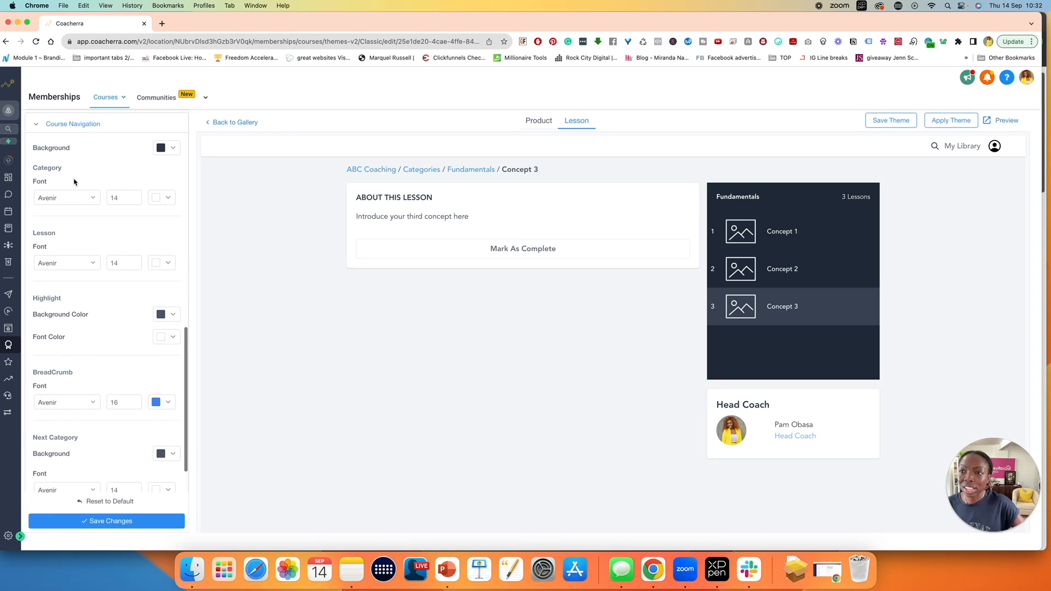
{"action": "left_click", "coordinate": [36, 124]}
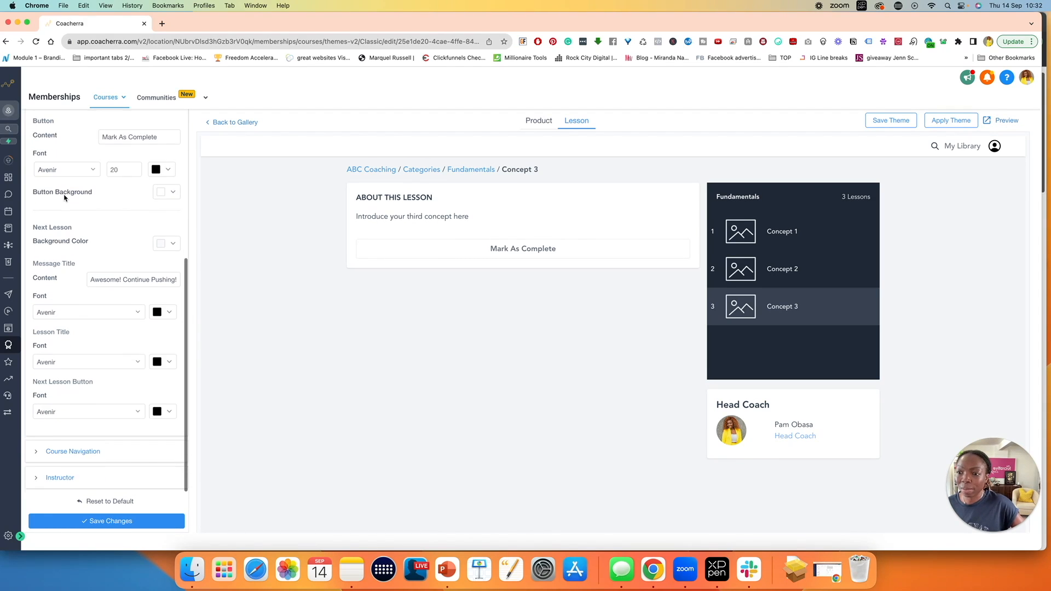
{"action": "left_click", "coordinate": [60, 477]}
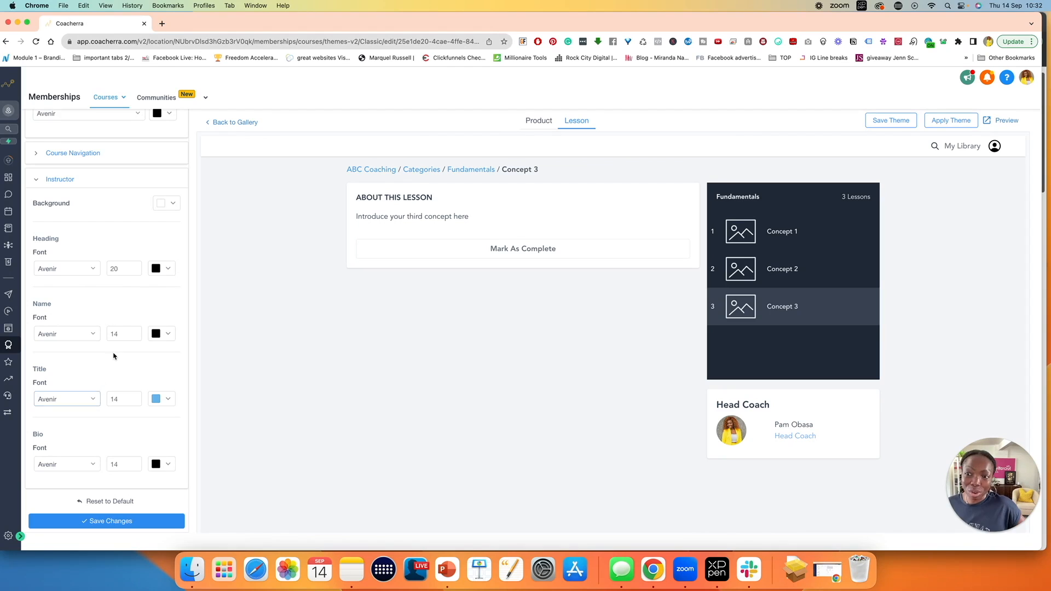
{"action": "scroll", "coordinate": [119, 326], "scroll_direction": "up", "scroll_amount": 10}
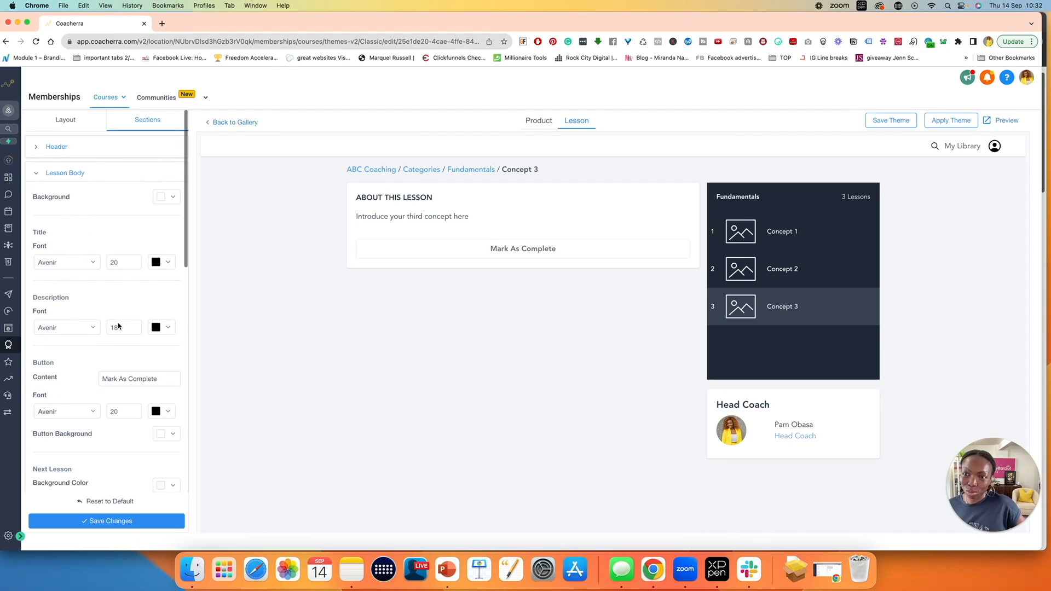
- Save the theme changes and return to the theme gallery for ABC Coaching
{"action": "left_click", "coordinate": [107, 521]}
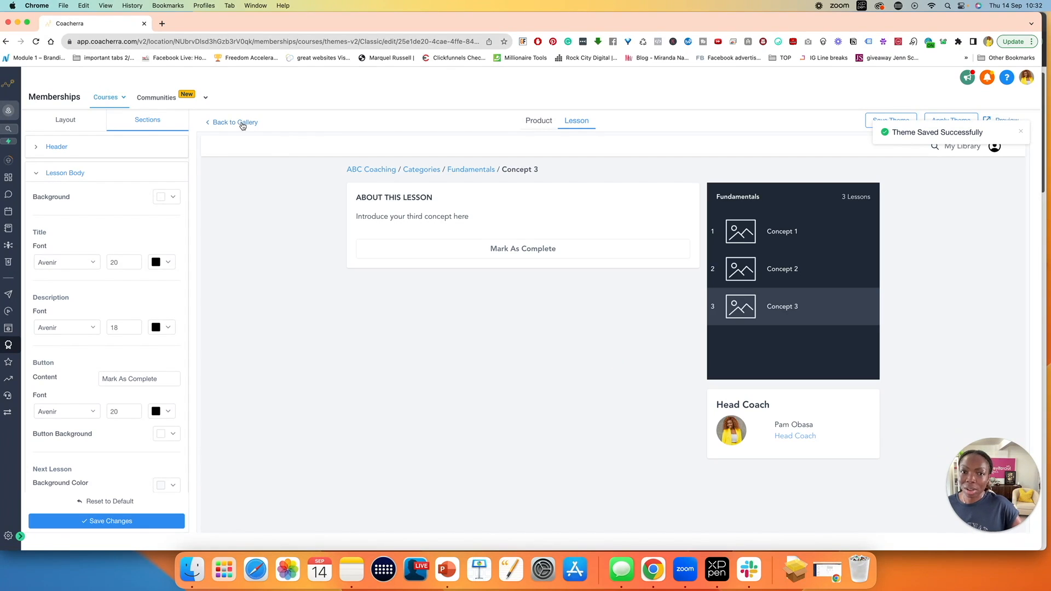
{"action": "left_click", "coordinate": [243, 123]}
{"action": "mouse_move", "coordinate": [323, 252]}
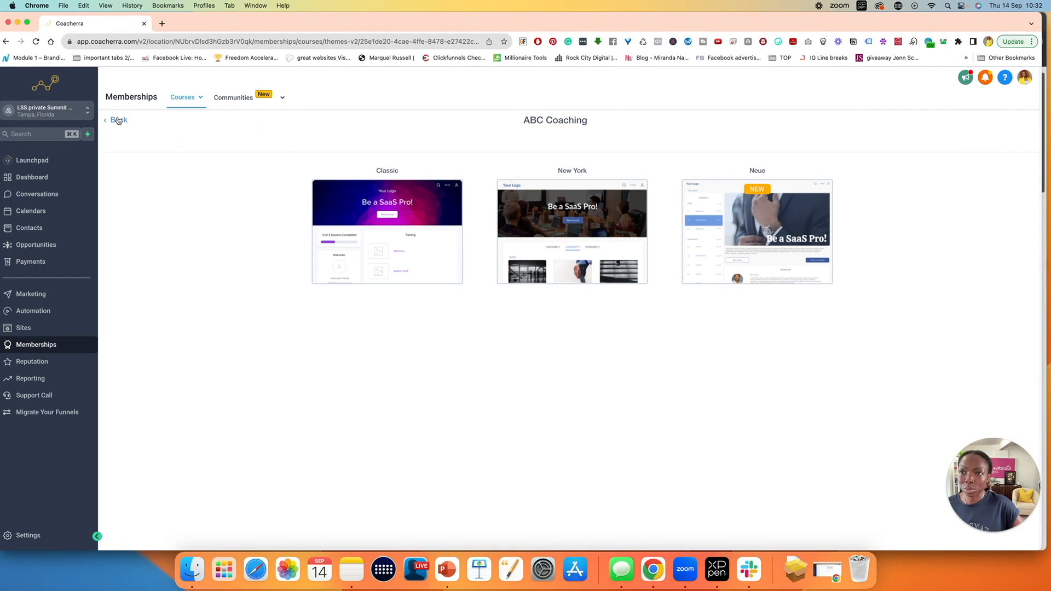
{"action": "mouse_move", "coordinate": [387, 241]}
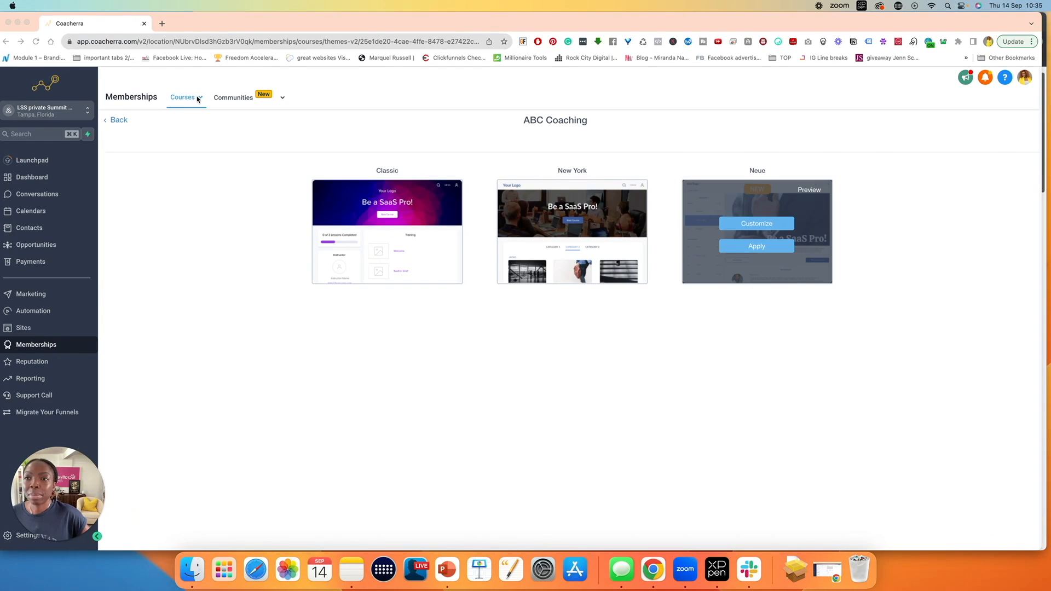
- Go to the course products list and open the ABC Coaching product to review its outline
{"action": "mouse_move", "coordinate": [196, 103]}
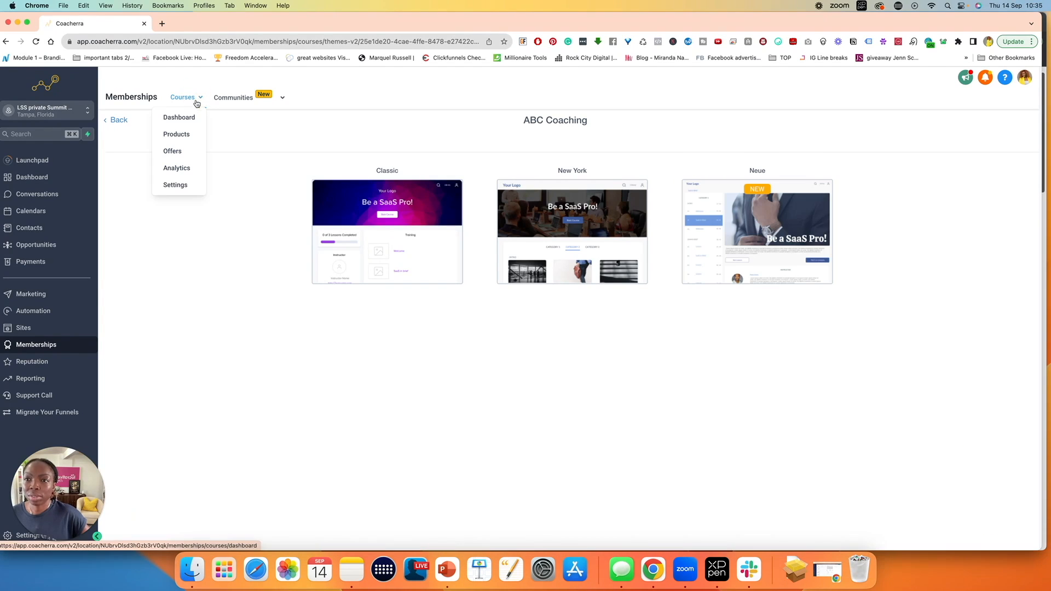
{"action": "left_click", "coordinate": [173, 134]}
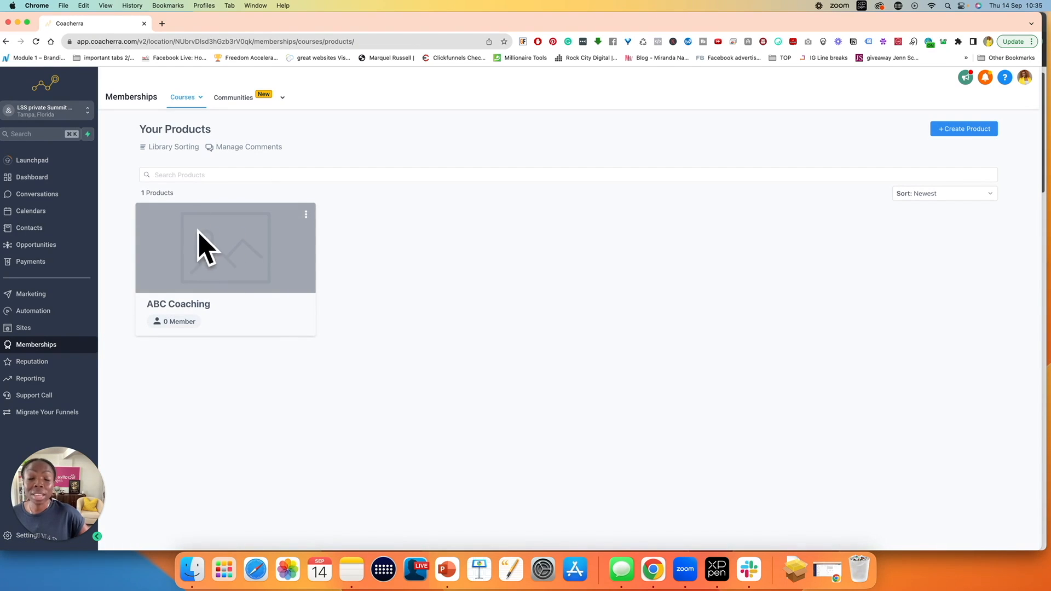
{"action": "left_click", "coordinate": [305, 214]}
{"action": "left_click", "coordinate": [282, 241]}
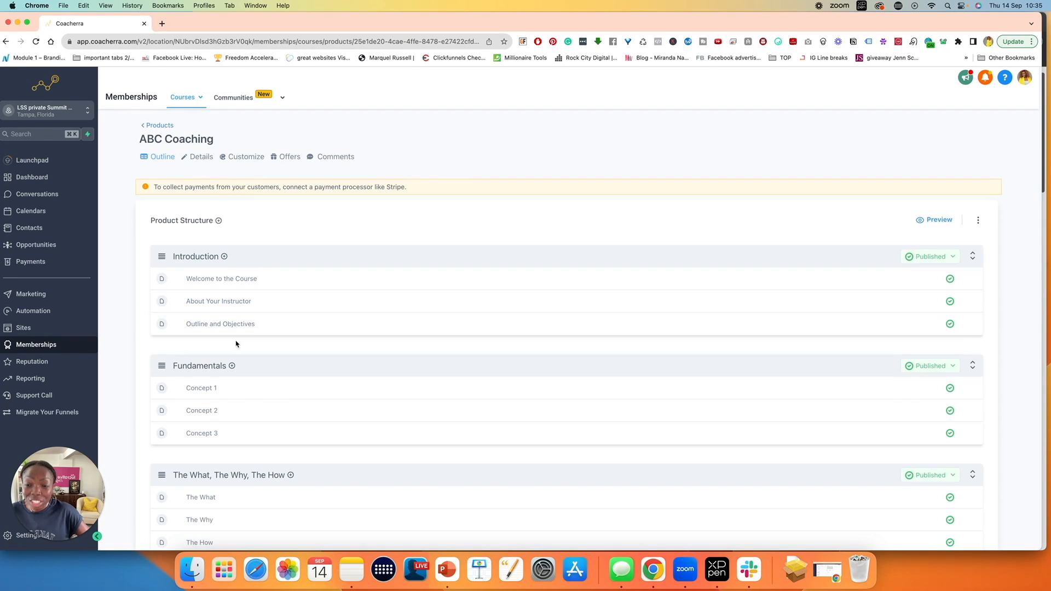
{"action": "scroll", "coordinate": [241, 353], "scroll_direction": "down", "scroll_amount": 4}
{"action": "scroll", "coordinate": [240, 354], "scroll_direction": "up", "scroll_amount": 4}
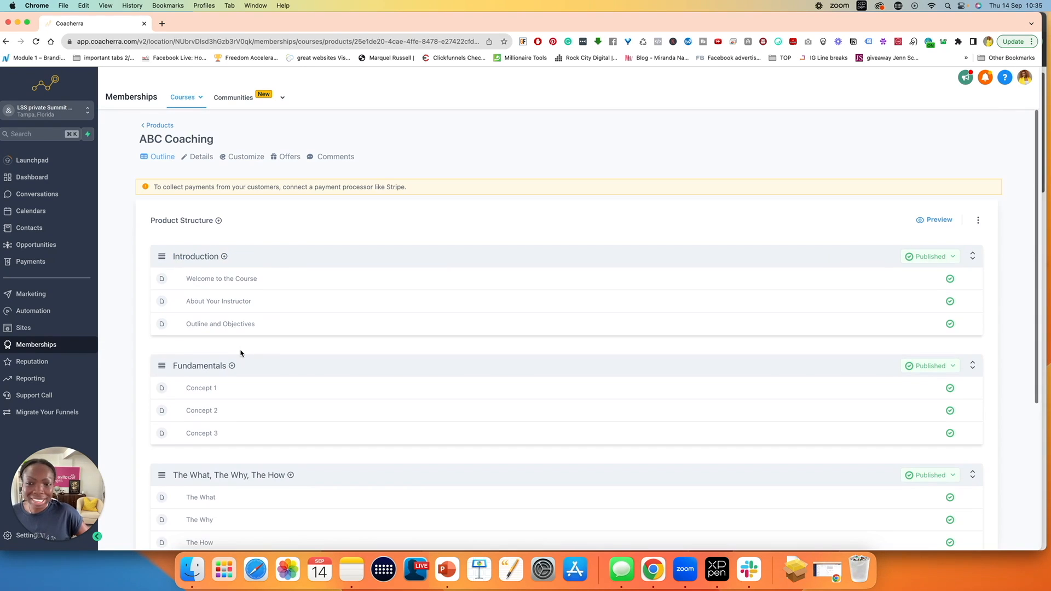
- Open the "Welcome to the Course" lesson and examine its title, category and body text
{"action": "left_click", "coordinate": [209, 281]}
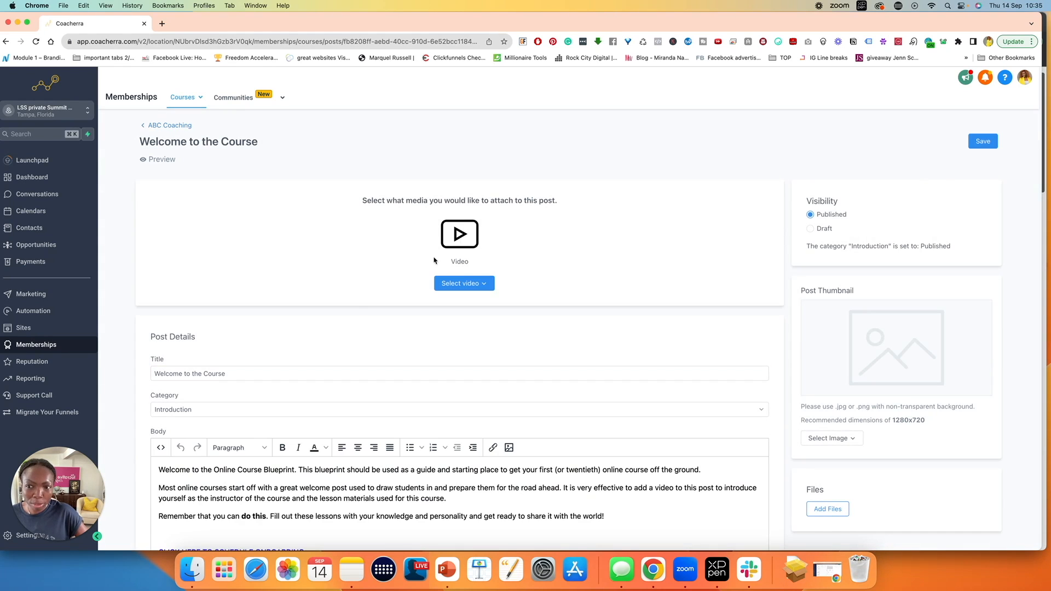
{"action": "scroll", "coordinate": [434, 261], "scroll_direction": "down", "scroll_amount": 5}
{"action": "left_click_drag", "start_coordinate": [226, 219], "coordinate": [129, 221]}
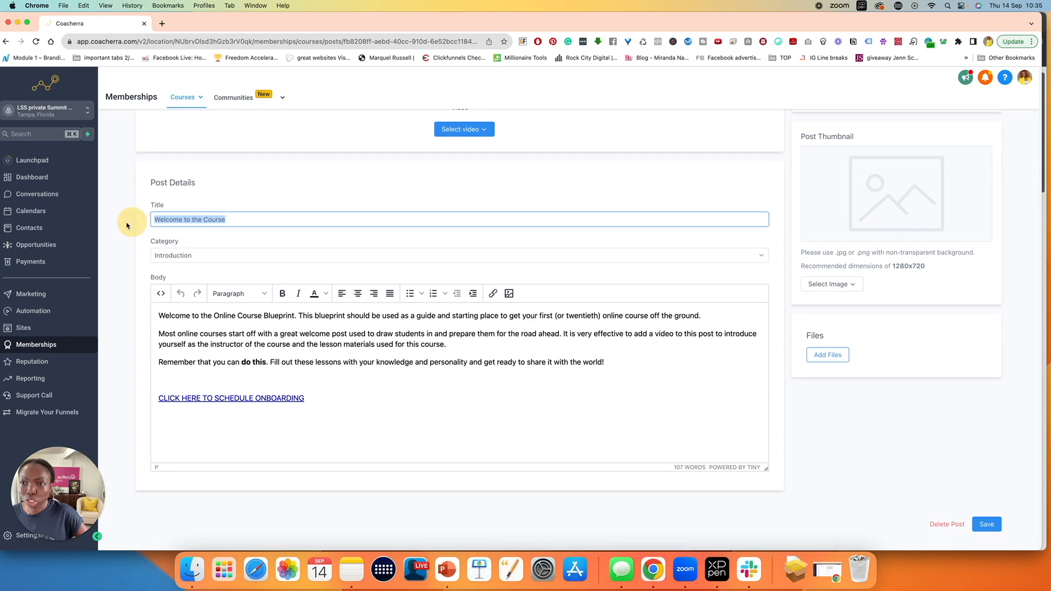
{"action": "left_click", "coordinate": [195, 255]}
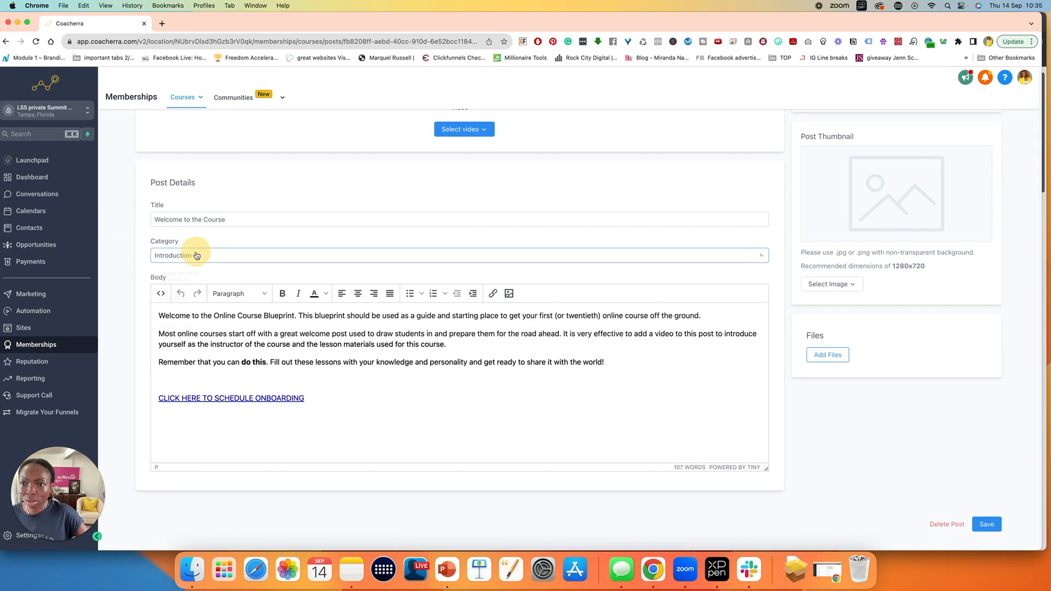
{"action": "left_click", "coordinate": [120, 288]}
{"action": "left_click_drag", "start_coordinate": [179, 314], "coordinate": [544, 383]}
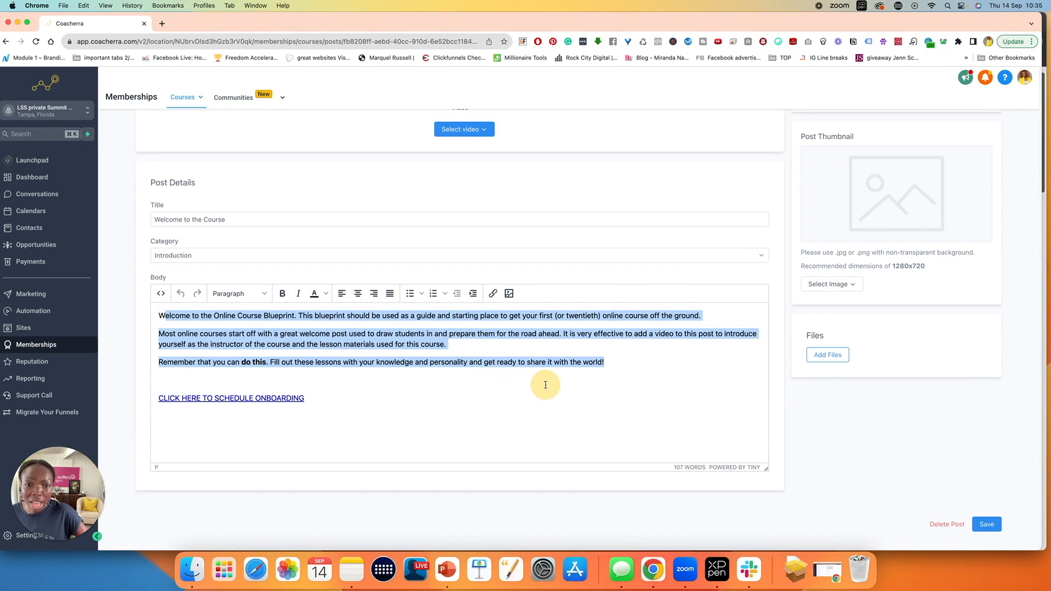
{"action": "left_click", "coordinate": [568, 371]}
{"action": "scroll", "coordinate": [568, 371], "scroll_direction": "up", "scroll_amount": 5}
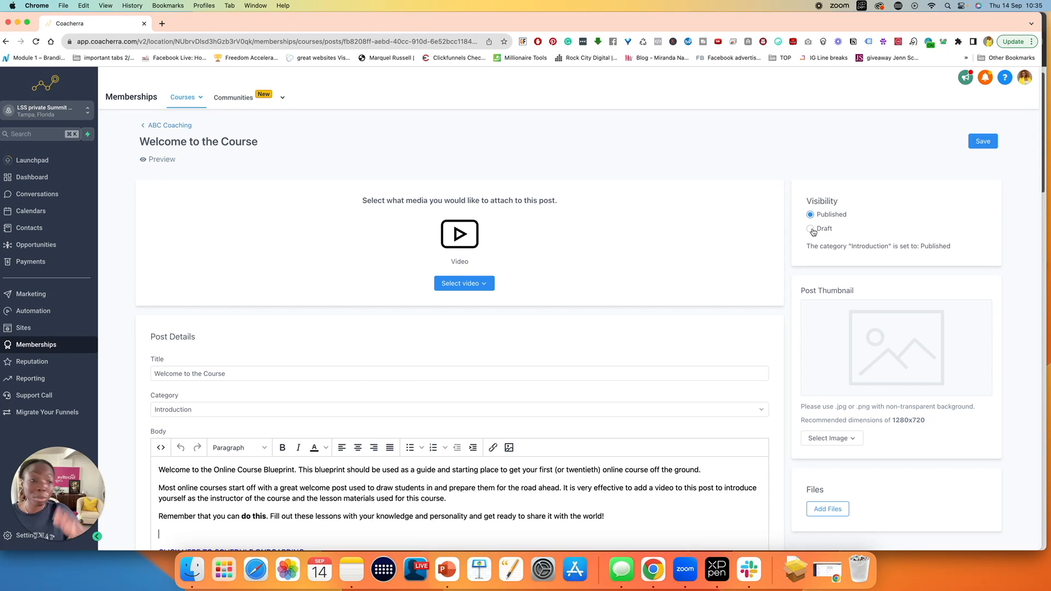
- Review the lesson's visibility, post thumbnail and file options, and save the post
{"action": "scroll", "coordinate": [813, 232], "scroll_direction": "down", "scroll_amount": 1}
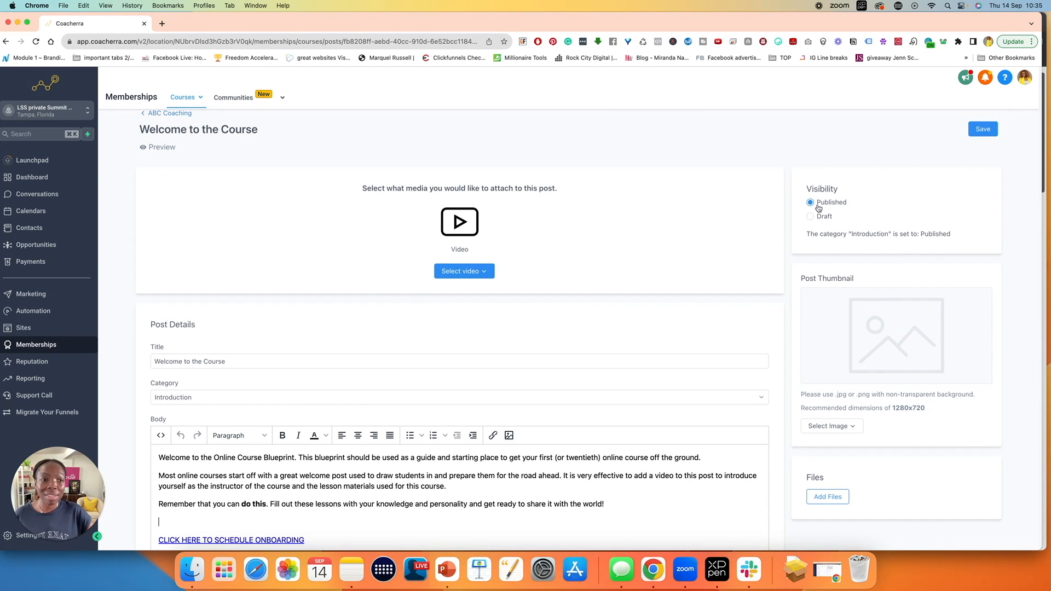
{"action": "scroll", "coordinate": [819, 208], "scroll_direction": "down", "scroll_amount": 5}
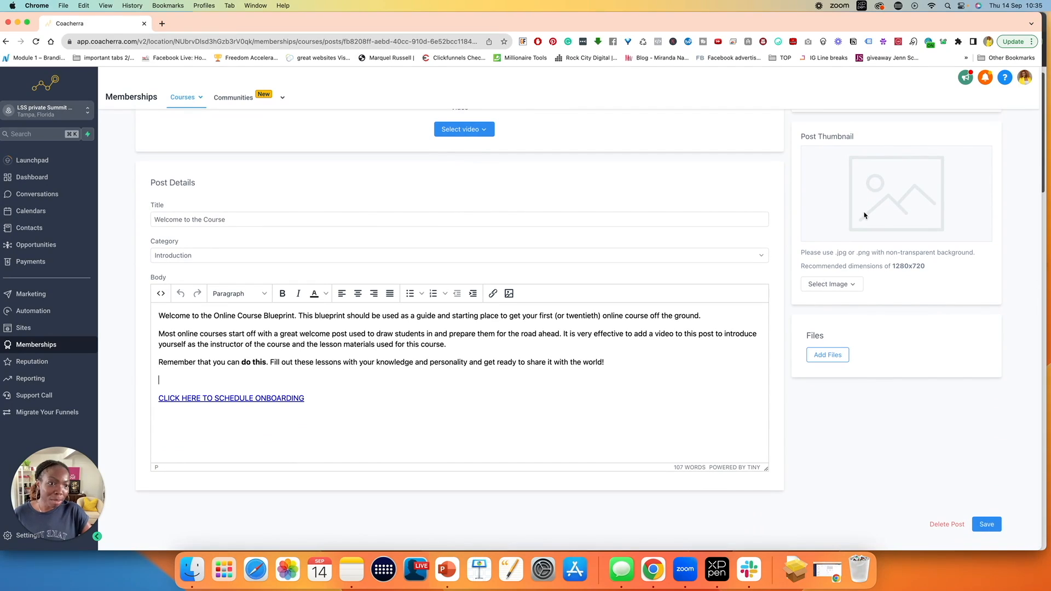
{"action": "left_click", "coordinate": [851, 284]}
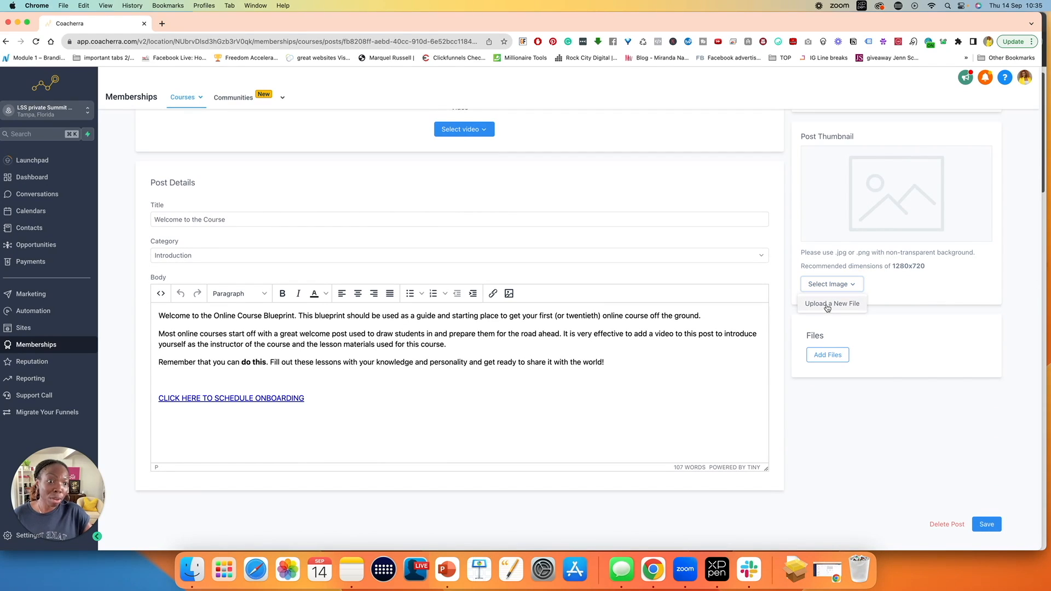
{"action": "left_click", "coordinate": [964, 317]}
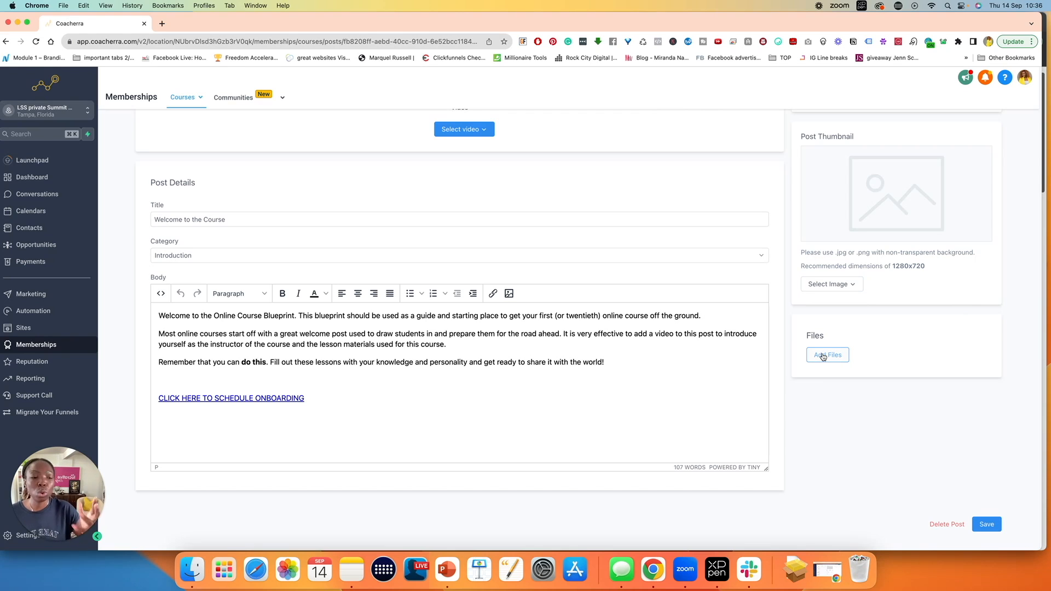
{"action": "left_click", "coordinate": [992, 527]}
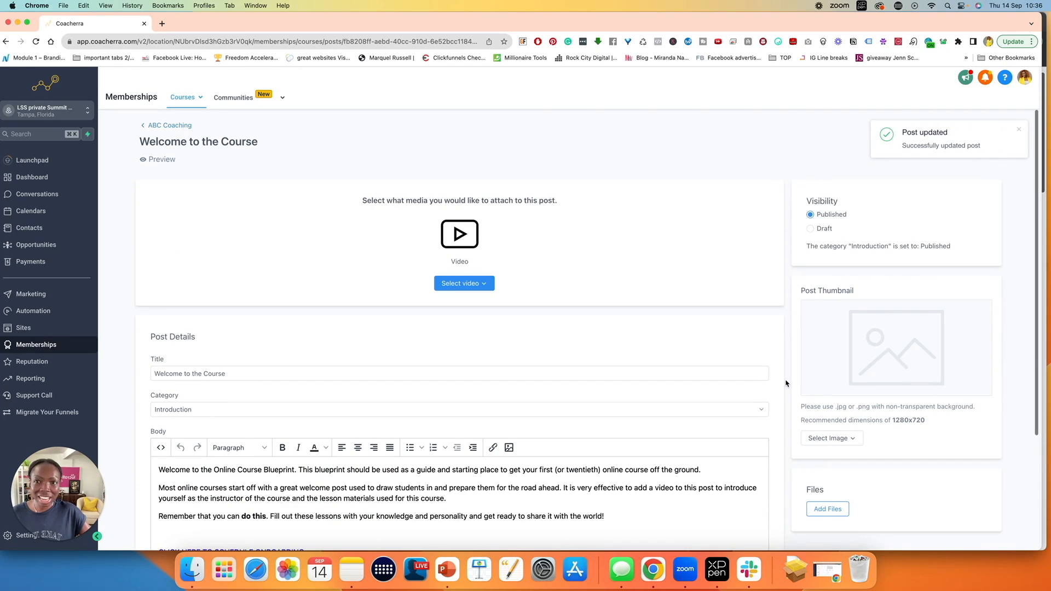
- Return to the ABC Coaching outline and view what can be added to the Introduction category
{"action": "left_click", "coordinate": [154, 126]}
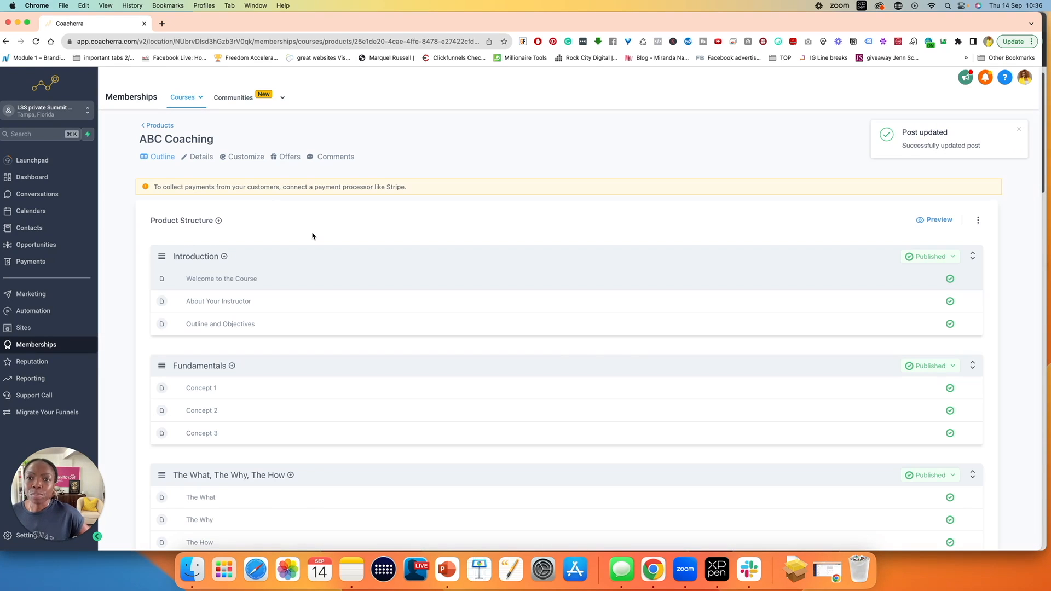
{"action": "scroll", "coordinate": [321, 245], "scroll_direction": "down", "scroll_amount": 2}
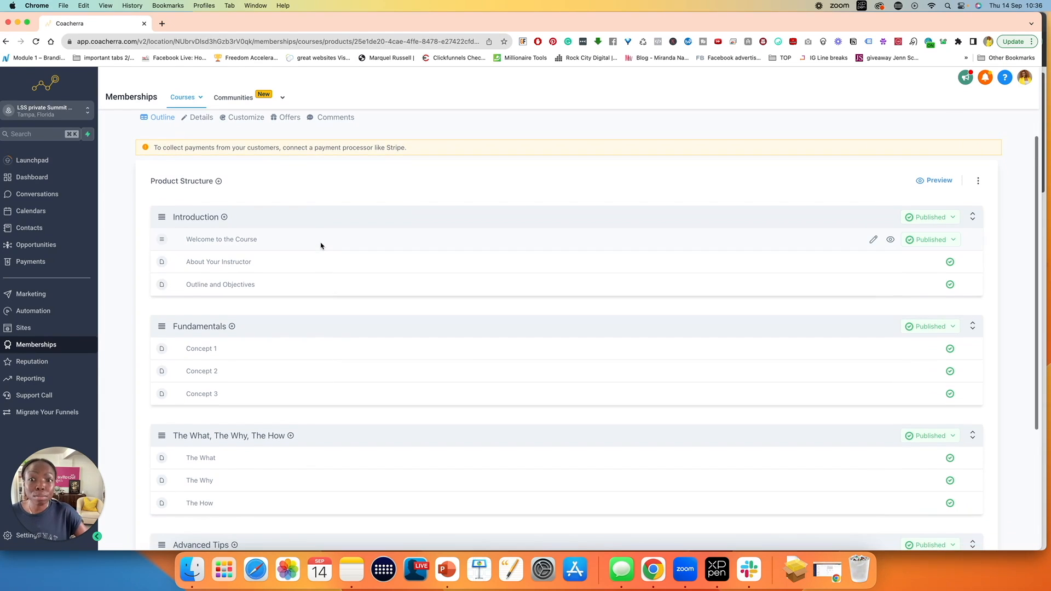
{"action": "left_click", "coordinate": [224, 218]}
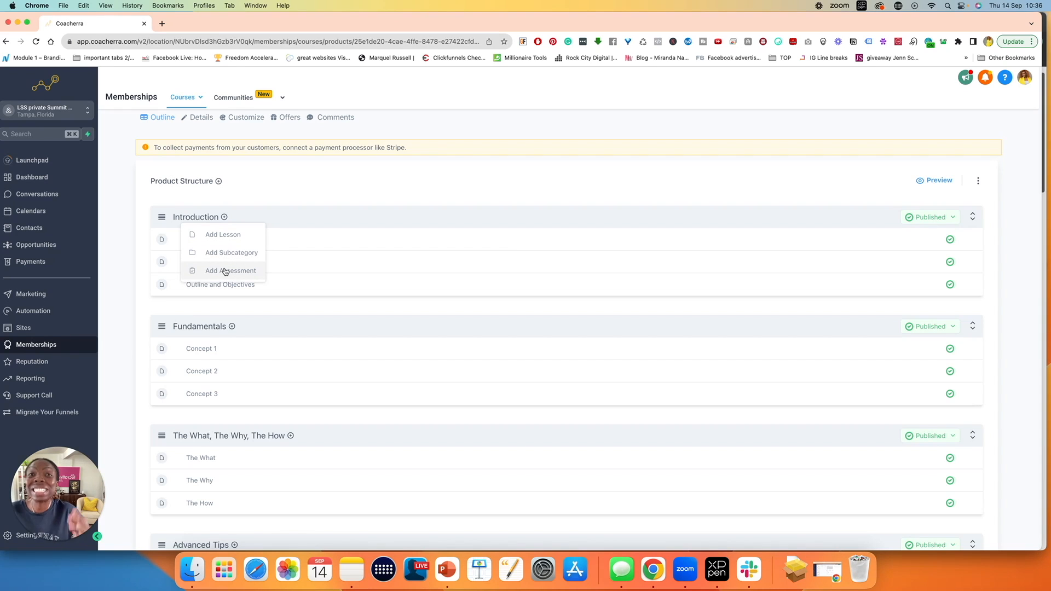
{"action": "left_click", "coordinate": [119, 310]}
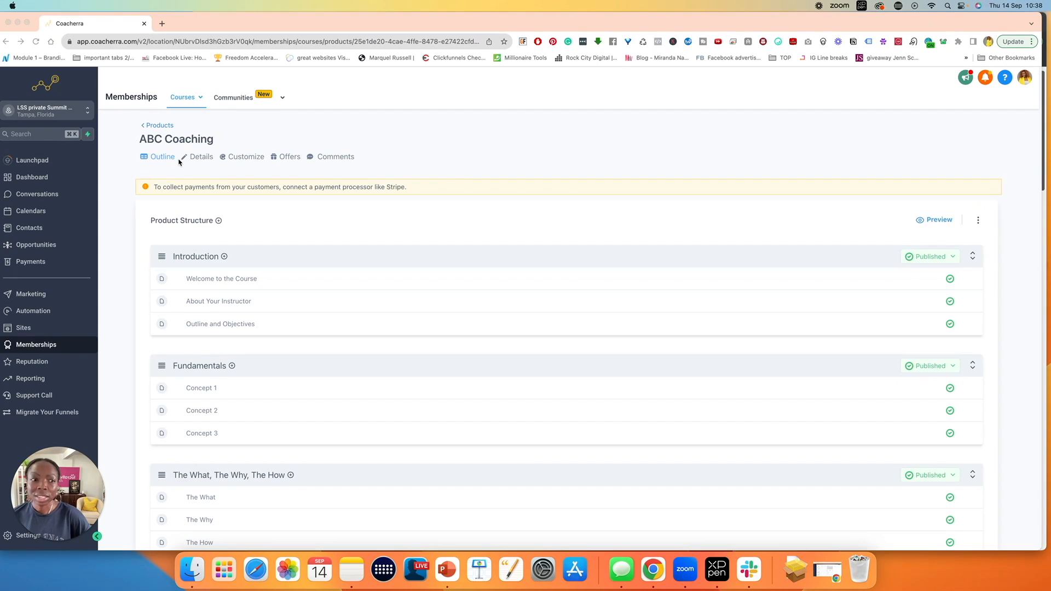
- Review the Manage Comments page from the products list and view the actions available for the ABC Coaching product
{"action": "left_click", "coordinate": [150, 127]}
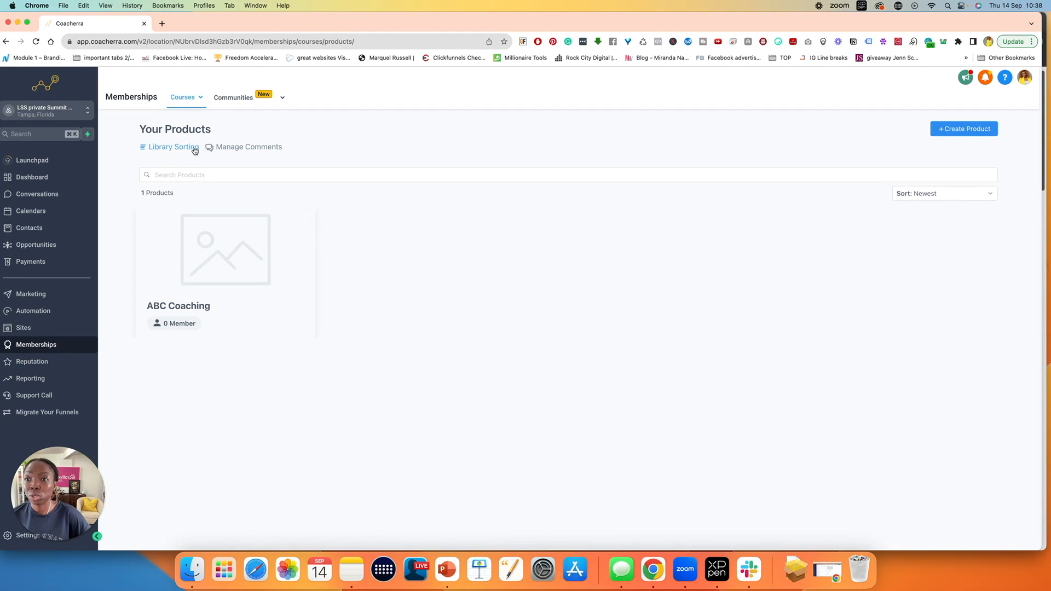
{"action": "left_click", "coordinate": [248, 147]}
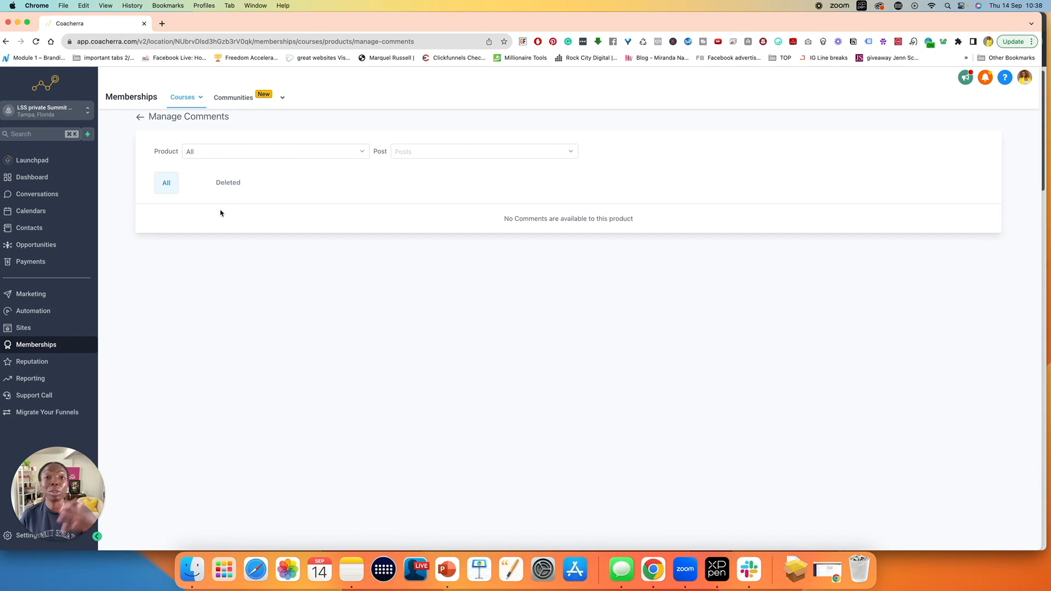
{"action": "left_click", "coordinate": [139, 118]}
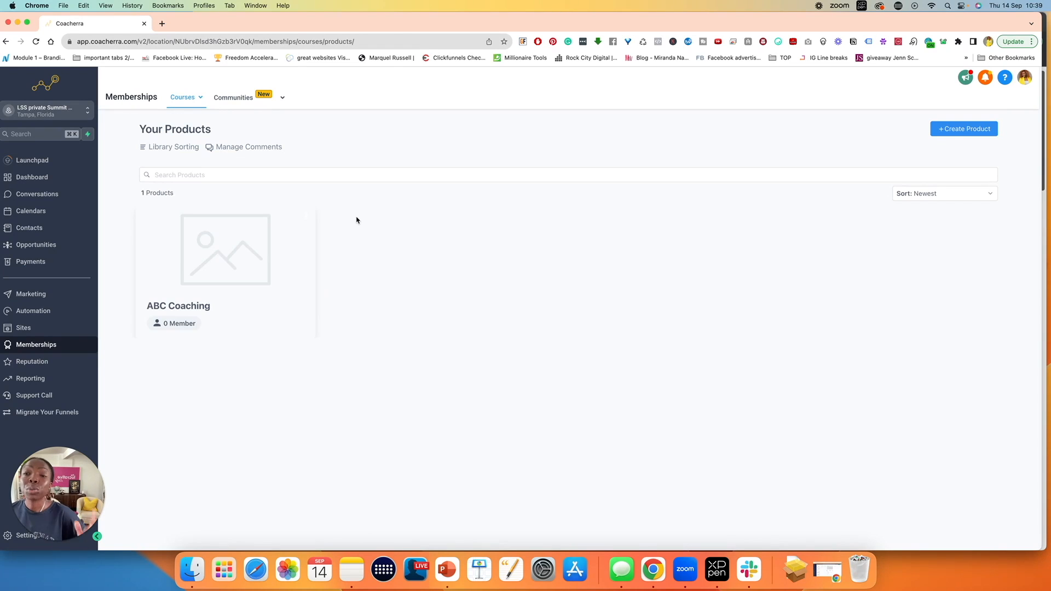
{"action": "left_click", "coordinate": [306, 216]}
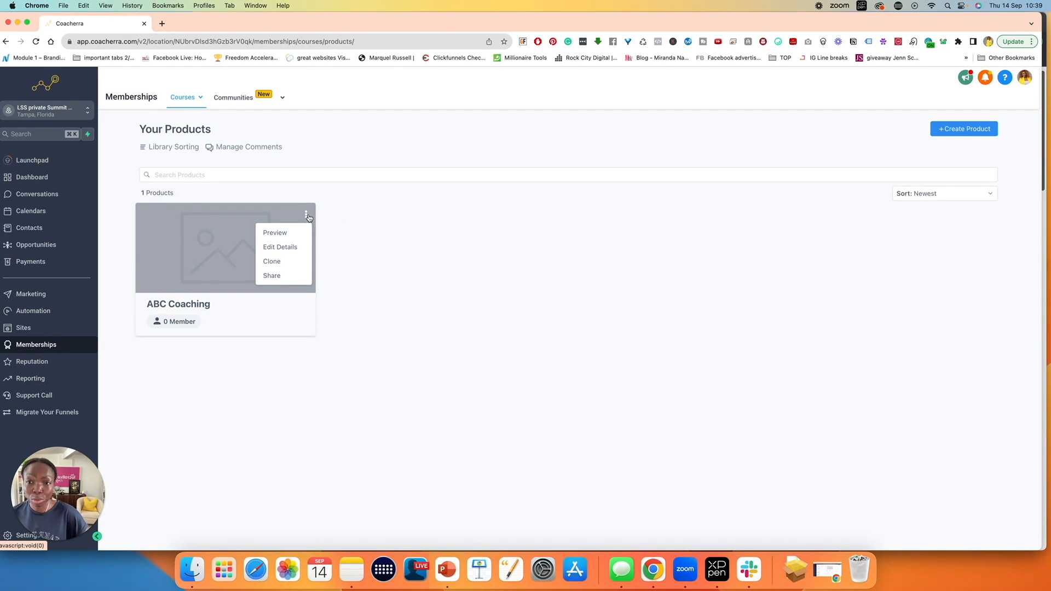
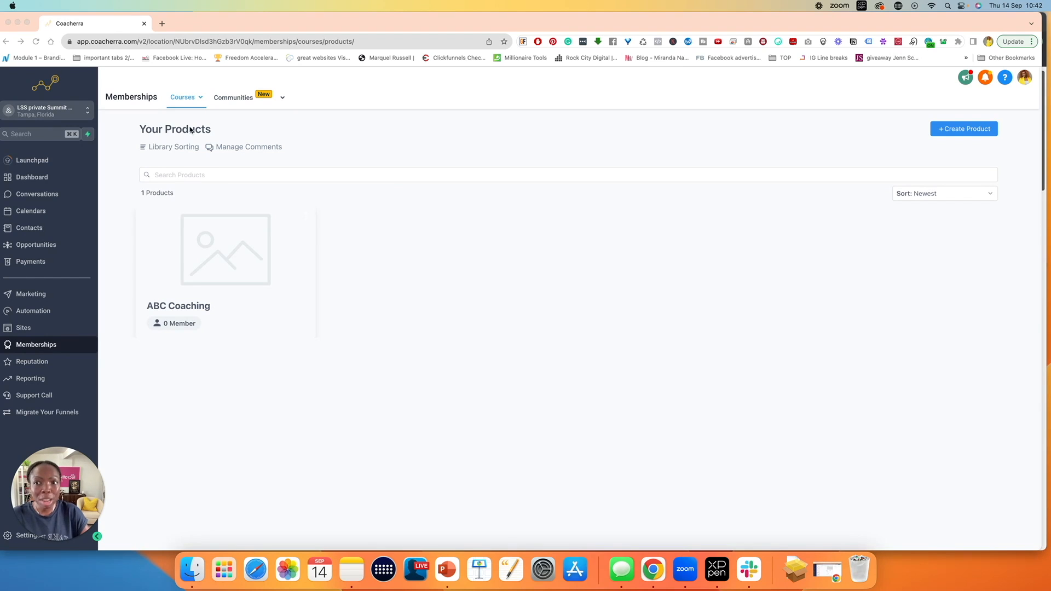
- Create a new product from the Sprint Course template and name it "Random product"
{"action": "left_click", "coordinate": [197, 100]}
{"action": "left_click", "coordinate": [180, 133]}
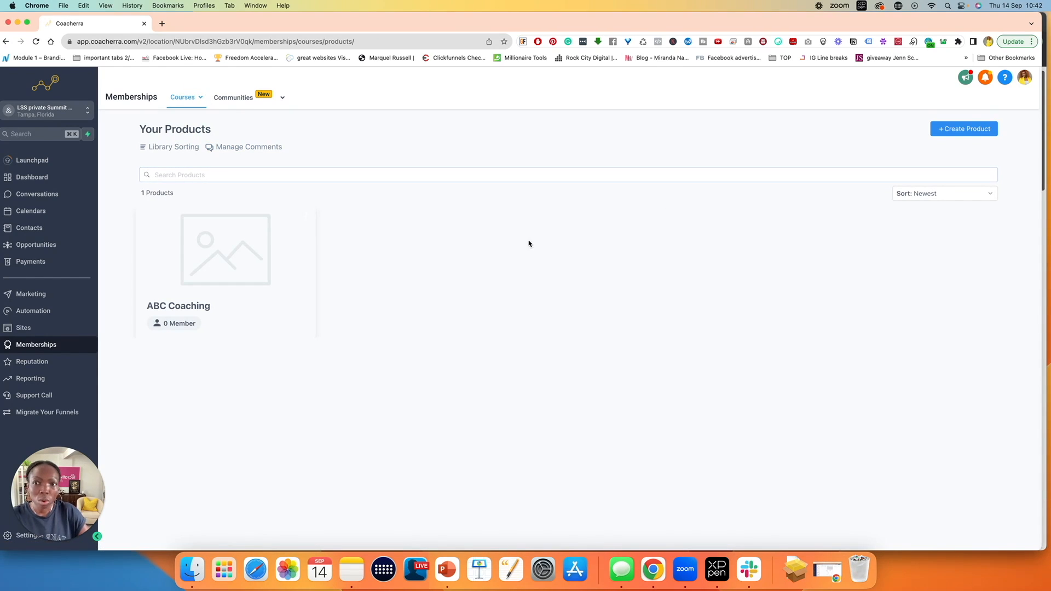
{"action": "left_click", "coordinate": [967, 129]}
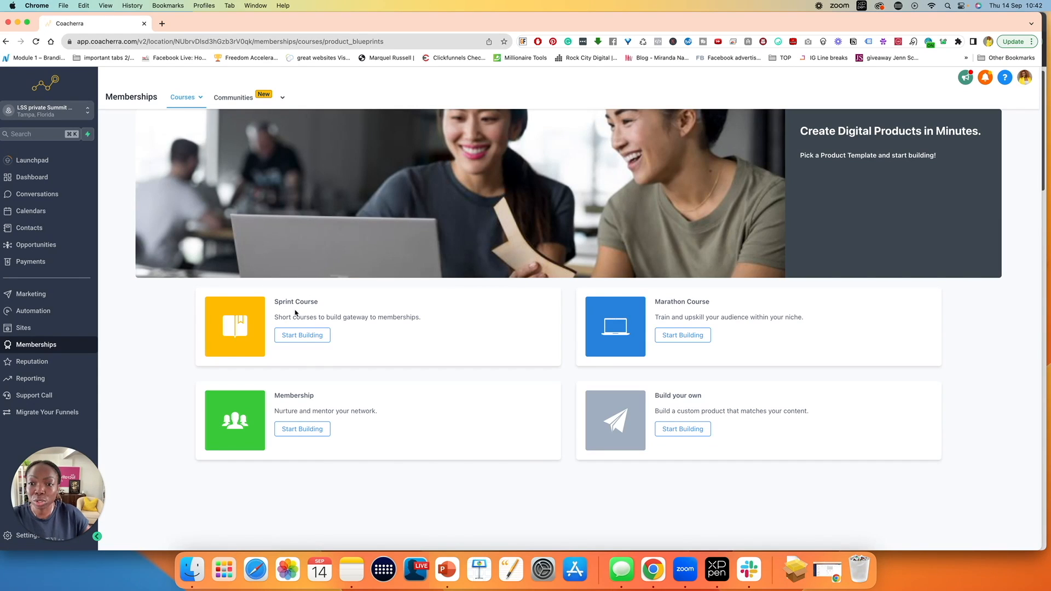
{"action": "left_click", "coordinate": [307, 338]}
{"action": "left_click_drag", "start_coordinate": [538, 208], "coordinate": [459, 209]}
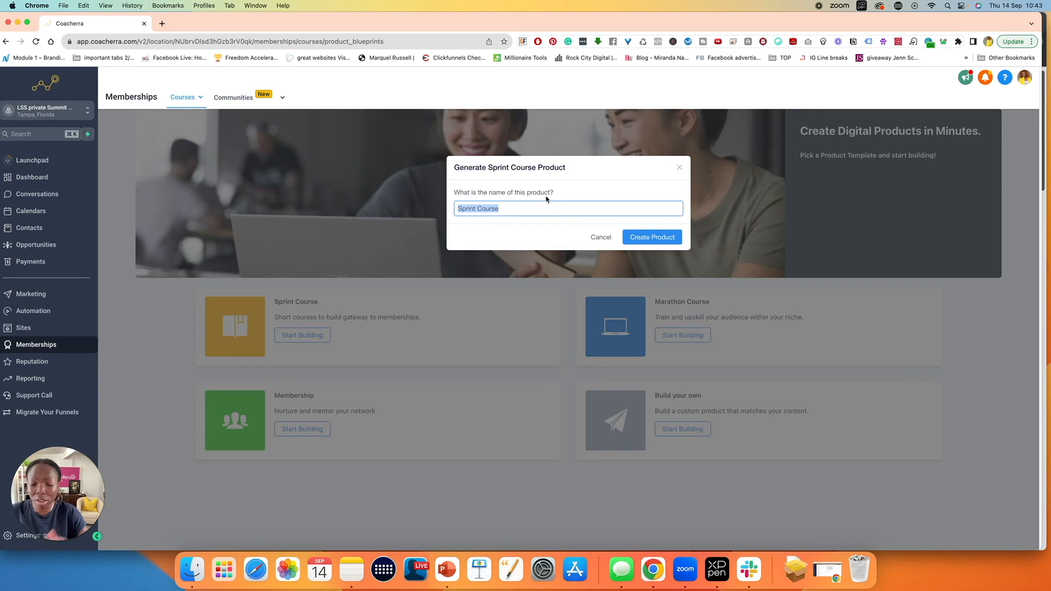
{"action": "type", "text": "Rando"}
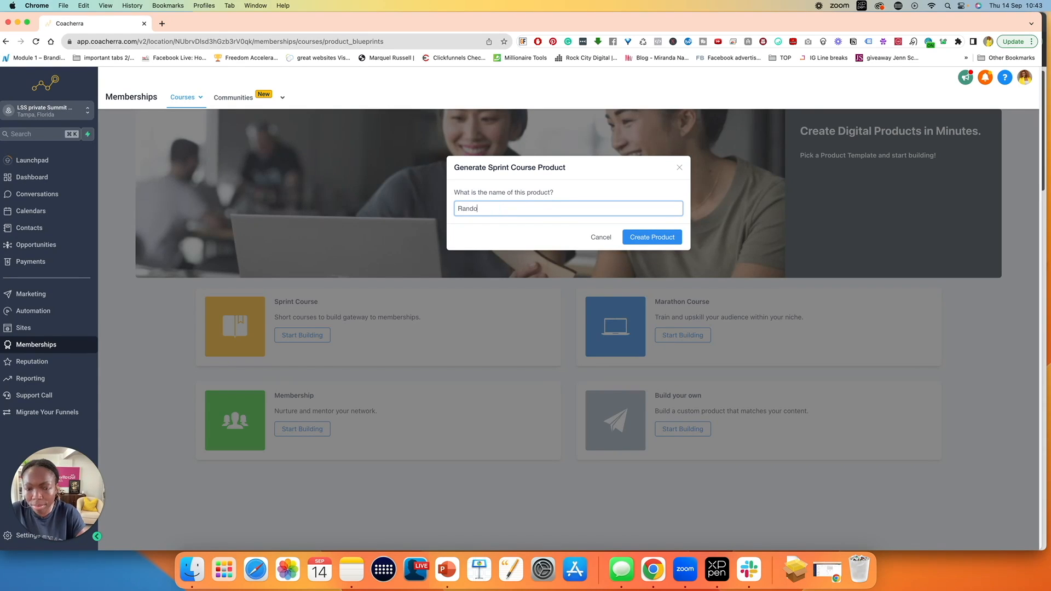
{"action": "type", "text": "m product"}
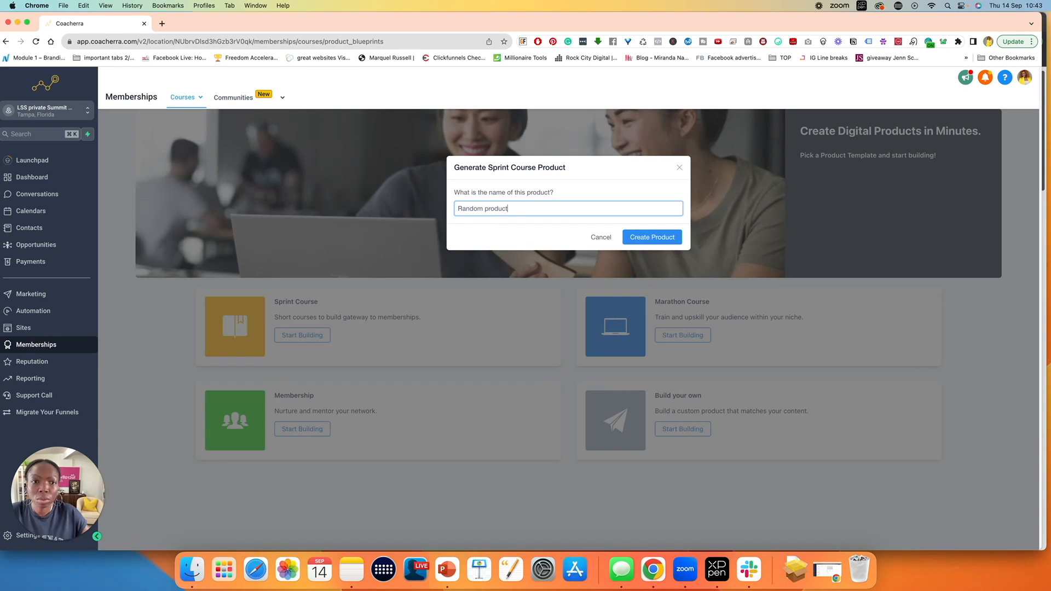
{"action": "left_click", "coordinate": [661, 243]}
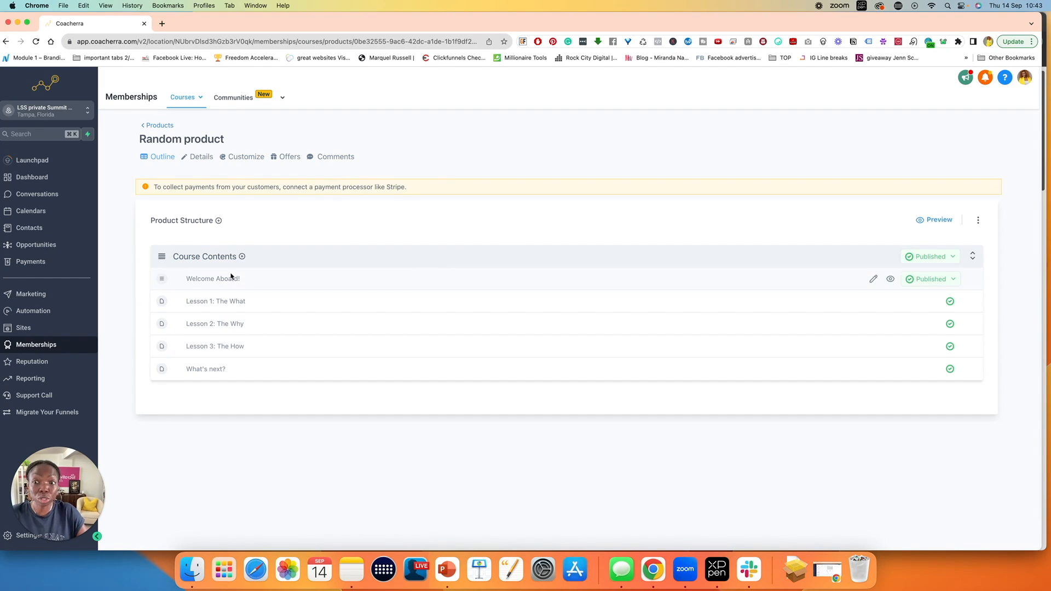
- Return to the products list, then open the course offers page and read its payment processor notice
{"action": "left_click", "coordinate": [157, 127]}
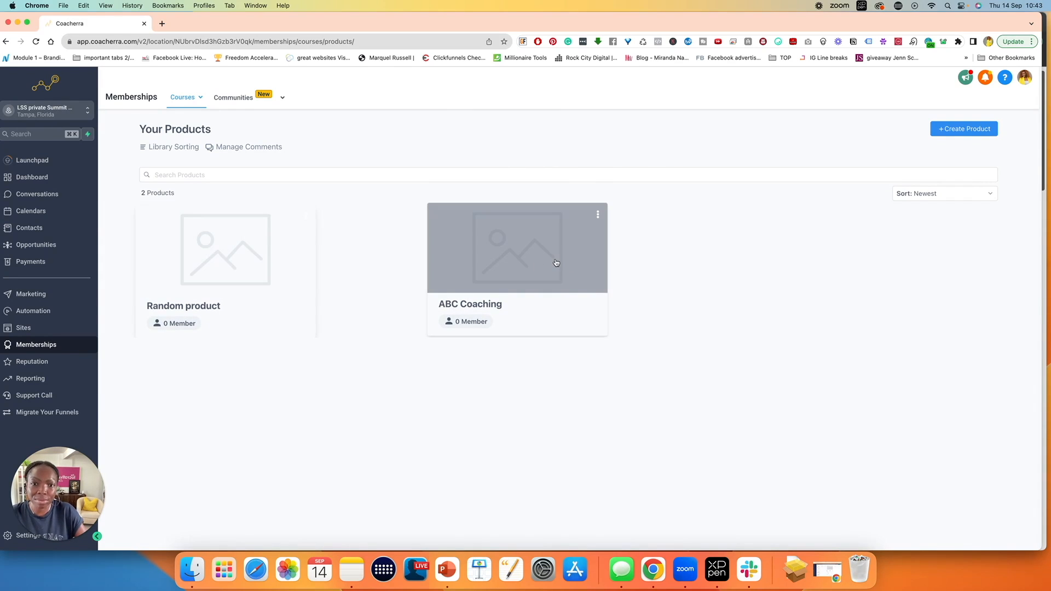
{"action": "mouse_move", "coordinate": [200, 97]}
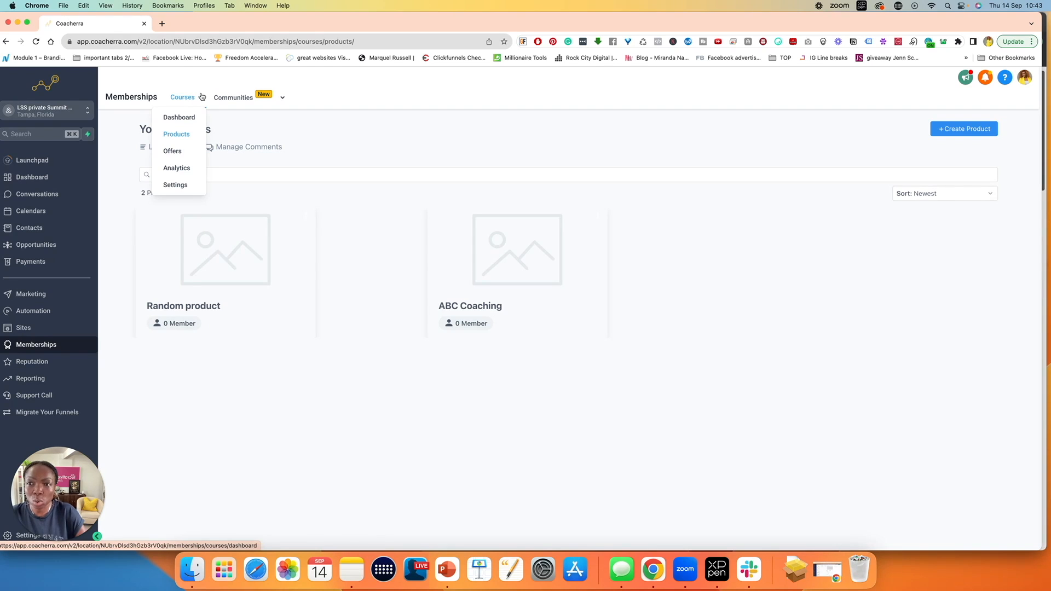
{"action": "left_click", "coordinate": [173, 153]}
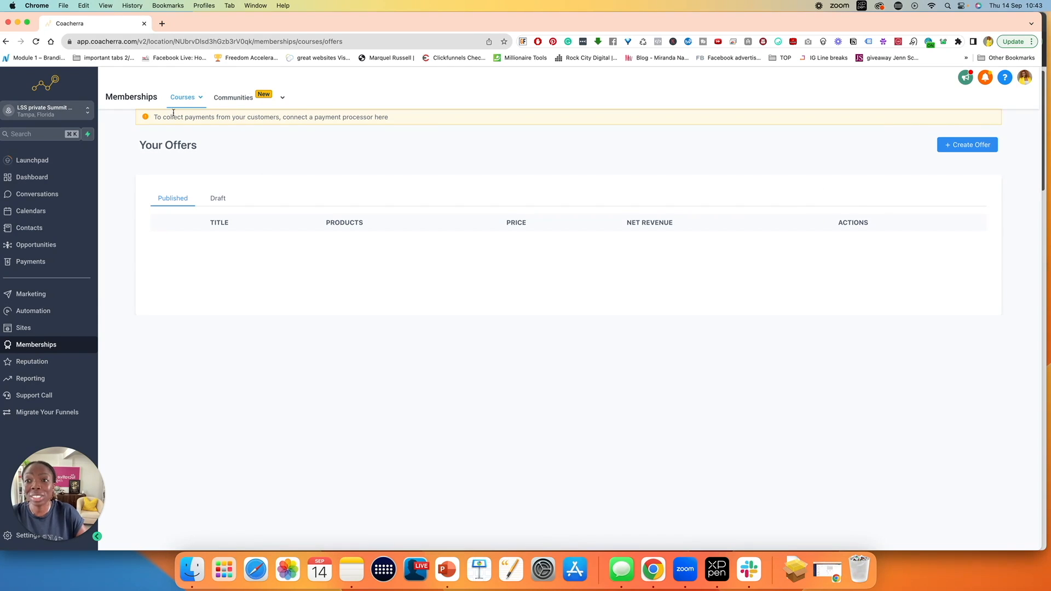
{"action": "left_click_drag", "start_coordinate": [397, 117], "coordinate": [165, 117]}
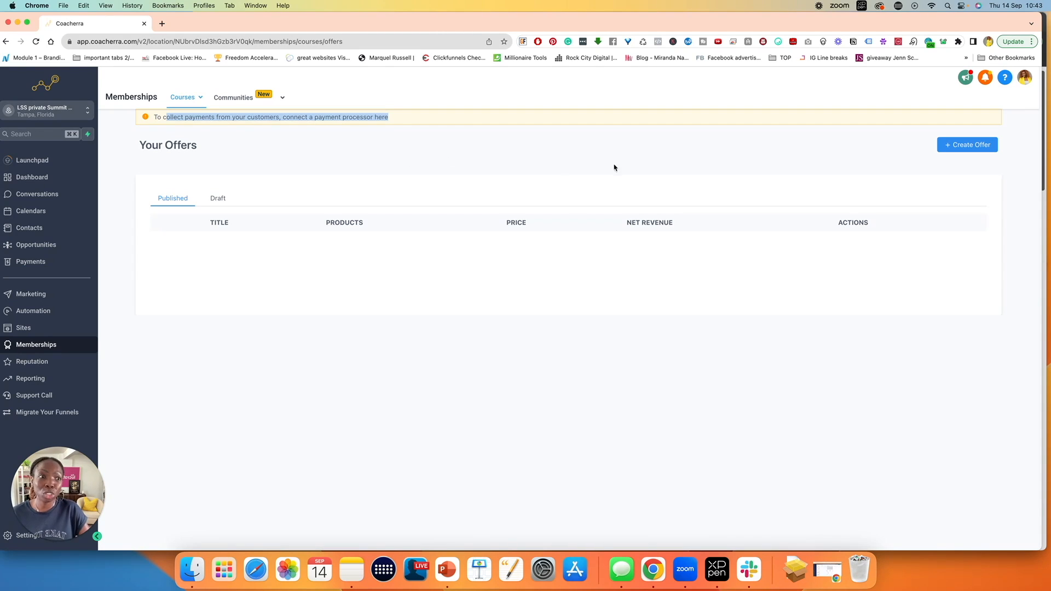
{"action": "left_click", "coordinate": [700, 168]}
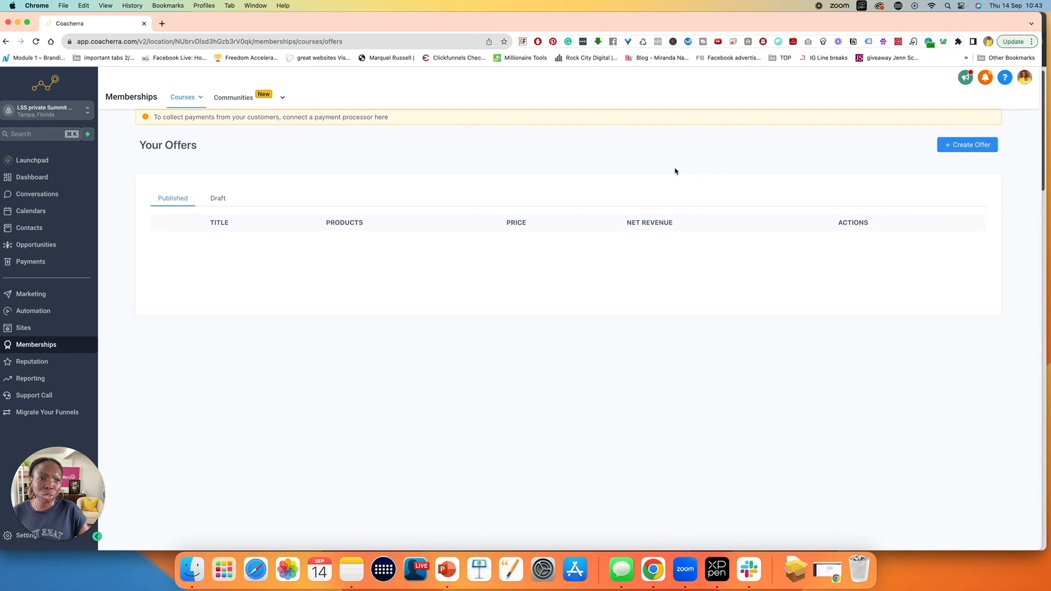
- Start a new offer and title it "Coaching Accelerator"
{"action": "left_click", "coordinate": [968, 145]}
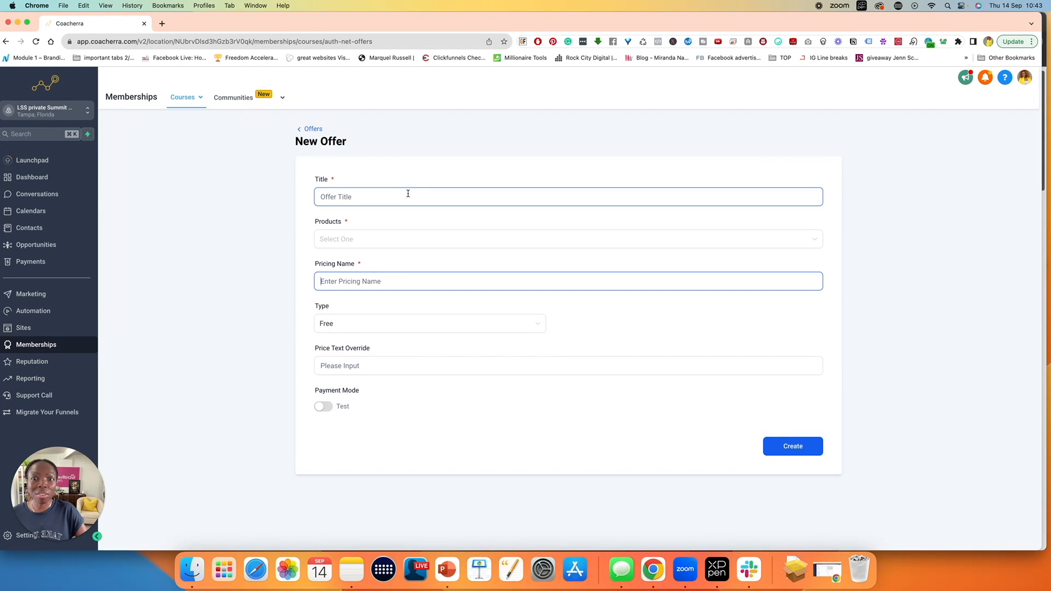
{"action": "left_click", "coordinate": [411, 196]}
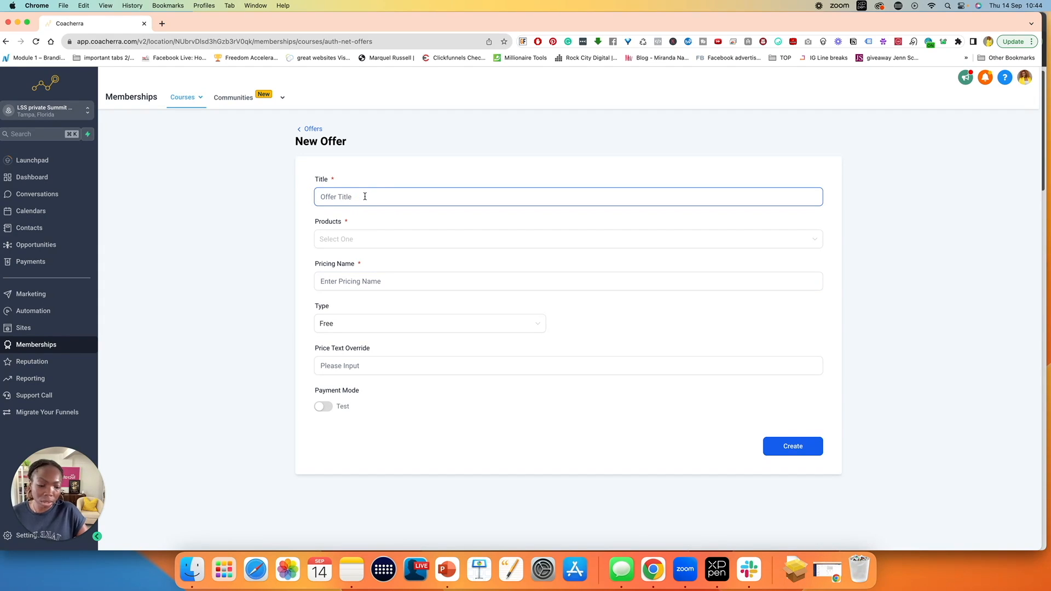
{"action": "type", "text": "A"}
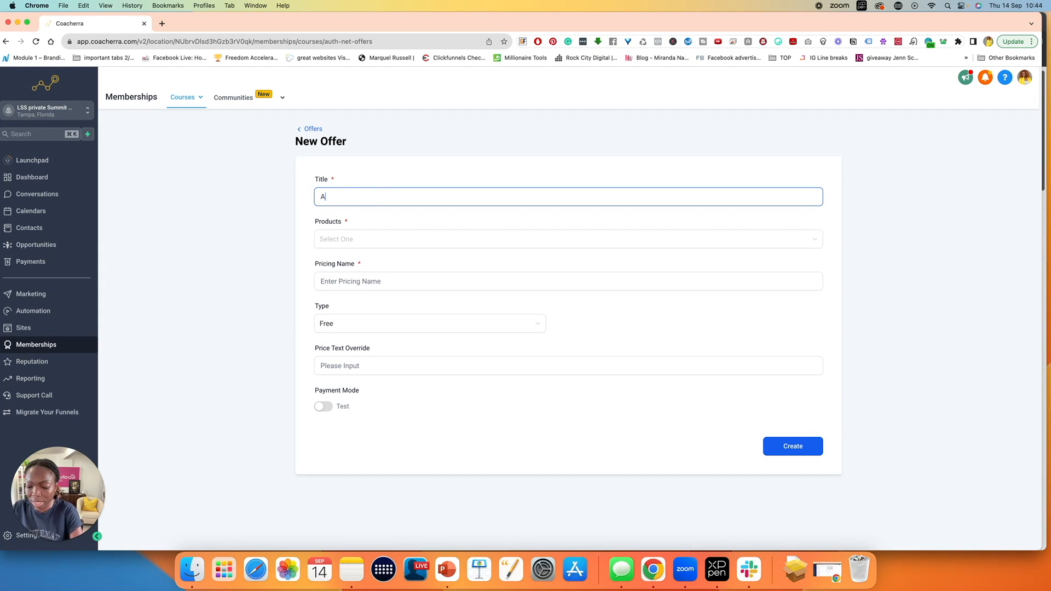
{"action": "type", "text": "ccelerator"}
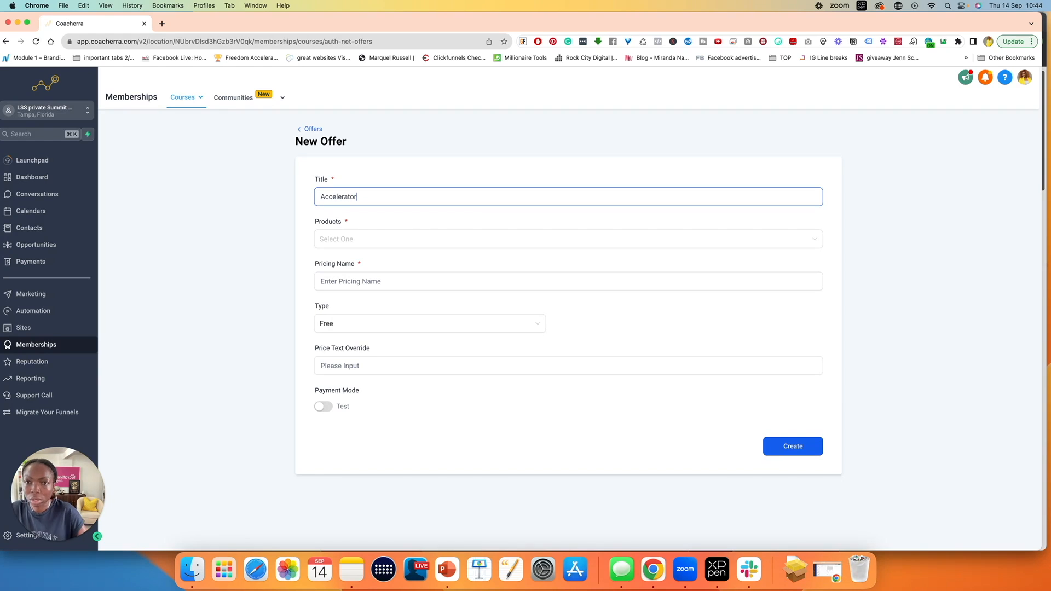
{"action": "left_click", "coordinate": [321, 199]}
{"action": "type", "text": "Coaching"}
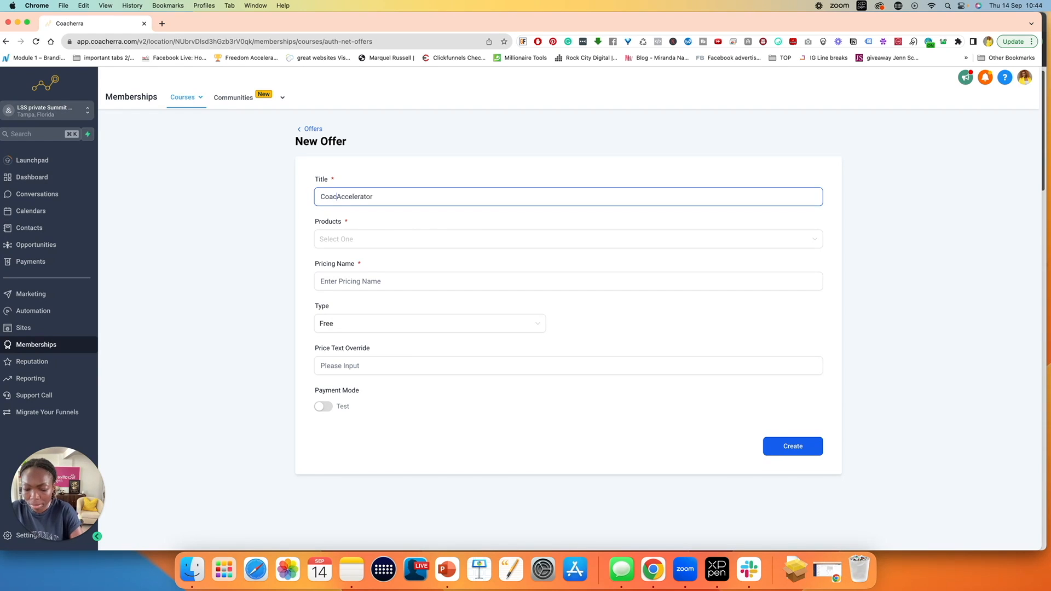
{"action": "left_click_drag", "start_coordinate": [394, 197], "coordinate": [316, 199]}
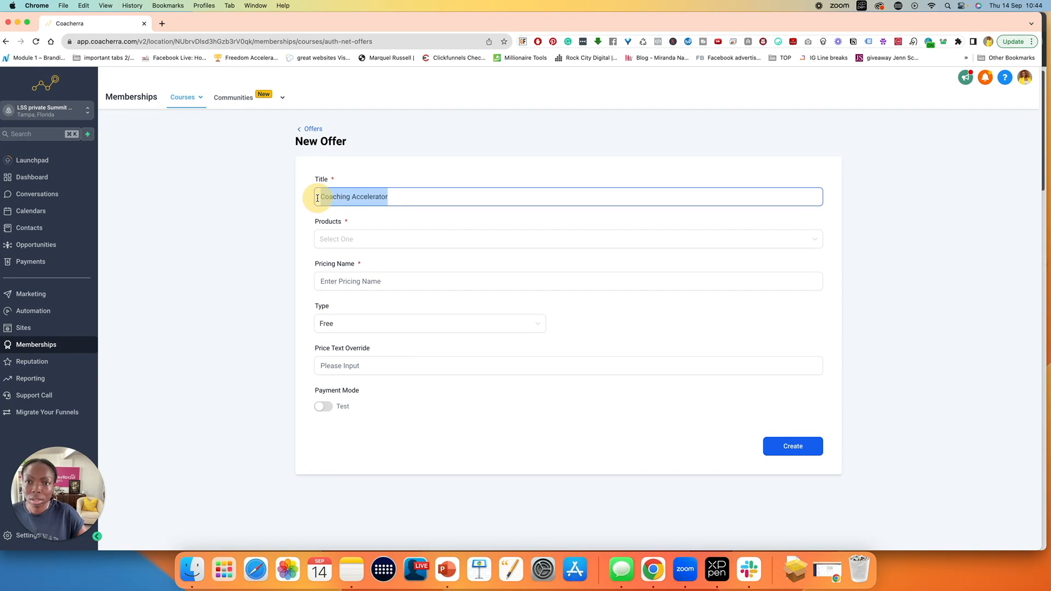
{"action": "left_click", "coordinate": [270, 210]}
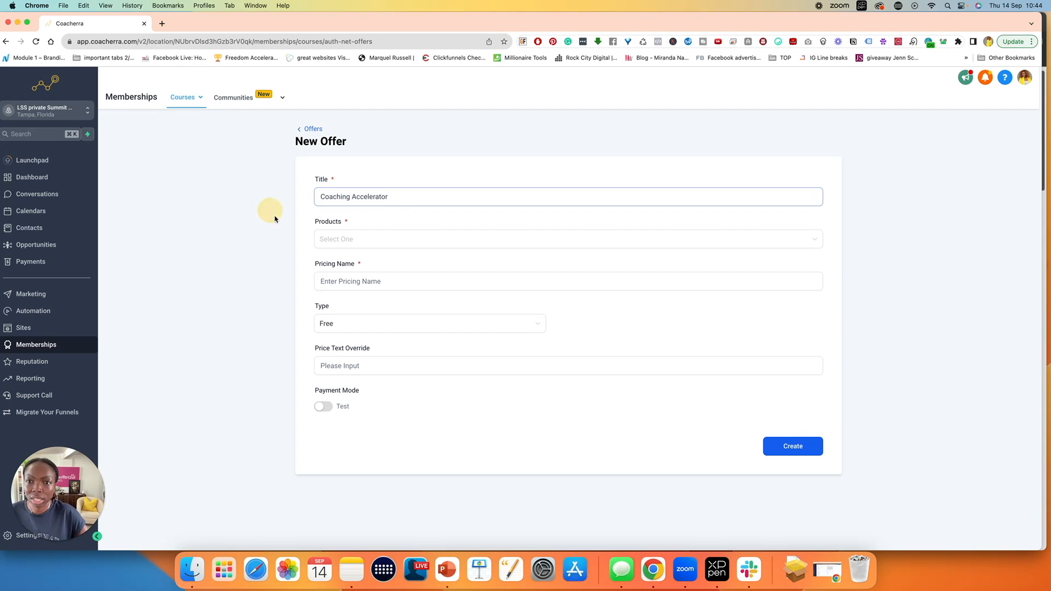
- Include both the ABC Coaching and Random product courses in the new offer
{"action": "left_click", "coordinate": [342, 243]}
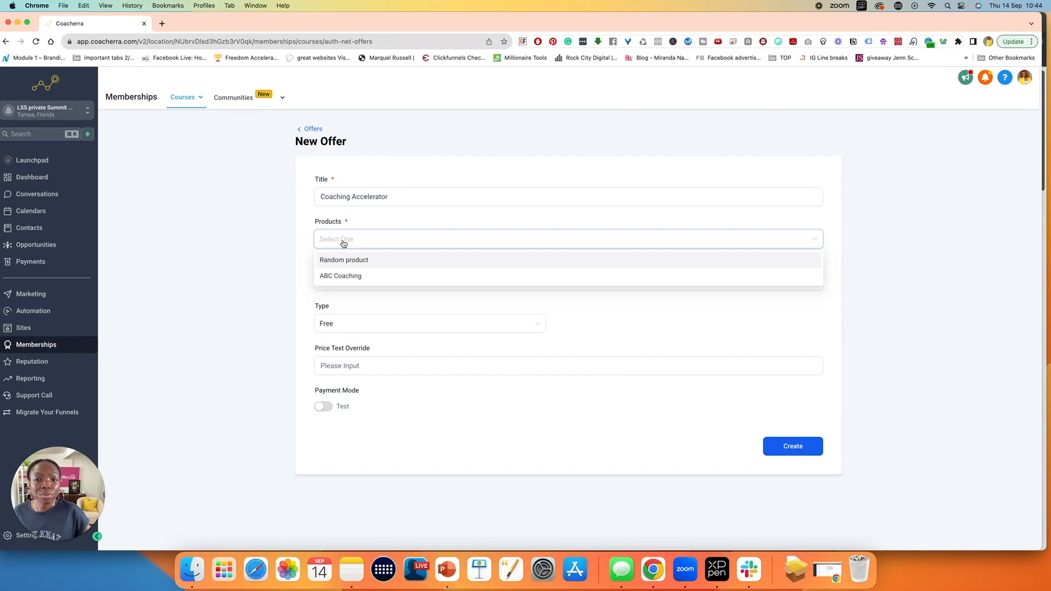
{"action": "left_click", "coordinate": [344, 276]}
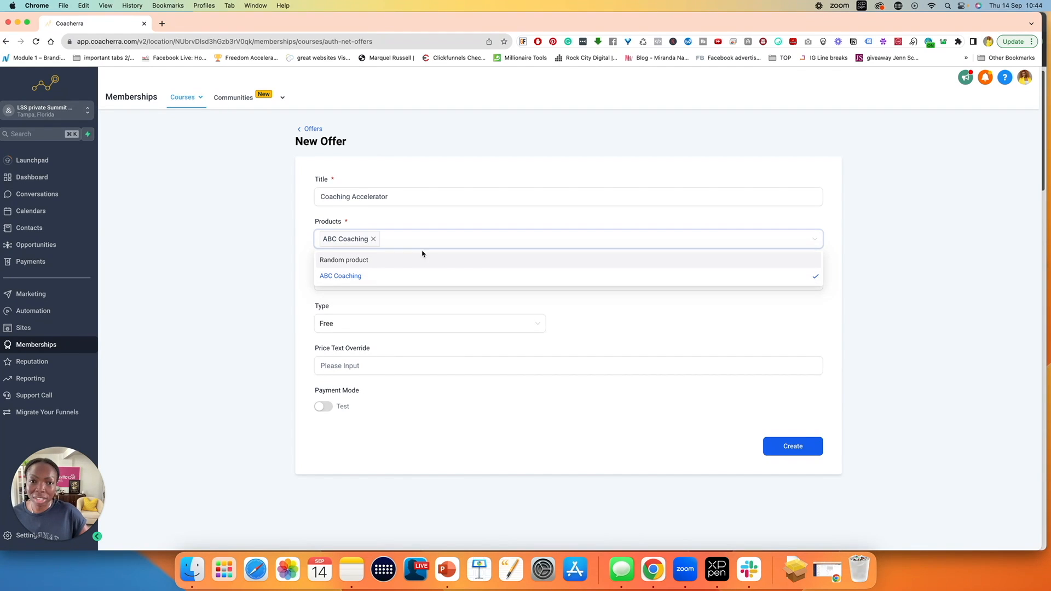
{"action": "left_click", "coordinate": [412, 261]}
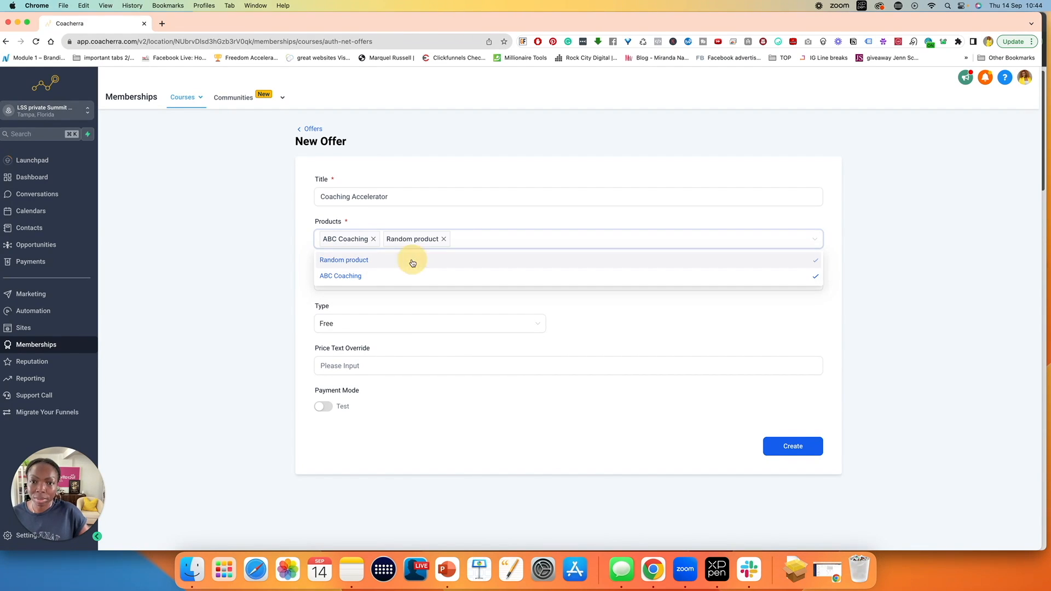
{"action": "left_click", "coordinate": [971, 251]}
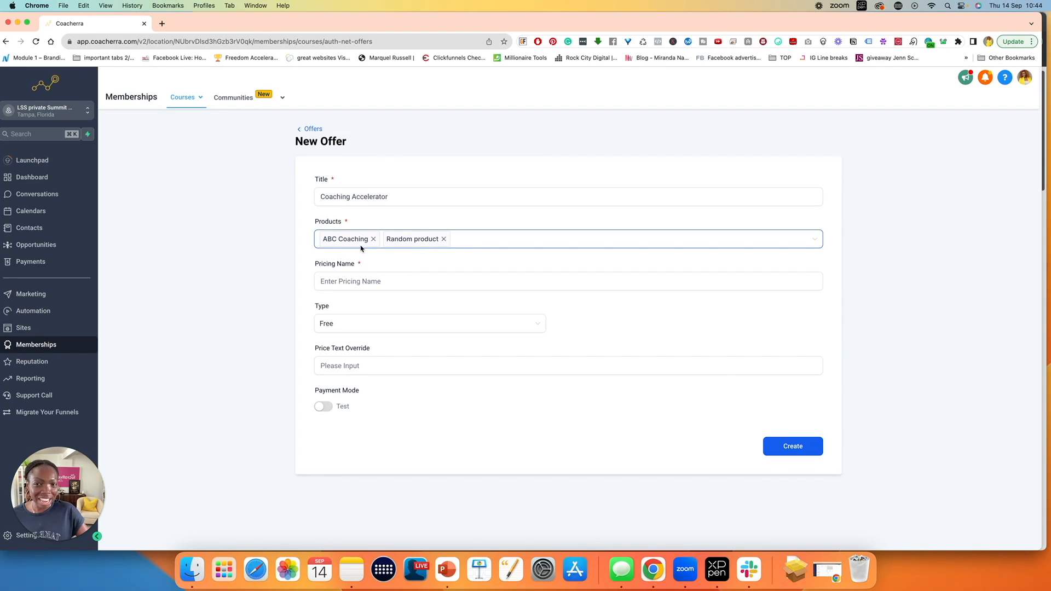
- Set the offer's pricing name to $197
{"action": "left_click", "coordinate": [356, 282]}
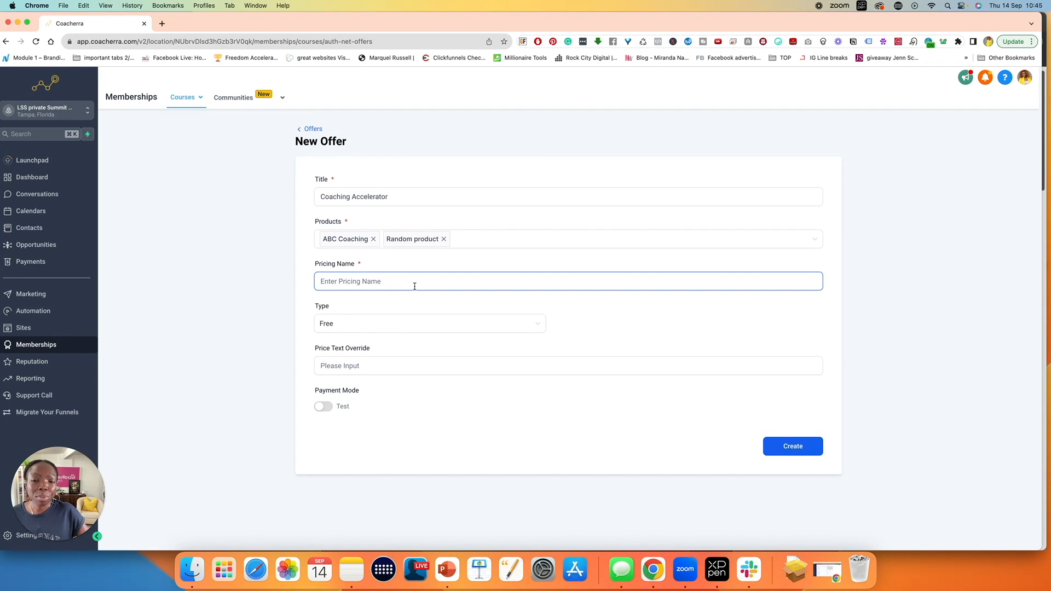
{"action": "type", "text": "$19"}
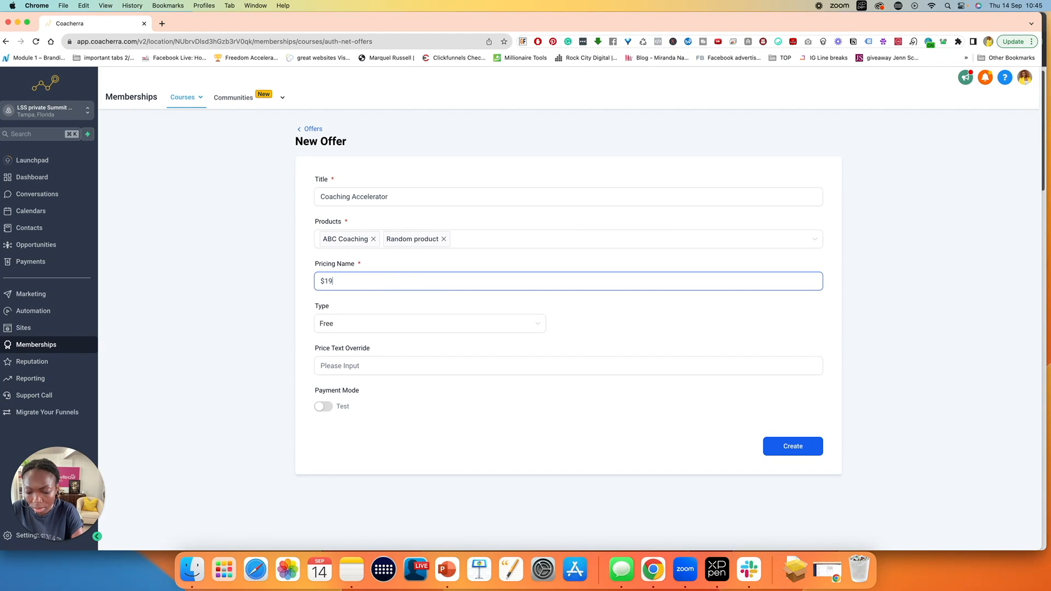
{"action": "type", "text": "7"}
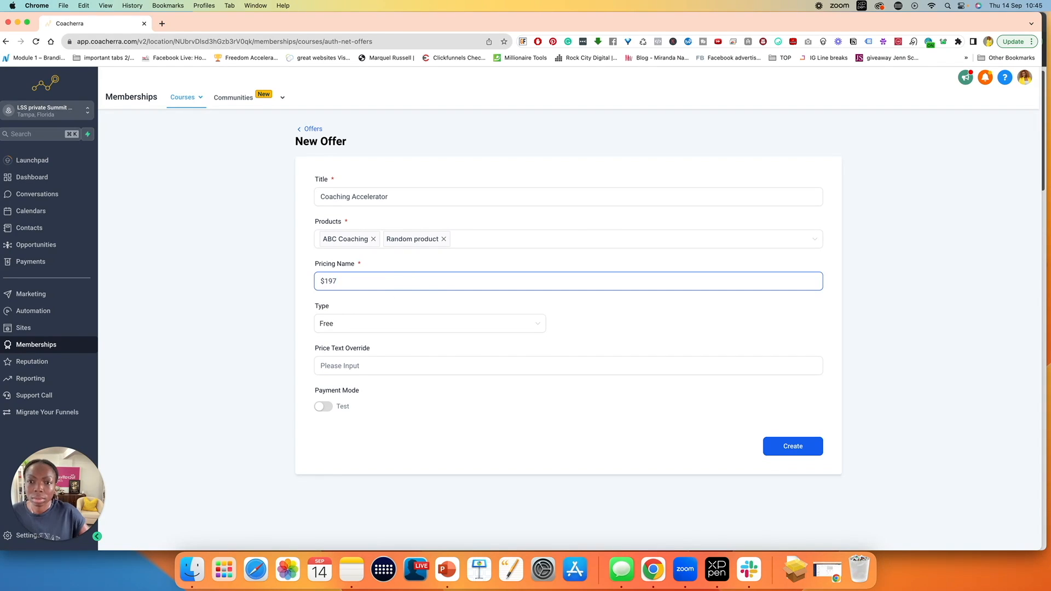
{"action": "left_click", "coordinate": [373, 303]}
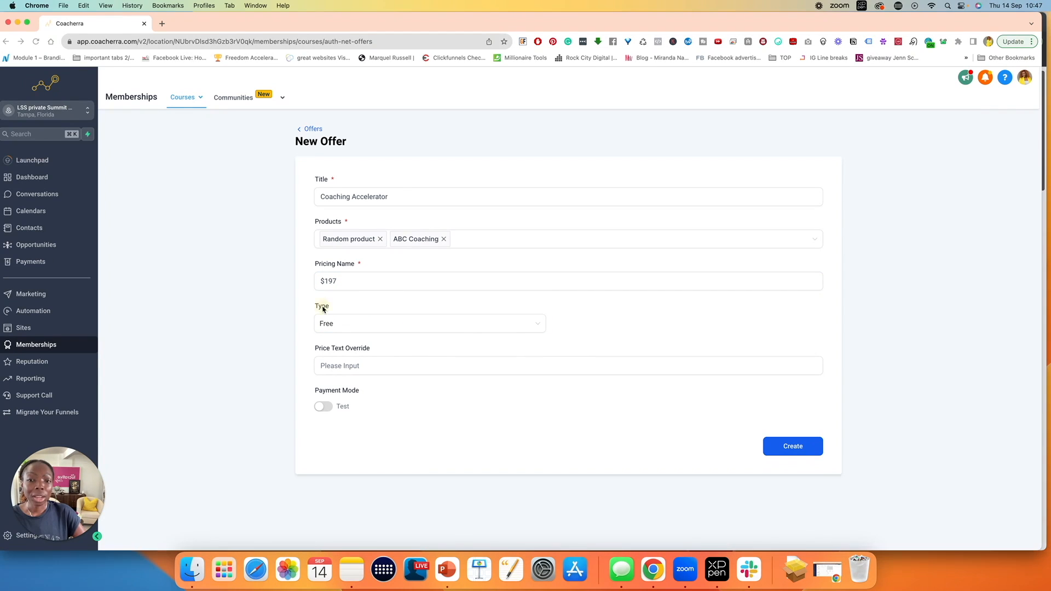
- Keep the offer type as Free, and create the offer with its payment mode set to Live
{"action": "left_click", "coordinate": [537, 327]}
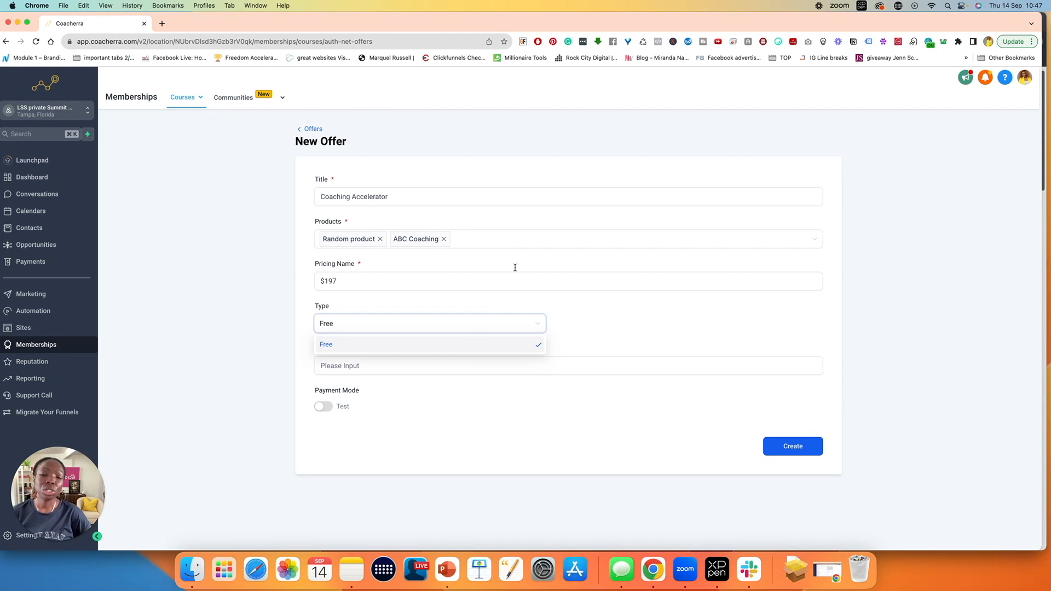
{"action": "left_click", "coordinate": [607, 321]}
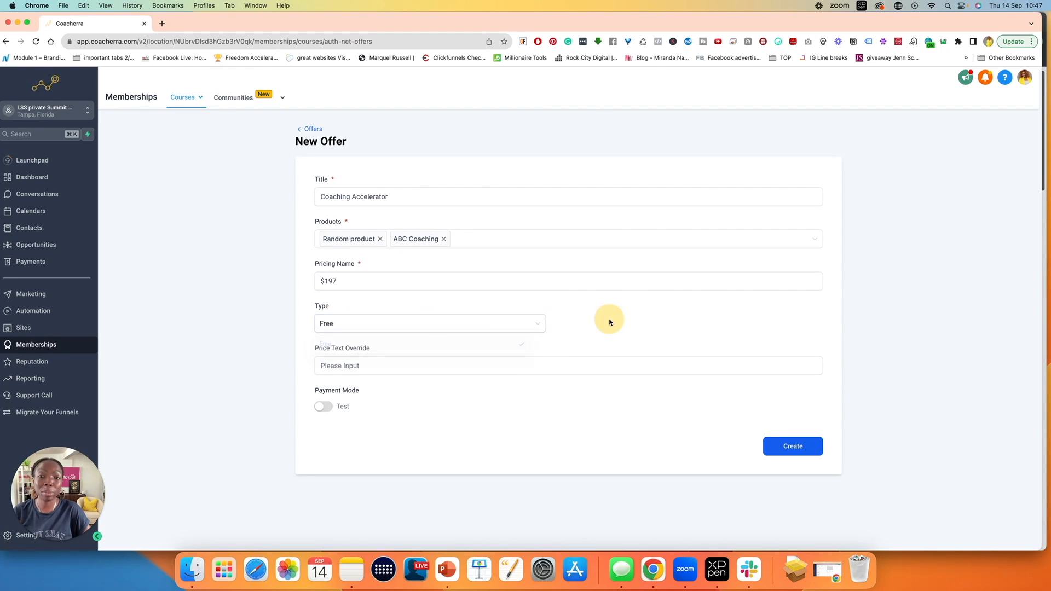
{"action": "left_click", "coordinate": [343, 393]}
{"action": "left_click", "coordinate": [334, 407]}
{"action": "left_click", "coordinate": [324, 407]}
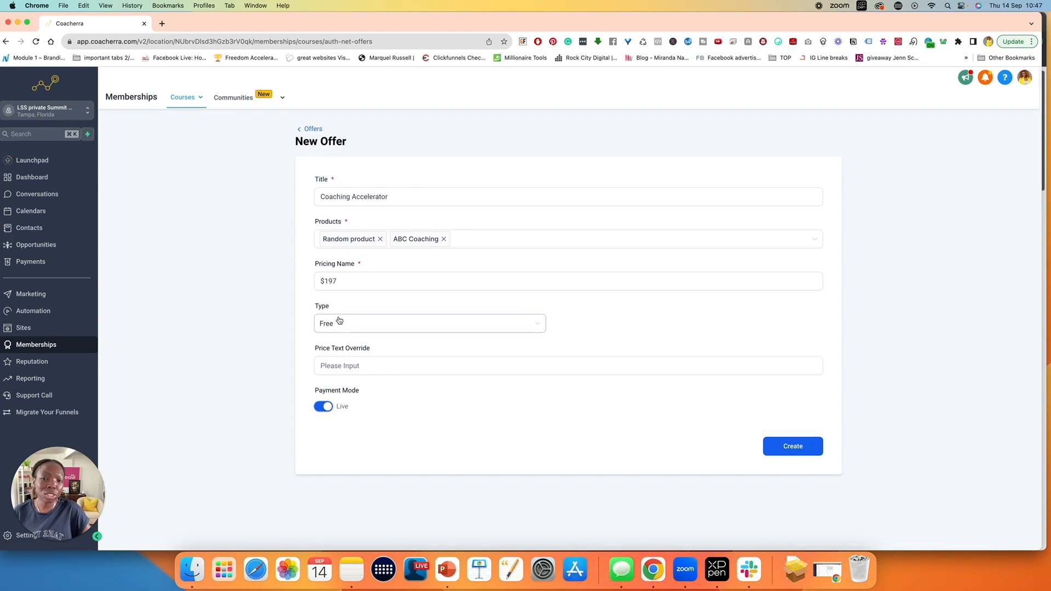
{"action": "left_click", "coordinate": [618, 290]}
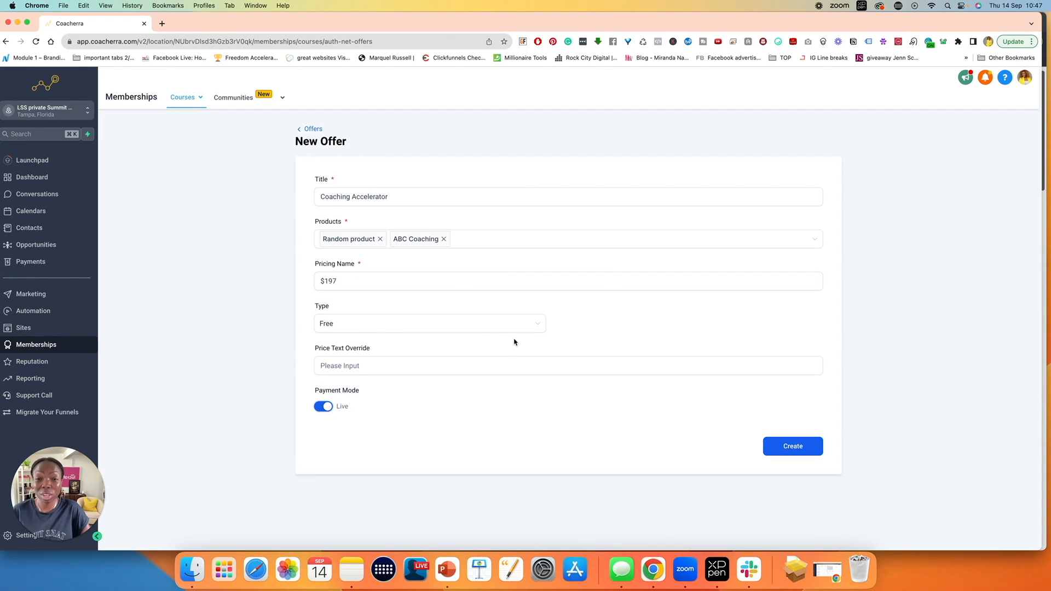
{"action": "left_click", "coordinate": [795, 448]}
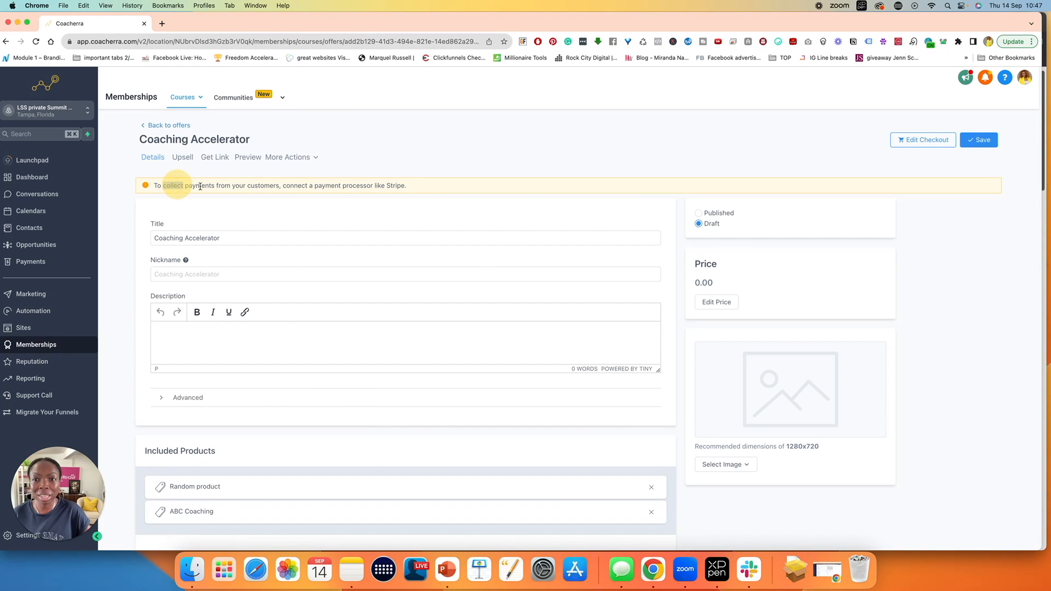
{"action": "left_click_drag", "start_coordinate": [412, 189], "coordinate": [199, 195]}
{"action": "left_click", "coordinate": [211, 203]}
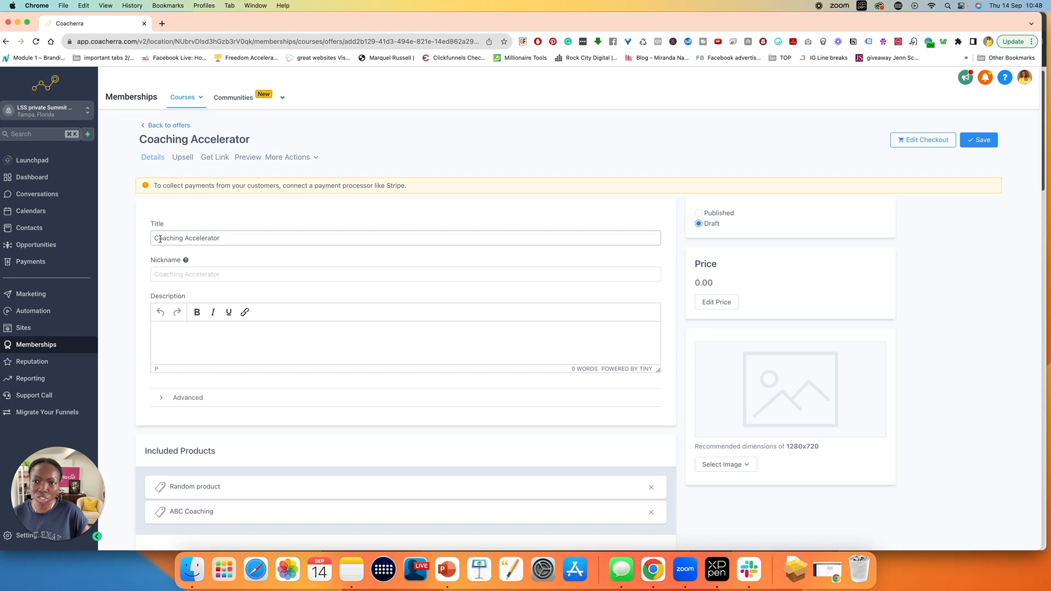
{"action": "left_click_drag", "start_coordinate": [233, 238], "coordinate": [155, 241]}
{"action": "left_click", "coordinate": [181, 243]}
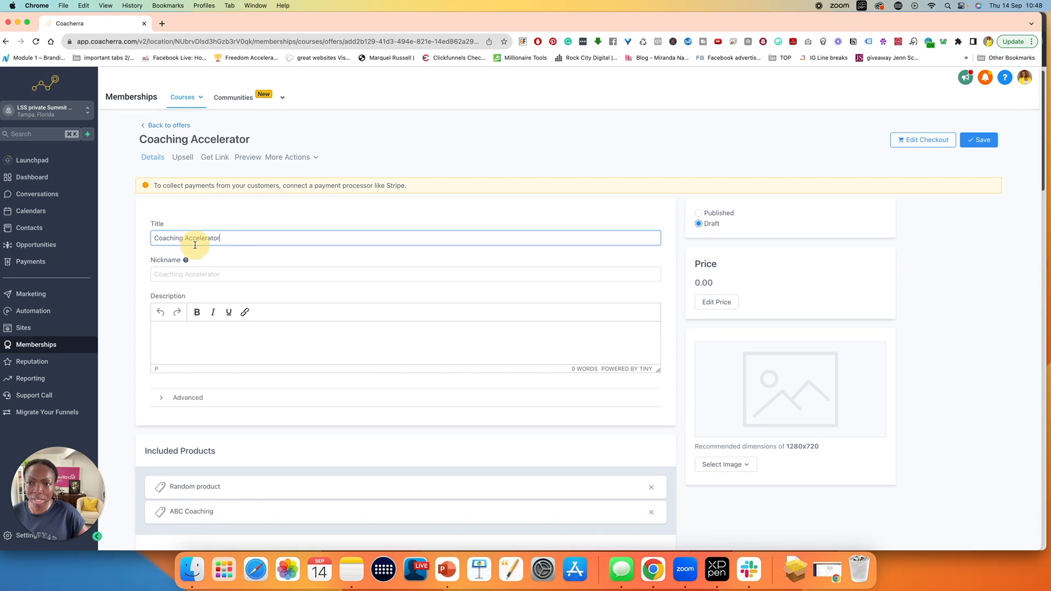
- Copy the offer's title "Coaching Accelerator" into its nickname
{"action": "scroll", "coordinate": [195, 244], "scroll_direction": "down", "scroll_amount": 1}
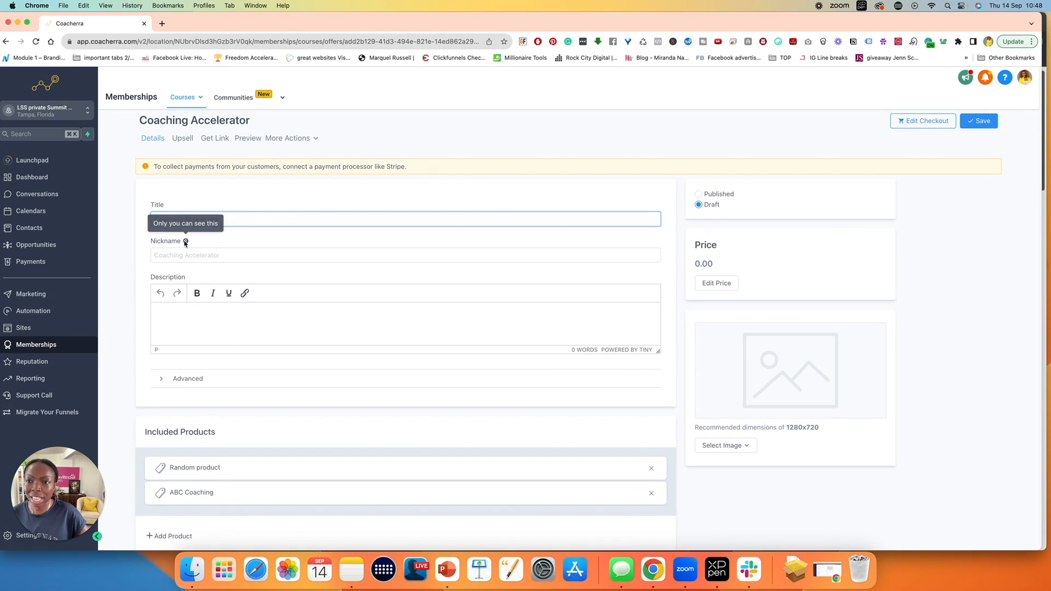
{"action": "left_click", "coordinate": [184, 254]}
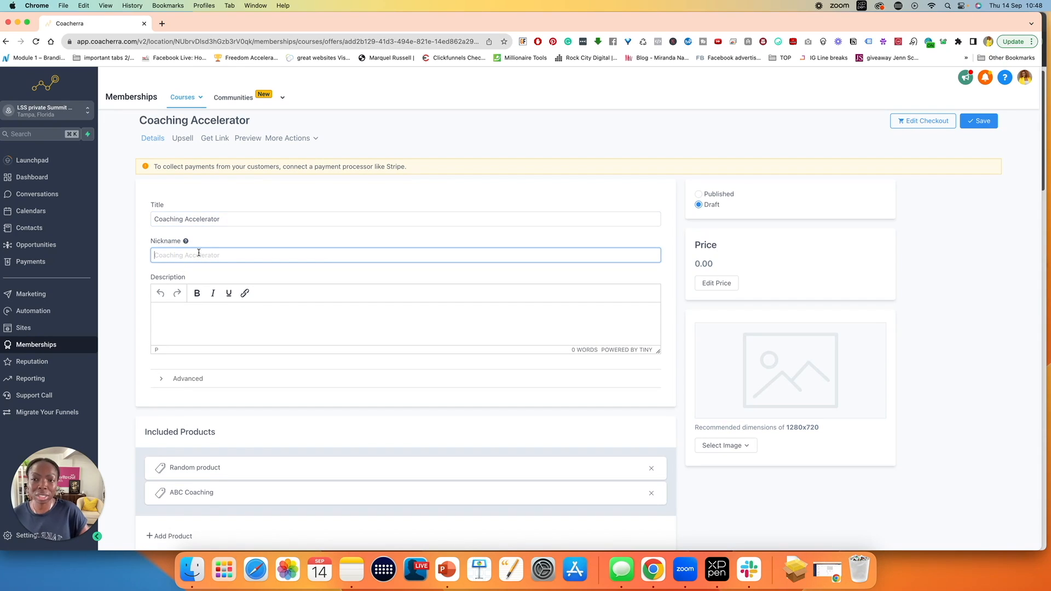
{"action": "left_click_drag", "start_coordinate": [223, 220], "coordinate": [147, 222]}
{"action": "key", "text": "super+c"}
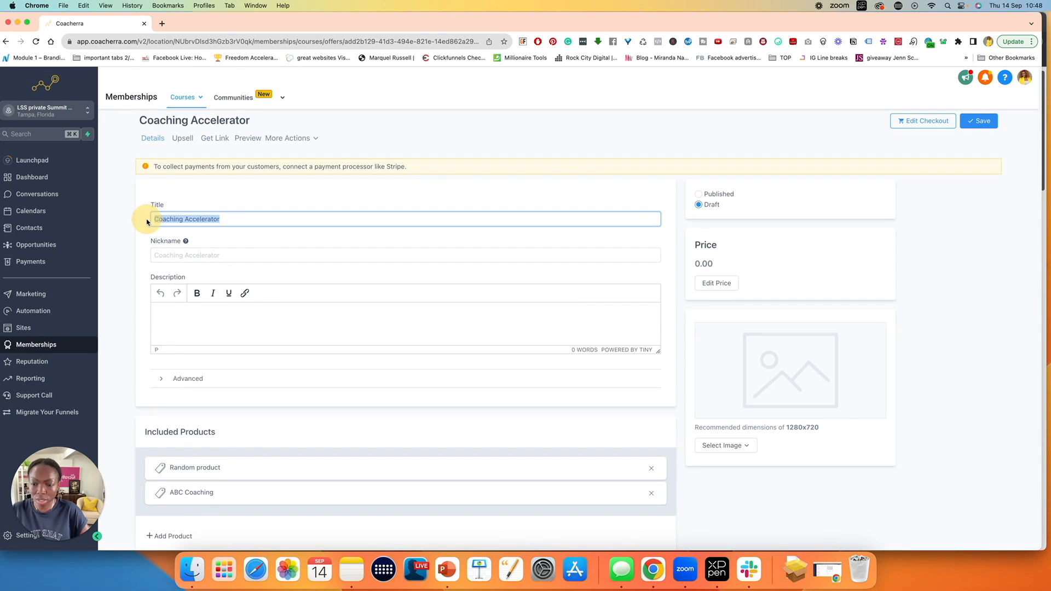
{"action": "left_click", "coordinate": [152, 255]}
{"action": "key", "text": "super+v"}
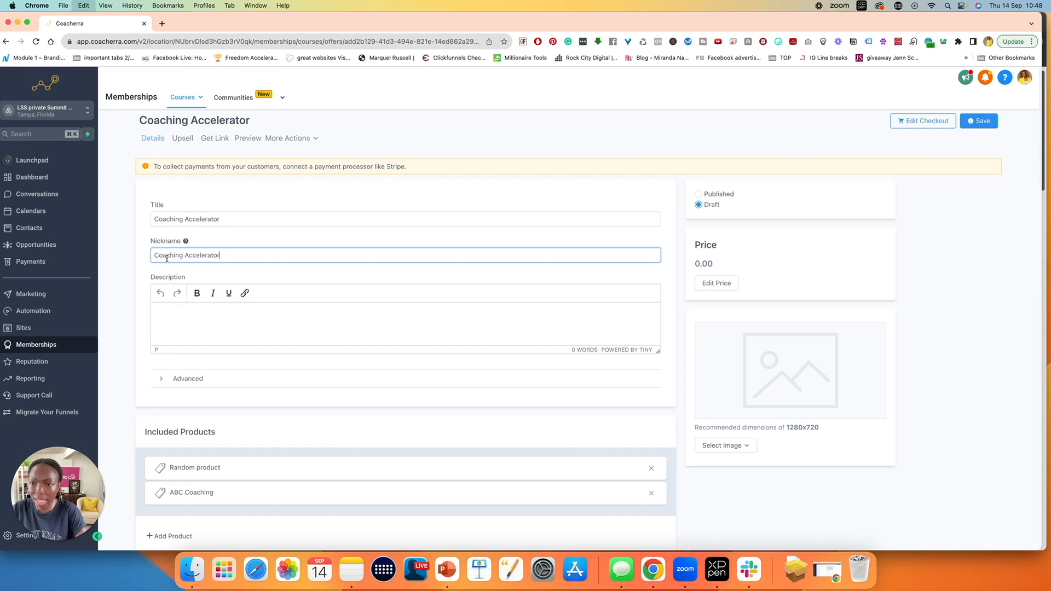
{"action": "left_click", "coordinate": [179, 268]}
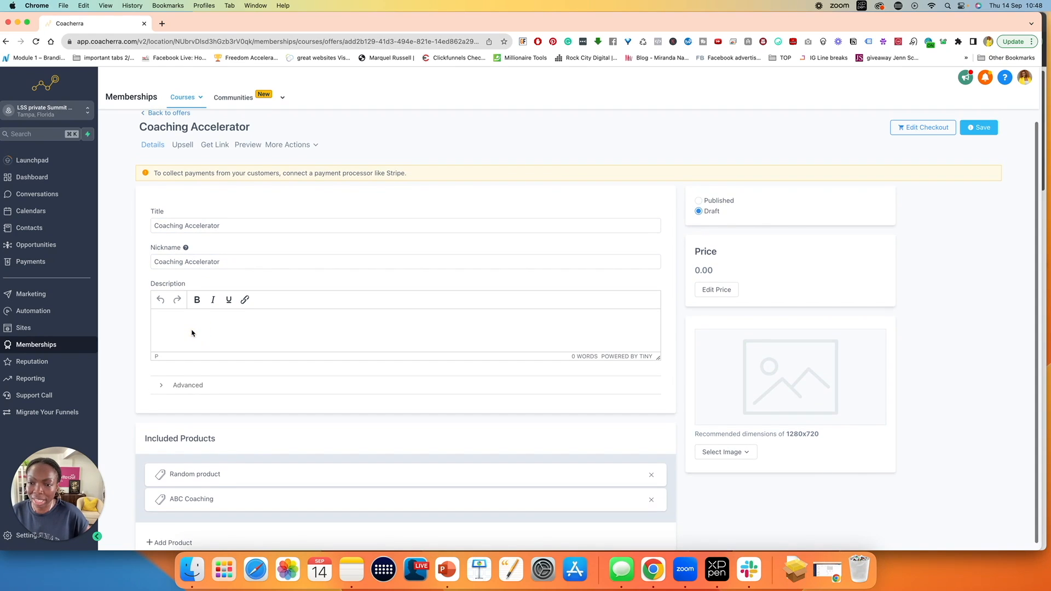
- Examine the offer's advanced settings, including the Custom JS editor, and collapse them again
{"action": "left_click", "coordinate": [159, 382]}
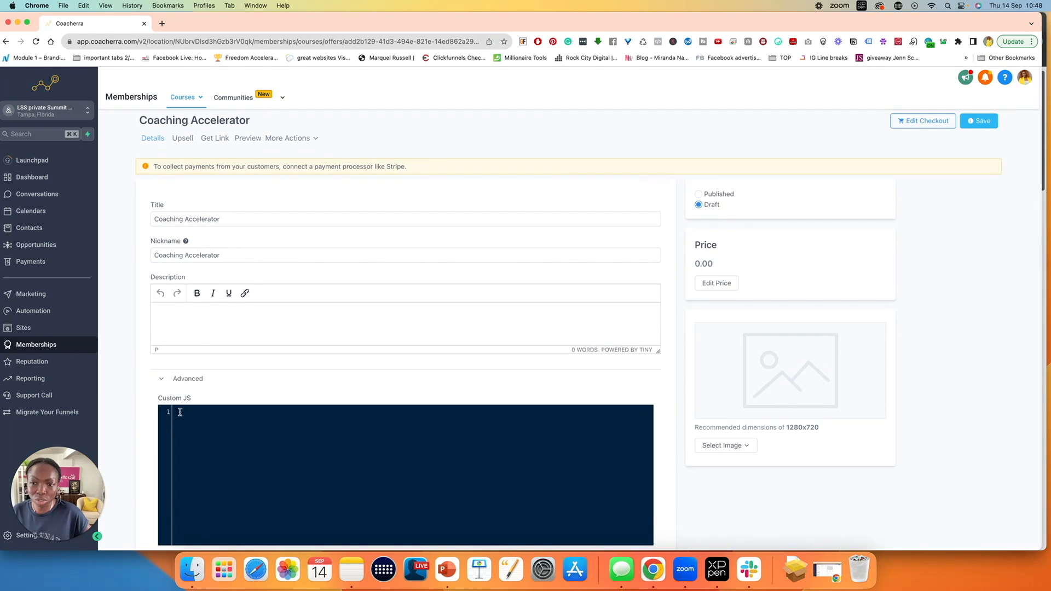
{"action": "scroll", "coordinate": [175, 405], "scroll_direction": "down", "scroll_amount": 5}
{"action": "scroll", "coordinate": [180, 411], "scroll_direction": "up", "scroll_amount": 10}
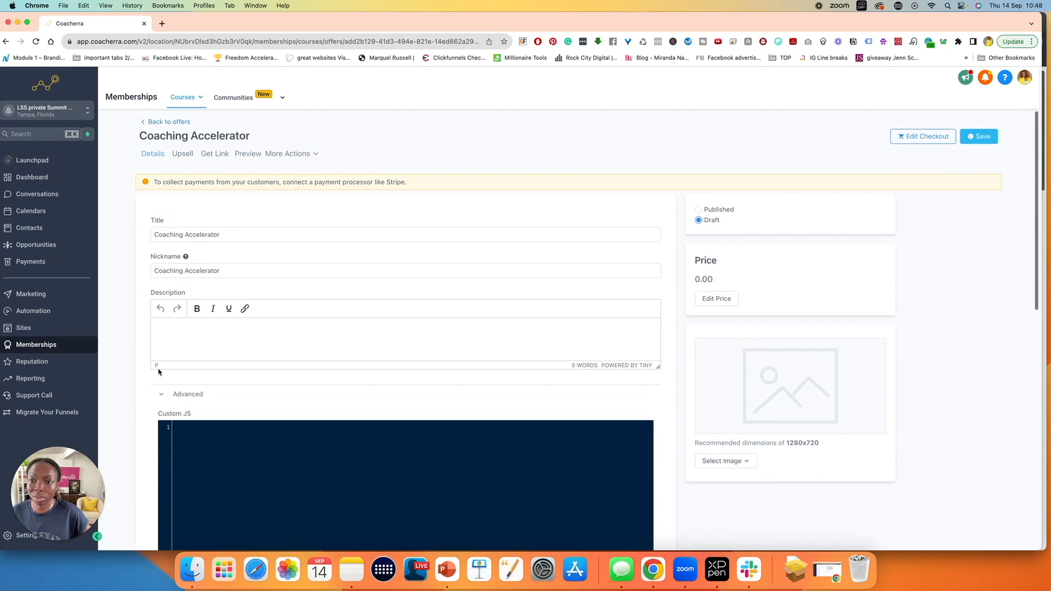
{"action": "left_click", "coordinate": [175, 390]}
{"action": "scroll", "coordinate": [186, 380], "scroll_direction": "down", "scroll_amount": 1}
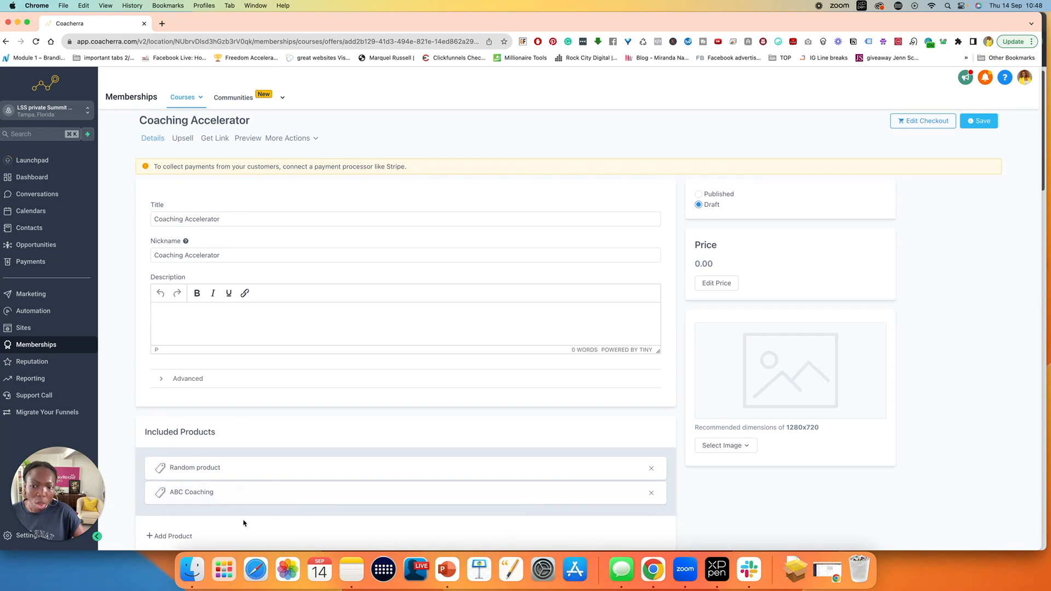
- Check which further products can be added to the Coaching Accelerator offer's included products
{"action": "left_click", "coordinate": [152, 538]}
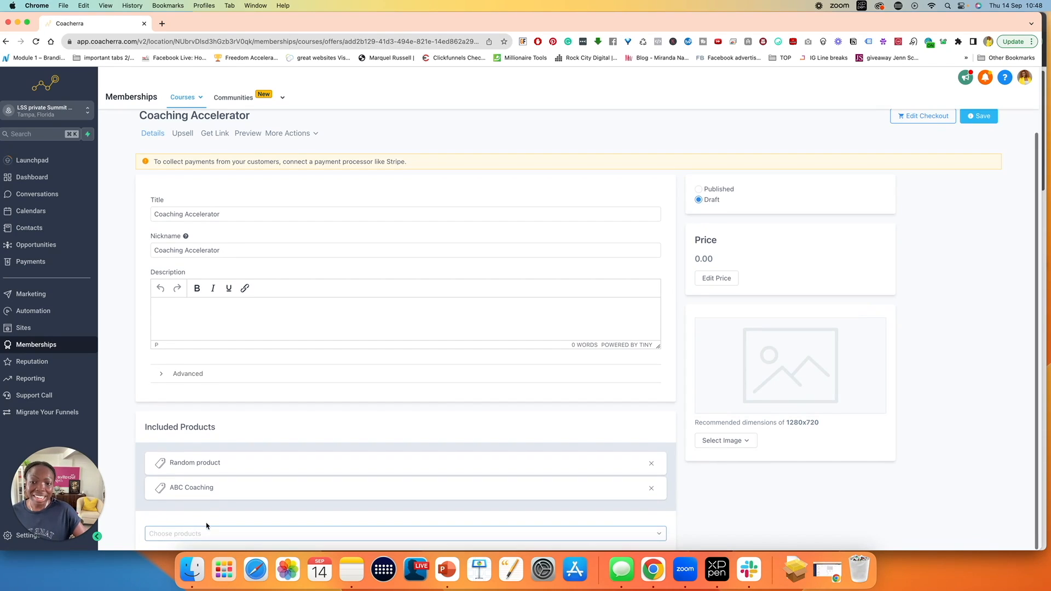
{"action": "left_click", "coordinate": [213, 535]}
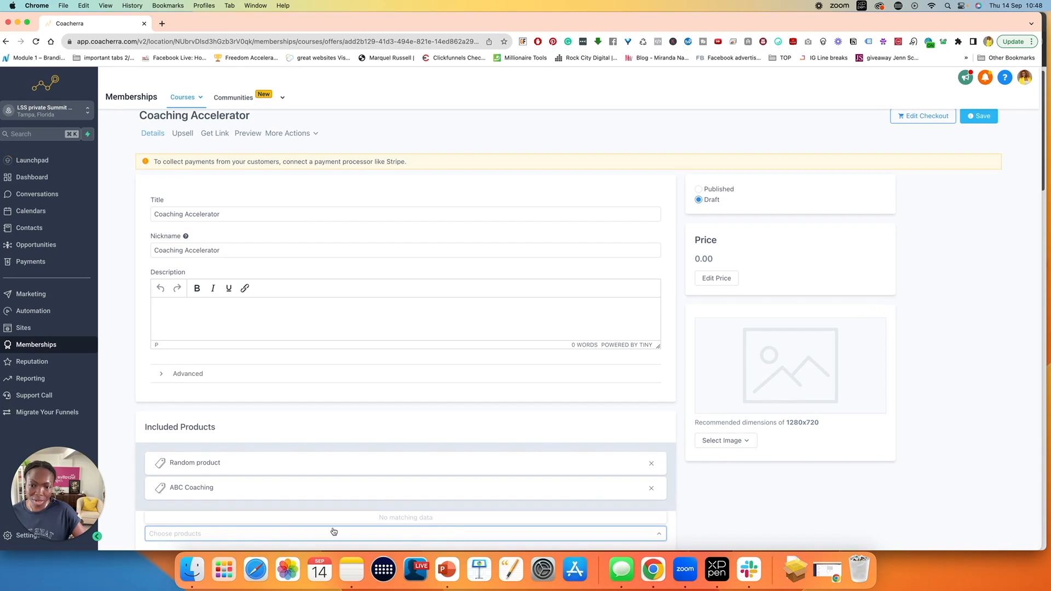
{"action": "left_click", "coordinate": [681, 524]}
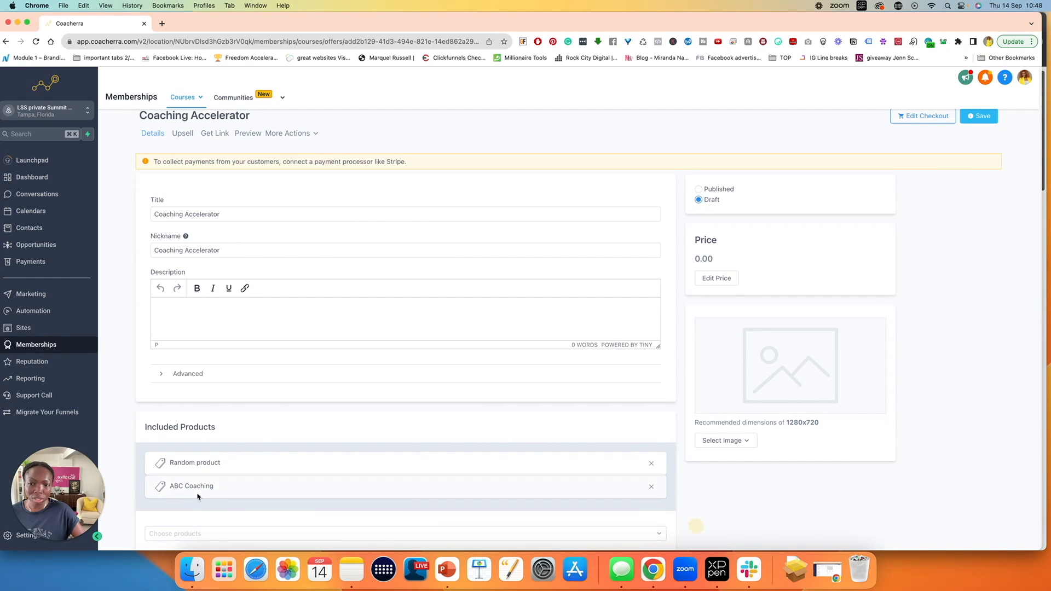
{"action": "scroll", "coordinate": [337, 484], "scroll_direction": "up", "scroll_amount": 1}
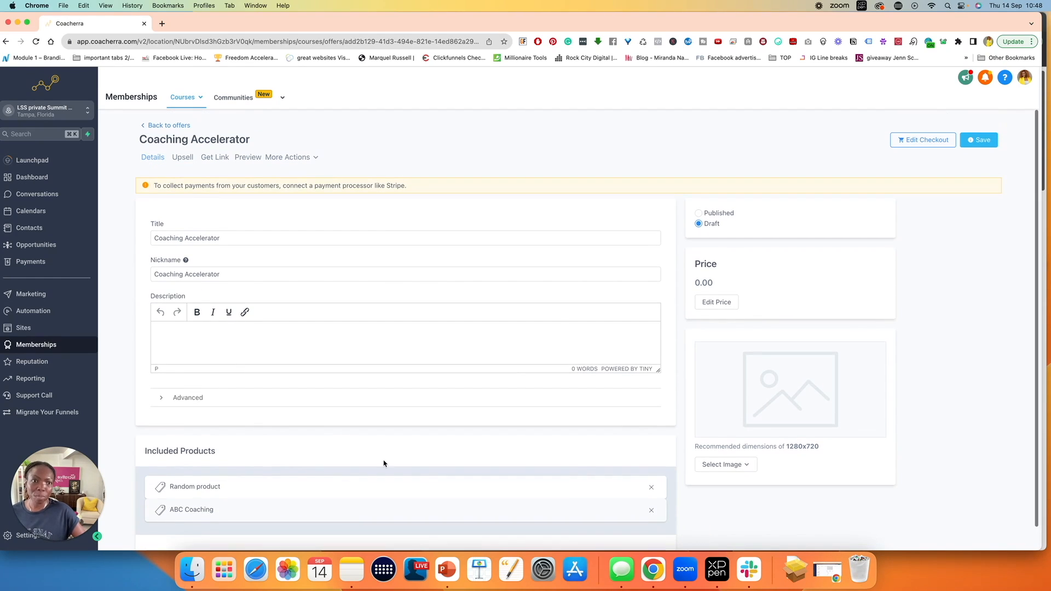
- Set the Coaching Accelerator offer's status to Published
{"action": "left_click", "coordinate": [698, 214]}
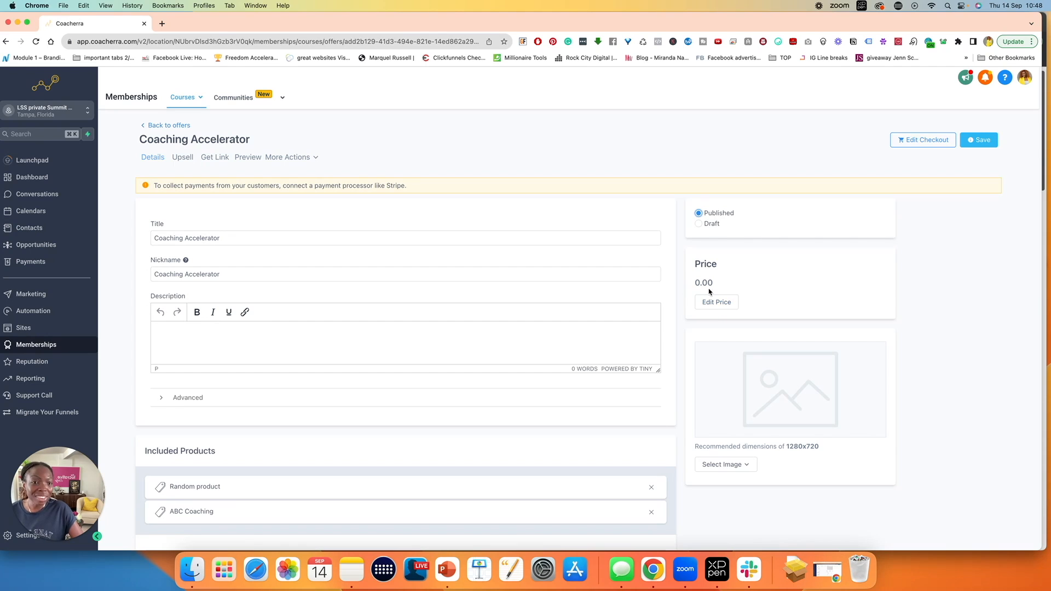
{"action": "left_click_drag", "start_coordinate": [713, 283], "coordinate": [695, 284]}
{"action": "left_click", "coordinate": [727, 283]}
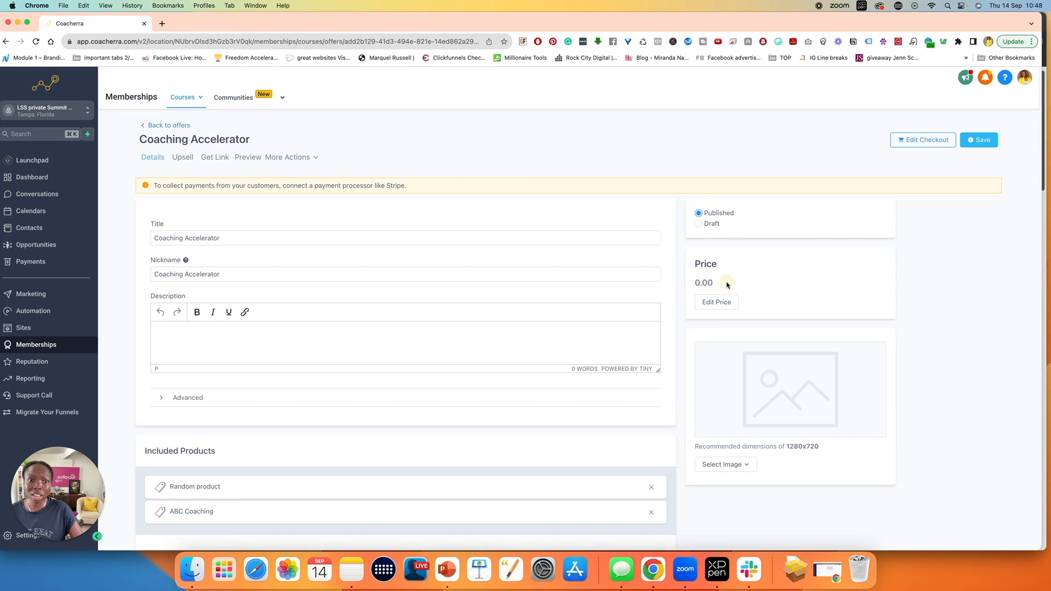
- Review the pricing plan types for the offer, and leave the plan without saving
{"action": "left_click", "coordinate": [725, 304]}
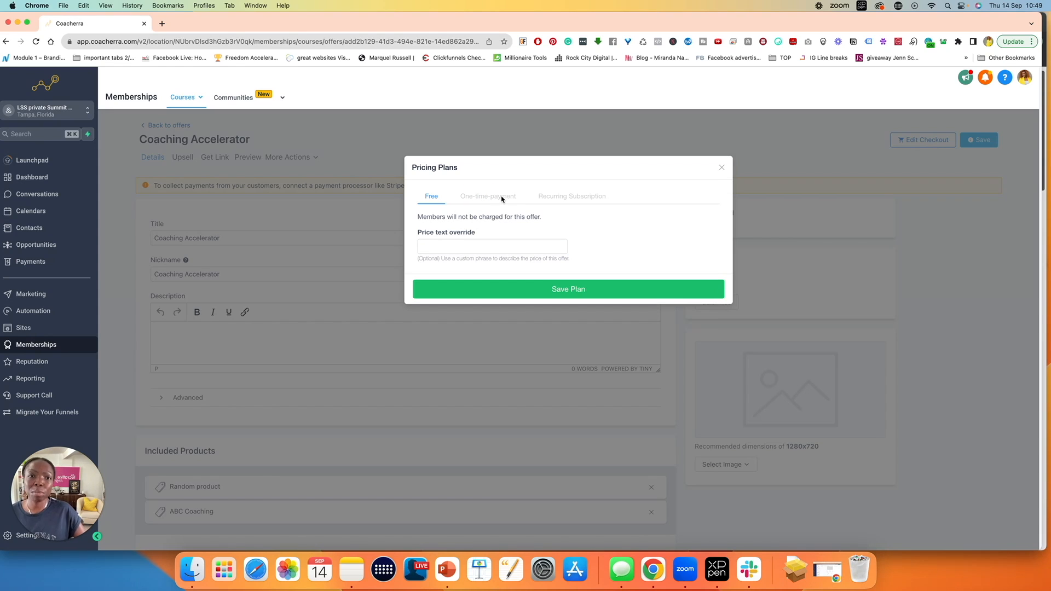
{"action": "left_click", "coordinate": [558, 196]}
{"action": "left_click_drag", "start_coordinate": [612, 197], "coordinate": [523, 198]}
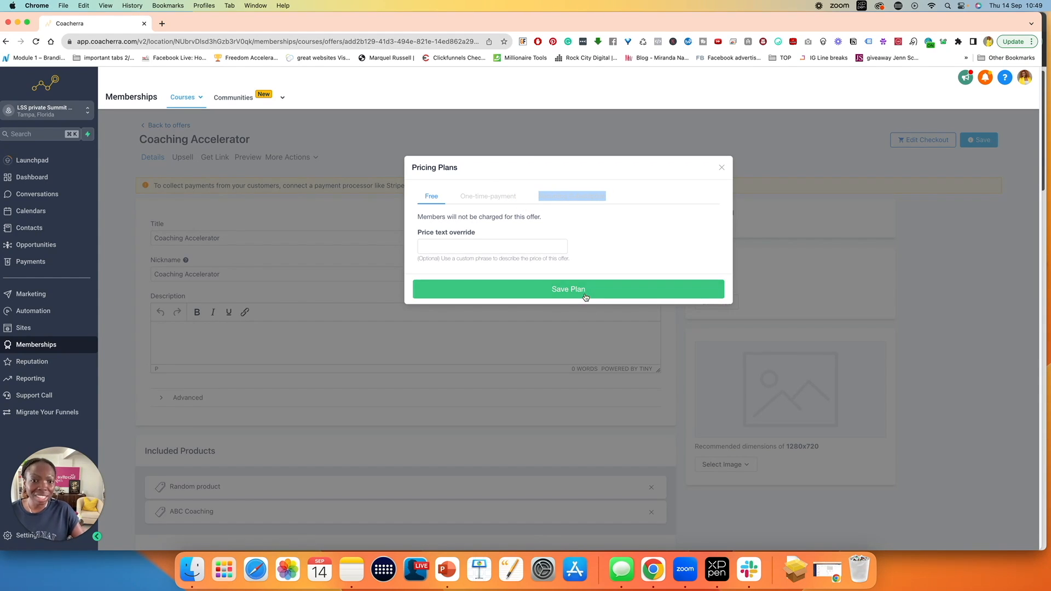
{"action": "left_click", "coordinate": [721, 168]}
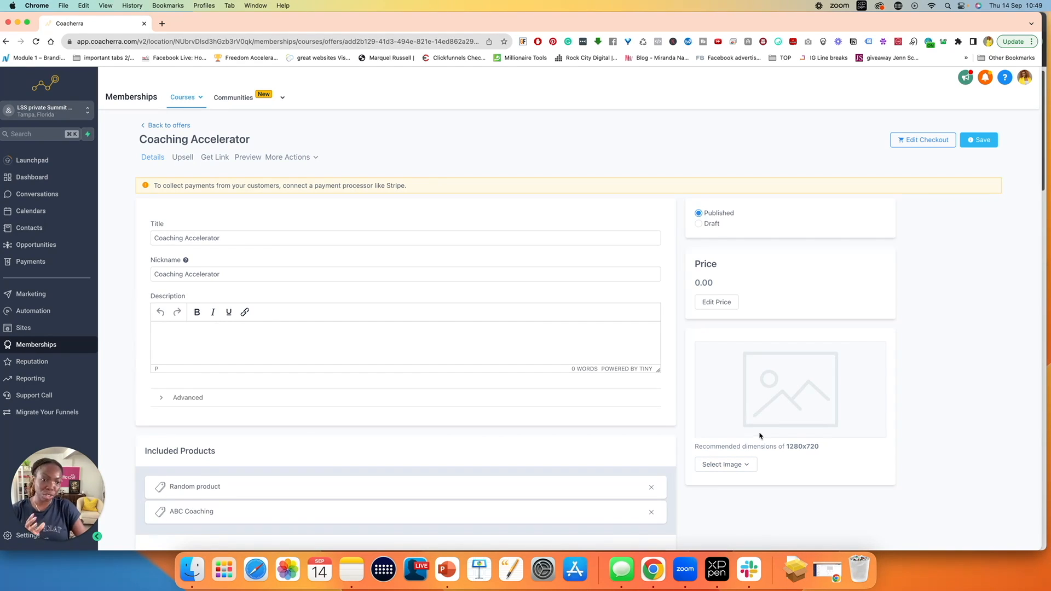
- Upload branderry.png from the Desktop as the offer's image, and save the offer
{"action": "left_click", "coordinate": [748, 466]}
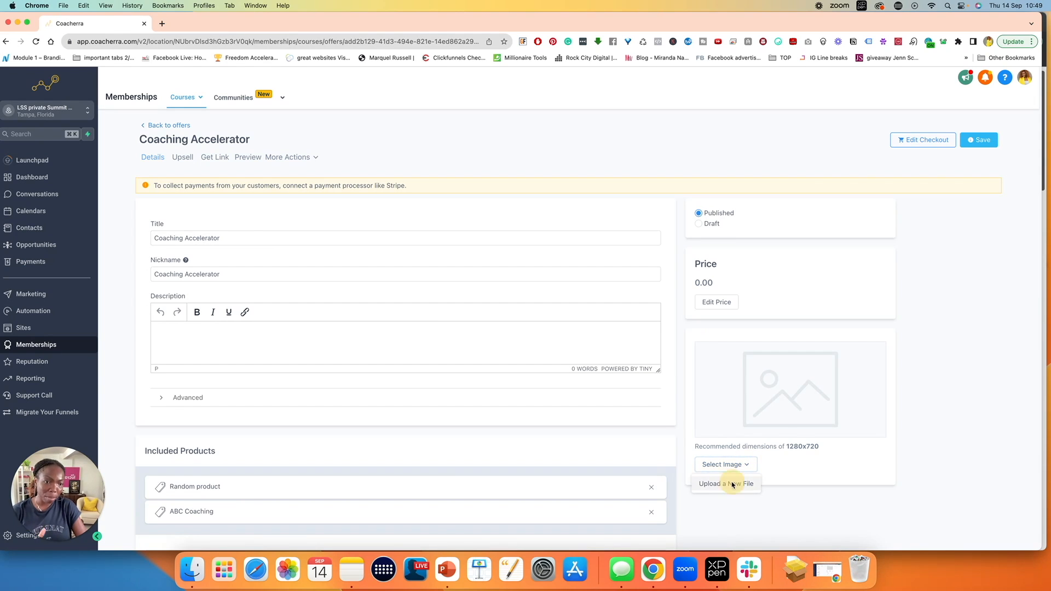
{"action": "left_click", "coordinate": [733, 485]}
{"action": "left_click", "coordinate": [569, 209]}
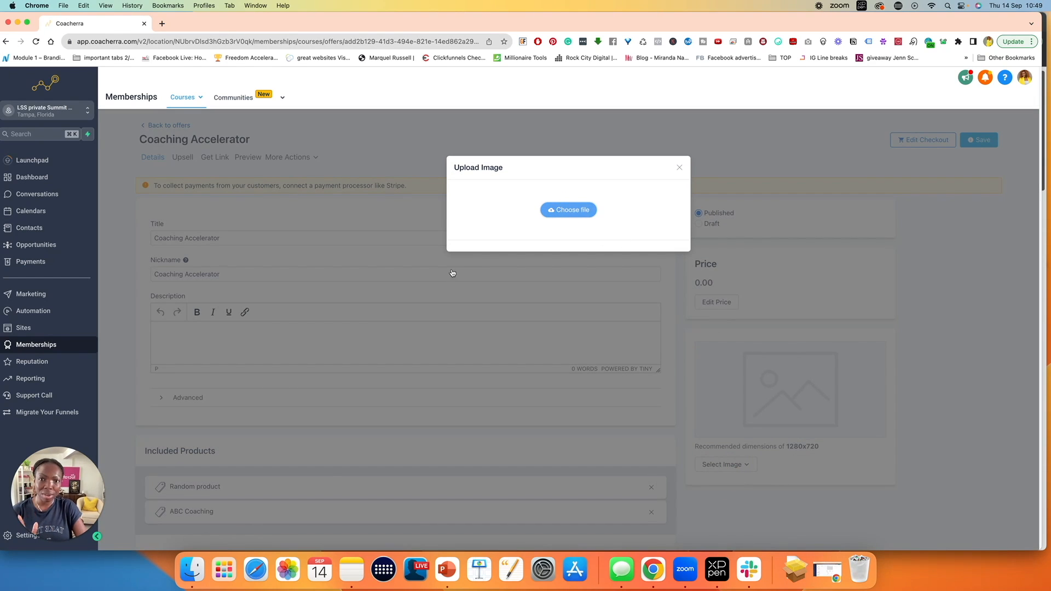
{"action": "left_click", "coordinate": [569, 211]}
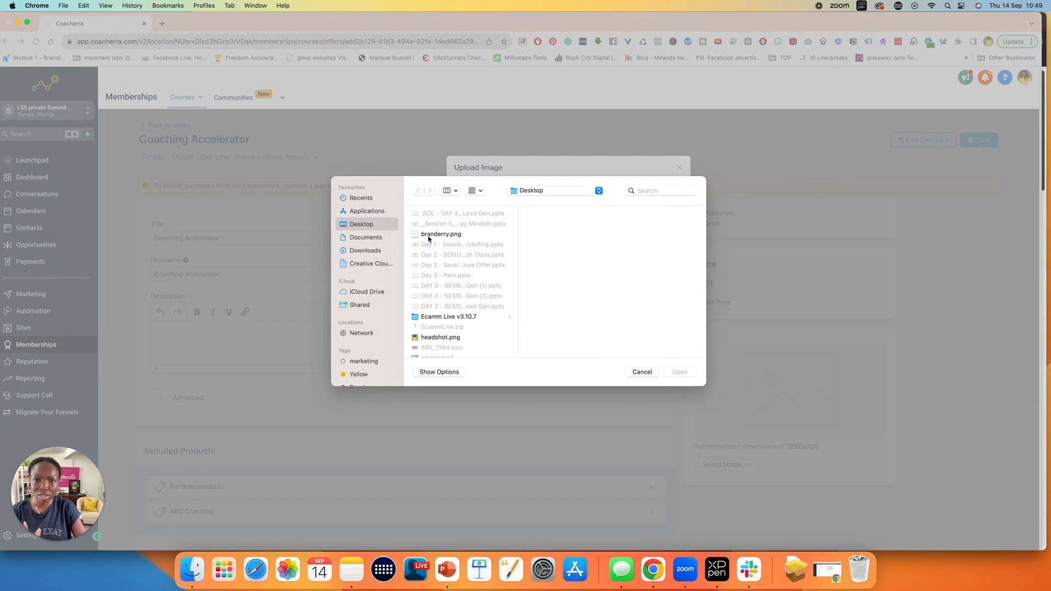
{"action": "left_click", "coordinate": [429, 236]}
{"action": "left_click", "coordinate": [670, 372]}
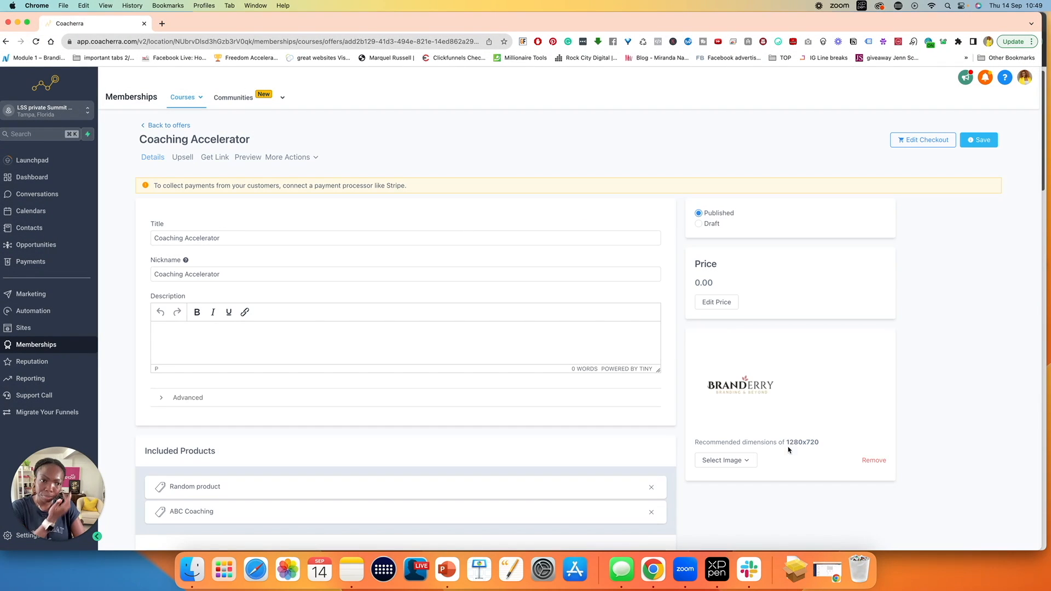
{"action": "left_click", "coordinate": [984, 141]}
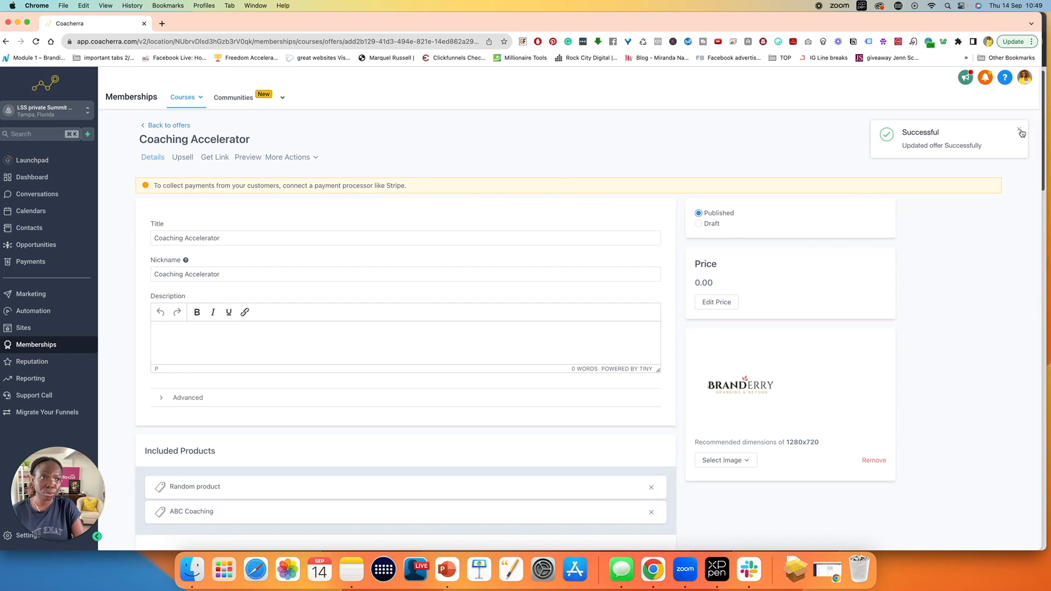
{"action": "left_click", "coordinate": [1021, 132]}
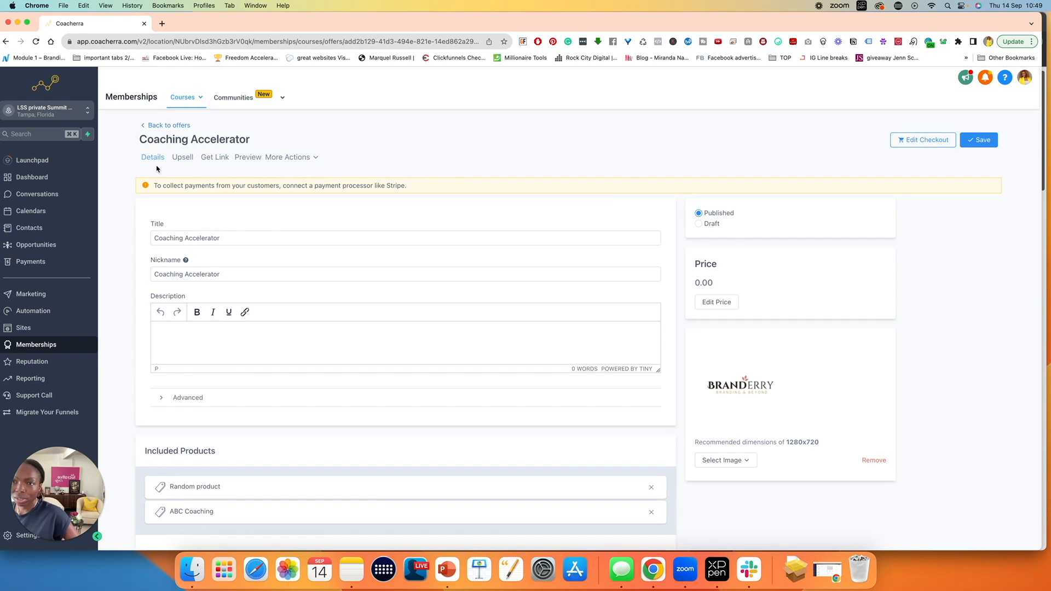
- Check which offers can be chosen as a One Click Upsell for Coaching Accelerator, and leave the upsell setup without adding one
{"action": "left_click", "coordinate": [178, 158]}
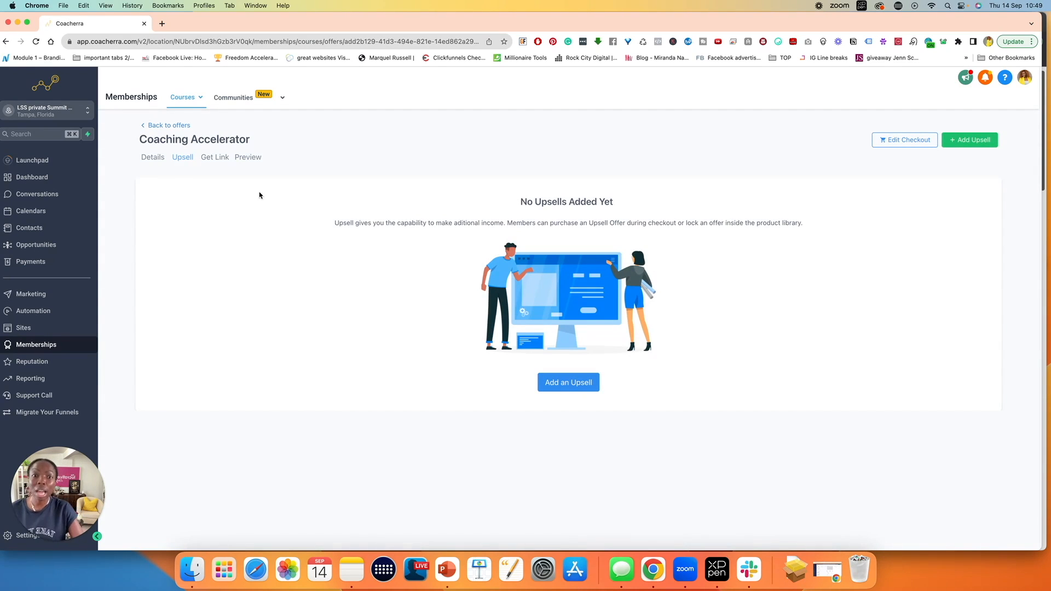
{"action": "left_click", "coordinate": [578, 383]}
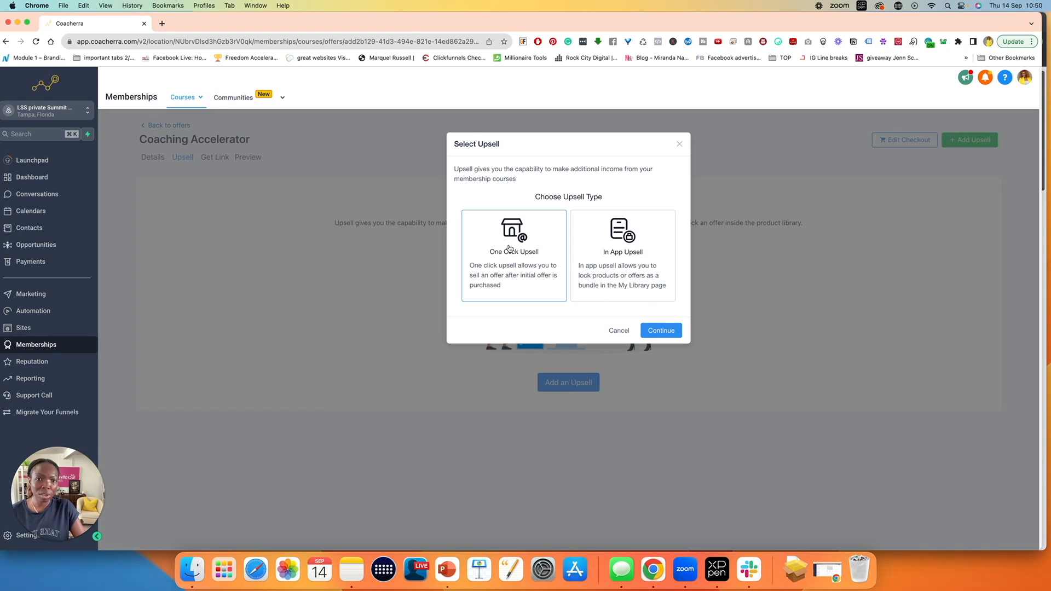
{"action": "left_click", "coordinate": [654, 329]}
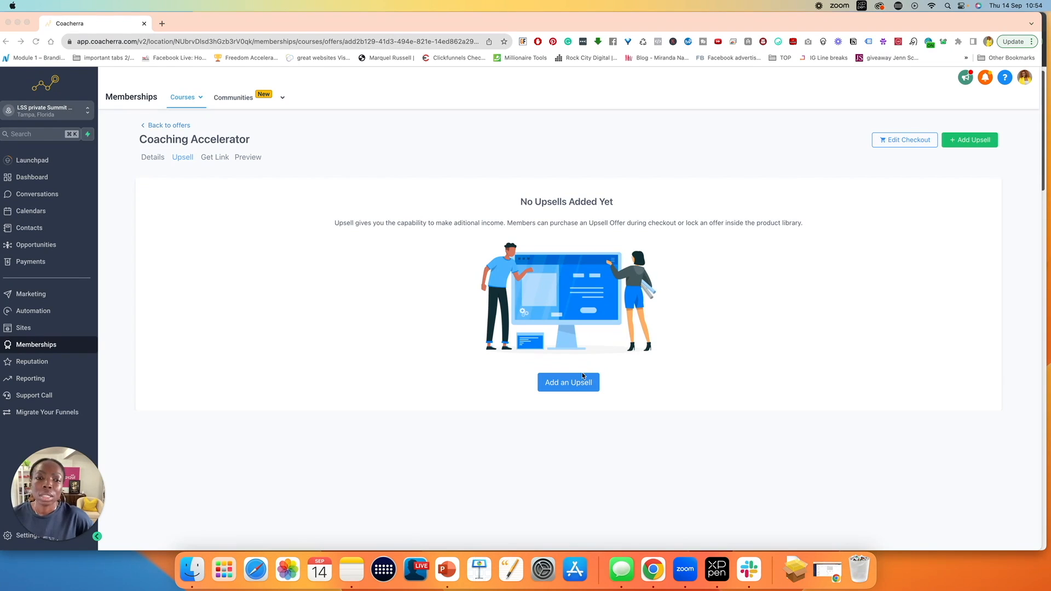
{"action": "left_click", "coordinate": [574, 384]}
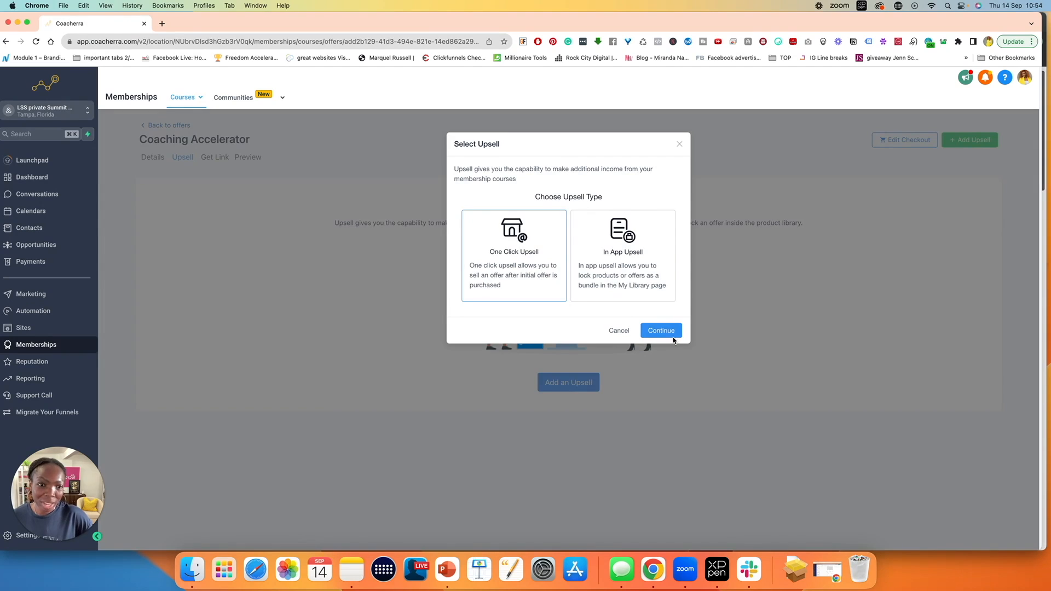
{"action": "left_click", "coordinate": [662, 330]}
{"action": "left_click", "coordinate": [605, 196]}
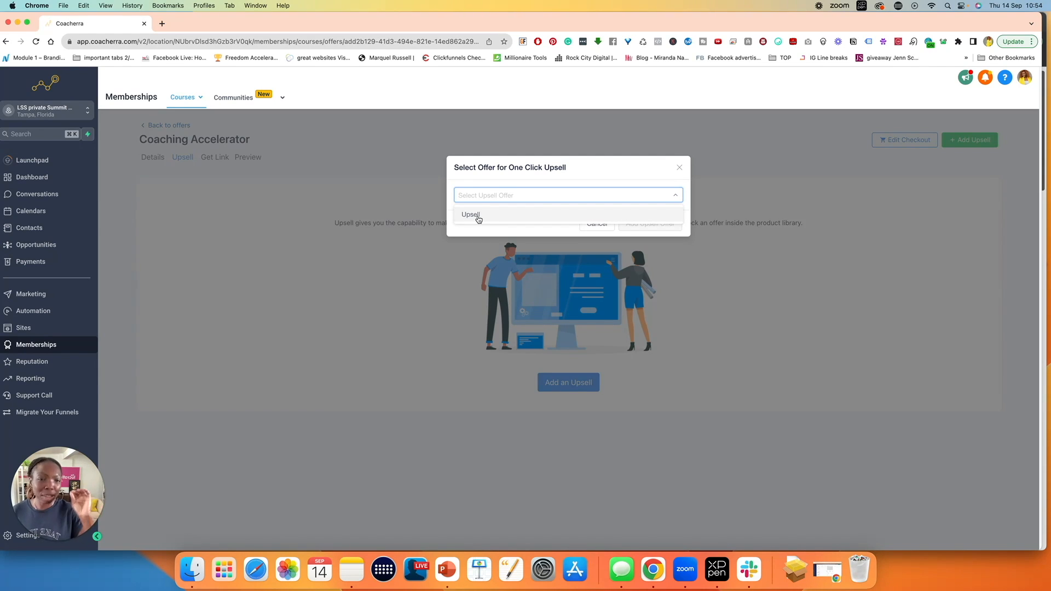
{"action": "left_click", "coordinate": [680, 167]}
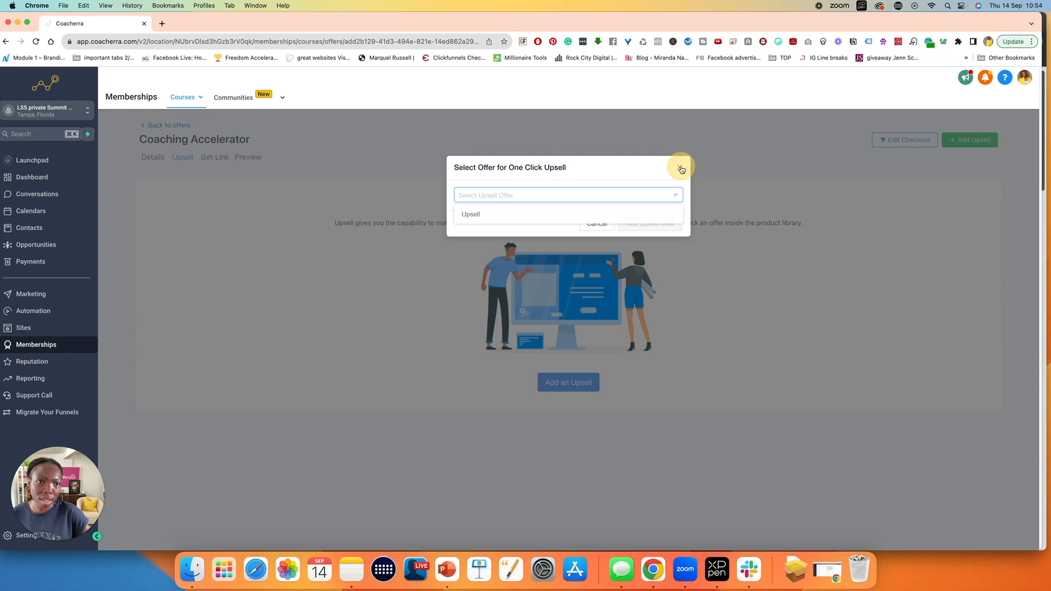
{"action": "left_click", "coordinate": [681, 167]}
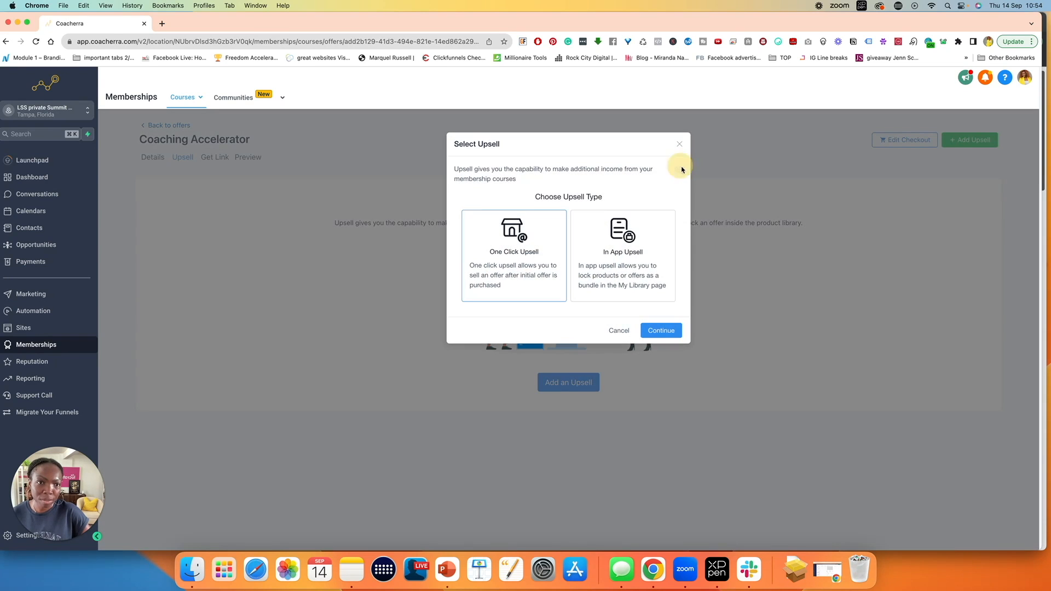
{"action": "left_click", "coordinate": [617, 330]}
- Return to the offers list and start a new offer titled Coaching Assessment
{"action": "left_click", "coordinate": [166, 126]}
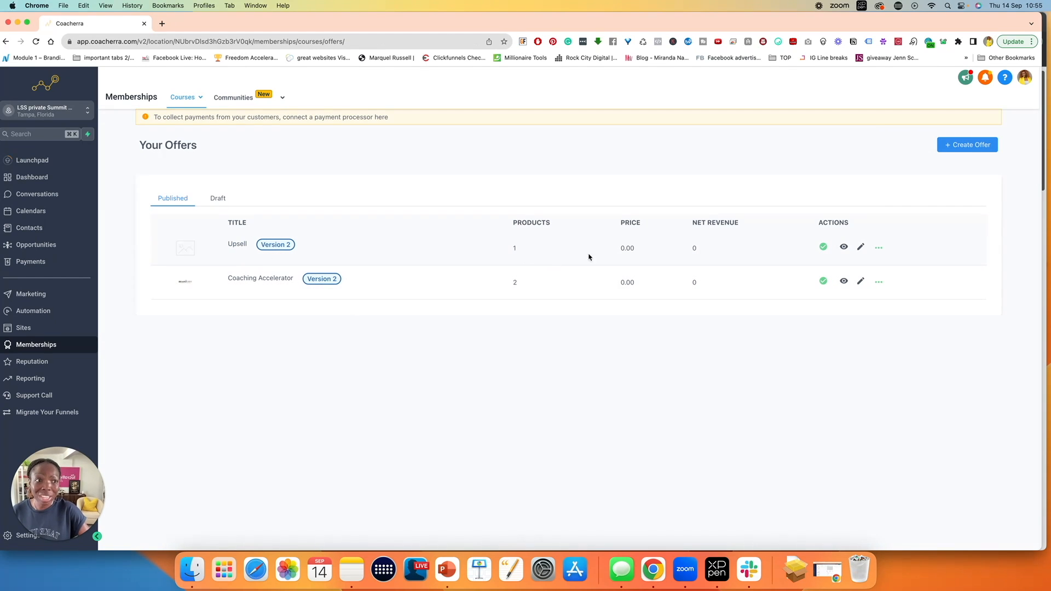
{"action": "left_click", "coordinate": [968, 145]}
{"action": "left_click", "coordinate": [376, 198]}
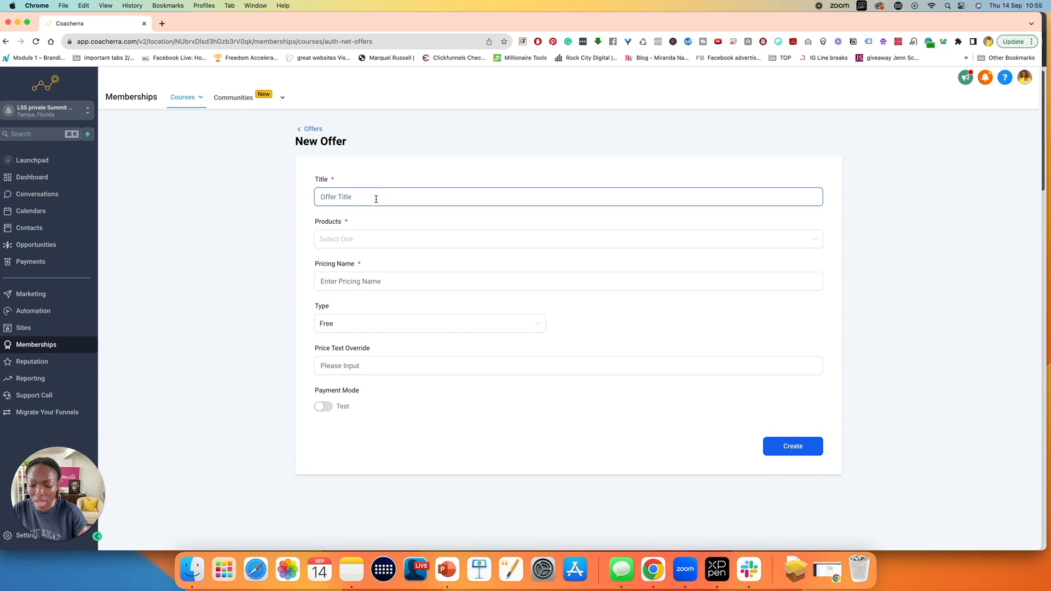
{"action": "type", "text": "C"}
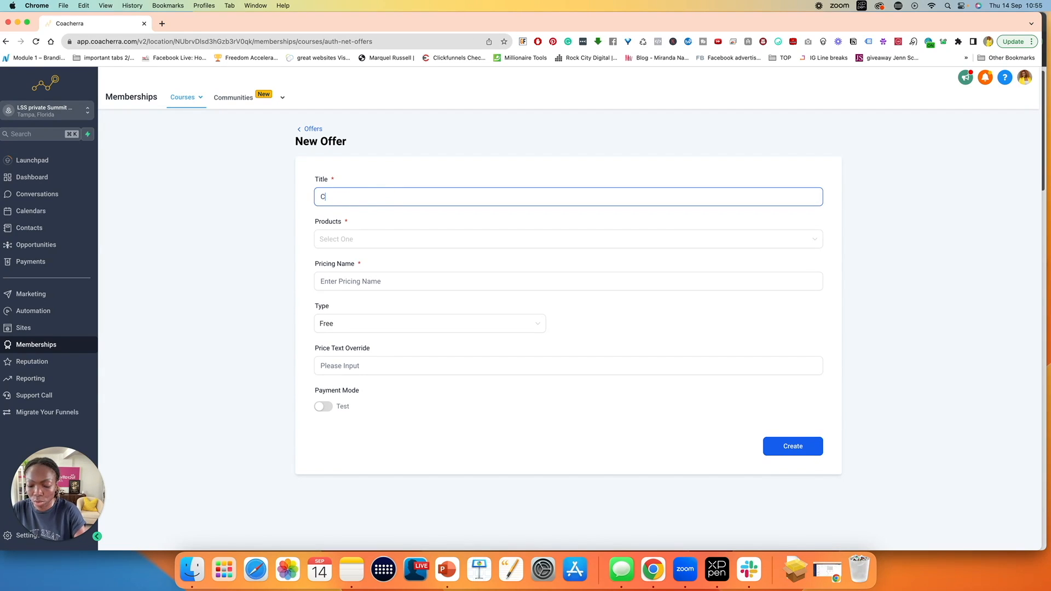
{"action": "type", "text": "oachin"}
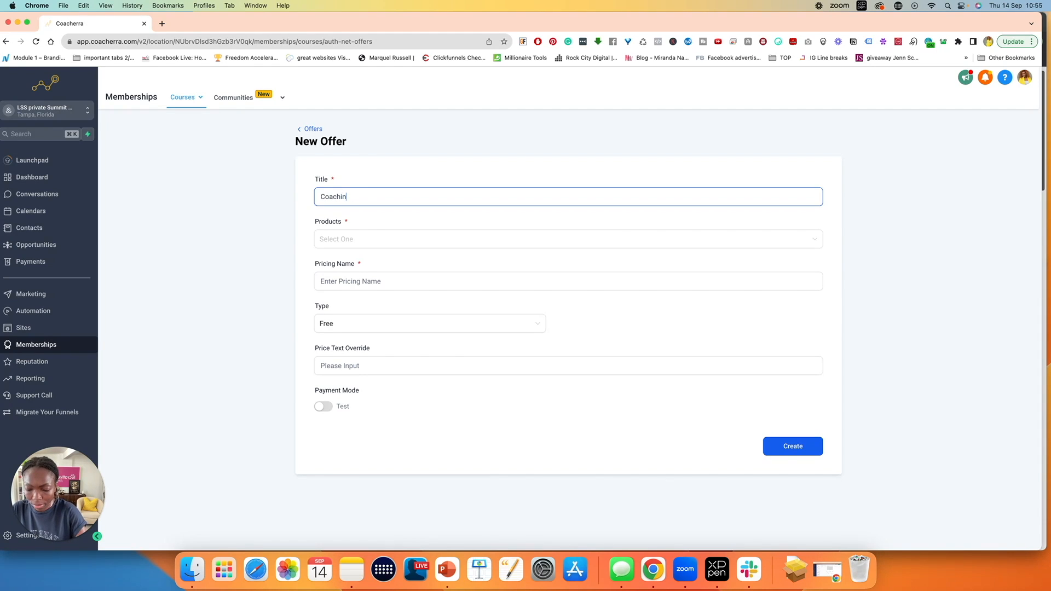
{"action": "key", "text": "BackSpace"}
{"action": "key", "text": "BackSpace"}
{"action": "key", "text": "BackSpace"}
{"action": "key", "text": "BackSpace"}
{"action": "key", "text": "BackSpace"}
{"action": "type", "text": "s,ent"}
{"action": "key", "text": "BackSpace"}
{"action": "key", "text": "BackSpace"}
{"action": "key", "text": "BackSpace"}
{"action": "type", "text": "ment"}
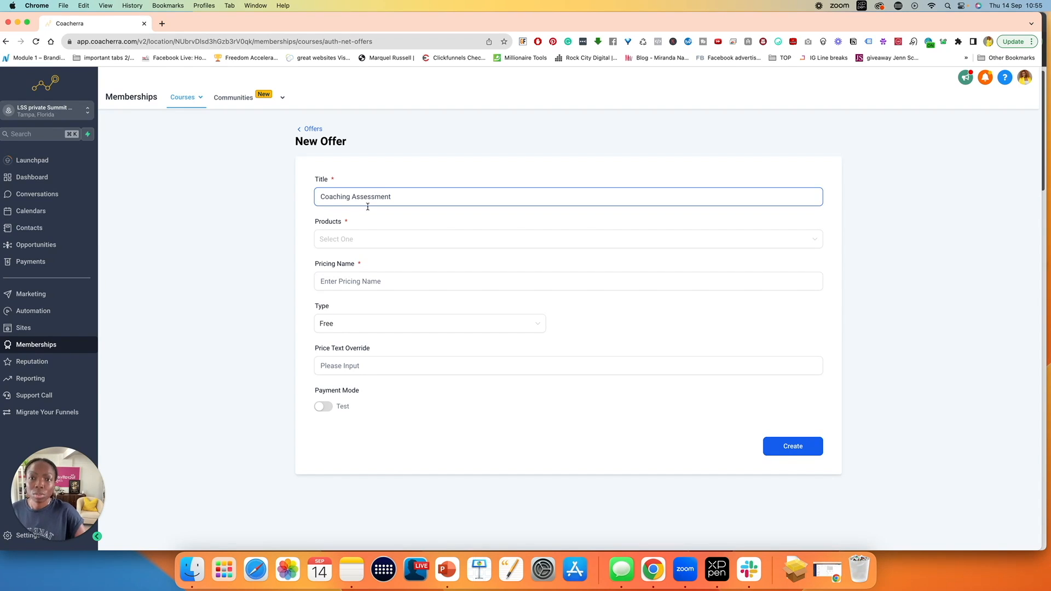
- Include Random product in the new offer and name its pricing $67
{"action": "left_click", "coordinate": [332, 239]}
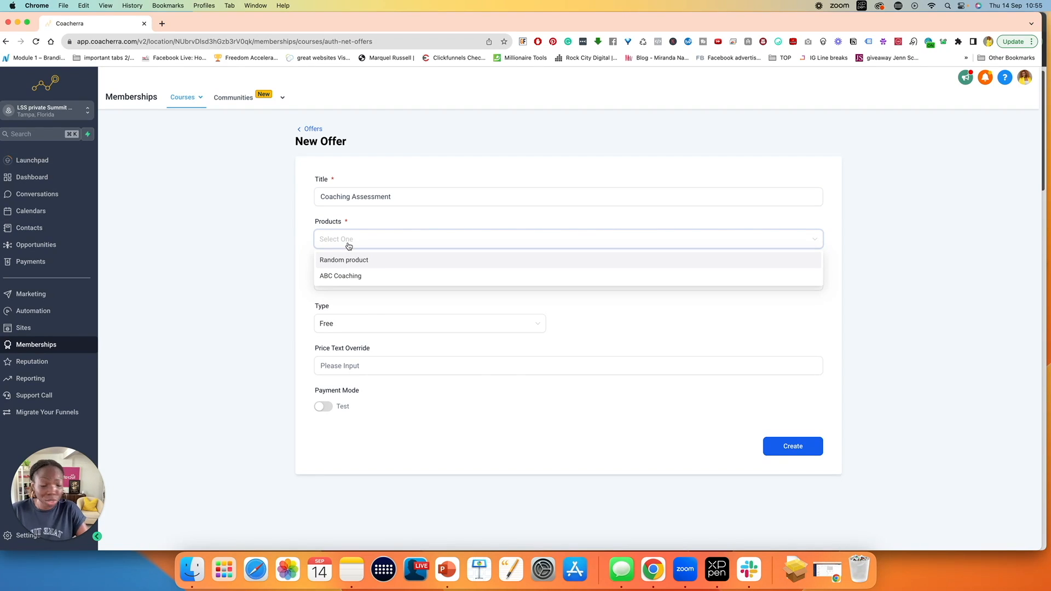
{"action": "left_click", "coordinate": [356, 259]}
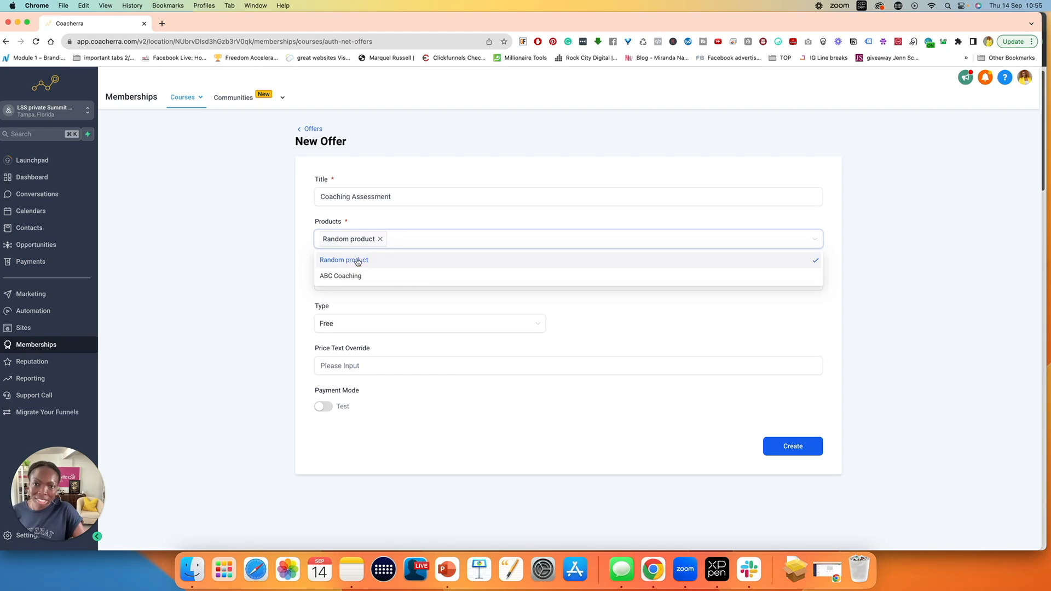
{"action": "left_click", "coordinate": [843, 297]}
{"action": "left_click", "coordinate": [404, 282]}
{"action": "type", "text": "$67"}
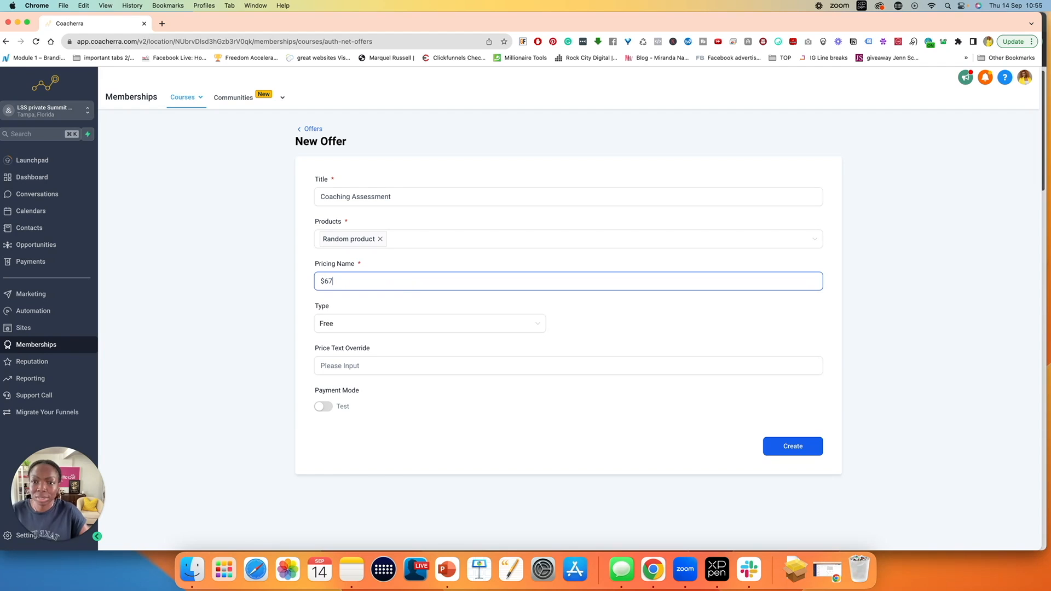
- Keep the pricing type as Free, switch the payment mode to Live, and create the offer
{"action": "left_click", "coordinate": [401, 324]}
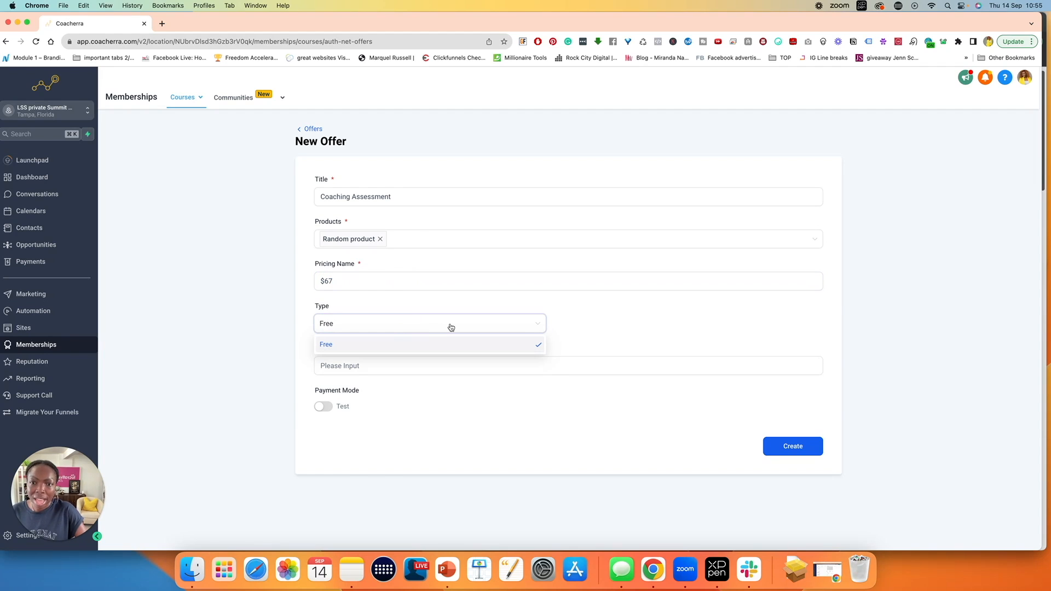
{"action": "left_click", "coordinate": [594, 319]}
{"action": "left_click", "coordinate": [416, 371]}
{"action": "left_click", "coordinate": [323, 406]}
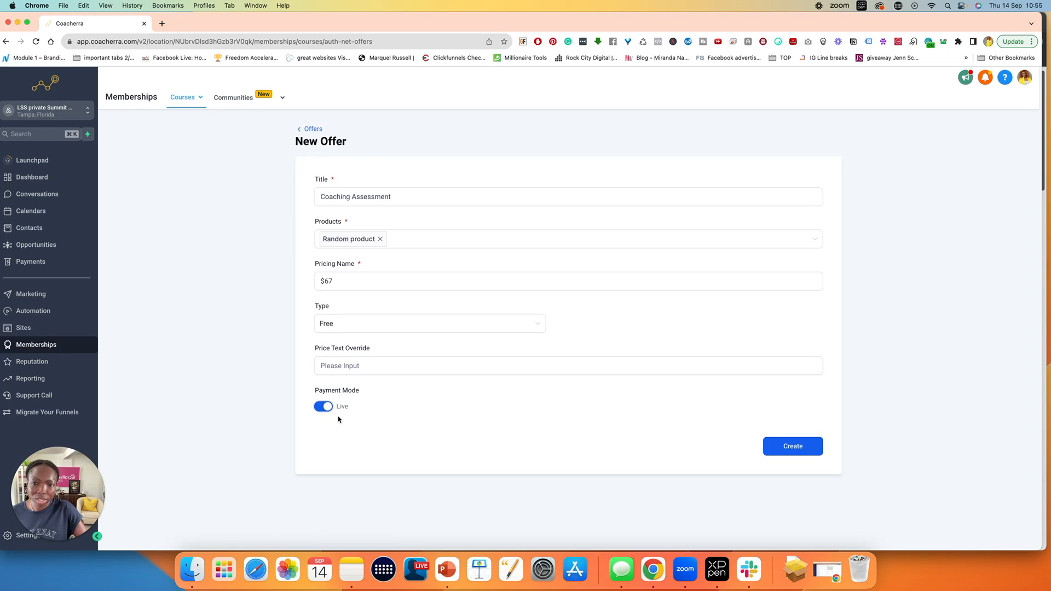
{"action": "left_click", "coordinate": [807, 448]}
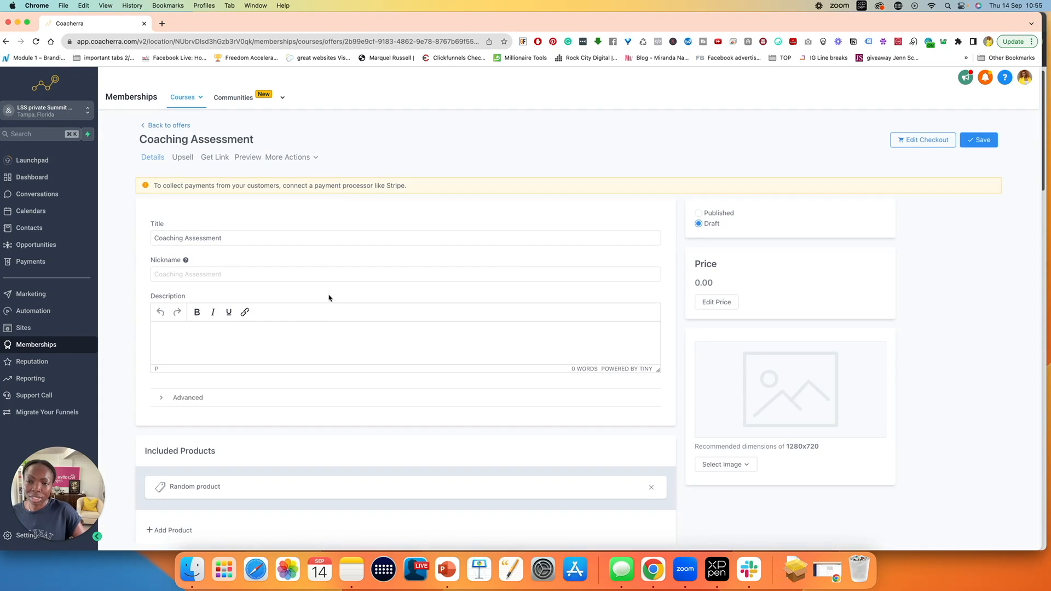
- Set the Coaching Assessment offer's status to Published, save it, and return to the offers list
{"action": "left_click", "coordinate": [699, 213]}
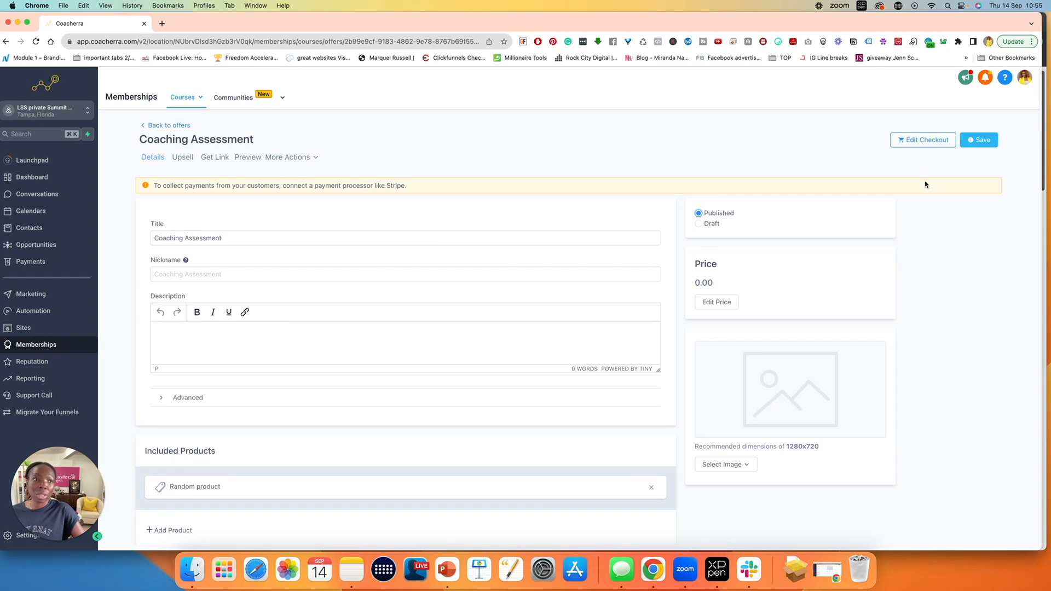
{"action": "left_click", "coordinate": [980, 141]}
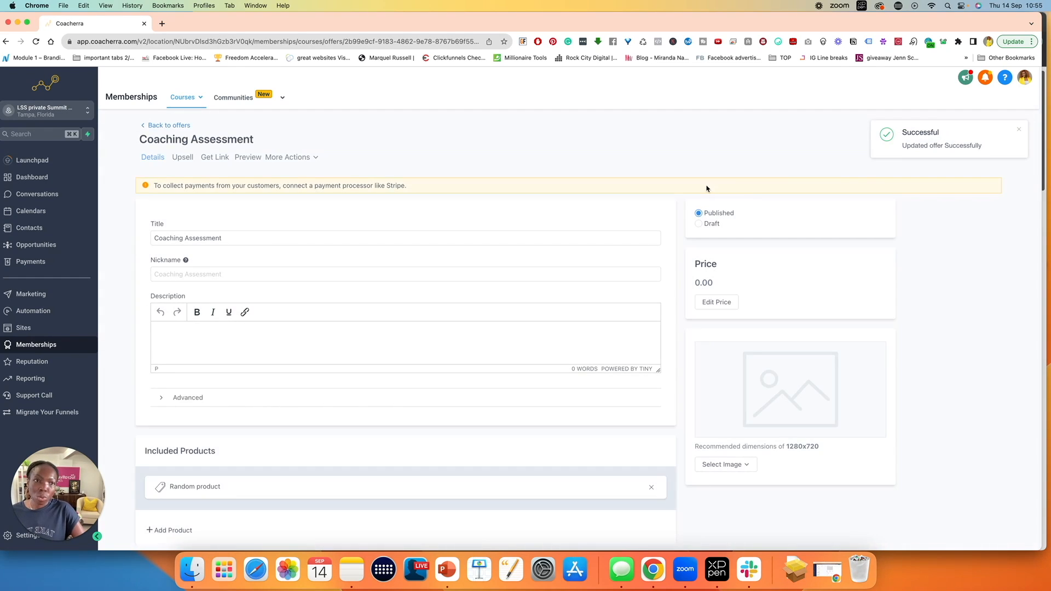
{"action": "left_click", "coordinate": [161, 125]}
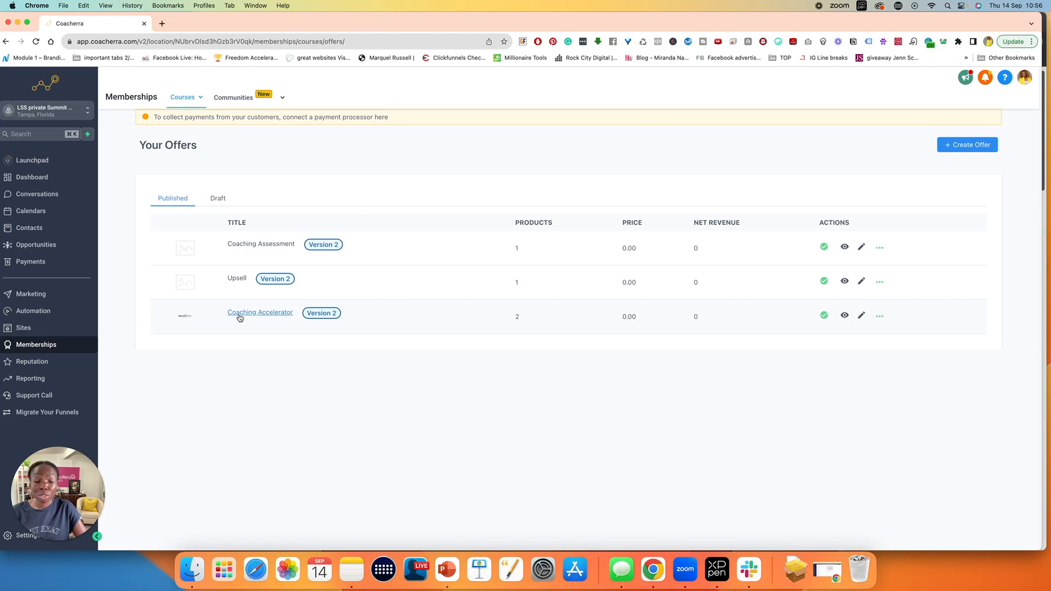
- Add Coaching Assessment as a One Click Upsell to the Coaching Accelerator offer
{"action": "left_click", "coordinate": [267, 317]}
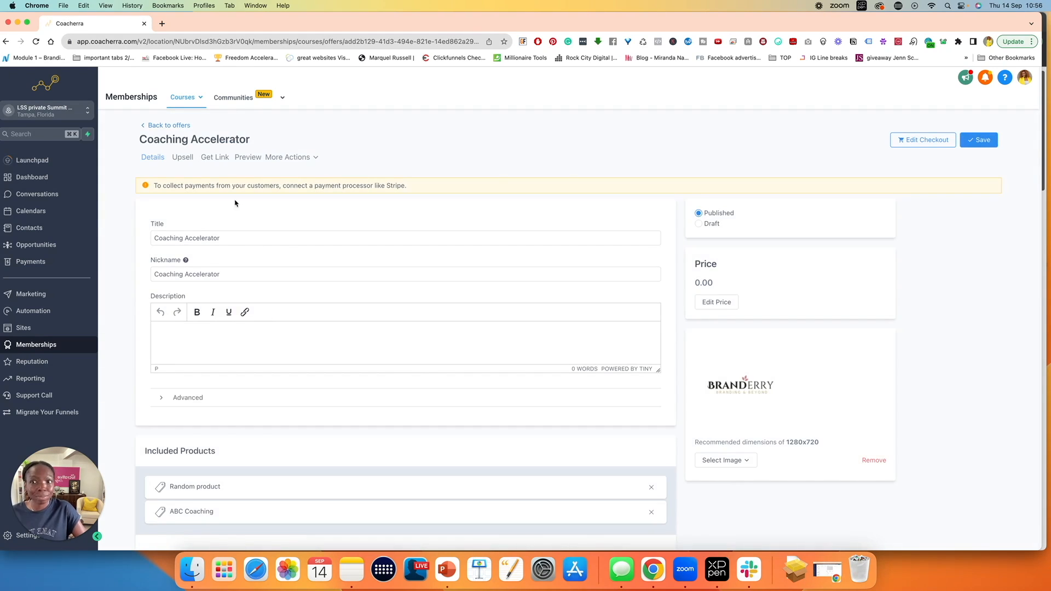
{"action": "left_click", "coordinate": [184, 155]}
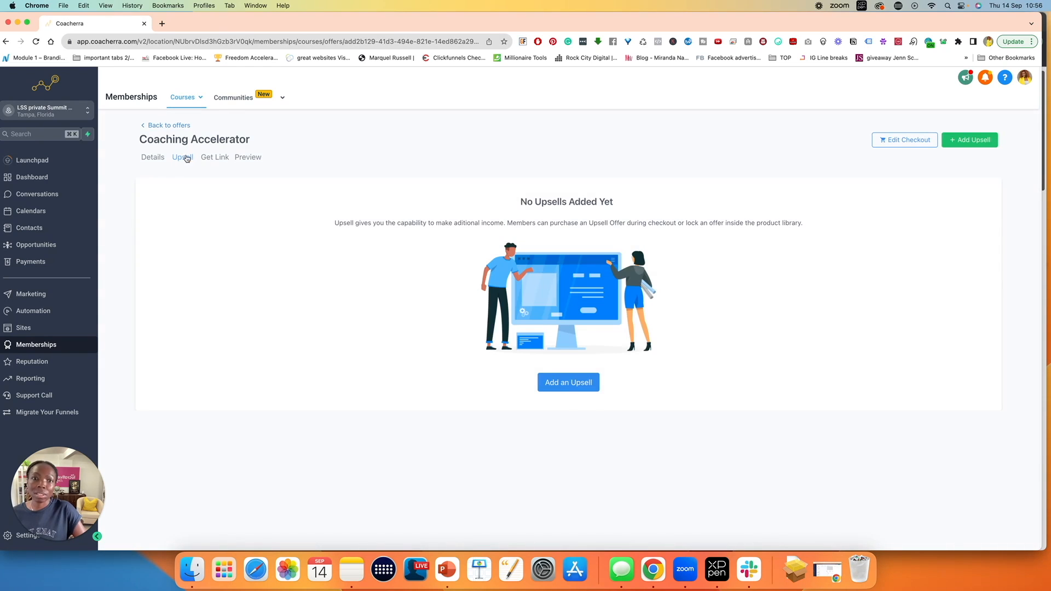
{"action": "left_click", "coordinate": [564, 384]}
{"action": "left_click", "coordinate": [523, 278]}
{"action": "left_click", "coordinate": [662, 330]}
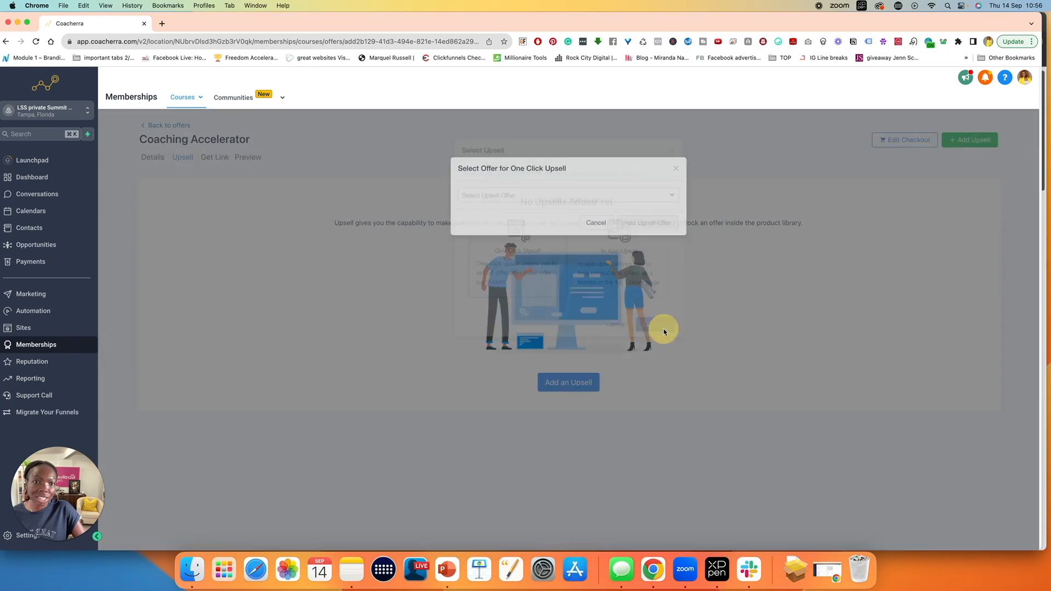
{"action": "left_click", "coordinate": [521, 198]}
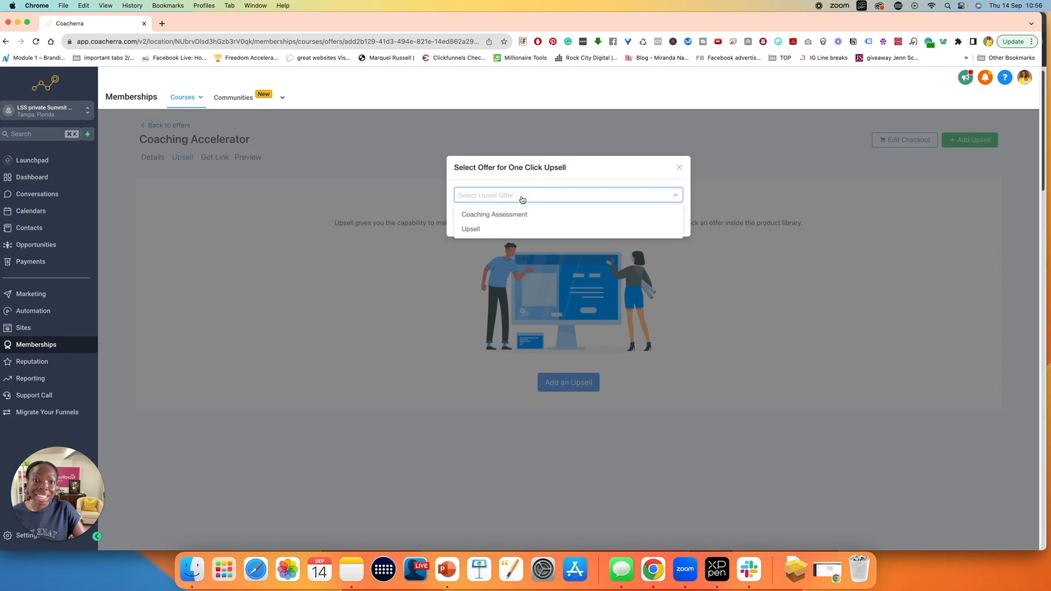
{"action": "left_click", "coordinate": [489, 216]}
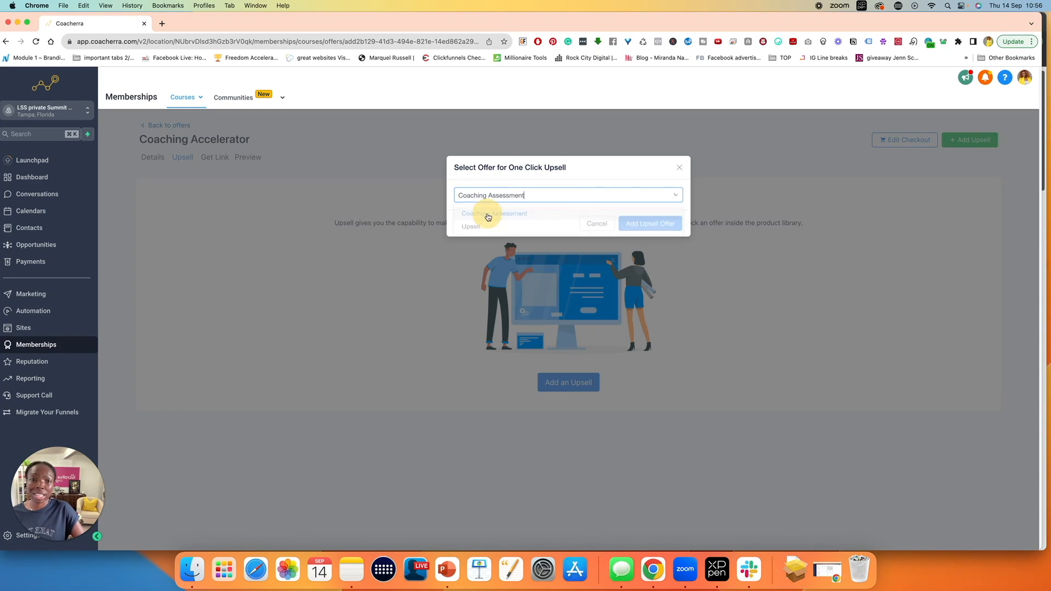
{"action": "left_click", "coordinate": [641, 224]}
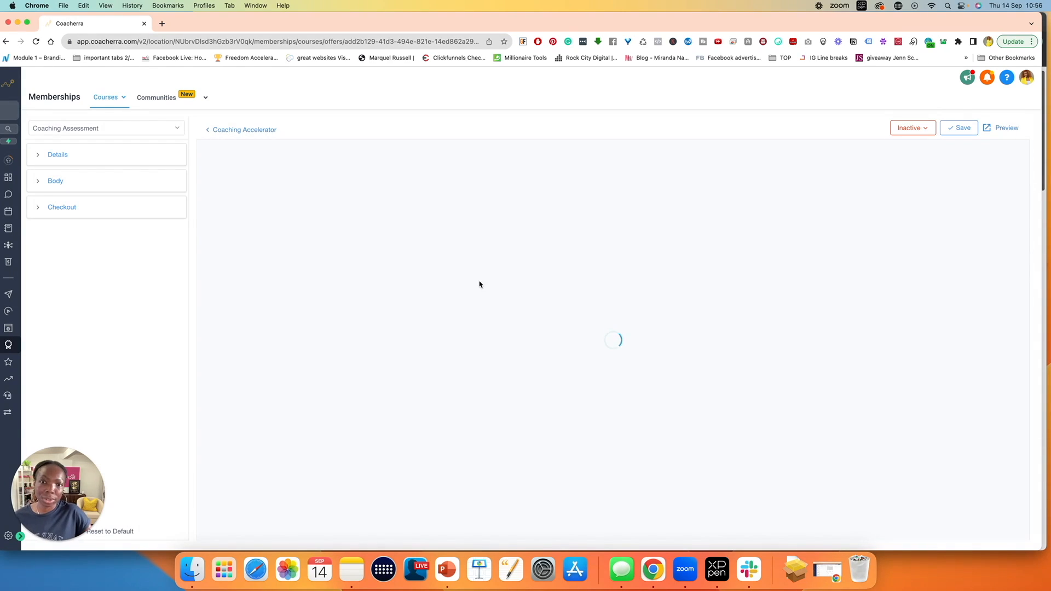
- Review the Details, Body and Checkout settings of the upsell page, and save the page without changing them
{"action": "left_click", "coordinate": [48, 154]}
{"action": "left_click", "coordinate": [51, 157]}
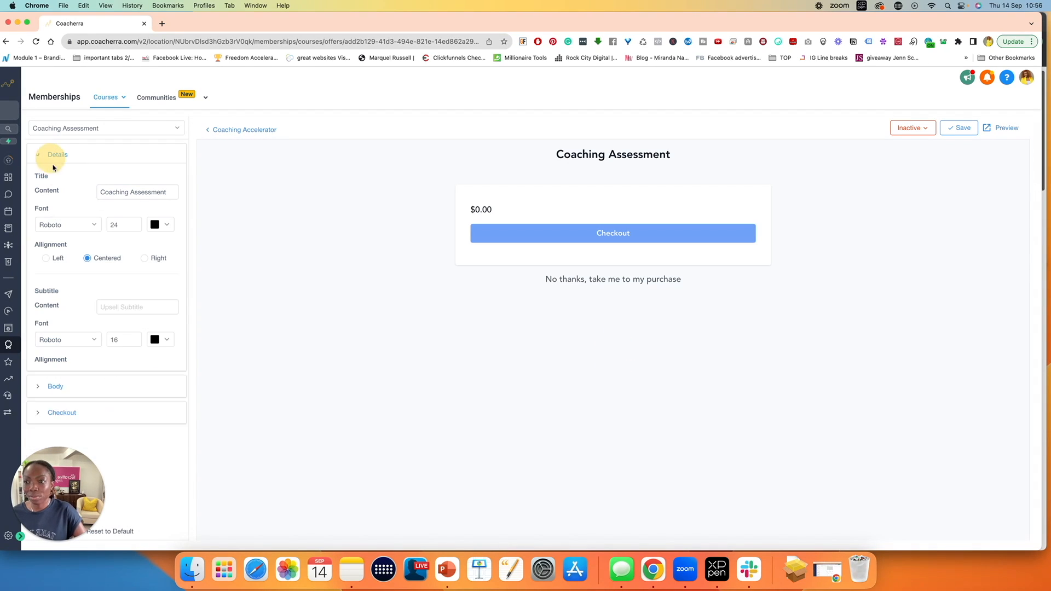
{"action": "left_click", "coordinate": [75, 186]}
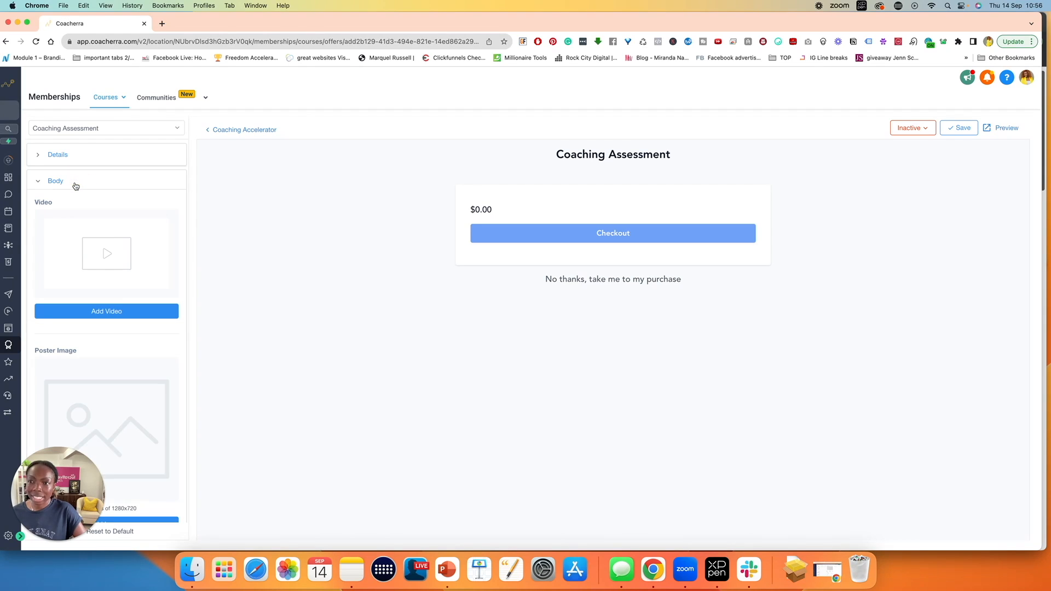
{"action": "left_click", "coordinate": [61, 180]}
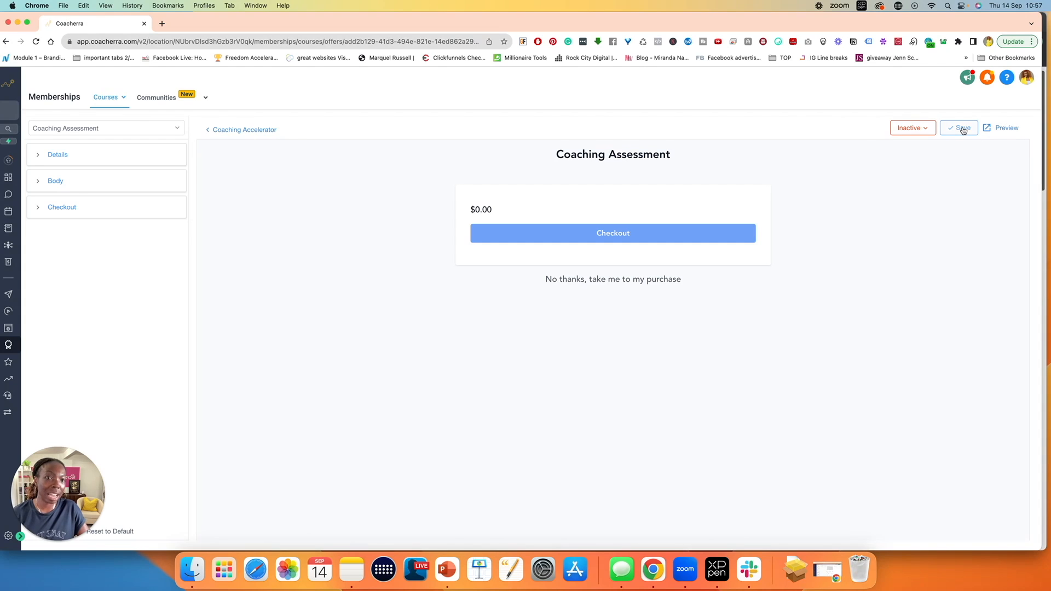
{"action": "left_click", "coordinate": [117, 213]}
{"action": "left_click", "coordinate": [115, 207]}
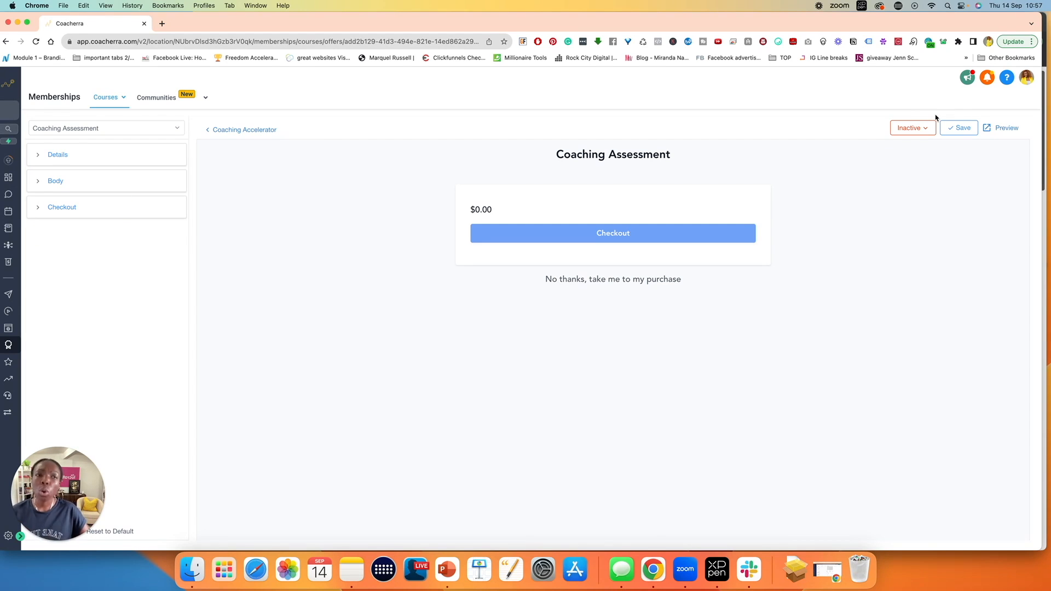
{"action": "left_click", "coordinate": [961, 128]}
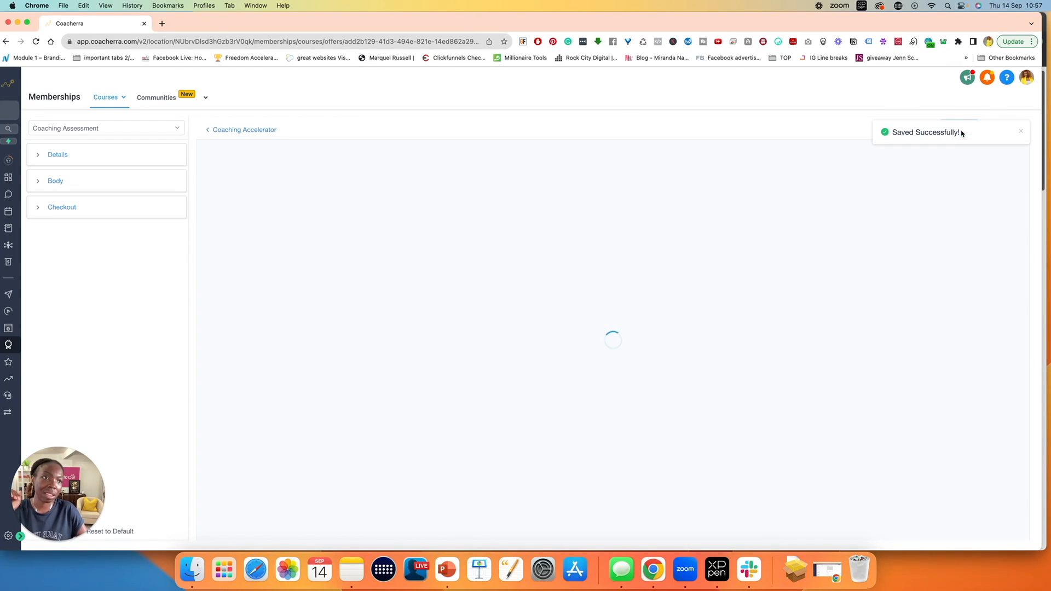
{"action": "left_click", "coordinate": [1021, 131]}
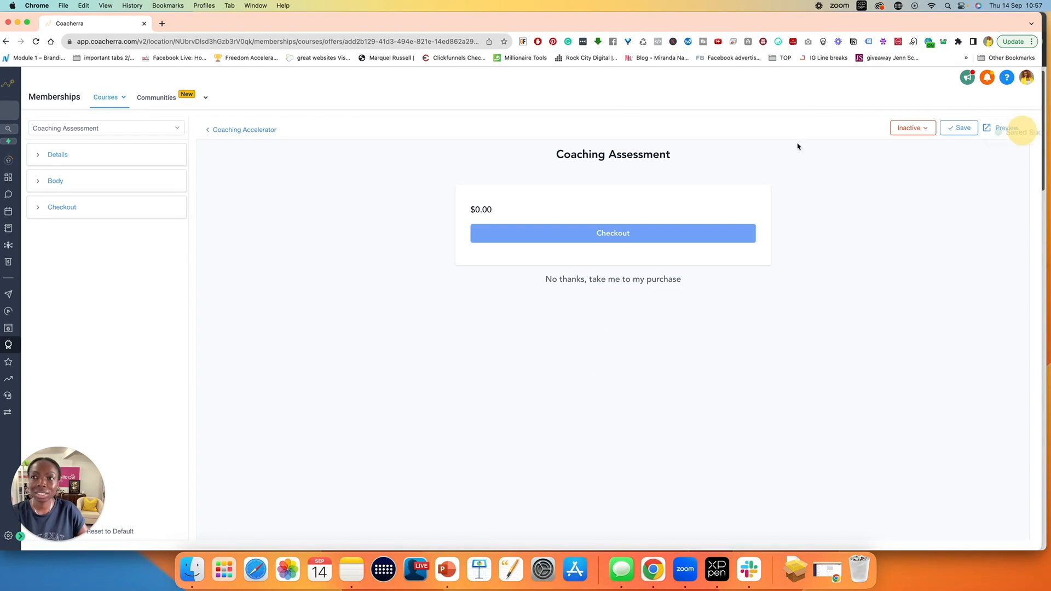
- Return to Coaching Accelerator's upsell list and set the Coaching Assessment upsell's status to Active
{"action": "left_click", "coordinate": [221, 130]}
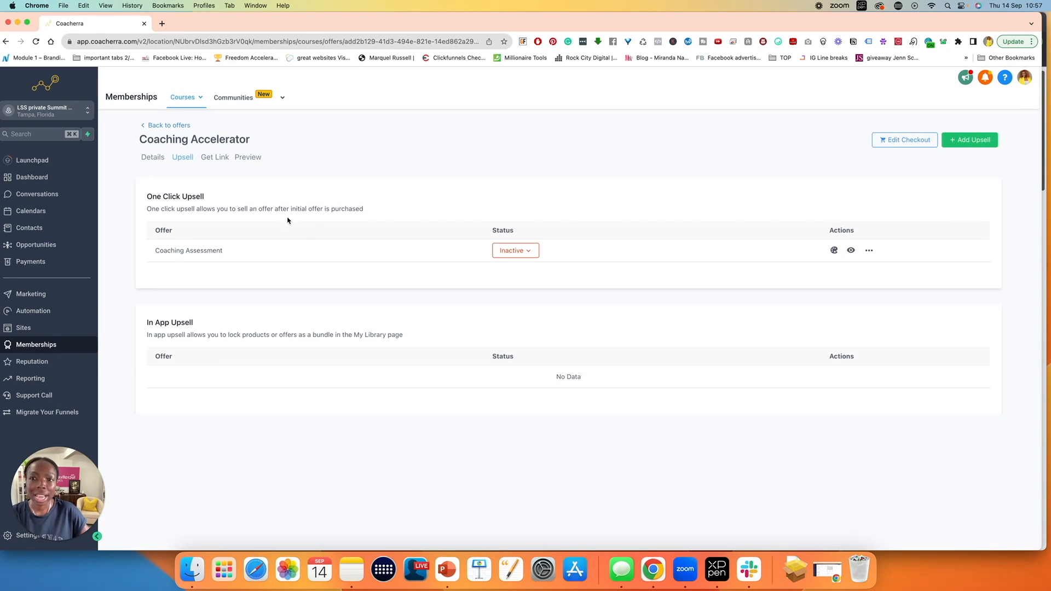
{"action": "left_click_drag", "start_coordinate": [137, 144], "coordinate": [253, 140]}
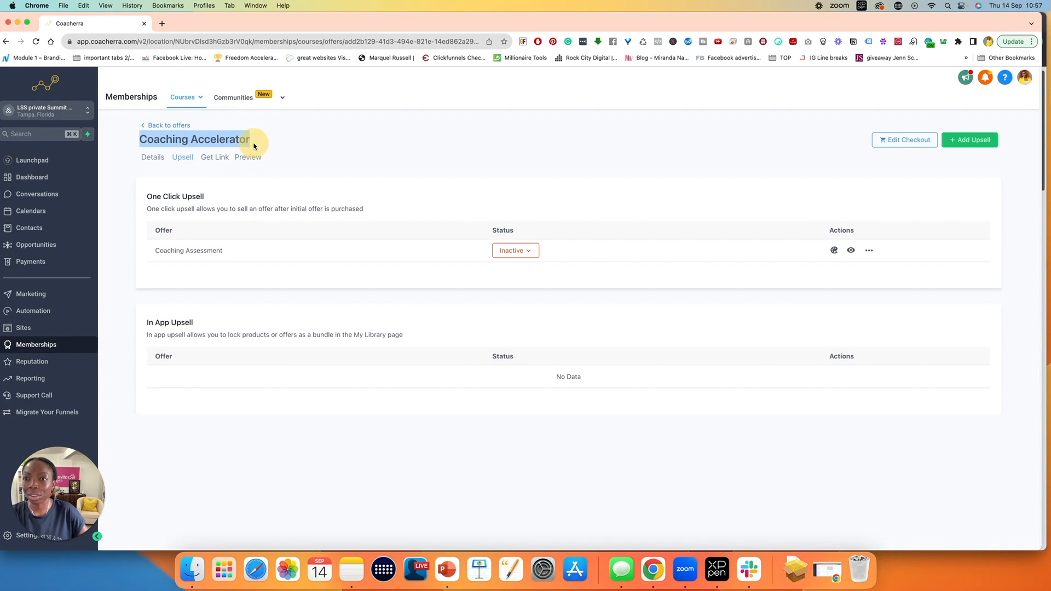
{"action": "left_click", "coordinate": [257, 142]}
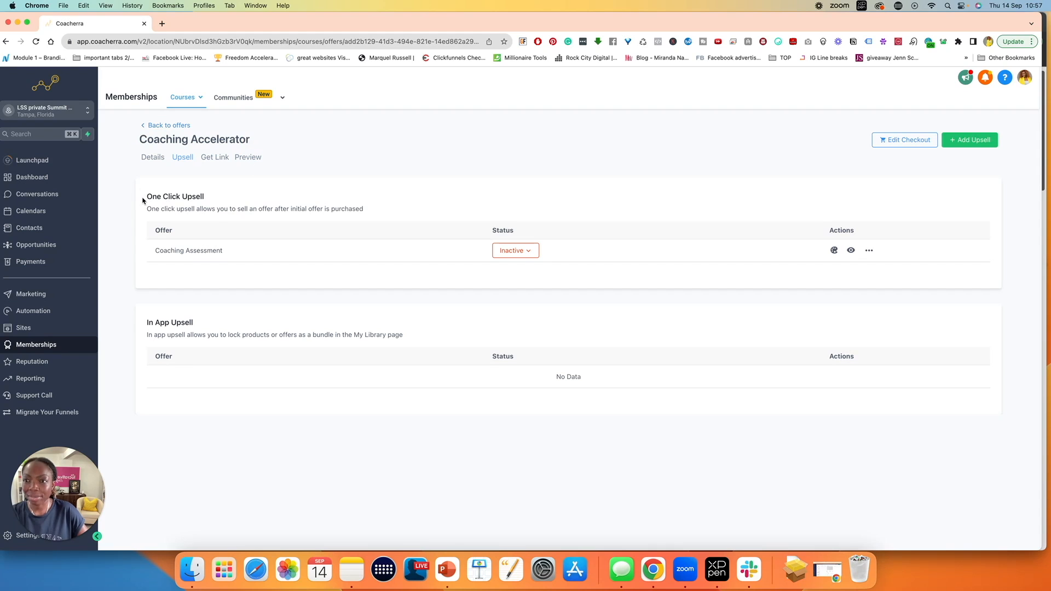
{"action": "left_click_drag", "start_coordinate": [143, 201], "coordinate": [228, 197]}
{"action": "left_click", "coordinate": [534, 253]}
{"action": "left_click", "coordinate": [504, 270]}
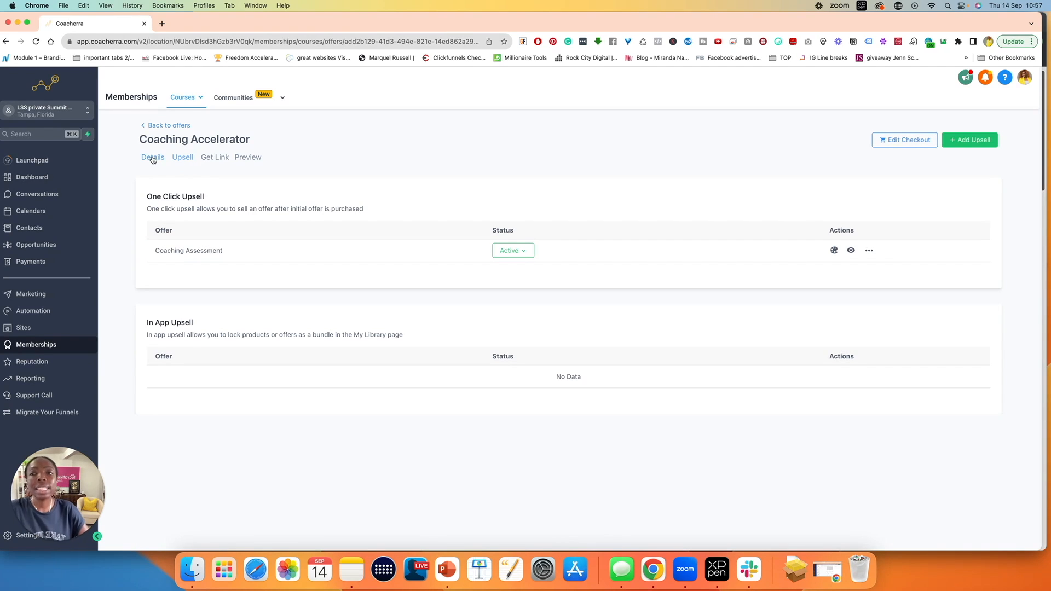
- Copy the share link of the Coaching Accelerator offer, and open a preview of its offer page
{"action": "left_click", "coordinate": [219, 159]}
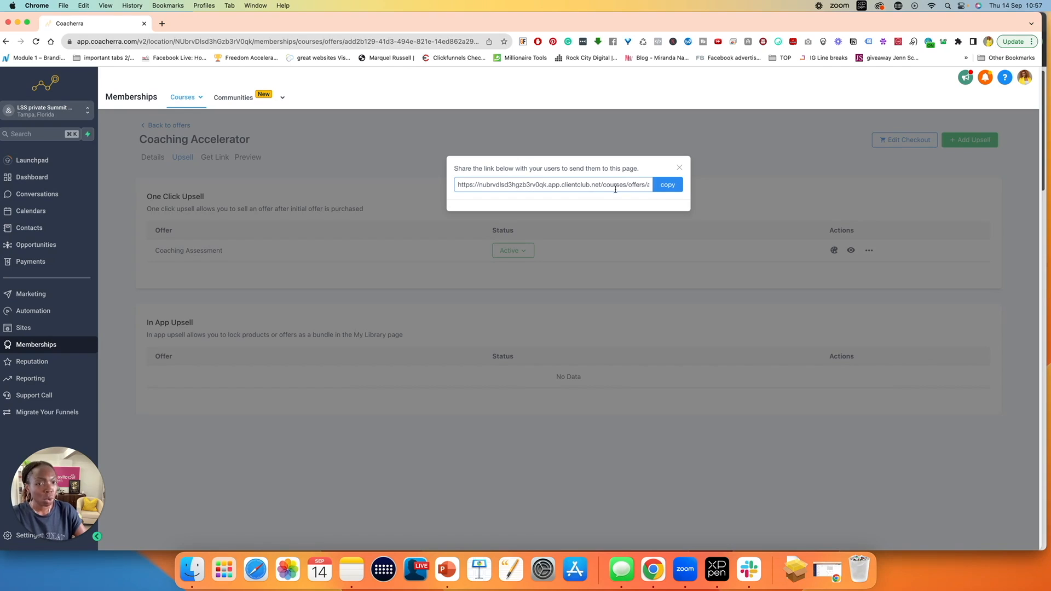
{"action": "left_click", "coordinate": [667, 185]}
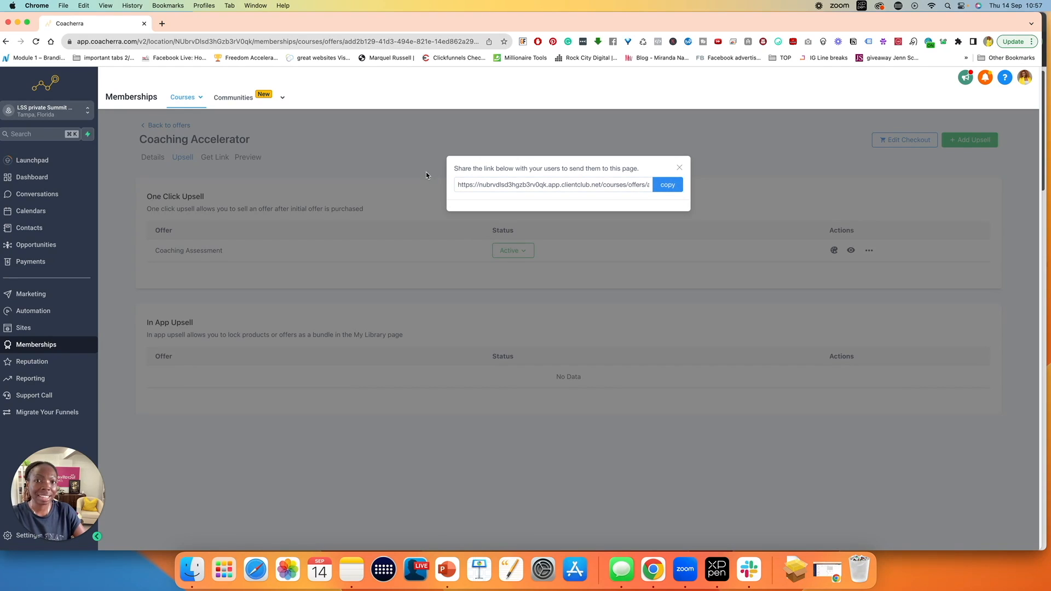
{"action": "left_click_drag", "start_coordinate": [459, 170], "coordinate": [636, 177]}
{"action": "left_click", "coordinate": [679, 168]}
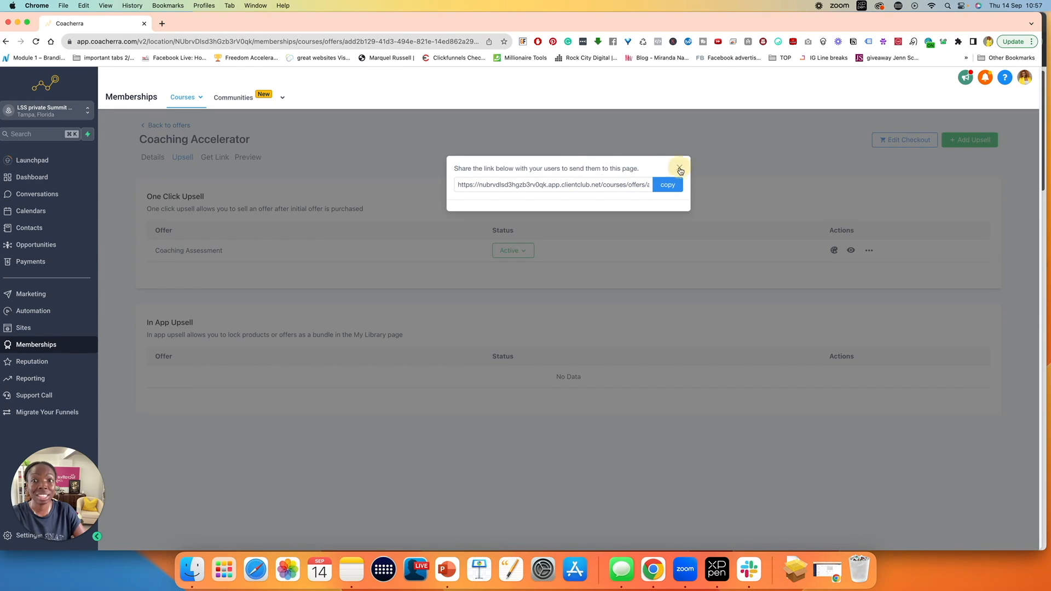
{"action": "left_click", "coordinate": [216, 158]}
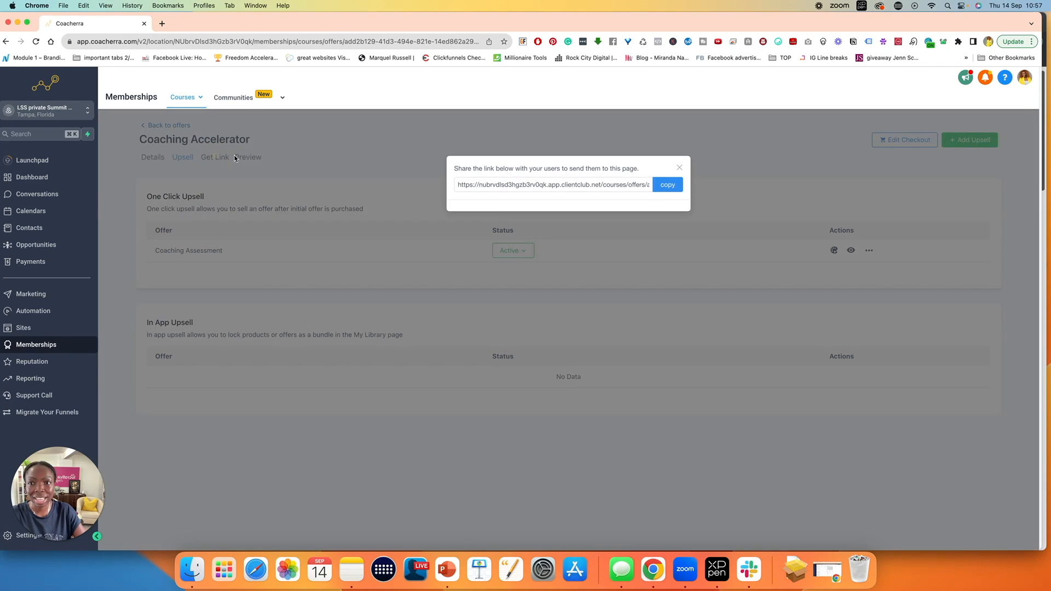
{"action": "left_click", "coordinate": [680, 167]}
{"action": "left_click", "coordinate": [248, 158]}
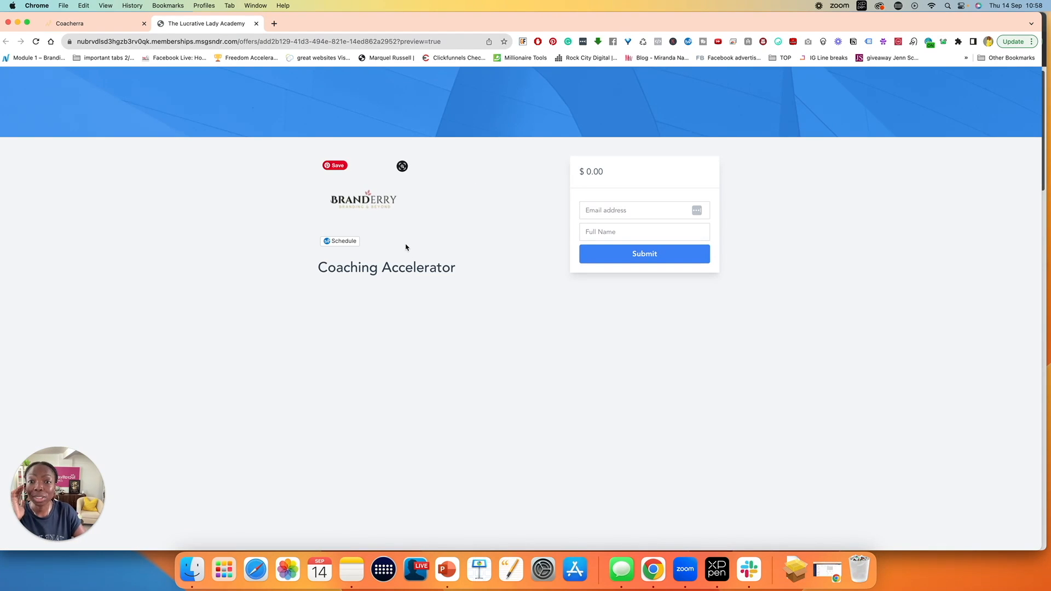
- Review the Coaching Accelerator title on the previewed offer page and close the preview
{"action": "left_click_drag", "start_coordinate": [463, 278], "coordinate": [324, 271]}
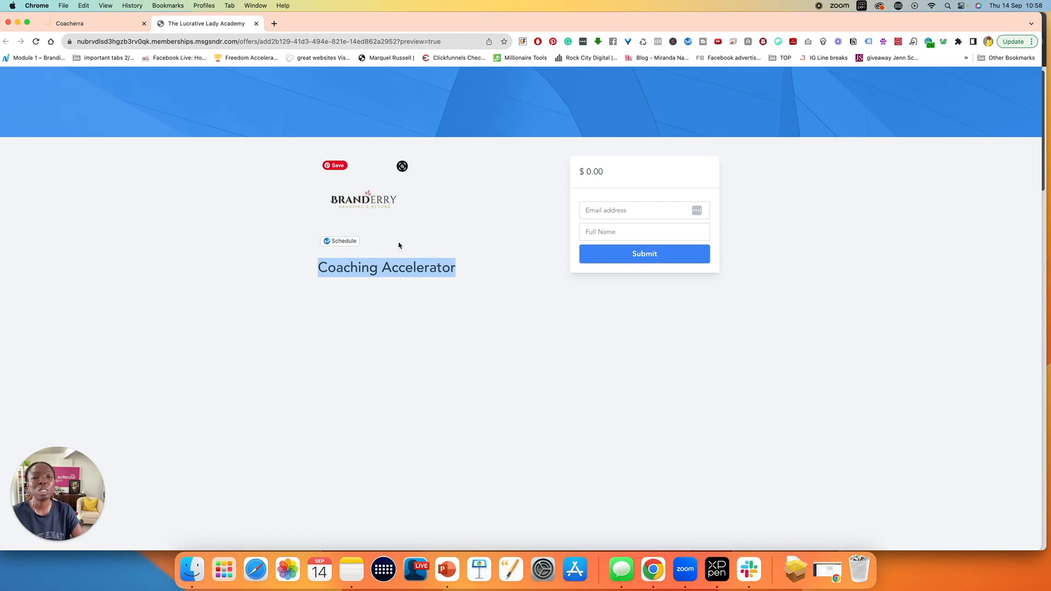
{"action": "left_click", "coordinate": [479, 262]}
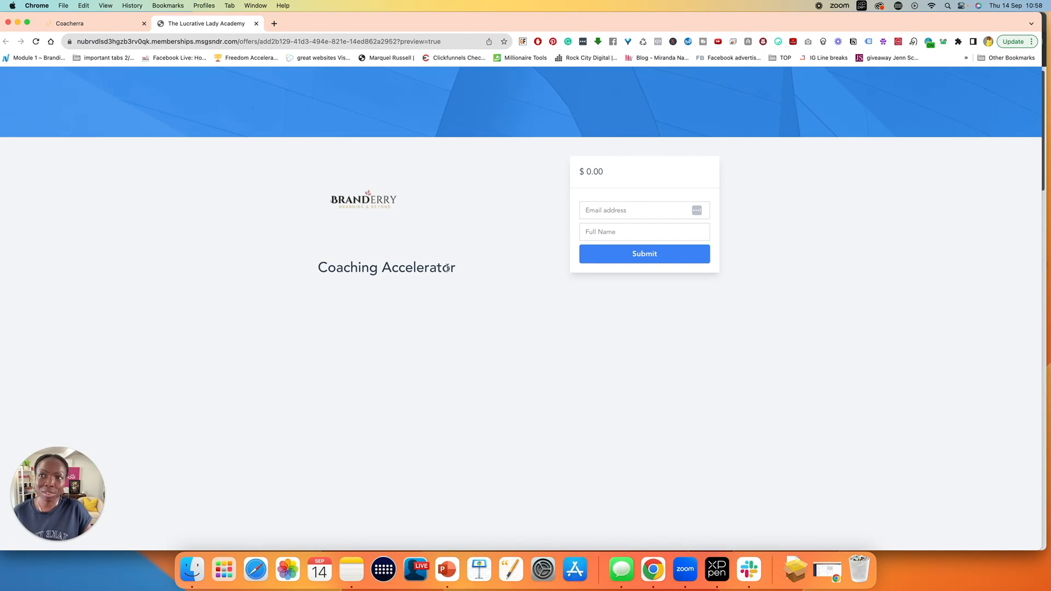
{"action": "left_click", "coordinate": [257, 25]}
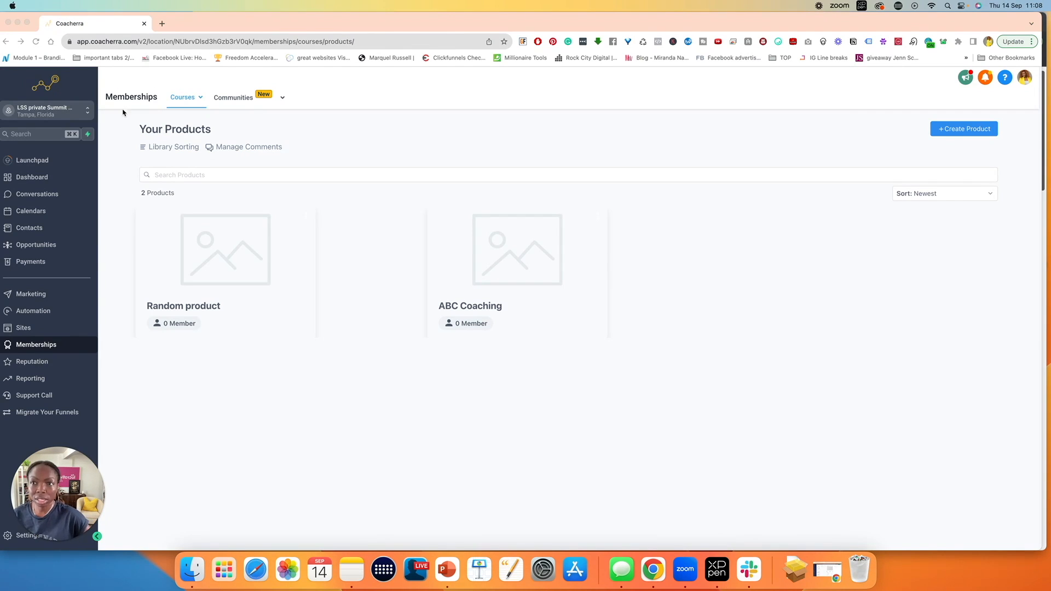
- Look over the course products in Memberships and open the list of published offers
{"action": "left_click", "coordinate": [207, 129]}
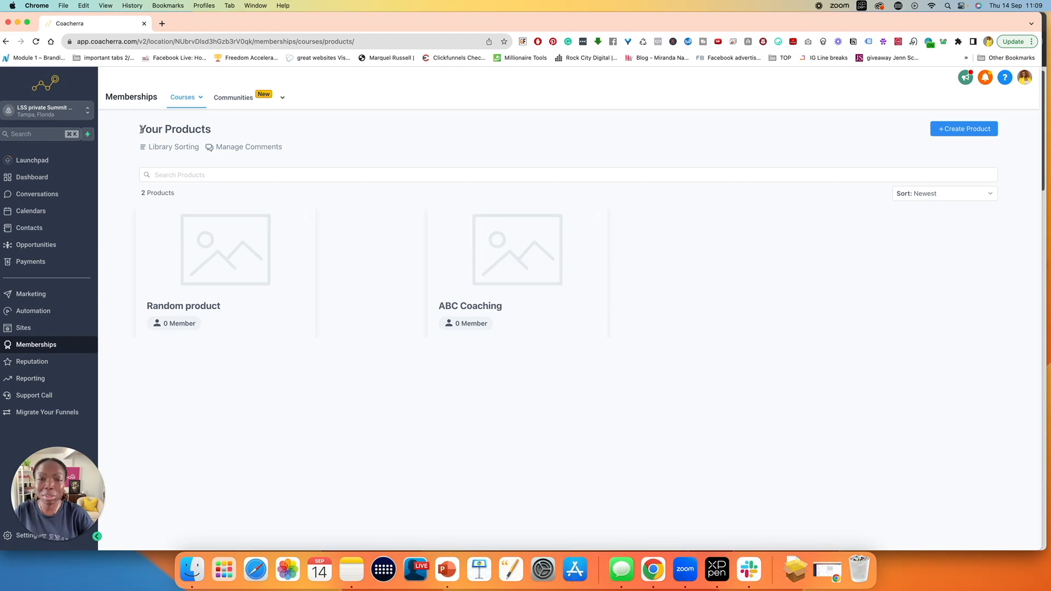
{"action": "left_click", "coordinate": [201, 97]}
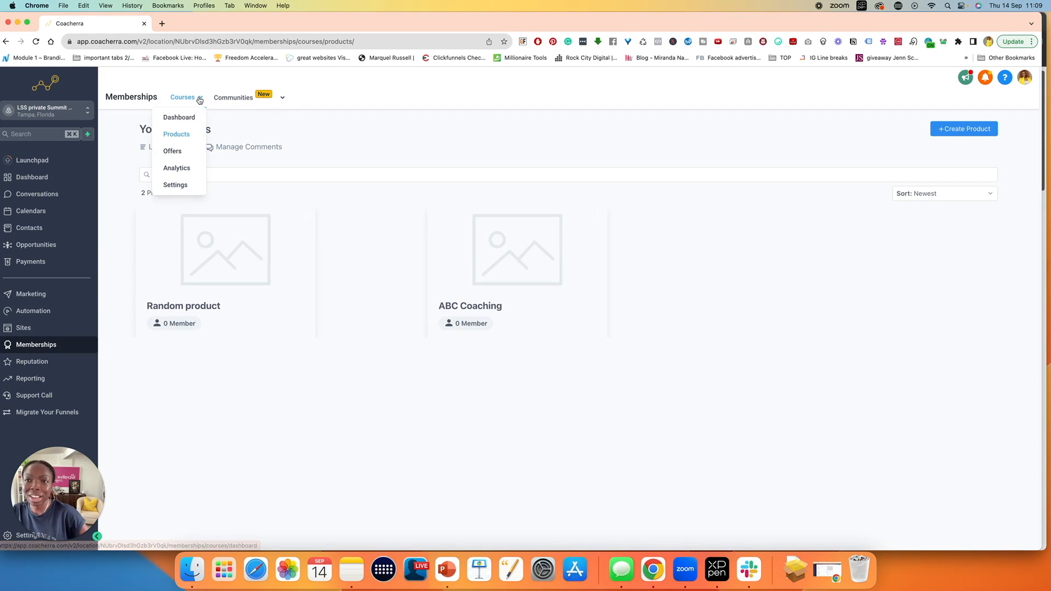
{"action": "left_click", "coordinate": [175, 135]}
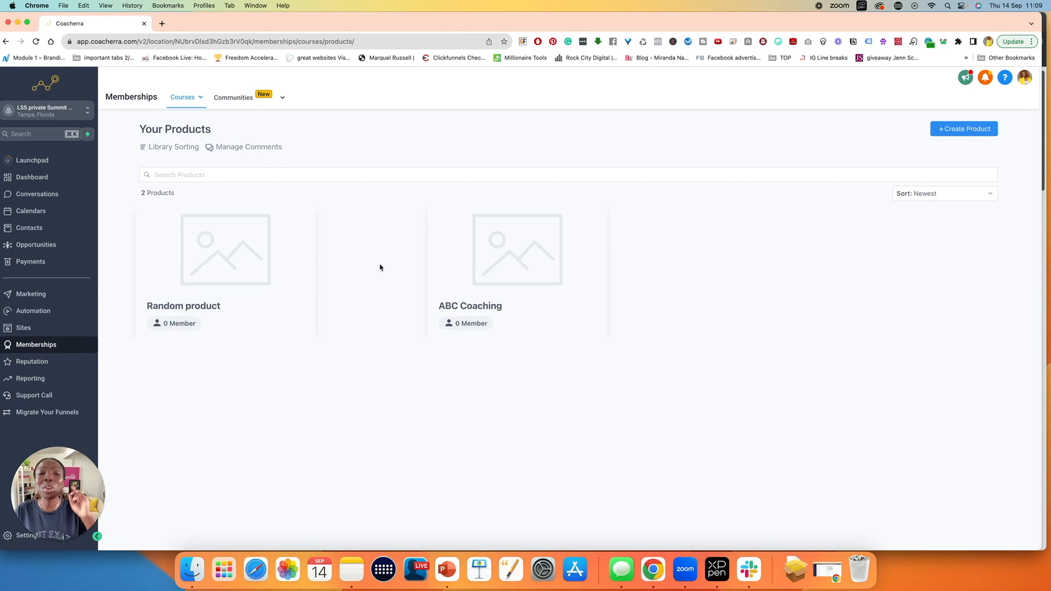
{"action": "mouse_move", "coordinate": [201, 112]}
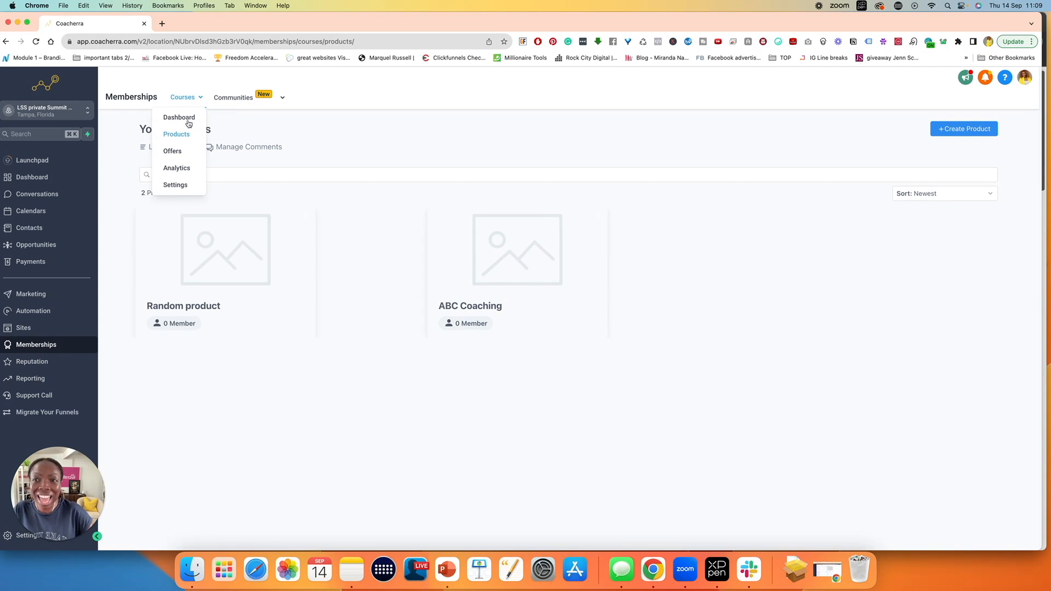
{"action": "left_click", "coordinate": [179, 154]}
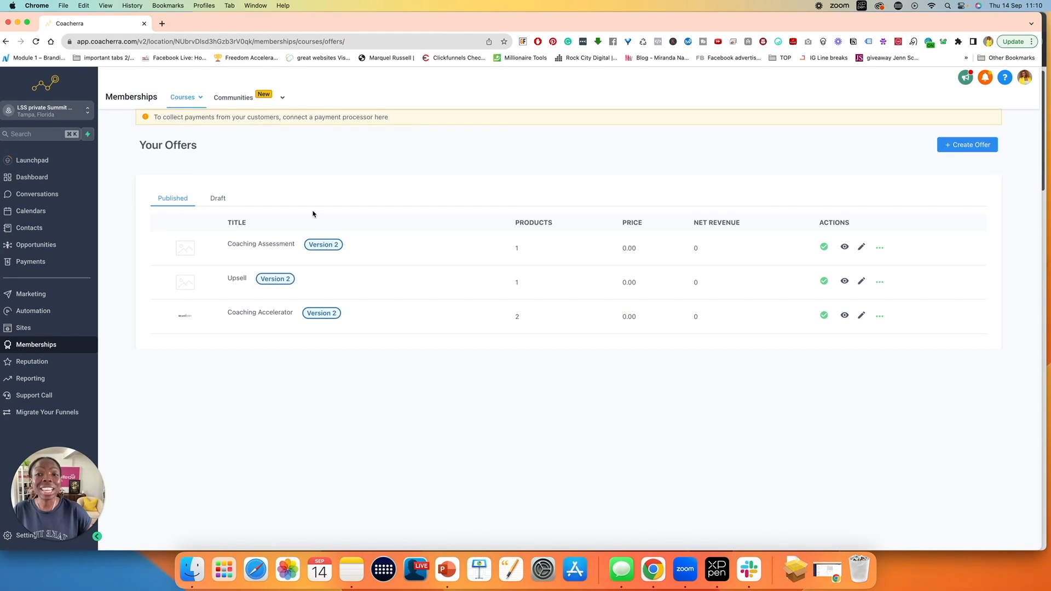
- Open the Coaching Assessment offer, view its share link, and return to the offers list
{"action": "left_click", "coordinate": [275, 248]}
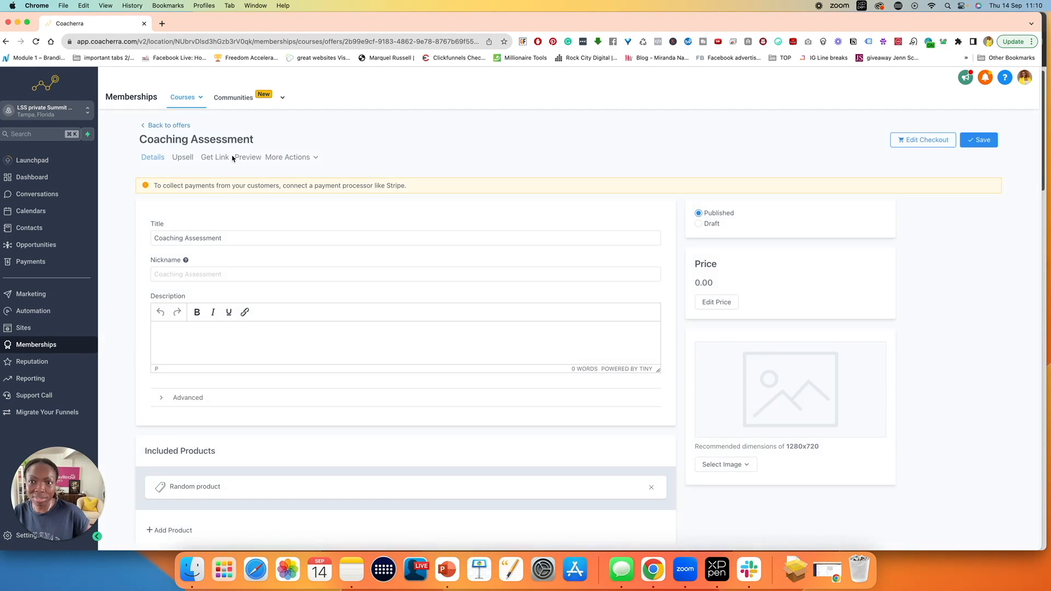
{"action": "left_click", "coordinate": [215, 157]}
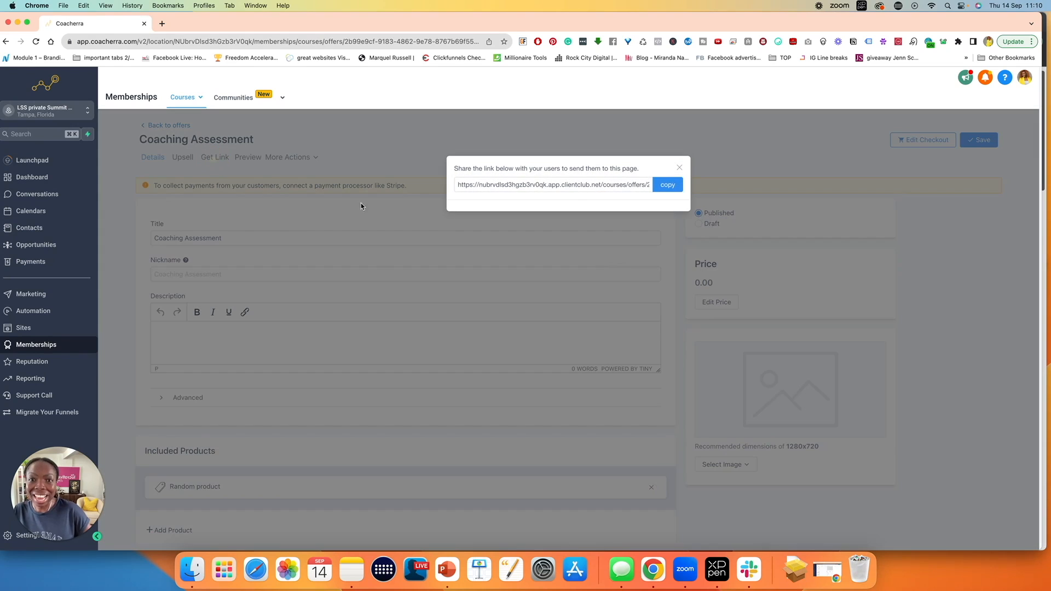
{"action": "left_click", "coordinate": [680, 168]}
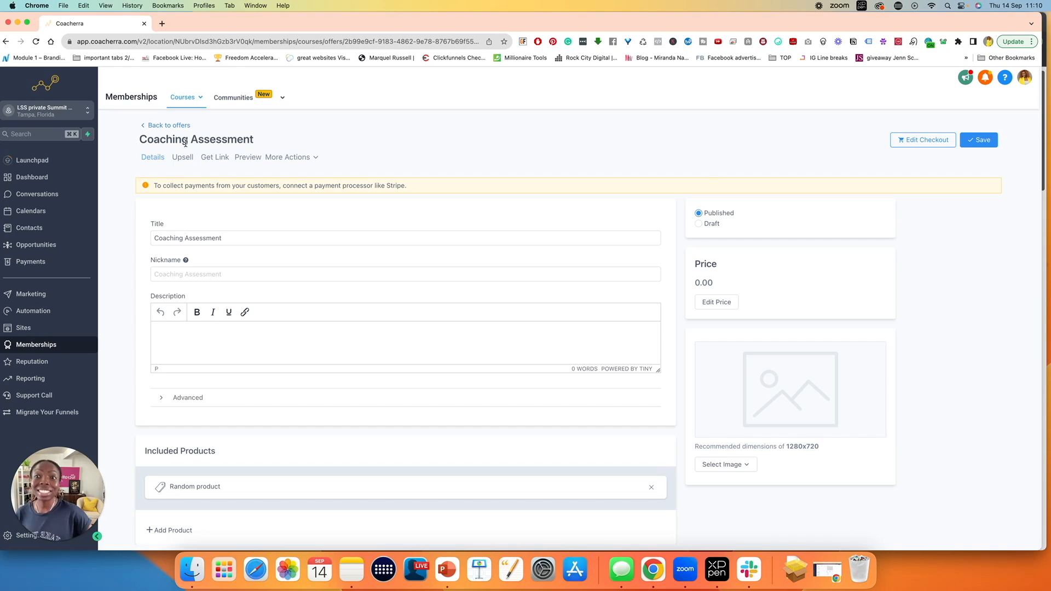
{"action": "left_click", "coordinate": [150, 127]}
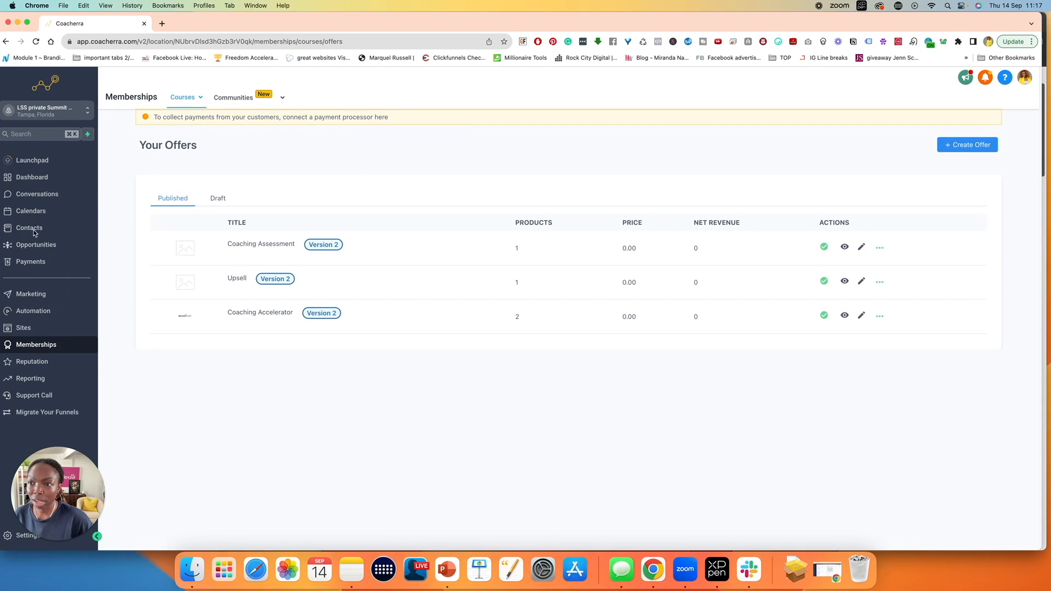
- Create a new contact in Contacts, filling in the contact's name and e-mail
{"action": "left_click", "coordinate": [31, 226]}
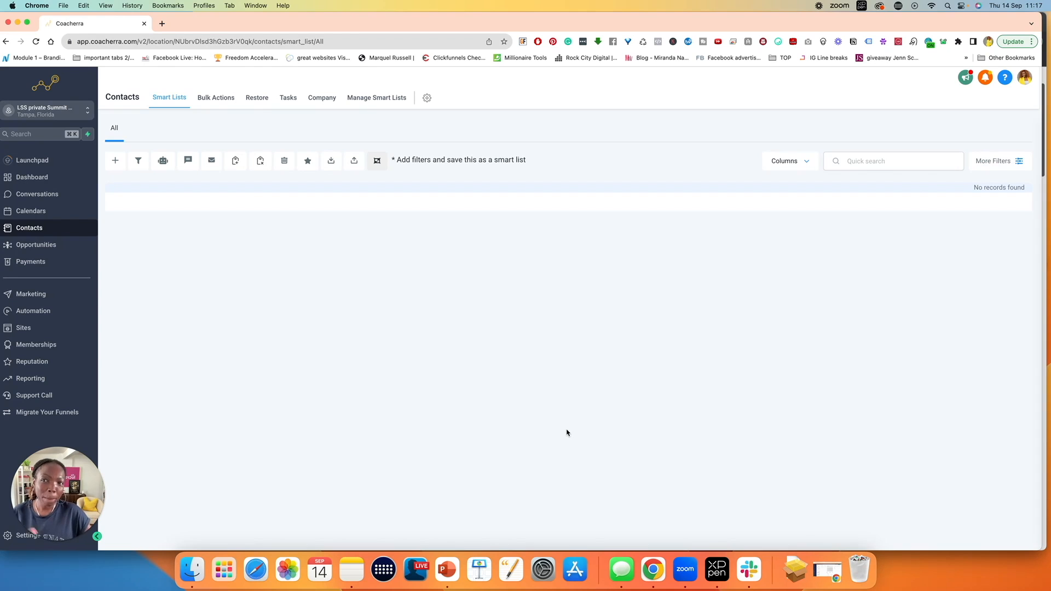
{"action": "left_click", "coordinate": [115, 161]}
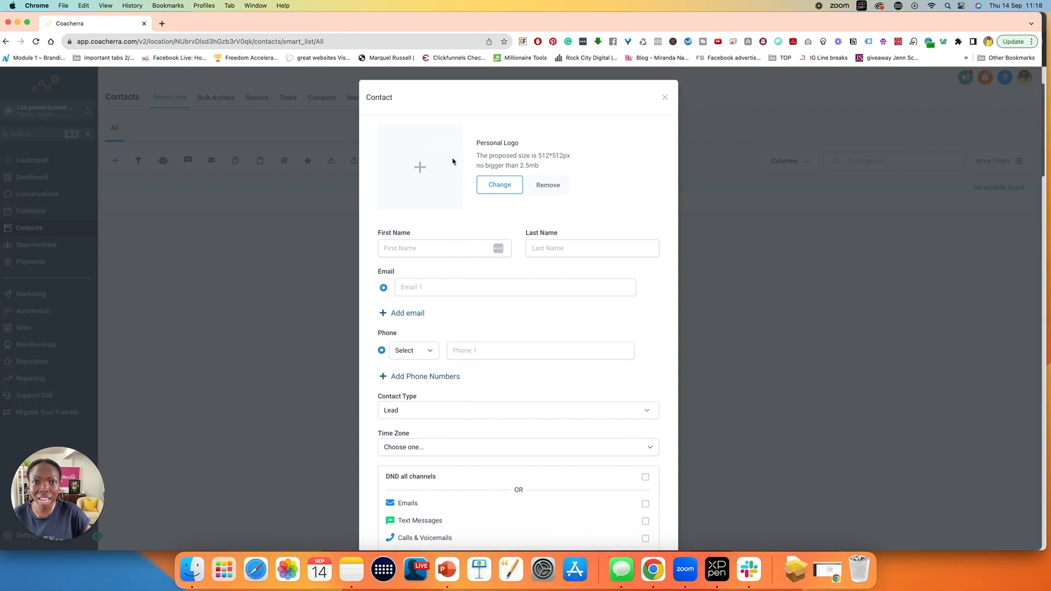
{"action": "left_click", "coordinate": [435, 250]}
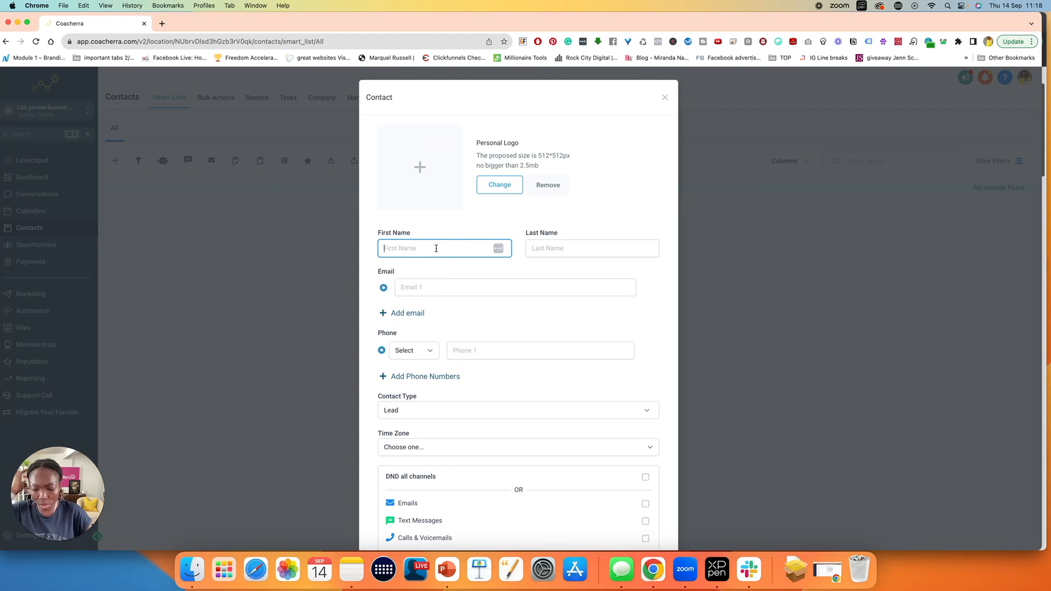
{"action": "type", "text": "zIP"}
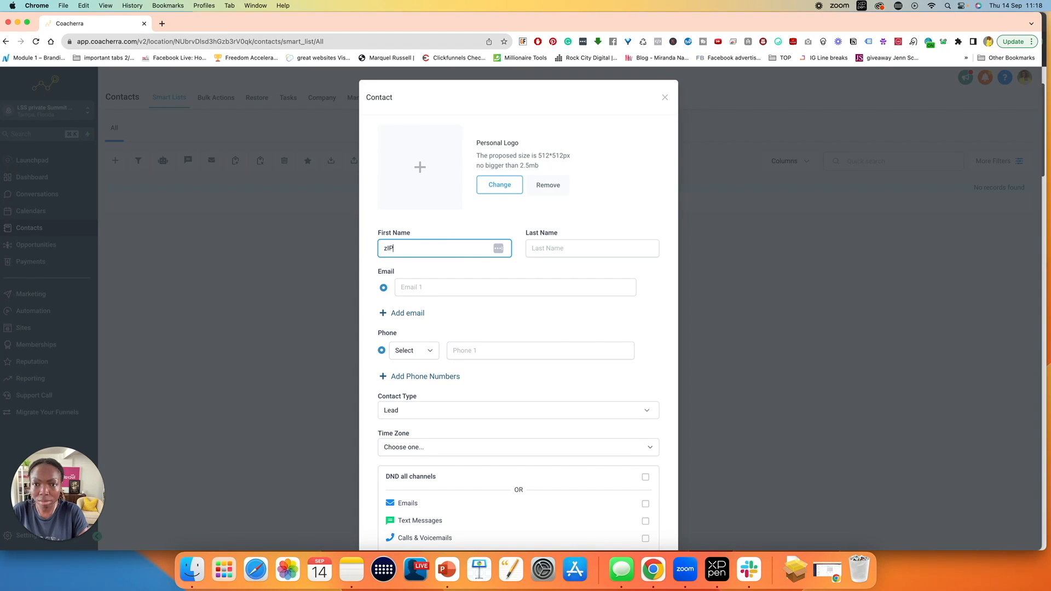
{"action": "key", "text": "BackSpace"}
{"action": "key", "text": "BackSpace"}
{"action": "key", "text": "BackSpace"}
{"action": "type", "text": "Zip"}
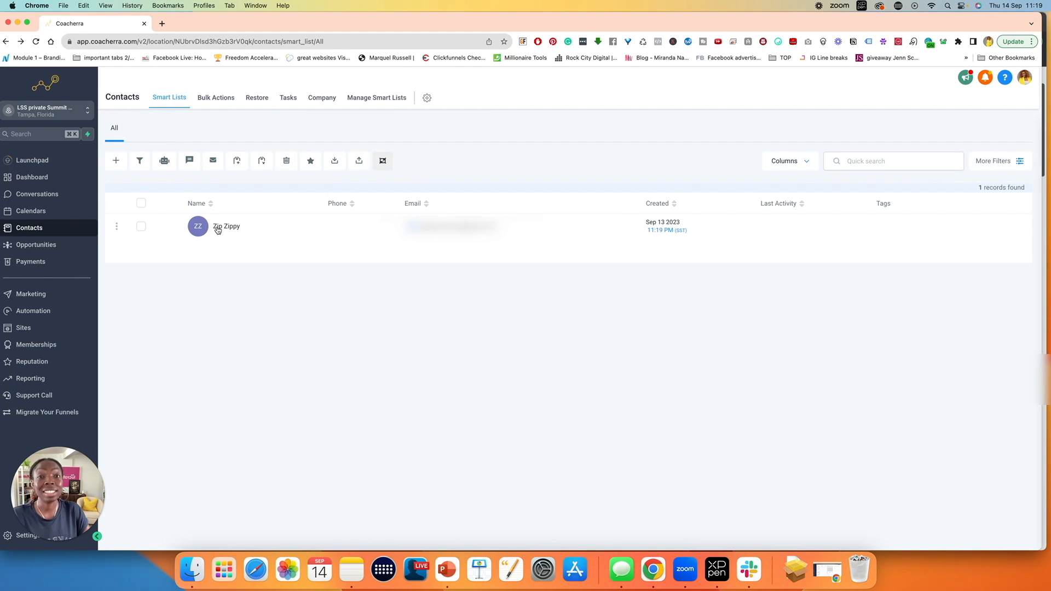
- Open the new contact's record and examine its contact details, General Info fields and Actions section
{"action": "left_click", "coordinate": [221, 228]}
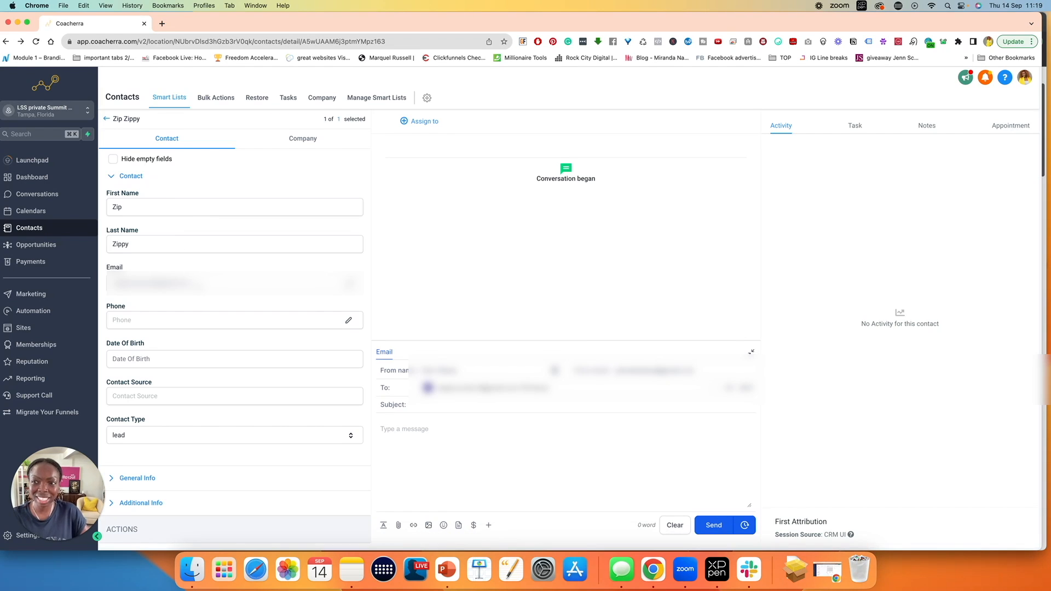
{"action": "scroll", "coordinate": [200, 289], "scroll_direction": "down", "scroll_amount": 5}
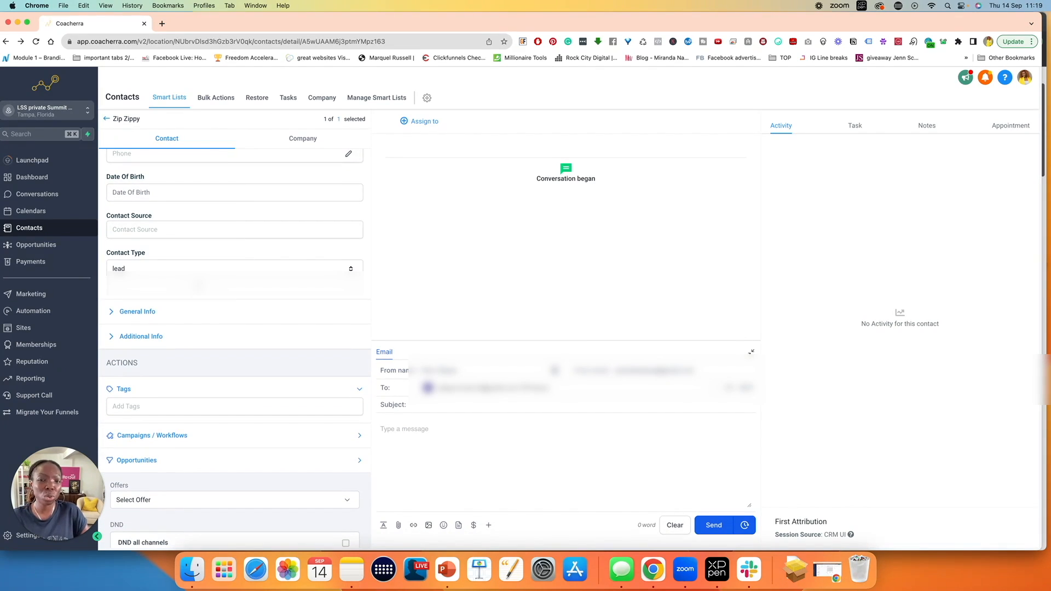
{"action": "scroll", "coordinate": [235, 350], "scroll_direction": "down", "scroll_amount": 1}
{"action": "scroll", "coordinate": [199, 288], "scroll_direction": "up", "scroll_amount": 7}
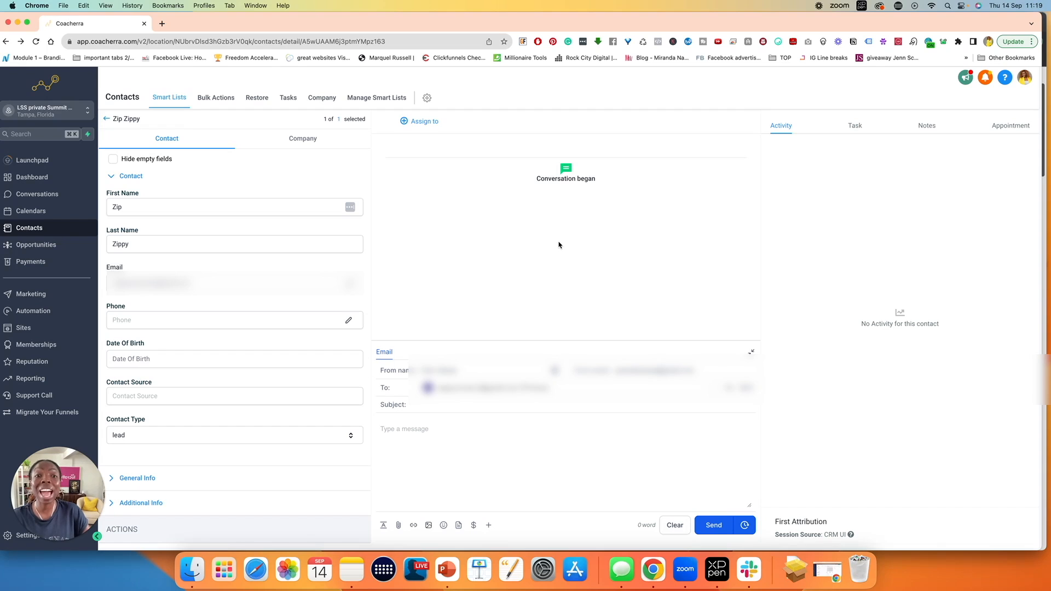
{"action": "scroll", "coordinate": [144, 212], "scroll_direction": "down", "scroll_amount": 10}
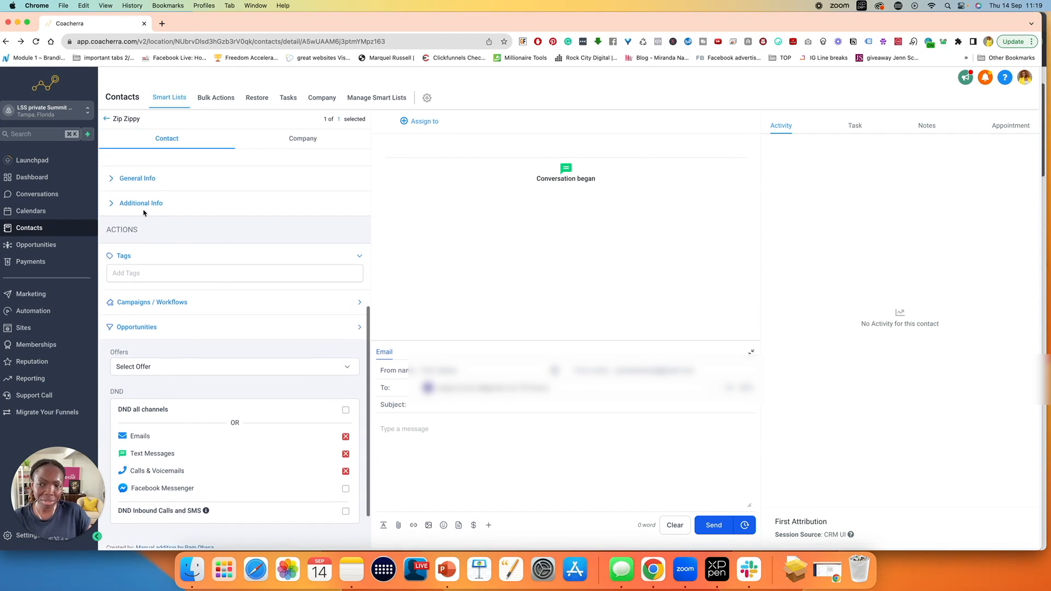
{"action": "left_click", "coordinate": [111, 180]}
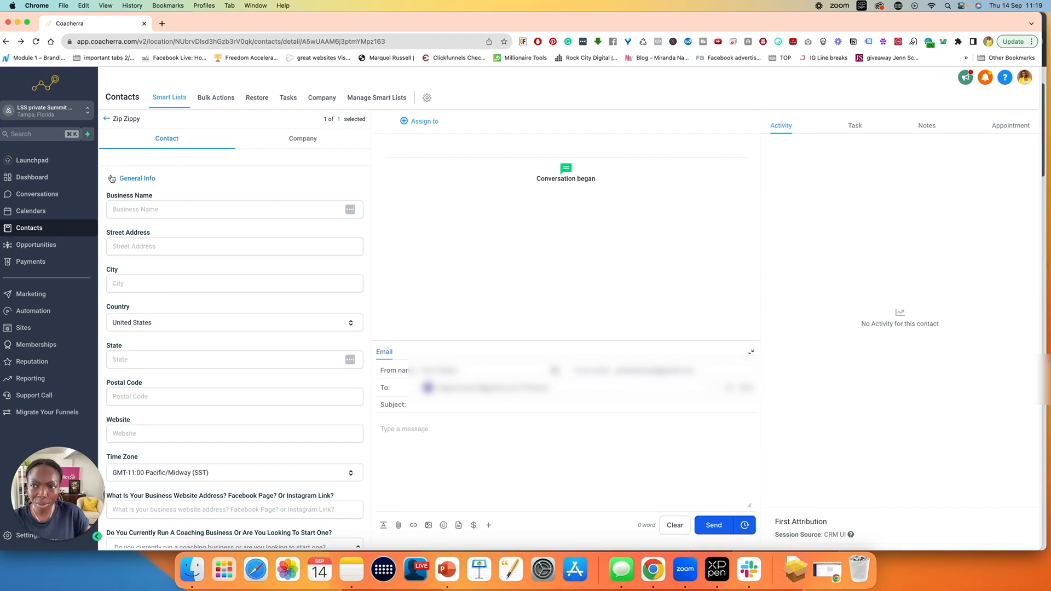
{"action": "left_click", "coordinate": [112, 180]}
{"action": "scroll", "coordinate": [154, 317], "scroll_direction": "down", "scroll_amount": 2}
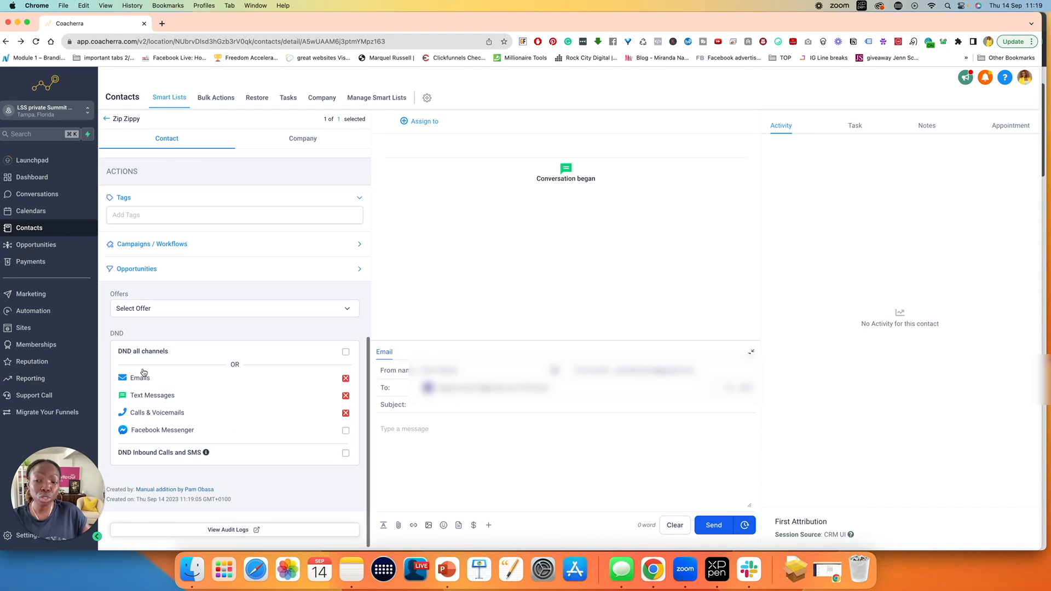
- Assign the Coaching Accelerator offer to the contact
{"action": "double_click", "coordinate": [117, 294]}
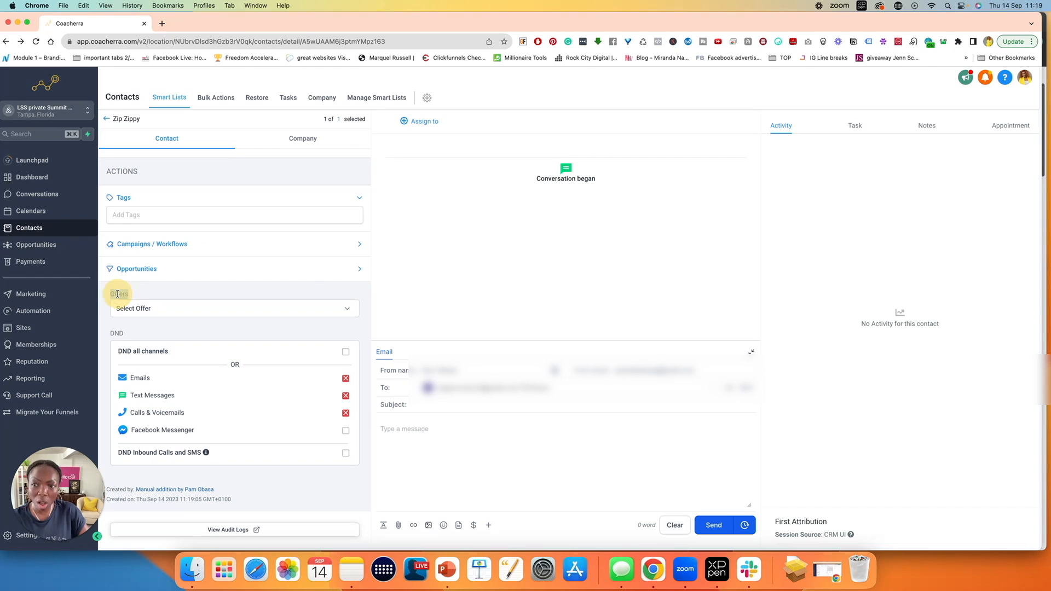
{"action": "left_click", "coordinate": [136, 296]}
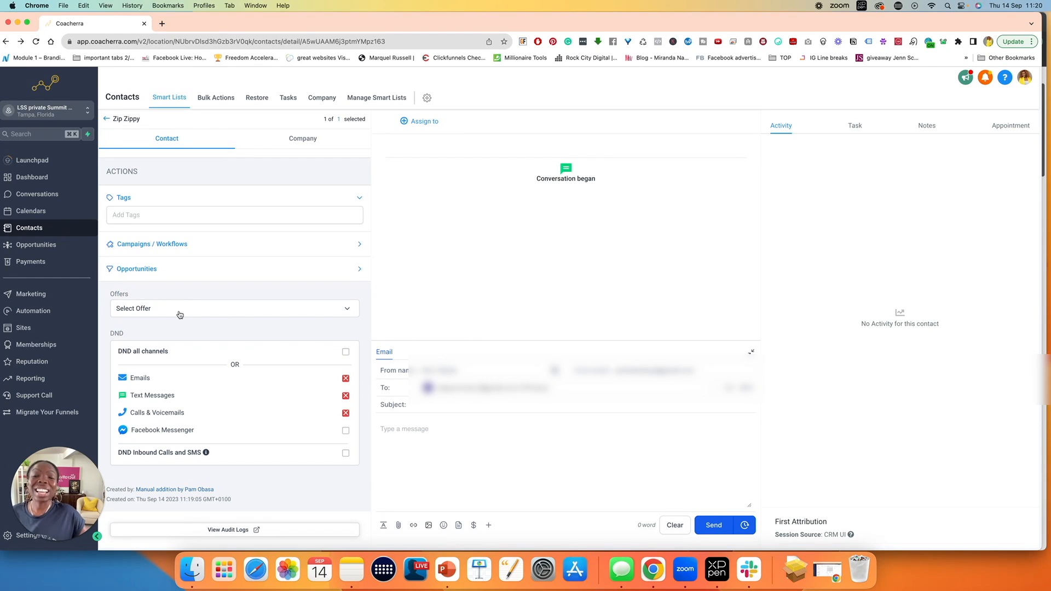
{"action": "left_click", "coordinate": [301, 308]}
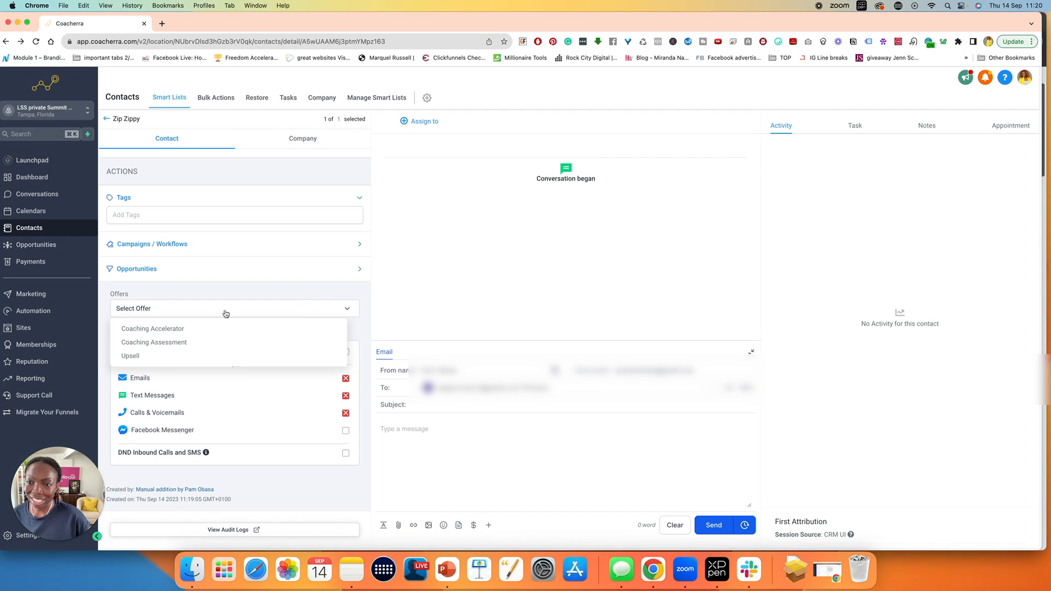
{"action": "left_click", "coordinate": [157, 329]}
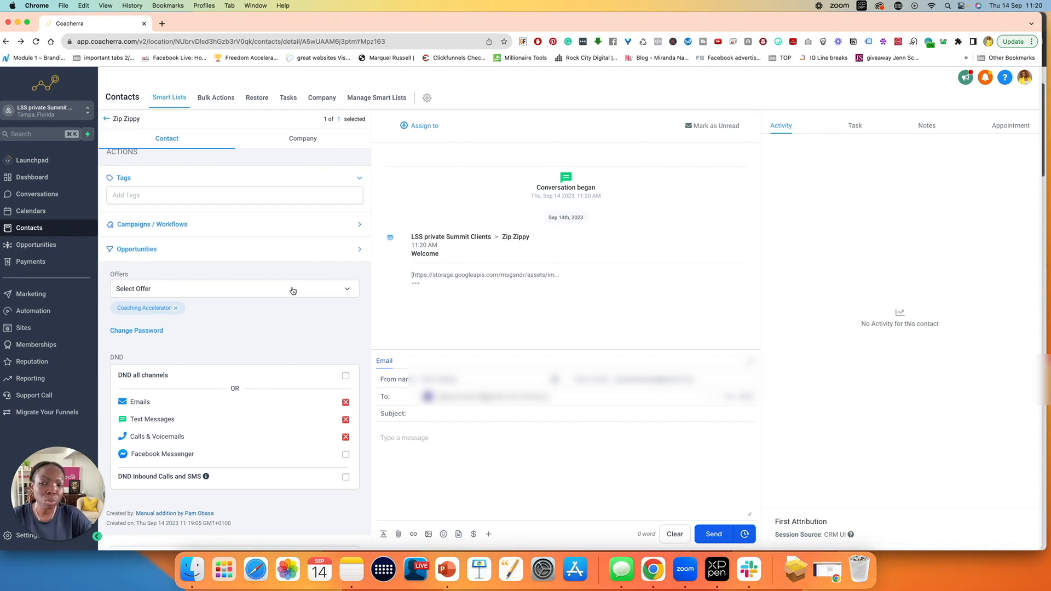
- Reset the contact's membership password to a generated strong password, with an email notification sent to the contact
{"action": "left_click", "coordinate": [125, 332]}
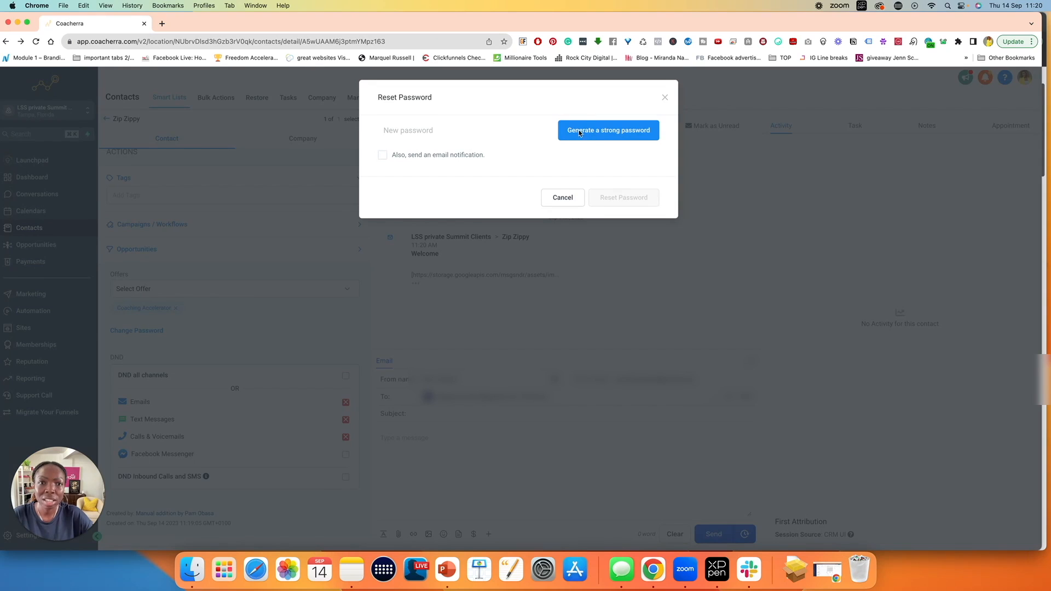
{"action": "left_click", "coordinate": [402, 131]}
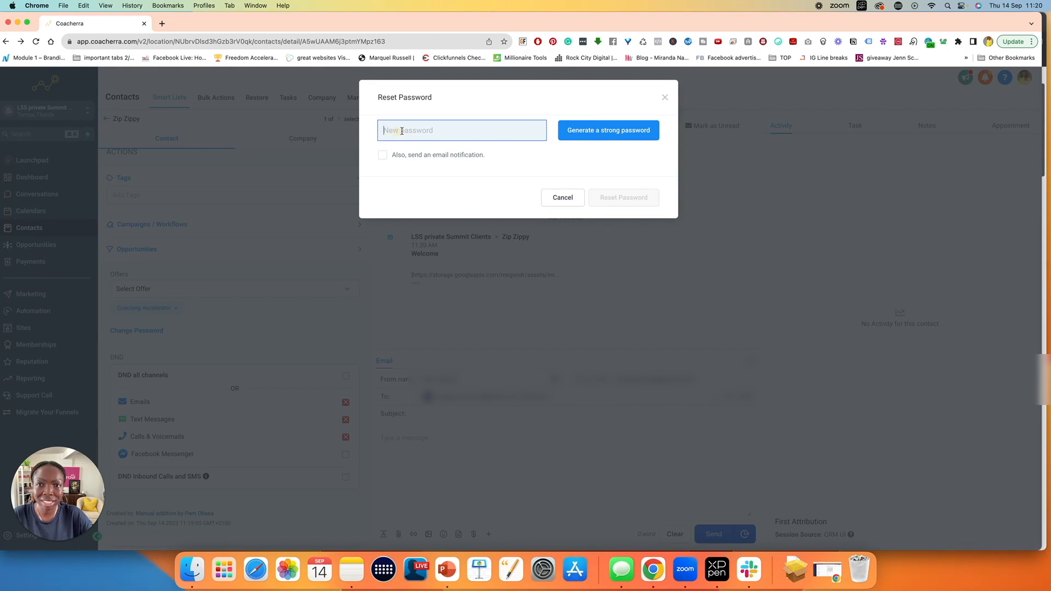
{"action": "left_click", "coordinate": [489, 149]}
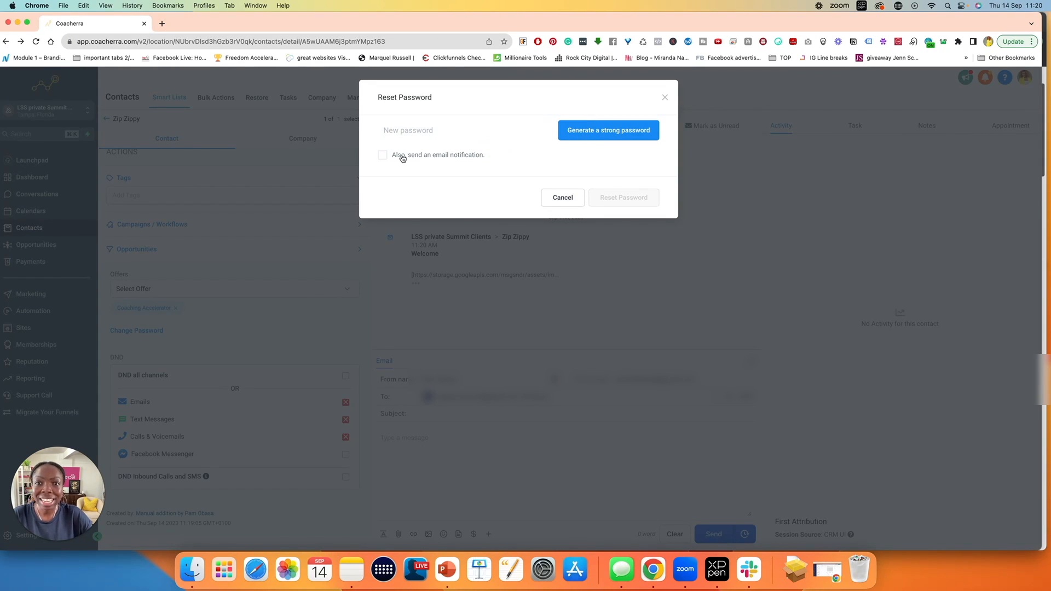
{"action": "left_click", "coordinate": [384, 157]}
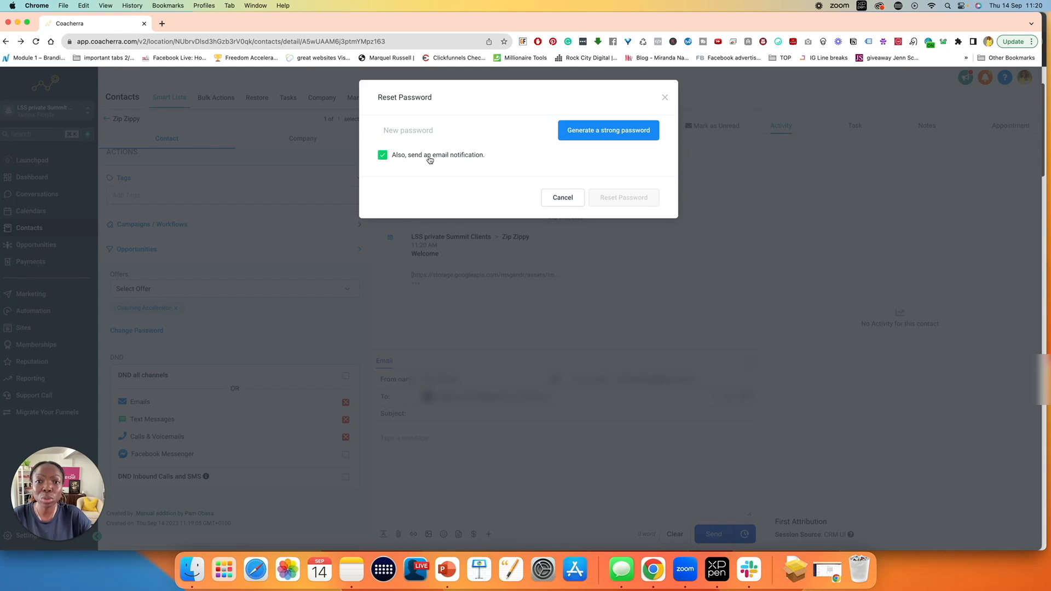
{"action": "left_click", "coordinate": [588, 133]}
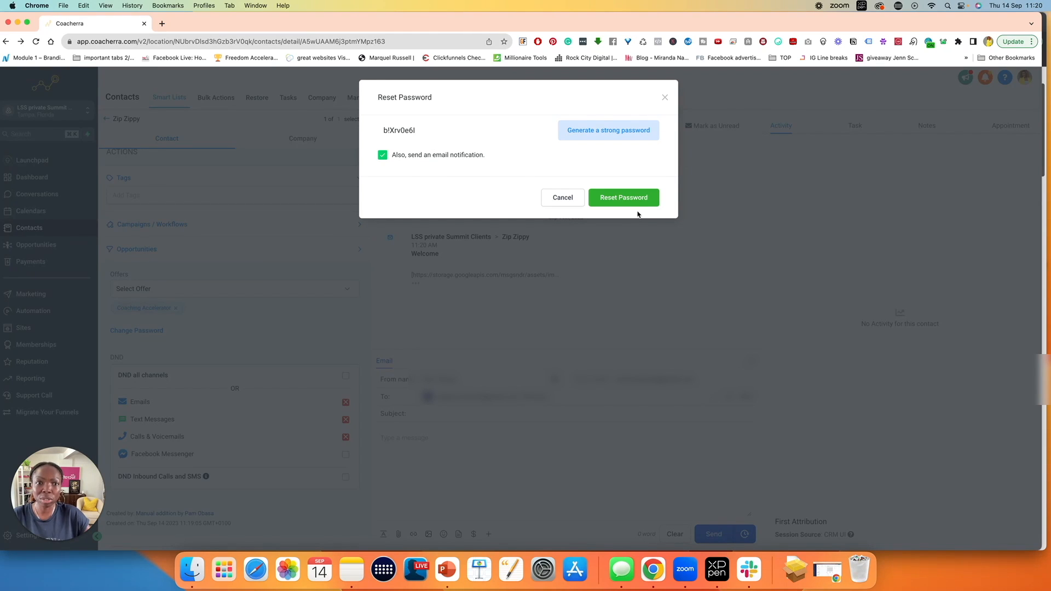
{"action": "left_click", "coordinate": [619, 198]}
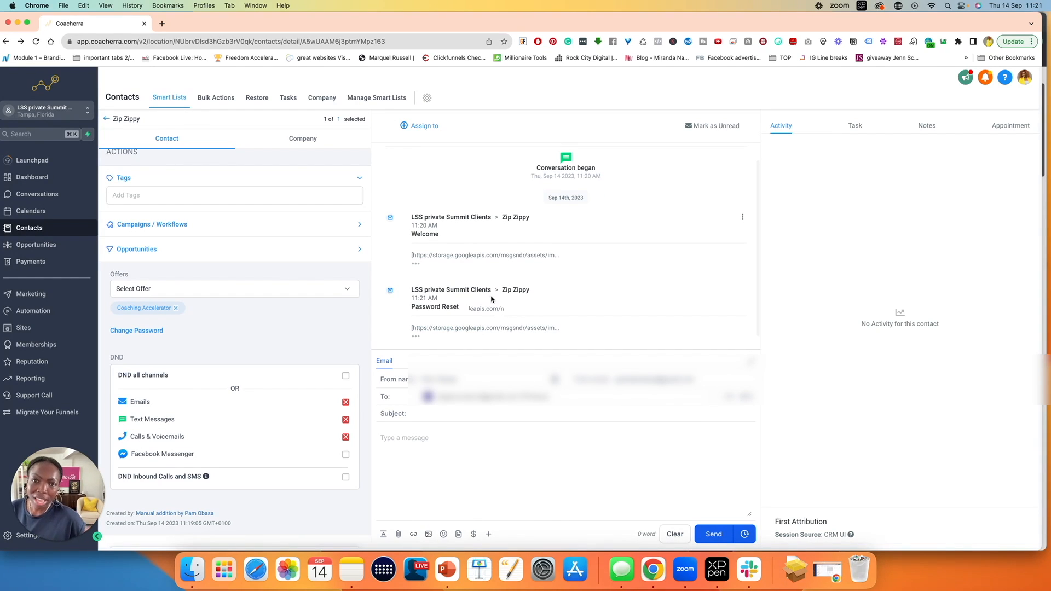
- Review the emails in the contact's conversation and try the email composer's send option without writing a message
{"action": "scroll", "coordinate": [491, 300], "scroll_direction": "down", "scroll_amount": 1}
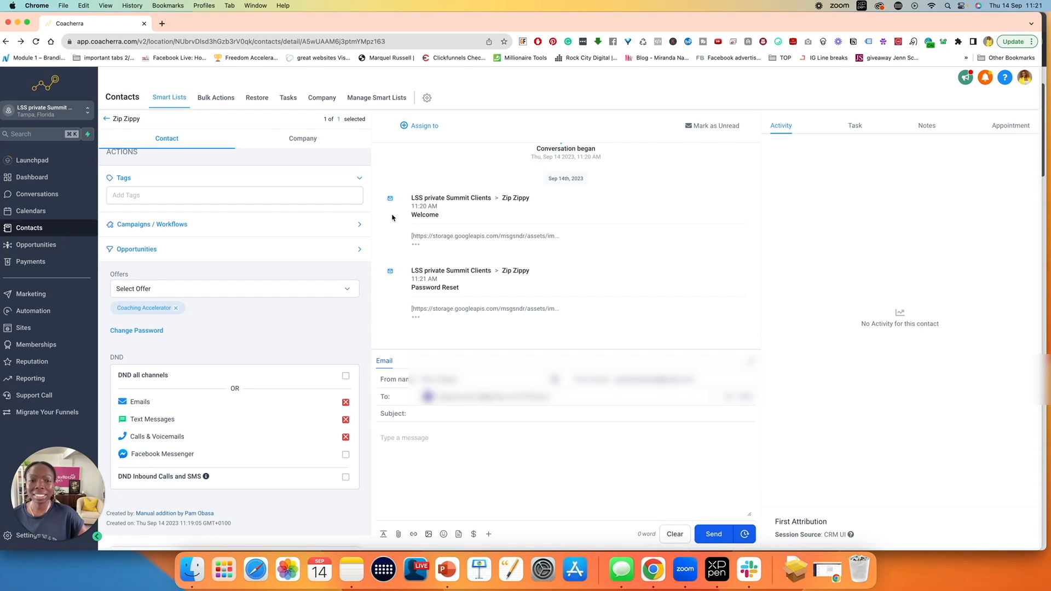
{"action": "left_click", "coordinate": [429, 445]}
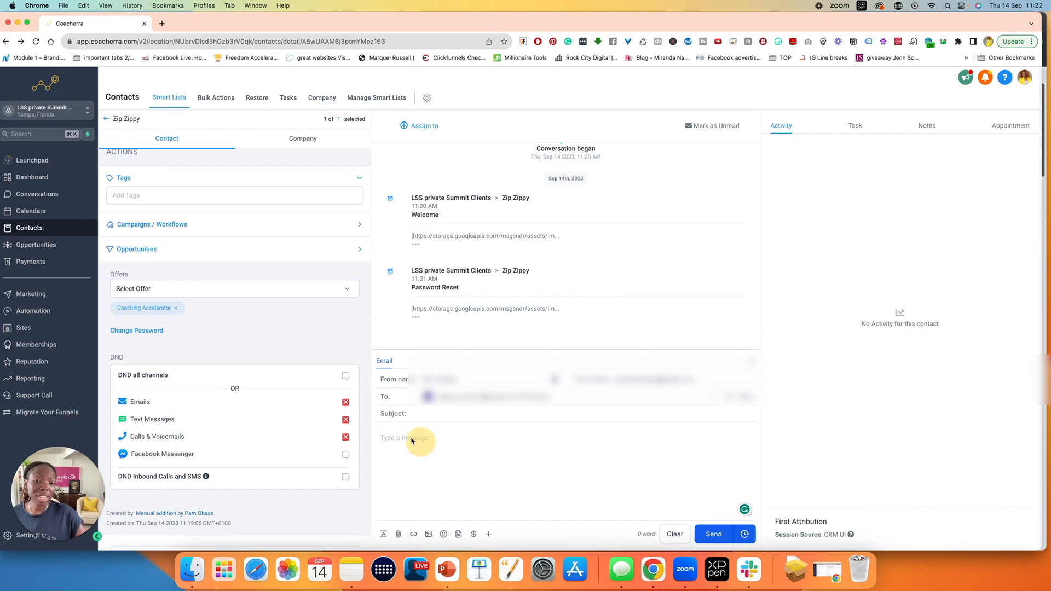
{"action": "left_click", "coordinate": [715, 534]}
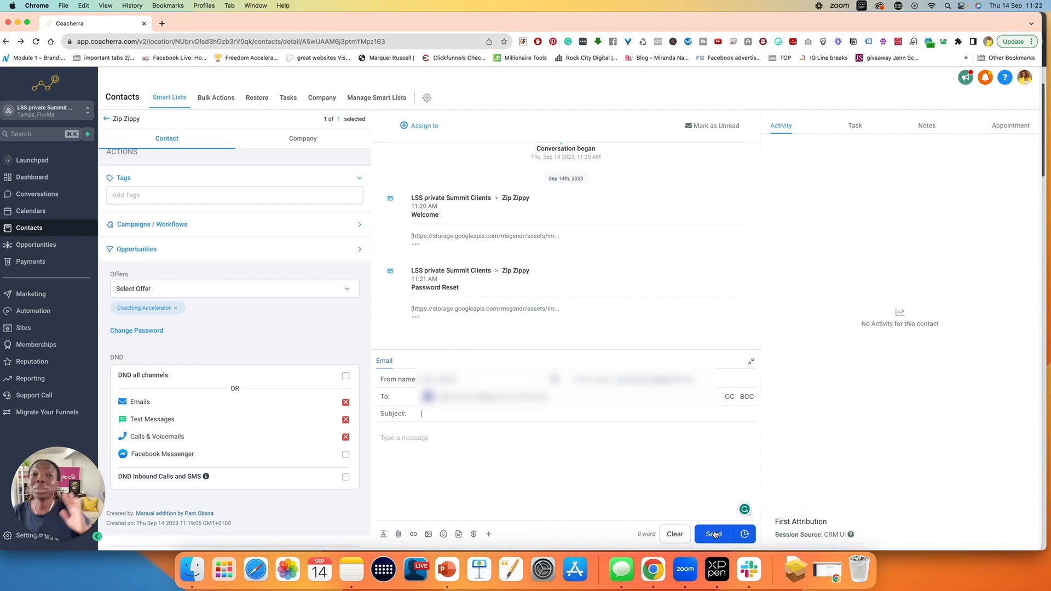